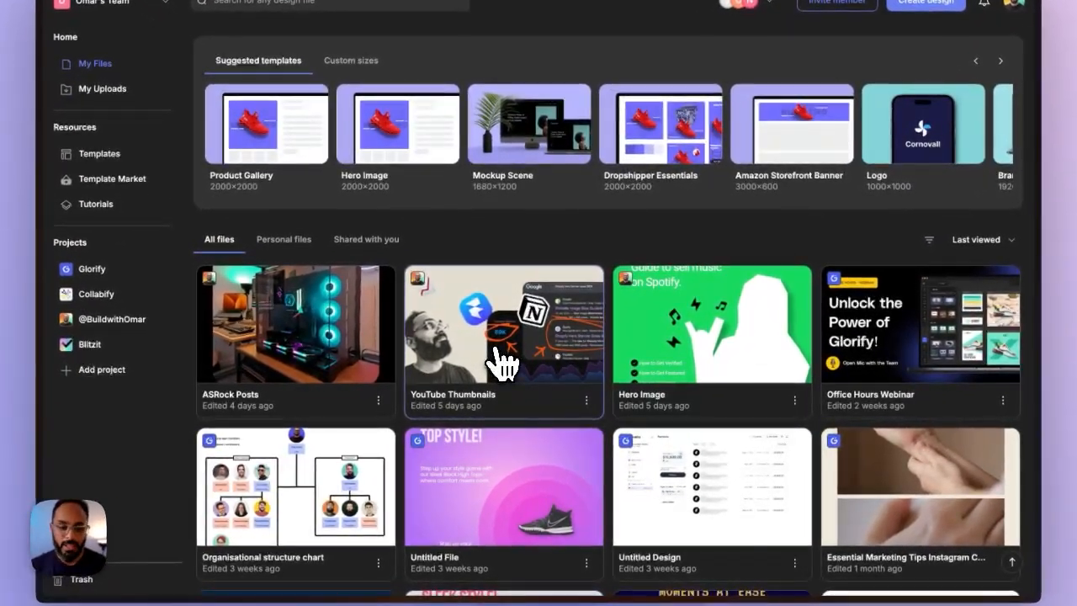
Open the YouTube Thumbnails design file and inspect the existing $80K+ LTD Sales thumbnail
{"action": "left_click", "coordinate": [503, 368]}
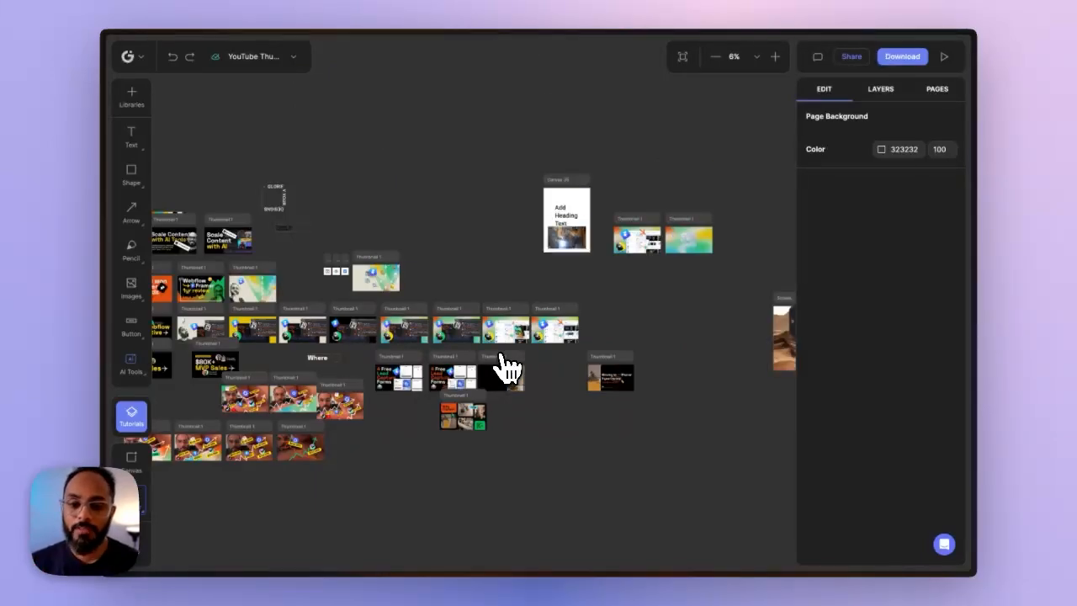
{"action": "left_click_drag", "start_coordinate": [453, 231], "coordinate": [540, 183]}
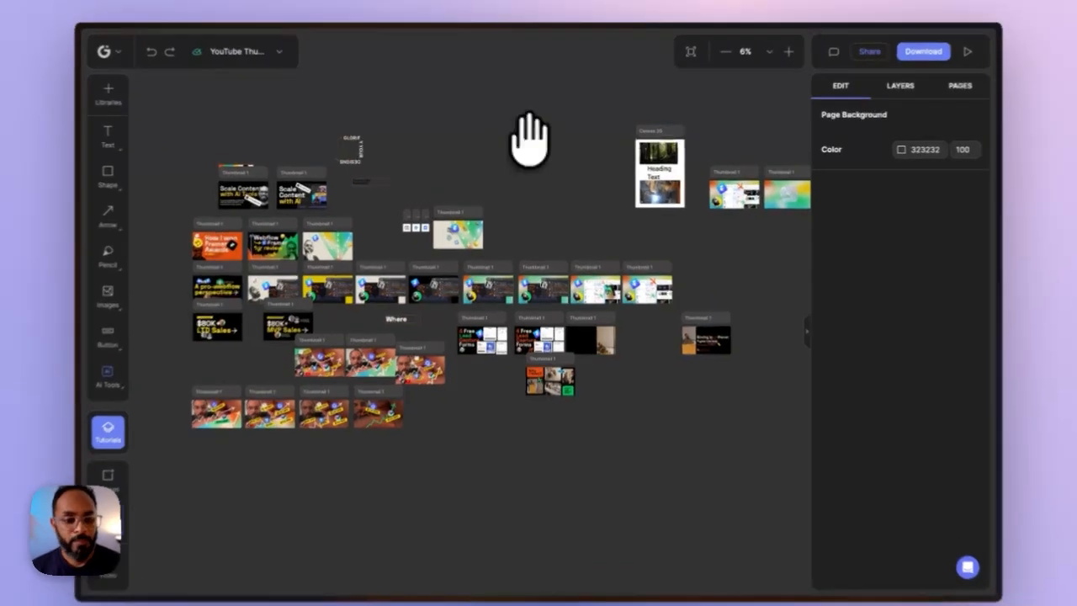
{"action": "left_click_drag", "start_coordinate": [476, 230], "coordinate": [681, 197]}
{"action": "scroll", "coordinate": [373, 244], "scroll_direction": "up", "scroll_amount": 8}
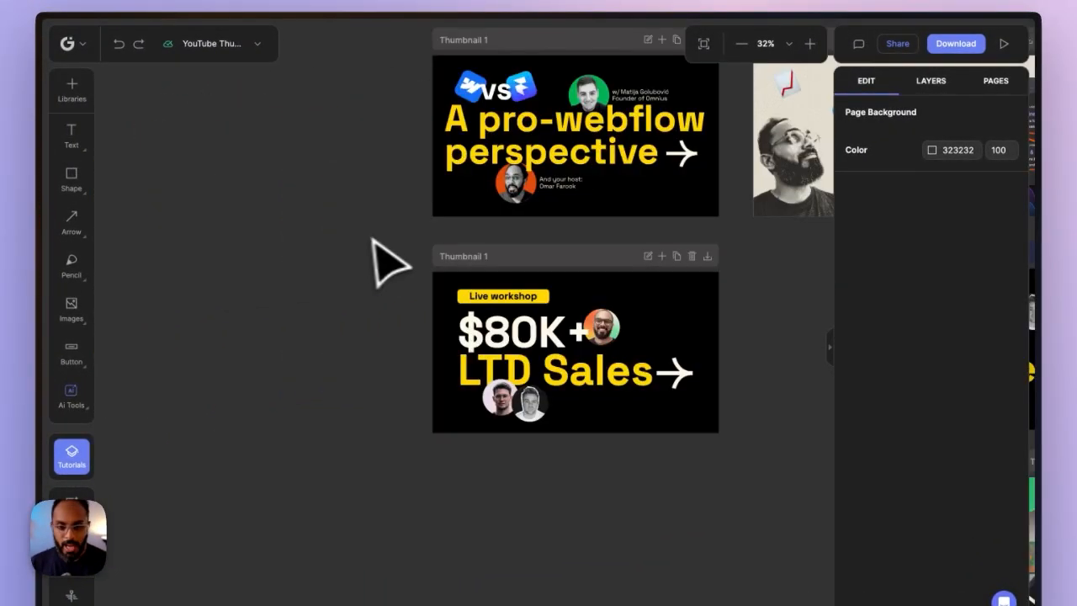
{"action": "left_click_drag", "start_coordinate": [373, 244], "coordinate": [334, 250]}
{"action": "scroll", "coordinate": [438, 252], "scroll_direction": "up", "scroll_amount": 2}
{"action": "left_click", "coordinate": [416, 237]}
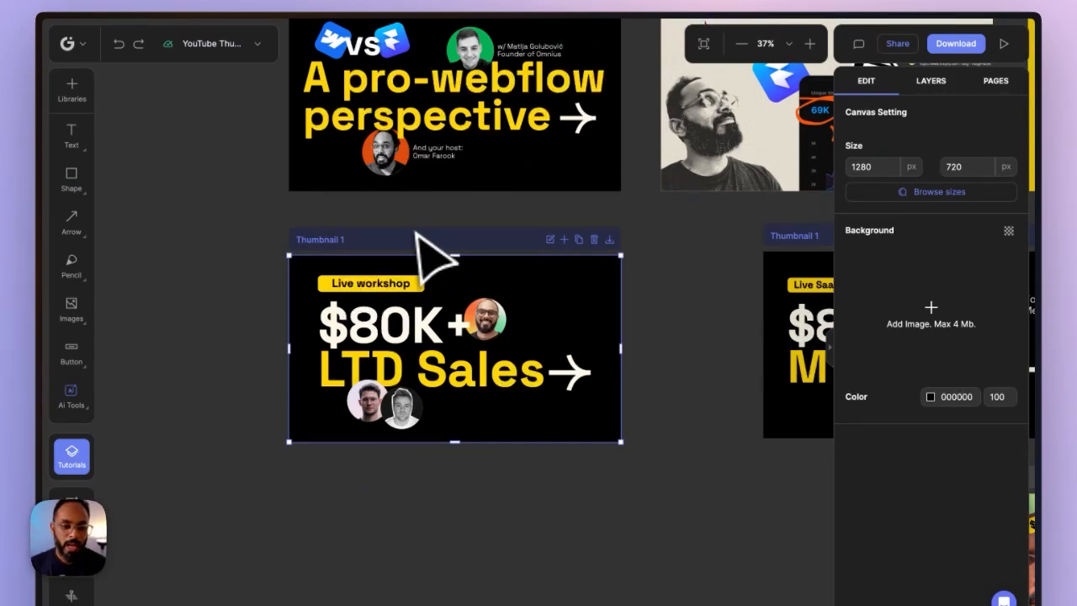
{"action": "scroll", "coordinate": [461, 496], "scroll_direction": "down", "scroll_amount": 8}
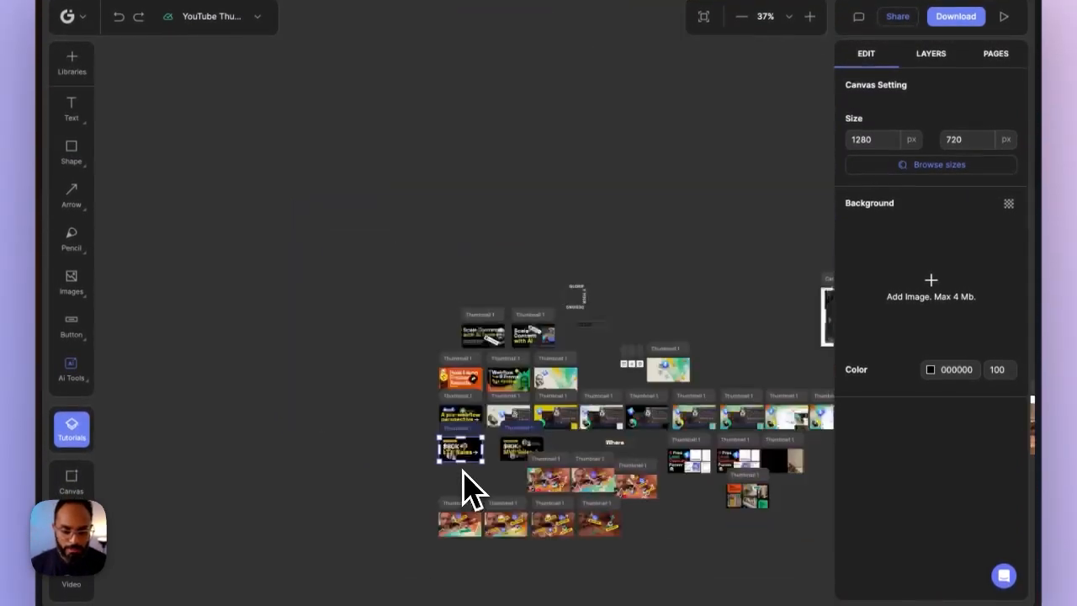
Duplicate the $80K+ MVP Sales thumbnail and place the copy on an empty area of the page
{"action": "left_click_drag", "start_coordinate": [541, 514], "coordinate": [536, 508]}
{"action": "scroll", "coordinate": [477, 499], "scroll_direction": "up", "scroll_amount": 8}
{"action": "left_click", "coordinate": [592, 293]}
{"action": "left_click_drag", "start_coordinate": [593, 267], "coordinate": [428, 264]}
{"action": "left_click", "coordinate": [523, 173]}
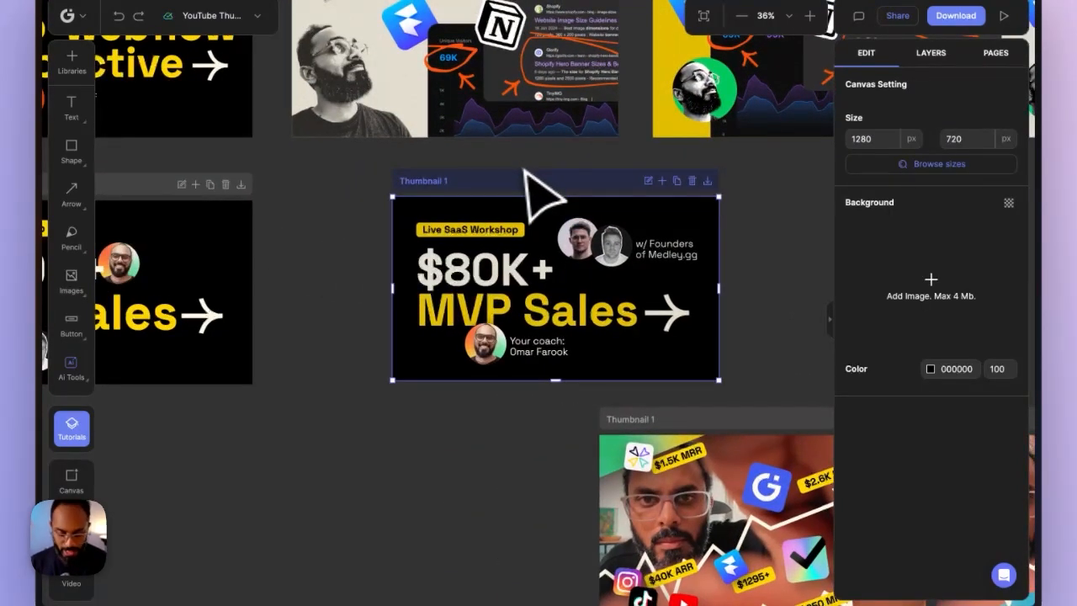
{"action": "key", "text": "super+d"}
{"action": "left_click_drag", "start_coordinate": [680, 236], "coordinate": [490, 288]}
{"action": "scroll", "coordinate": [285, 227], "scroll_direction": "down", "scroll_amount": 8}
{"action": "scroll", "coordinate": [462, 296], "scroll_direction": "up", "scroll_amount": 8}
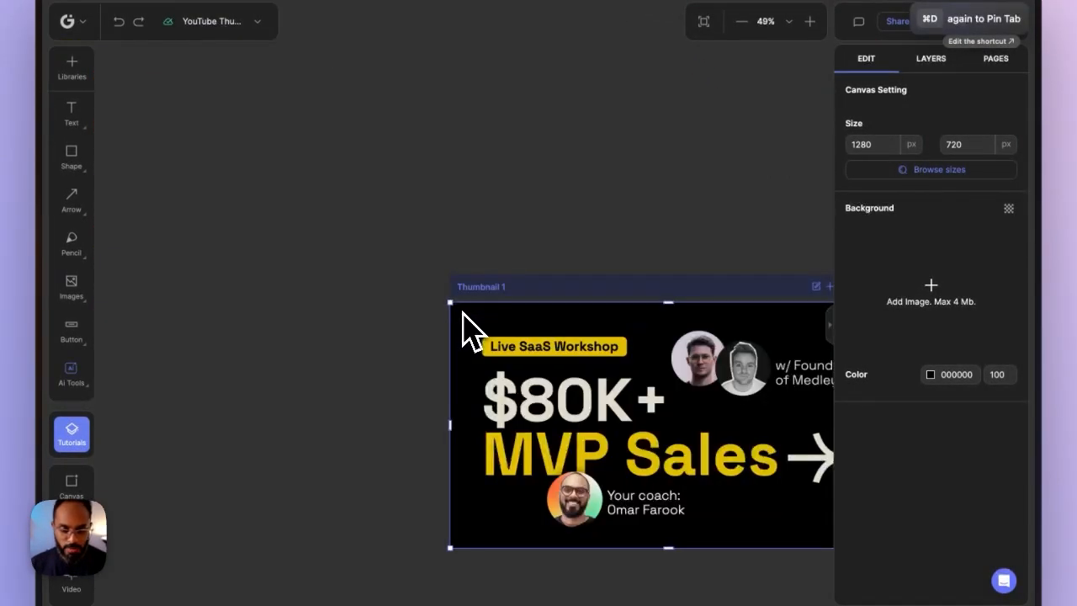
{"action": "left_click_drag", "start_coordinate": [572, 314], "coordinate": [378, 217]}
{"action": "scroll", "coordinate": [355, 226], "scroll_direction": "down", "scroll_amount": 6}
{"action": "scroll", "coordinate": [355, 226], "scroll_direction": "up", "scroll_amount": 6}
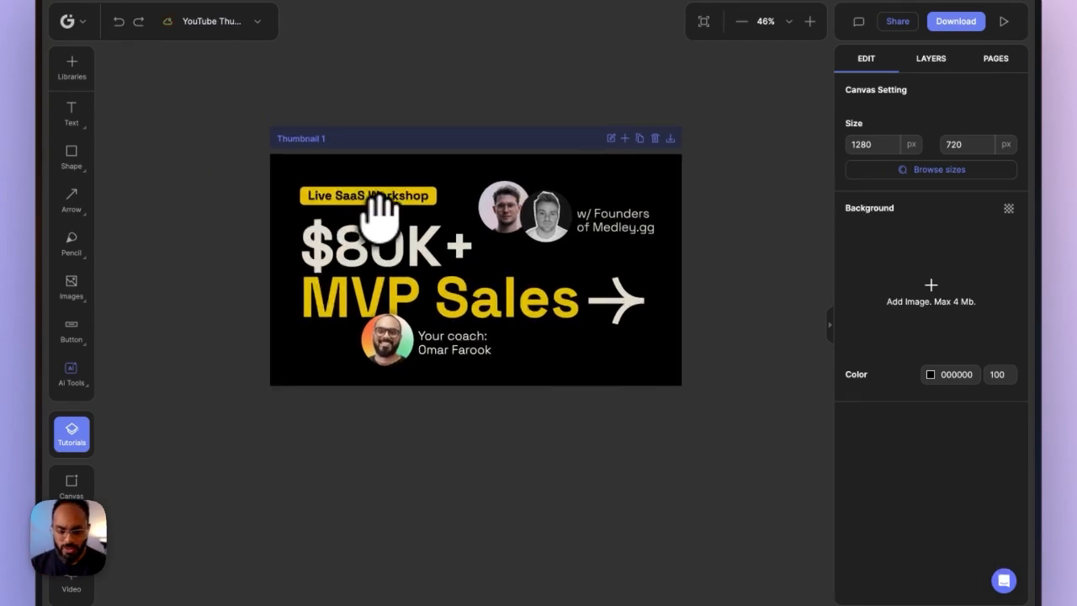
Switch to LinkedIn and look up the guest by name using the suggested match
{"action": "left_click", "coordinate": [402, 342]}
{"action": "left_click", "coordinate": [397, 352]}
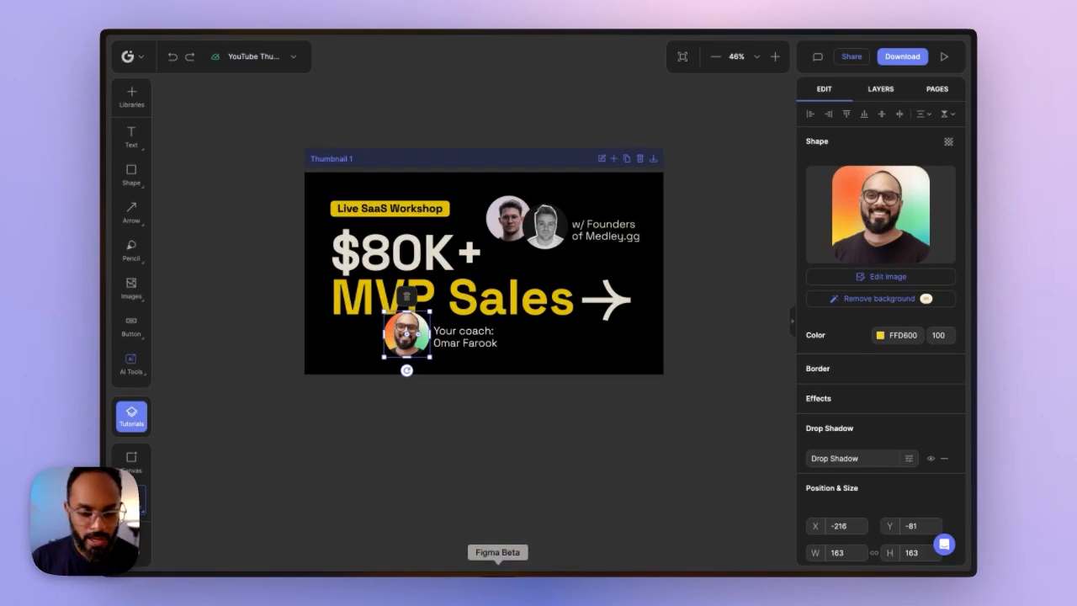
{"action": "mouse_move", "coordinate": [36, 110]}
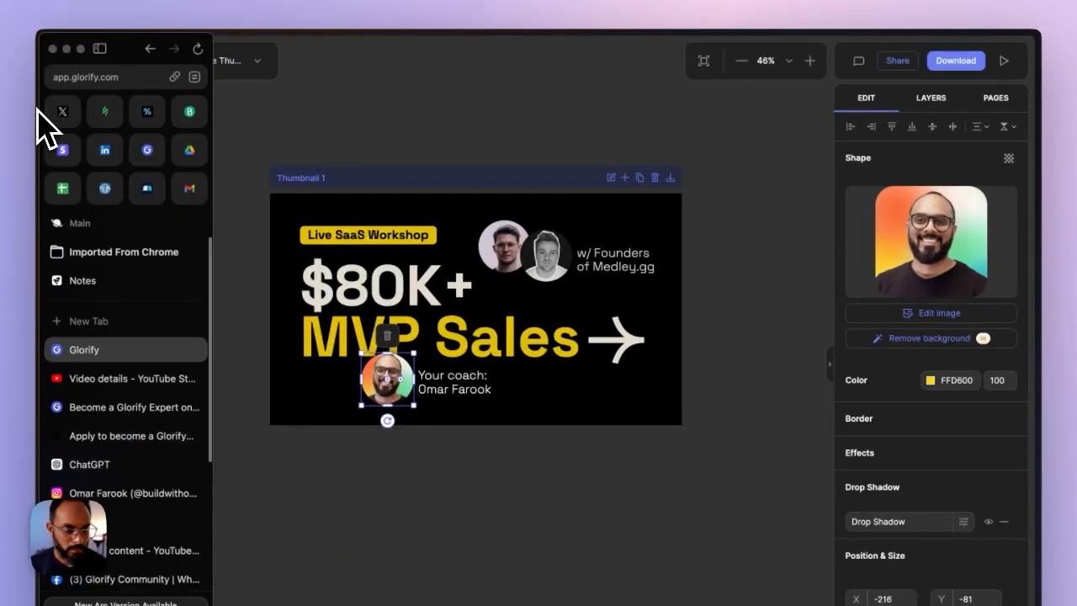
{"action": "left_click", "coordinate": [102, 147]}
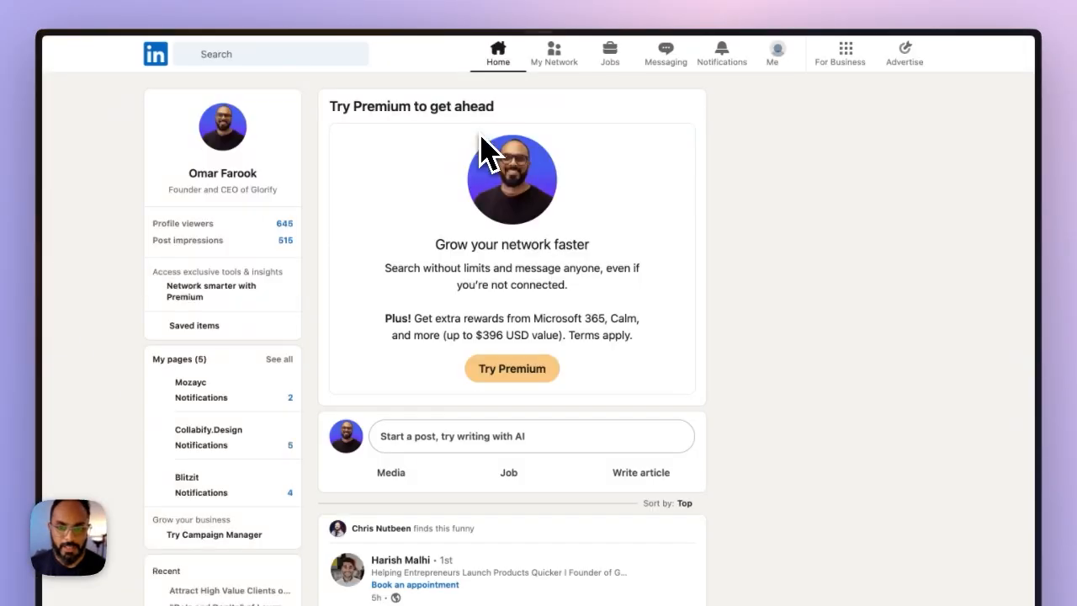
{"action": "left_click", "coordinate": [284, 53]}
{"action": "type", "text": "merveen"}
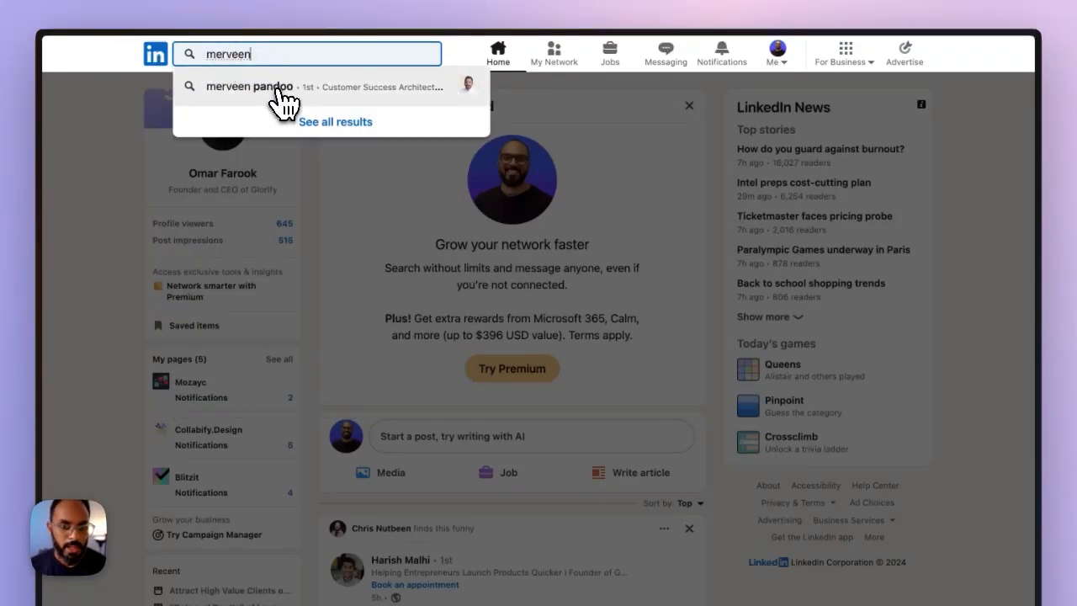
{"action": "left_click", "coordinate": [283, 100]}
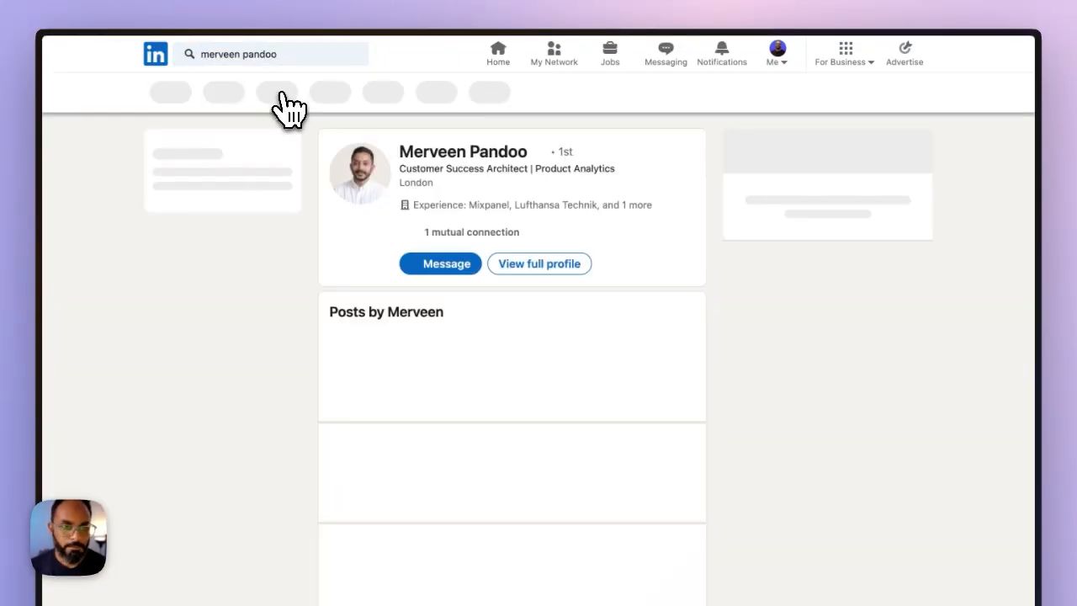
Open the guest's full profile, enlarge the profile photo and copy the image
{"action": "right_click", "coordinate": [378, 178]}
{"action": "left_click", "coordinate": [389, 176]}
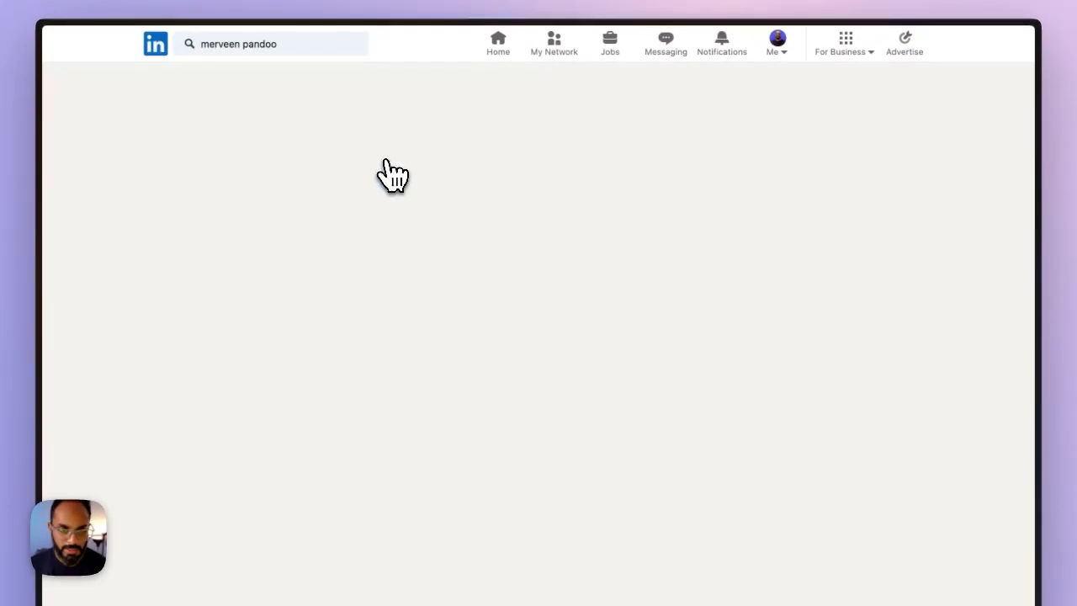
{"action": "left_click", "coordinate": [227, 225]}
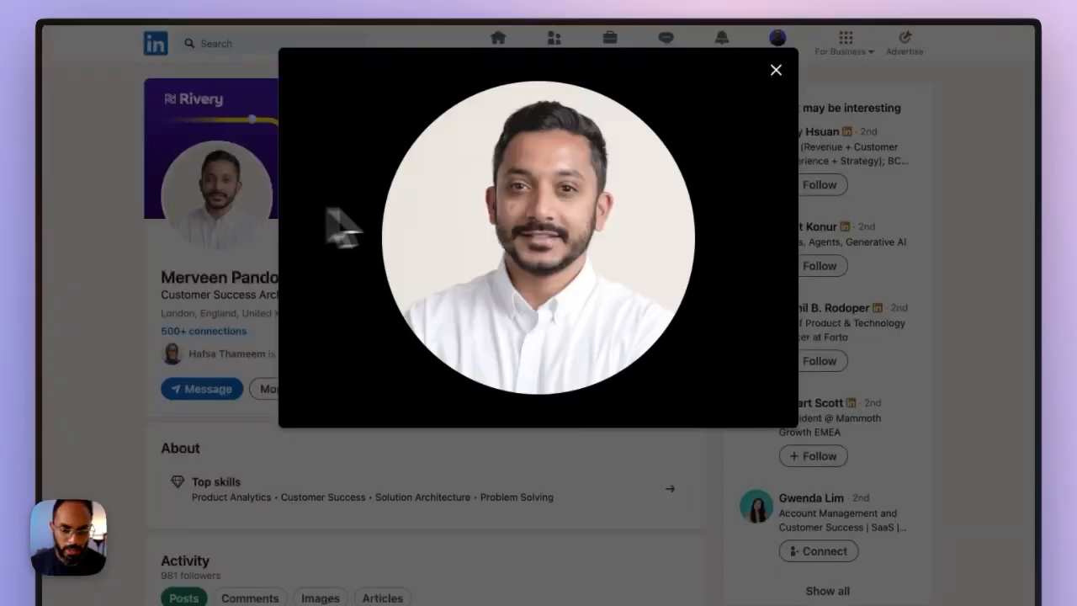
{"action": "right_click", "coordinate": [508, 206]}
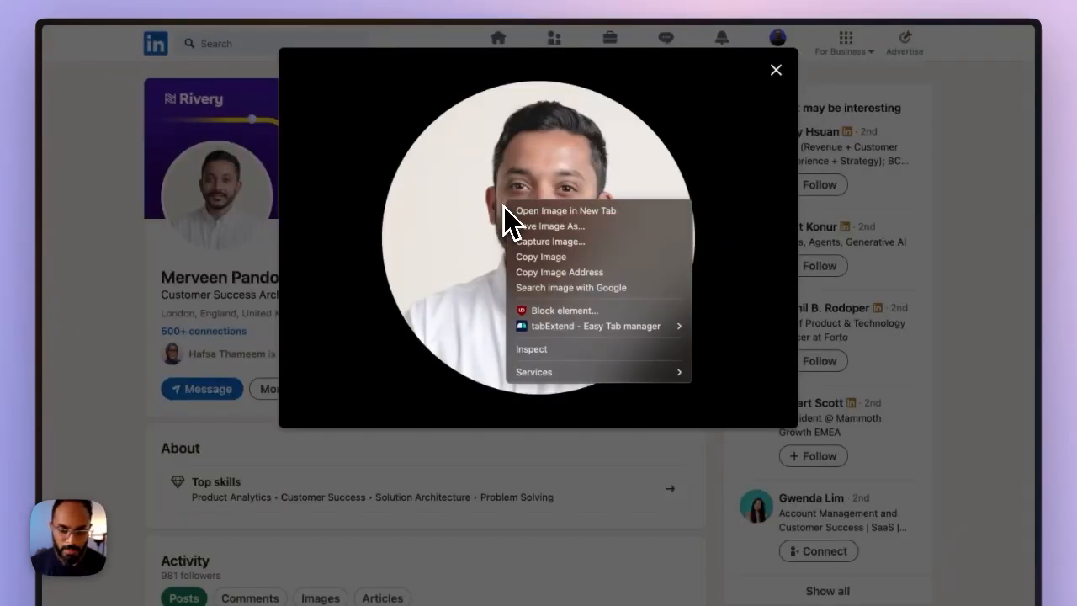
{"action": "left_click", "coordinate": [569, 260]}
{"action": "left_click", "coordinate": [202, 173]}
Switch back to Glorify and ungroup the two founder portraits and their caption on the duplicated thumbnail
{"action": "mouse_move", "coordinate": [53, 184]}
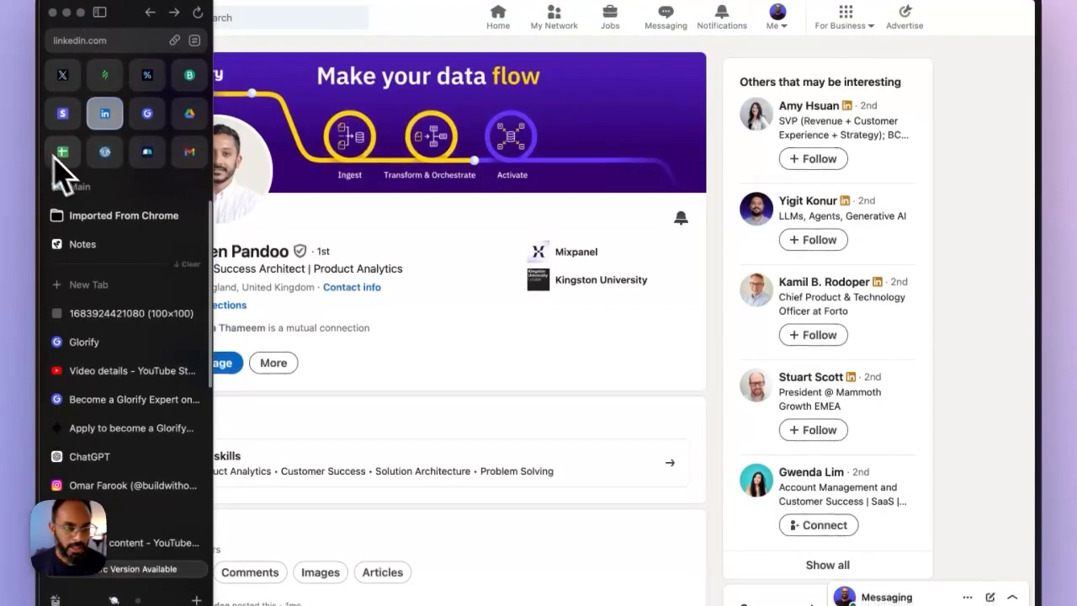
{"action": "left_click", "coordinate": [190, 340]}
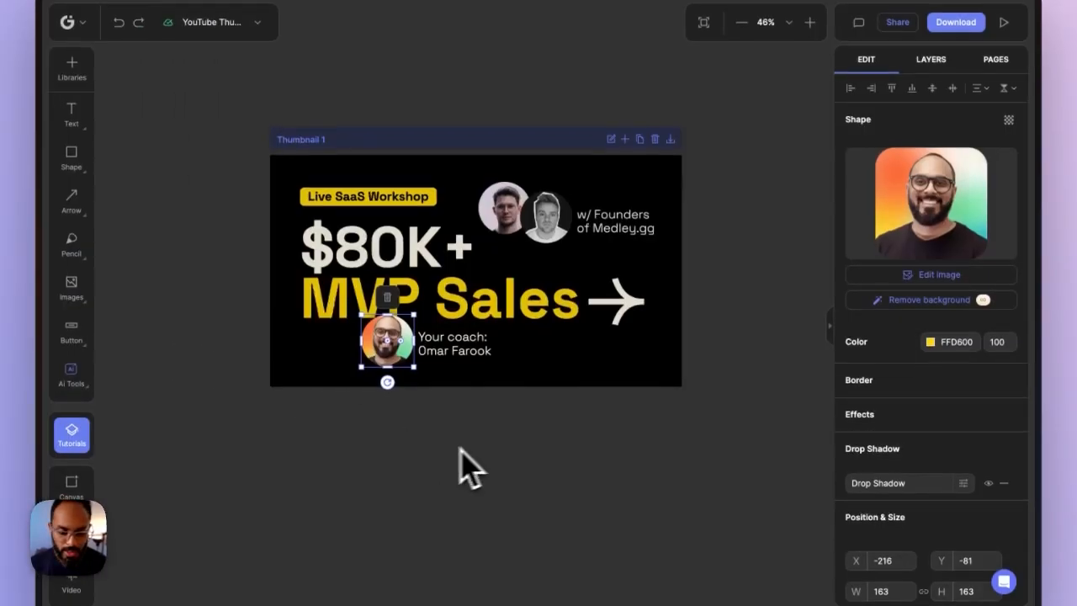
{"action": "left_click", "coordinate": [949, 208]}
{"action": "left_click", "coordinate": [440, 105]}
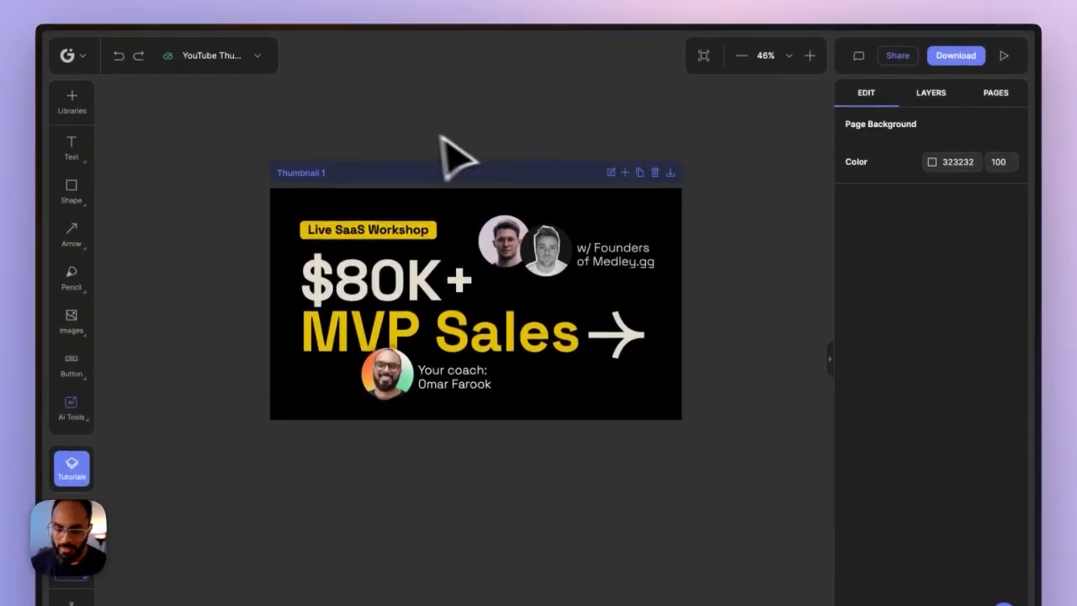
{"action": "left_click", "coordinate": [546, 235]}
{"action": "left_click", "coordinate": [546, 227]}
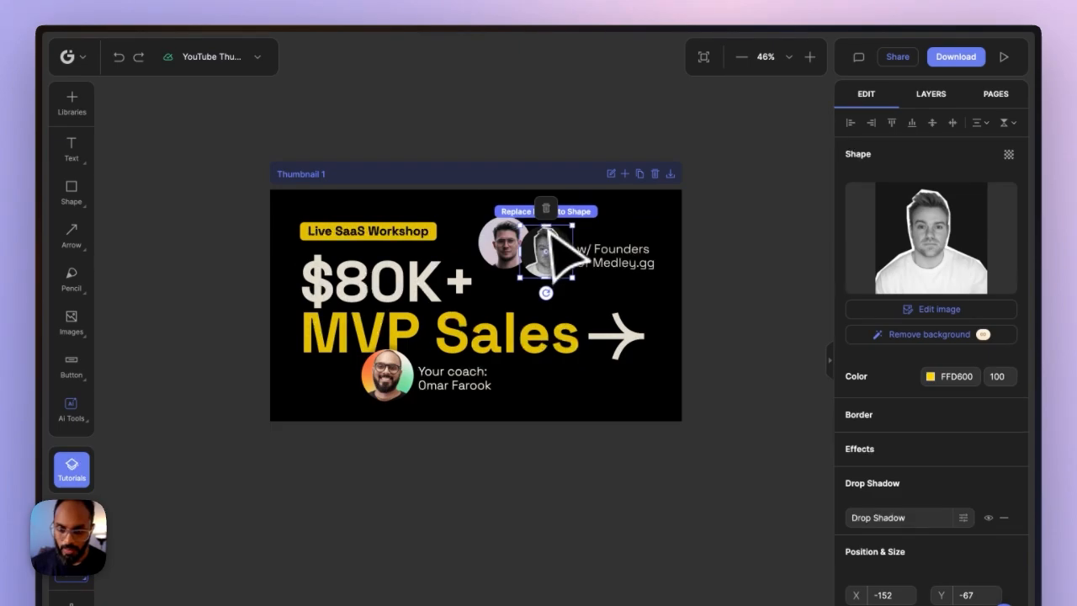
{"action": "left_click", "coordinate": [765, 255]}
{"action": "right_click", "coordinate": [580, 256]}
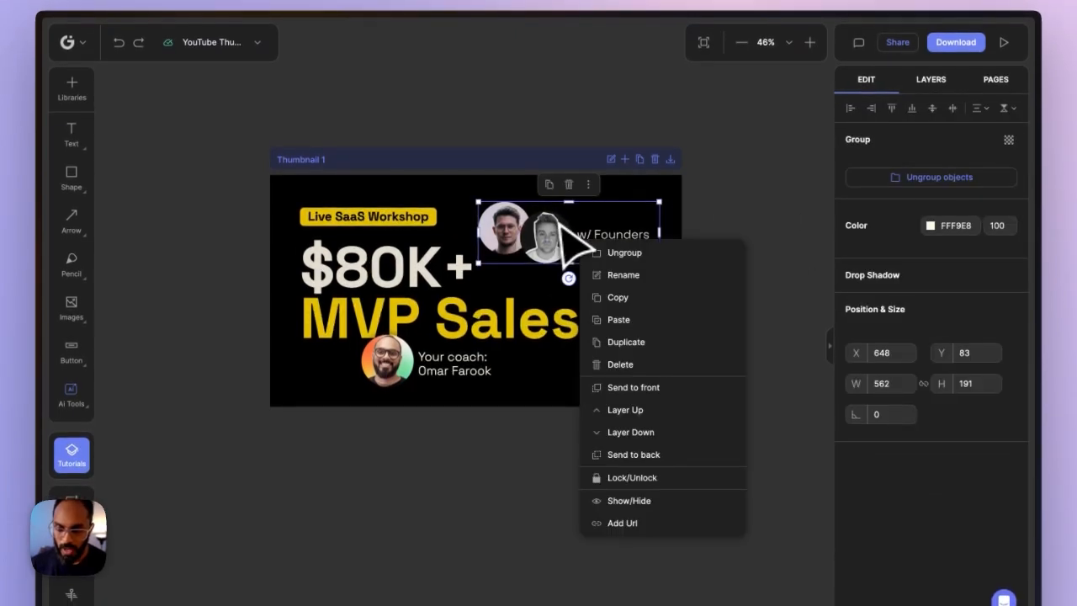
{"action": "left_click", "coordinate": [618, 256]}
{"action": "left_click", "coordinate": [702, 218]}
Replace the image in the second founder's circular portrait with the guest's copied profile photo
{"action": "left_click", "coordinate": [552, 224]}
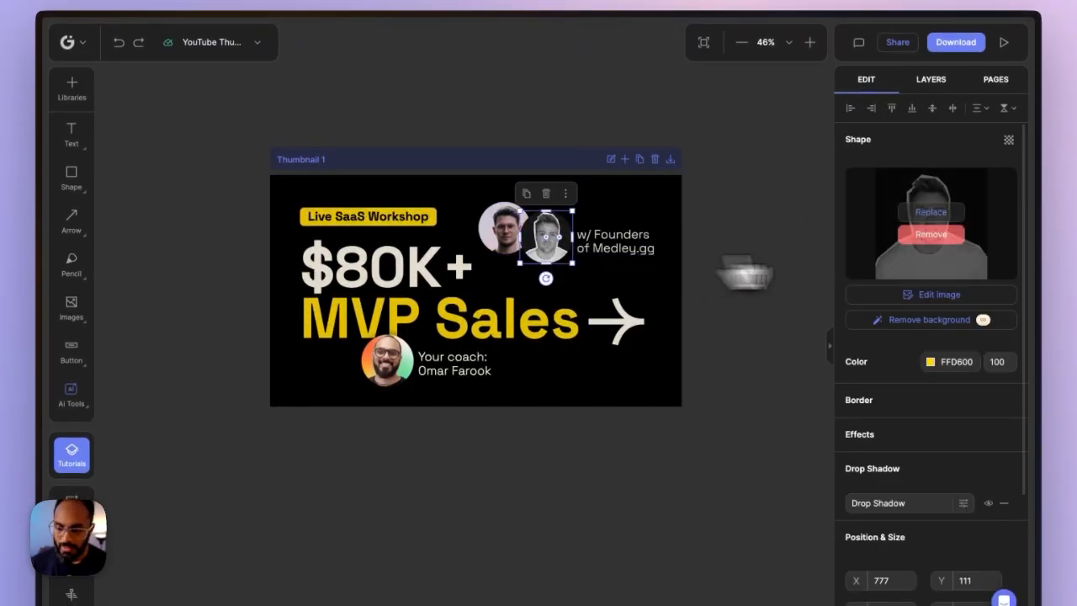
{"action": "left_click", "coordinate": [933, 213]}
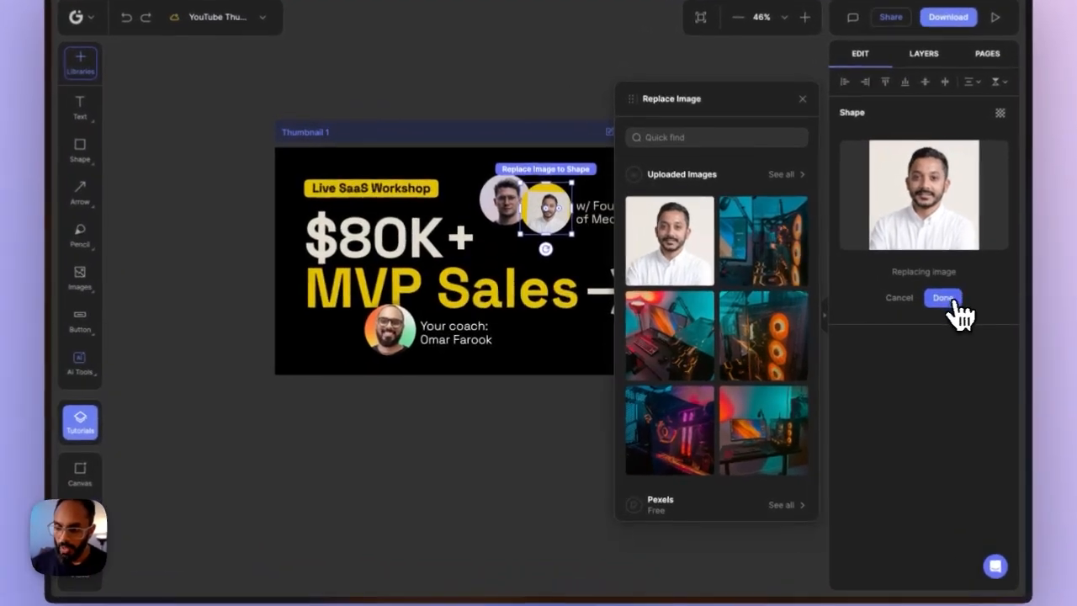
{"action": "left_click", "coordinate": [897, 305]}
Adjust the guest photo within its circle, setting its scale to 37 and its X offset to -6
{"action": "left_click", "coordinate": [930, 262]}
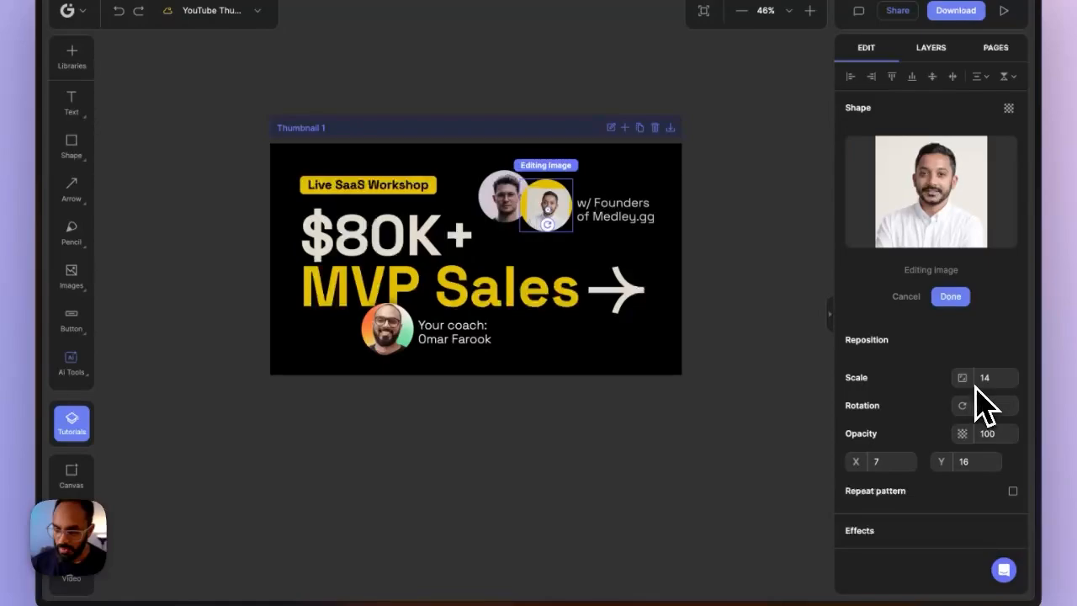
{"action": "left_click_drag", "start_coordinate": [964, 381], "coordinate": [981, 380]}
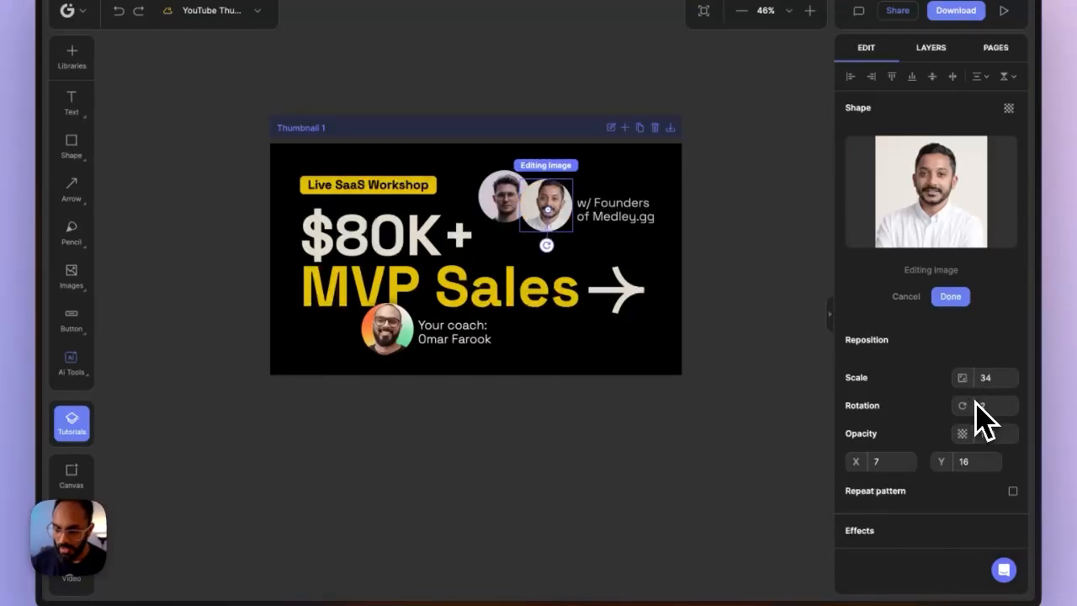
{"action": "left_click_drag", "start_coordinate": [856, 462], "coordinate": [850, 465]}
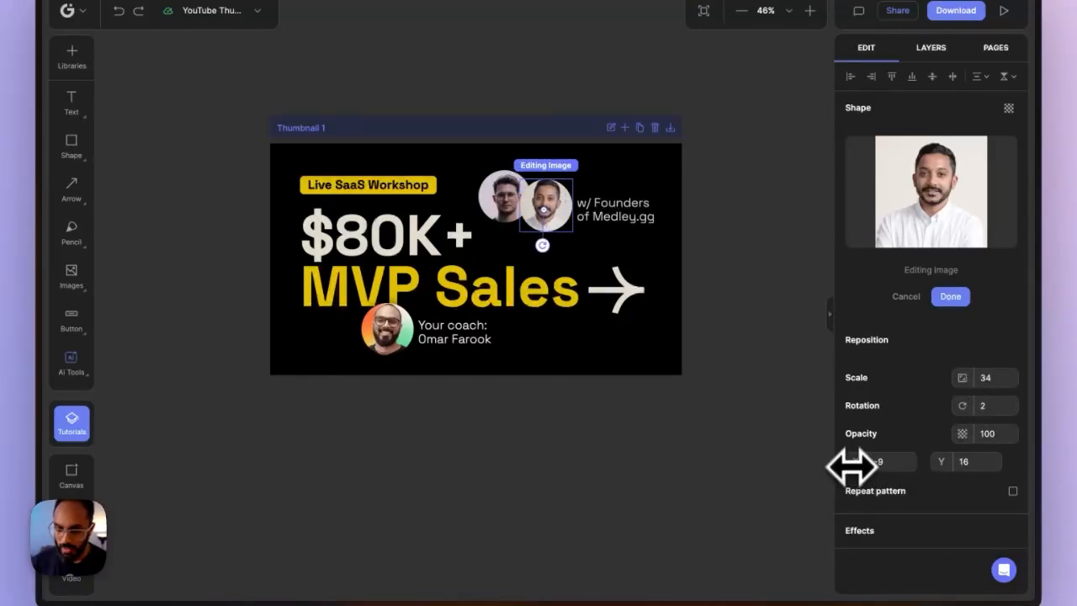
{"action": "left_click", "coordinate": [724, 313]}
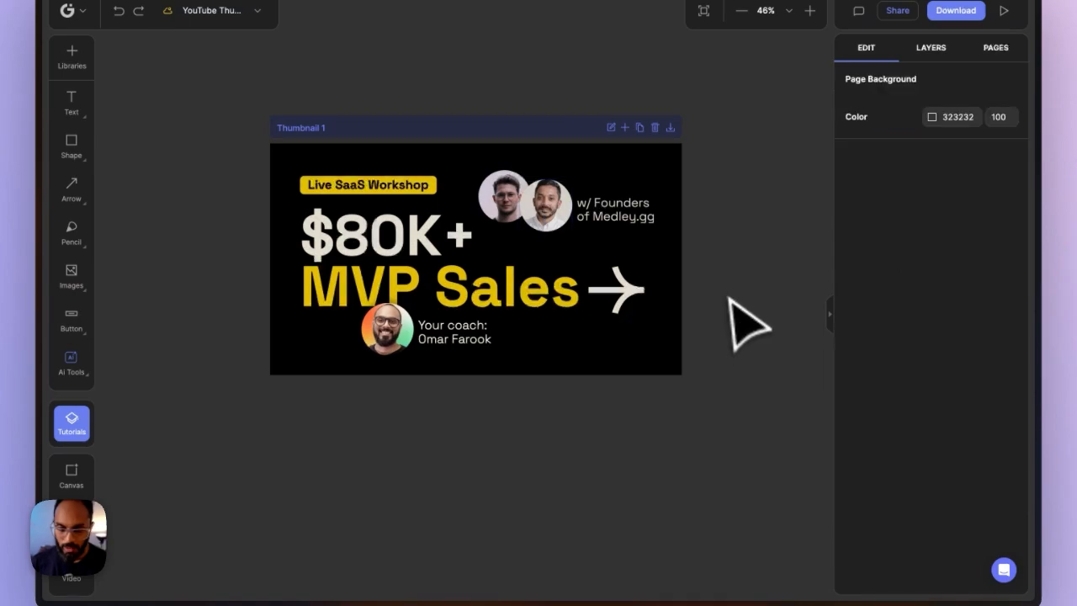
{"action": "left_click", "coordinate": [554, 186]}
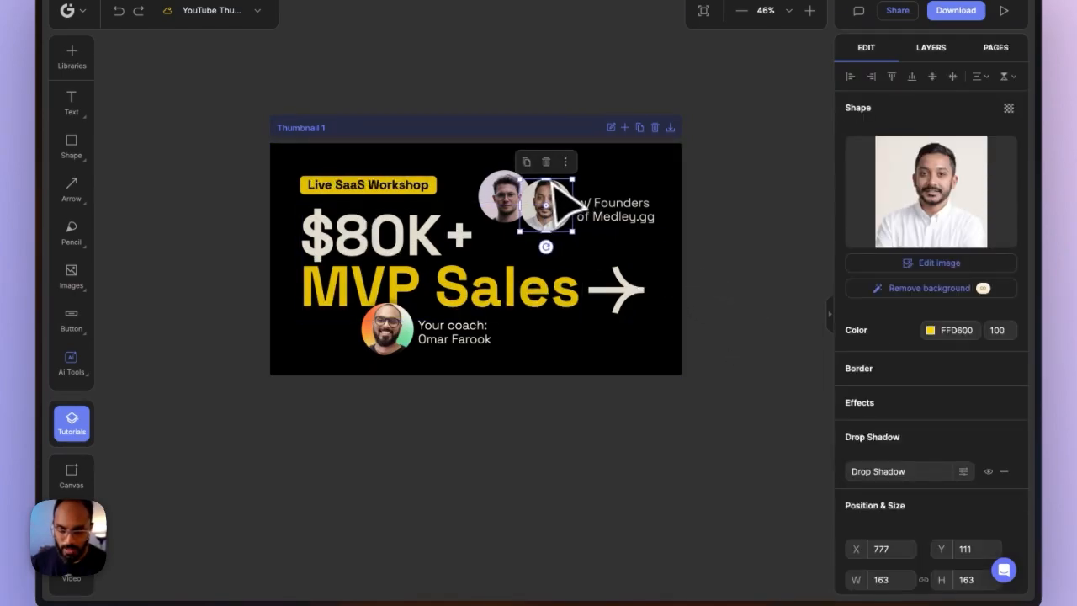
{"action": "double_click", "coordinate": [566, 200]}
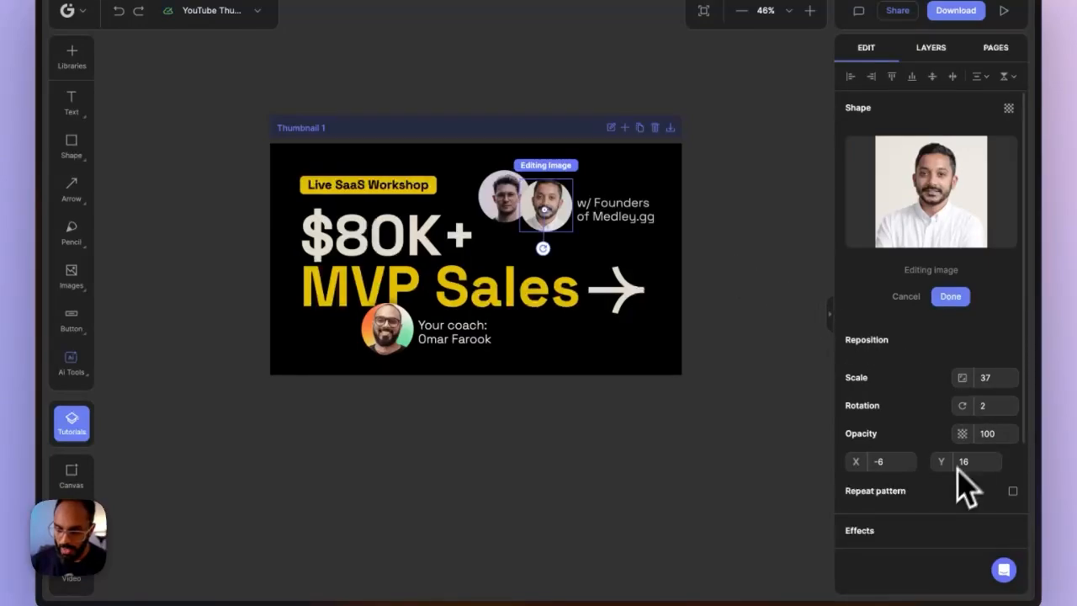
{"action": "left_click", "coordinate": [800, 360]}
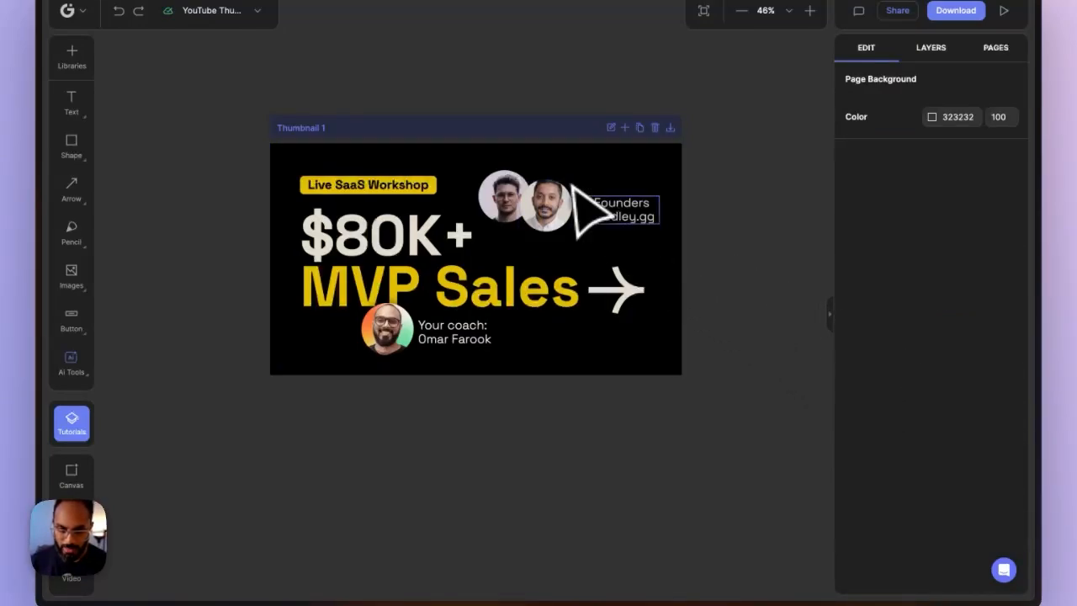
Delete the first founder's portrait beside the guest's photo
{"action": "left_click", "coordinate": [496, 177]}
{"action": "key", "text": "Delete"}
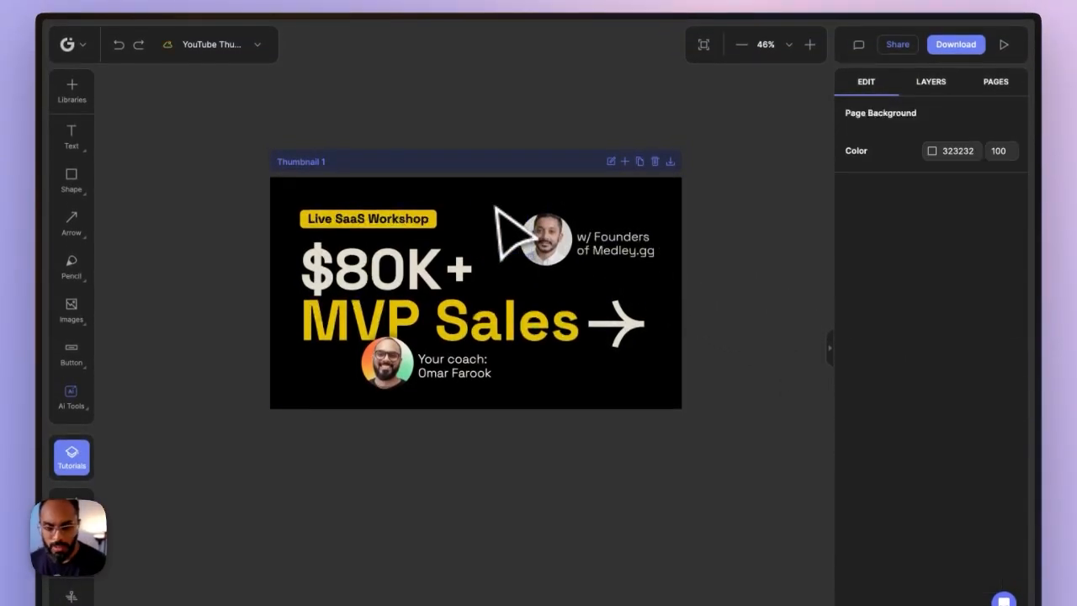
Replace the Medley.gg founders caption with the guest's full name and move it to about X 948, Y 148
{"action": "left_click", "coordinate": [607, 236]}
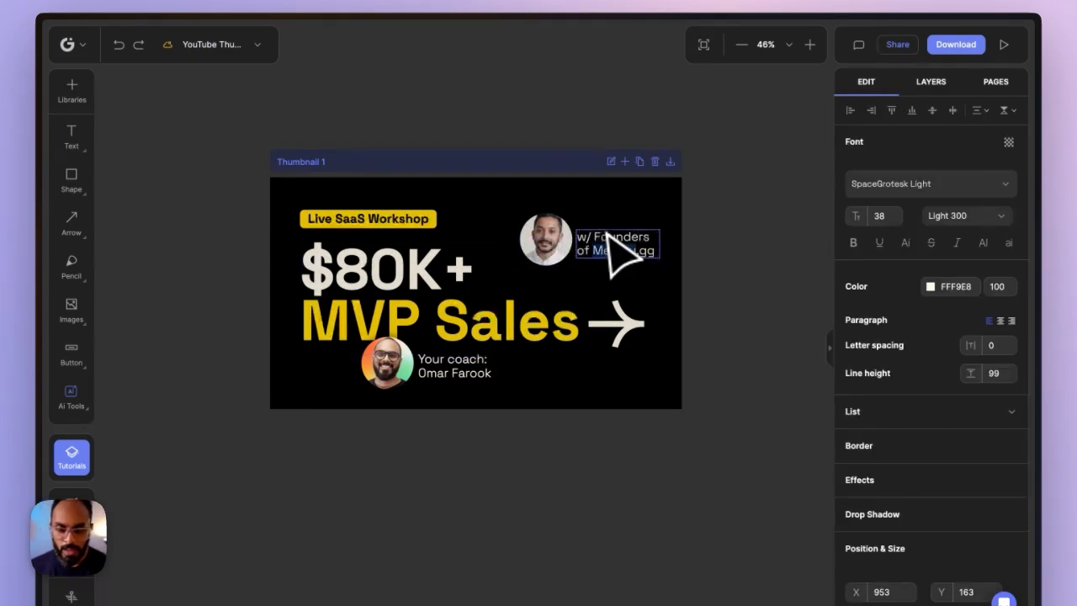
{"action": "key", "text": "super+a"}
{"action": "type", "text": "Me"}
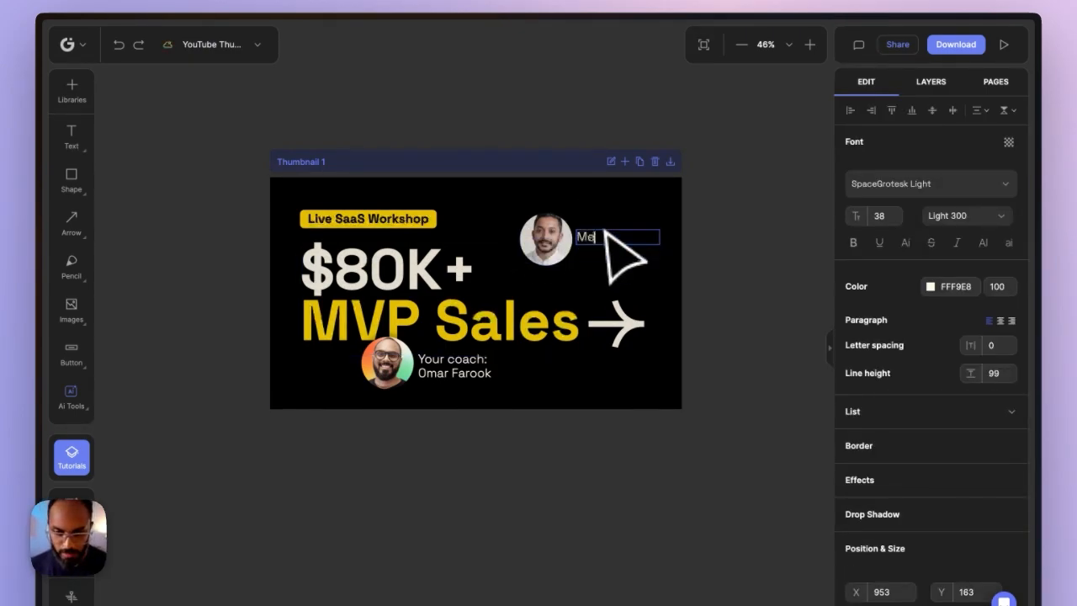
{"action": "type", "text": "rveen"}
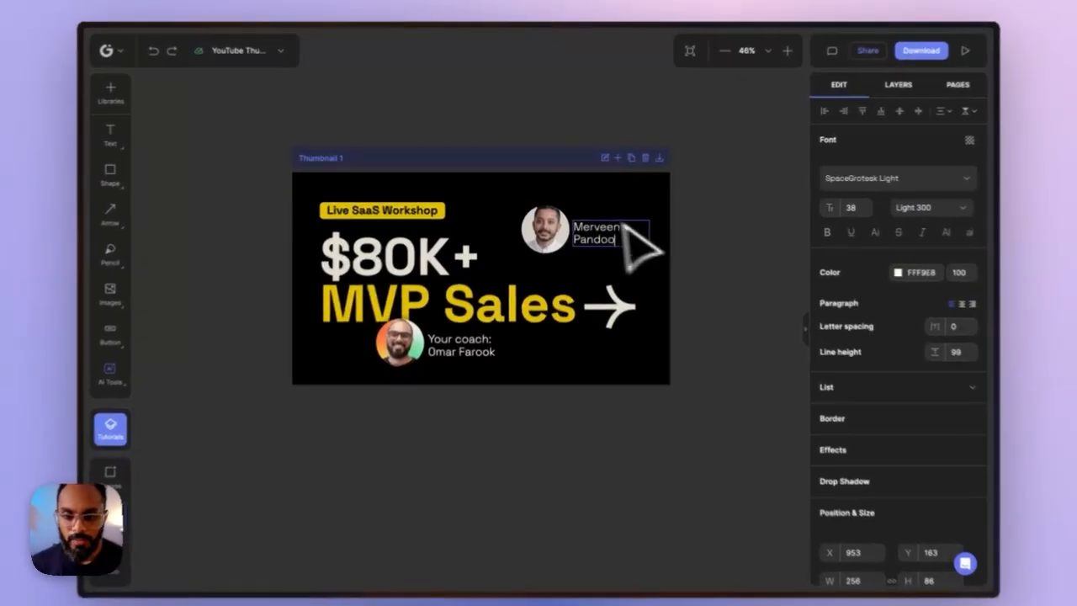
{"action": "left_click", "coordinate": [652, 224]}
{"action": "left_click_drag", "start_coordinate": [607, 225], "coordinate": [616, 235]}
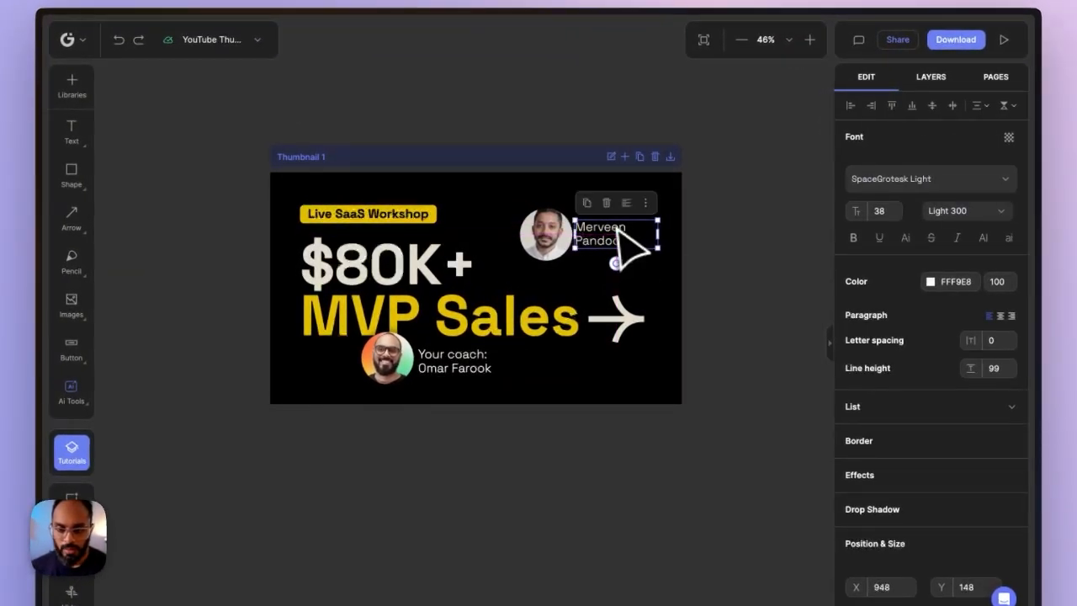
Add "Mixpanel" on a new line below the guest's name in the caption
{"action": "double_click", "coordinate": [622, 236]}
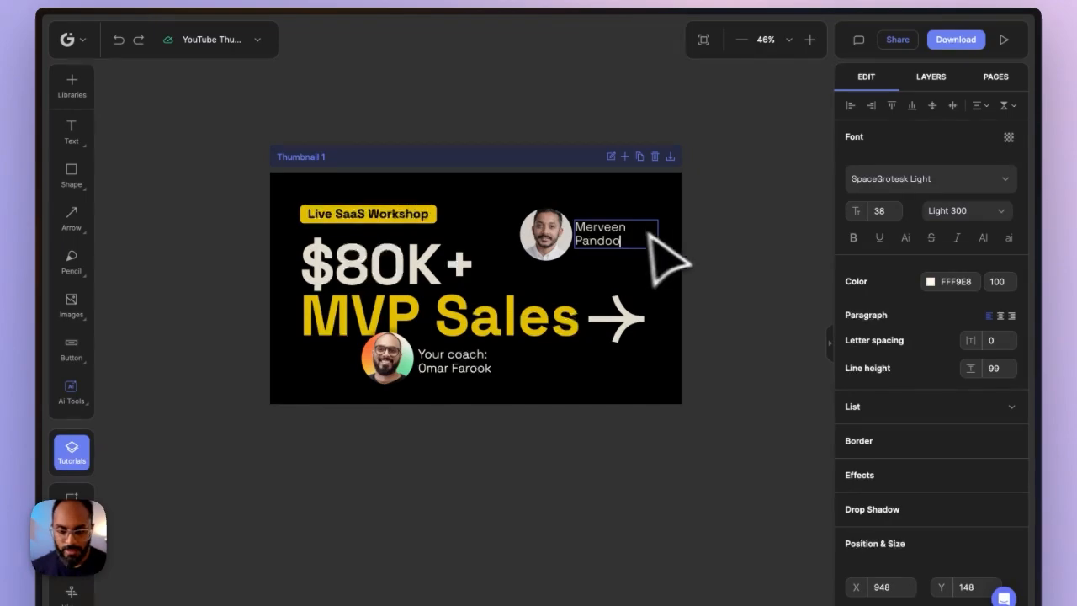
{"action": "key", "text": "Return"}
{"action": "type", "text": "Mixpanel"}
Color the "Mixpanel" line of the guest's caption with the brand yellow FFD600
{"action": "key", "text": "shift+Home"}
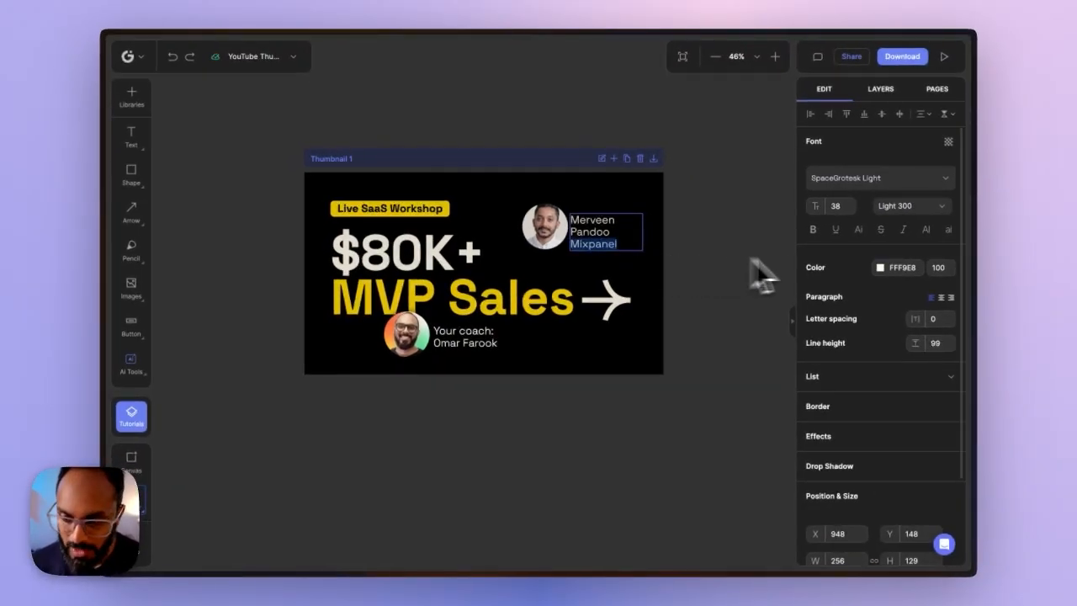
{"action": "left_click", "coordinate": [878, 268]}
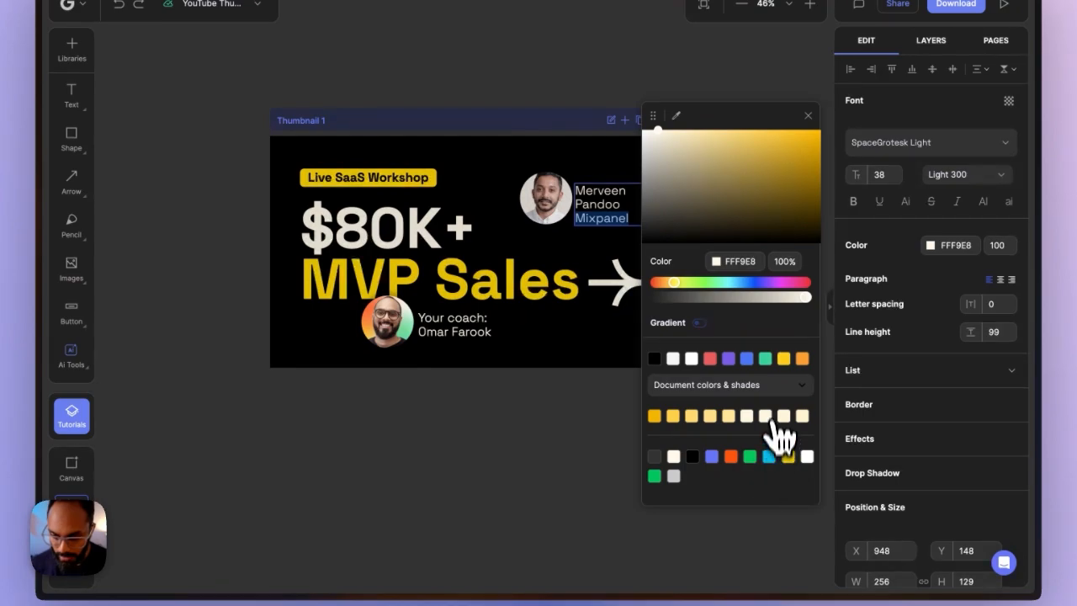
{"action": "left_click", "coordinate": [772, 388]}
{"action": "left_click", "coordinate": [706, 421]}
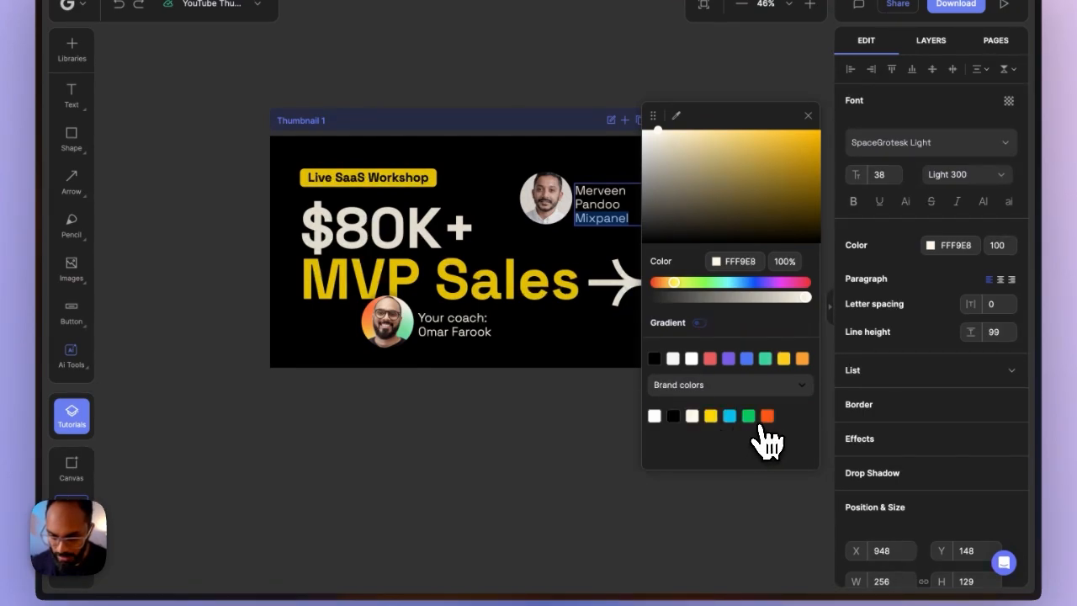
{"action": "left_click", "coordinate": [711, 415]}
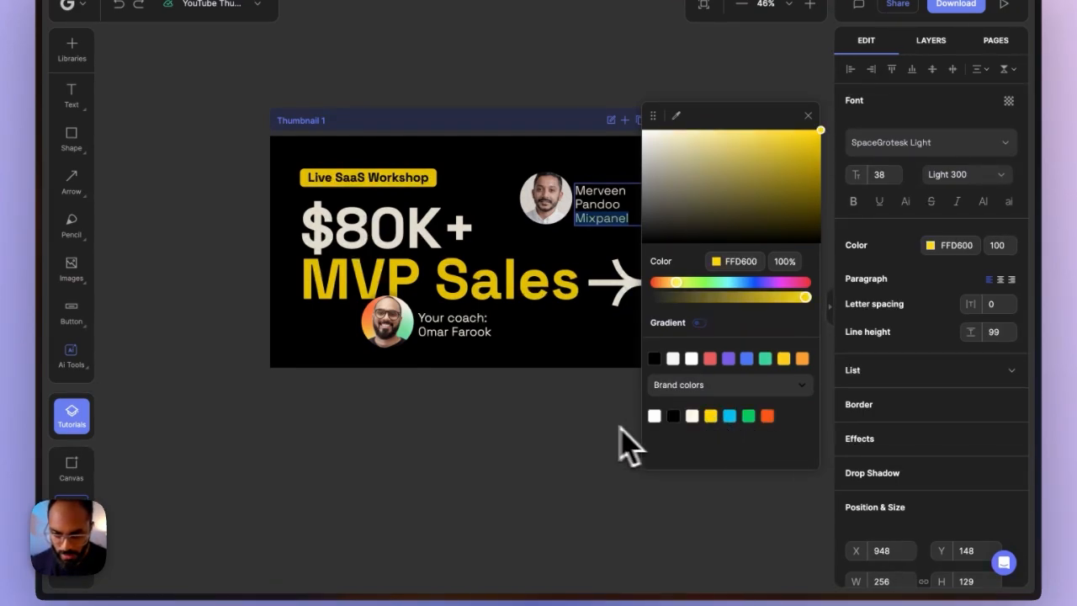
{"action": "left_click", "coordinate": [529, 429]}
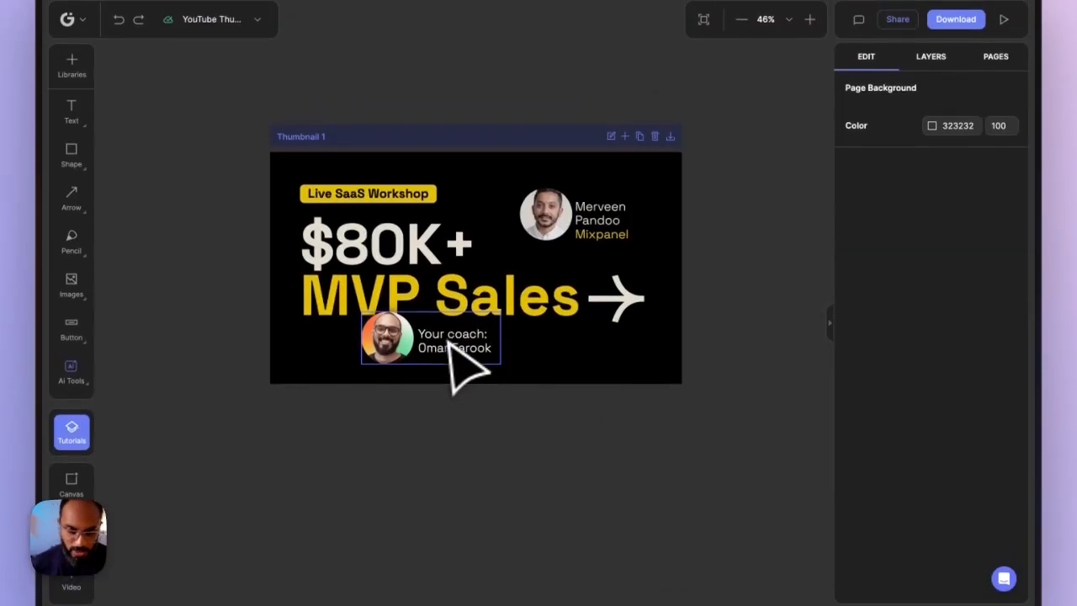
Move the guest's caption up beside the portrait to about X 948, Y 126
{"action": "left_click", "coordinate": [604, 217]}
{"action": "left_click_drag", "start_coordinate": [603, 217], "coordinate": [596, 212]}
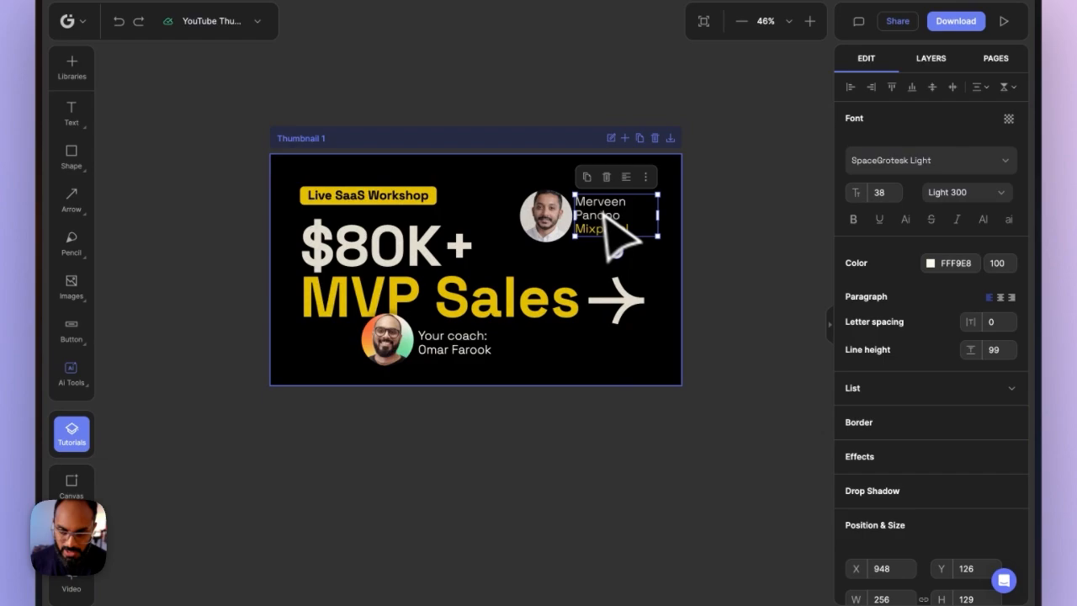
{"action": "left_click", "coordinate": [709, 261]}
Replace the coach caption with the host's full name over two lines and "Host" on the line below
{"action": "left_click", "coordinate": [446, 345]}
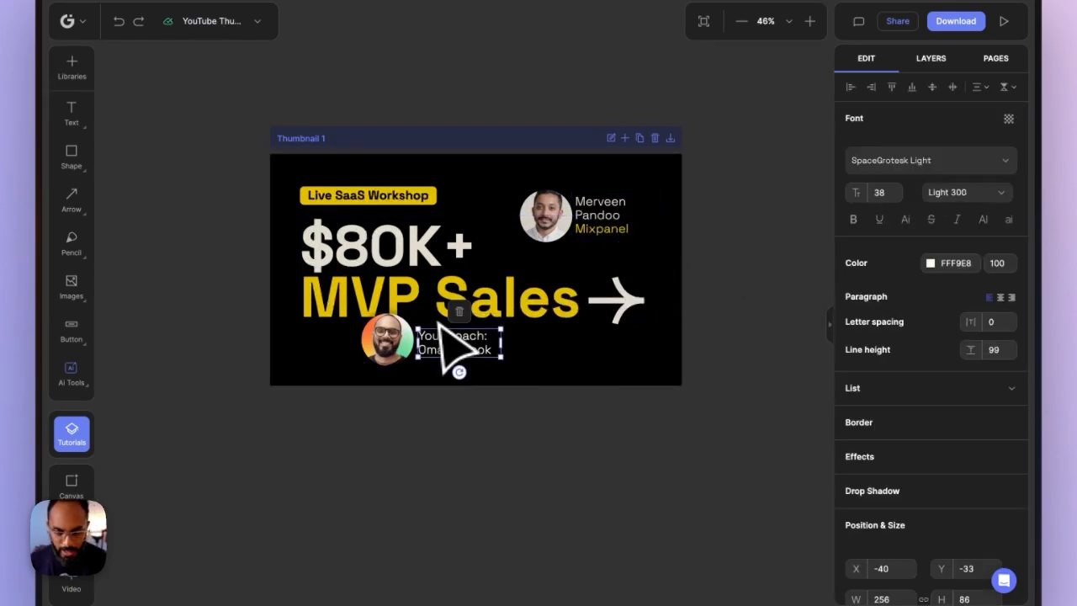
{"action": "double_click", "coordinate": [433, 351]}
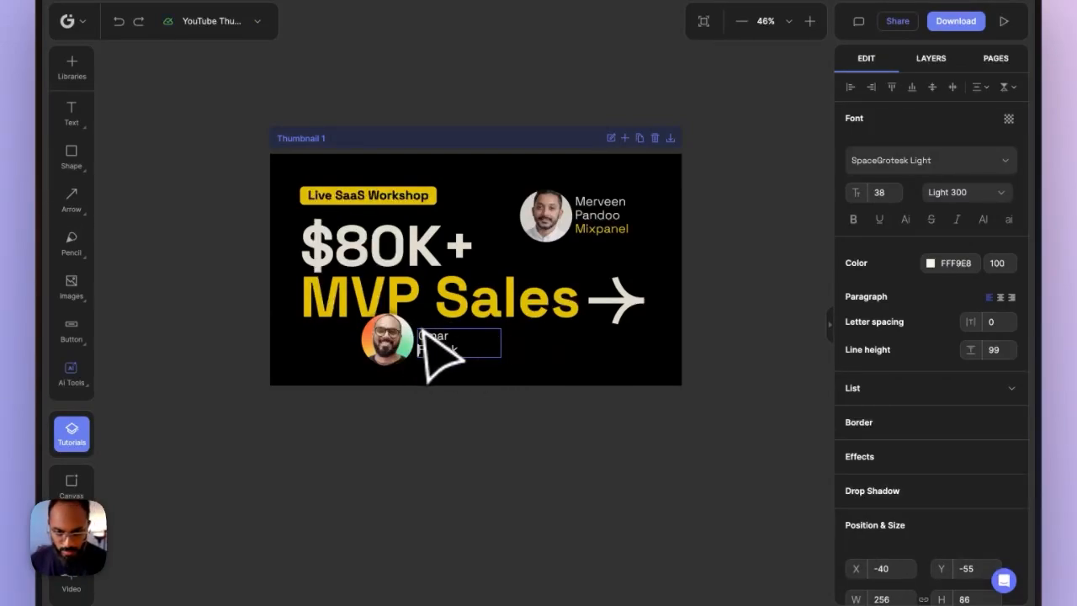
{"action": "type", "text": "k"}
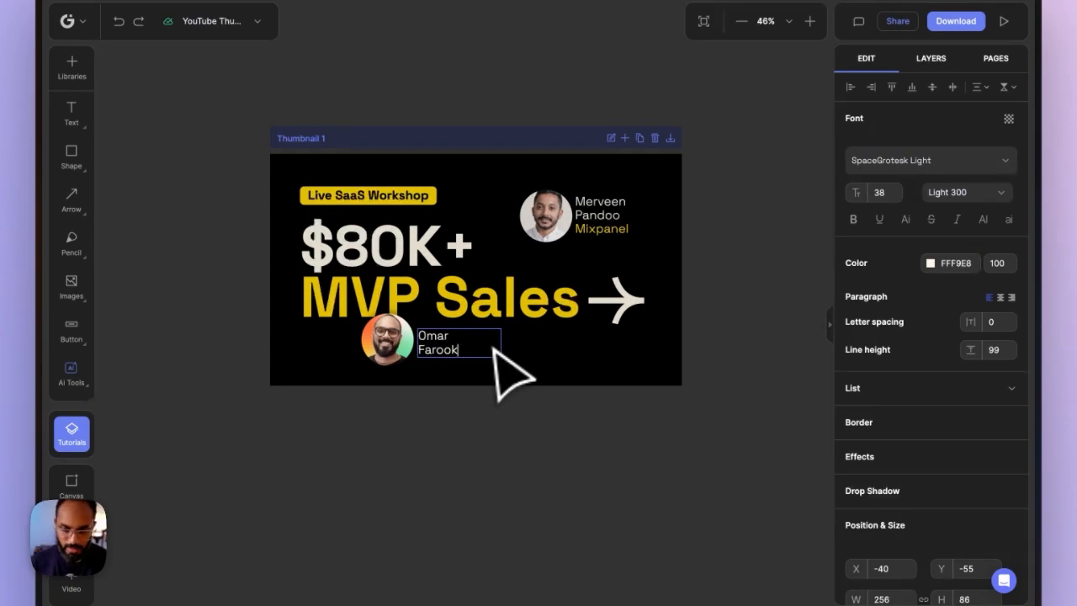
{"action": "key", "text": "Return"}
{"action": "type", "text": "No"}
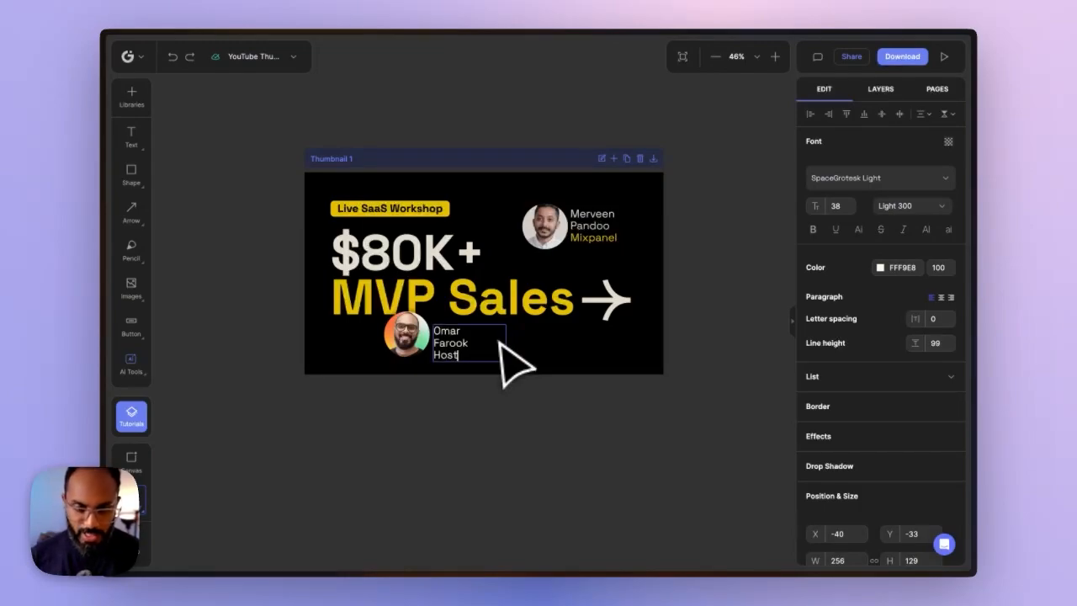
{"action": "left_click", "coordinate": [562, 381]}
Examine how the host is captioned in the "A pro-webflow perspective" thumbnail and return to the new thumbnail
{"action": "scroll", "coordinate": [563, 380], "scroll_direction": "down", "scroll_amount": 10}
{"action": "scroll", "coordinate": [503, 326], "scroll_direction": "up", "scroll_amount": 5}
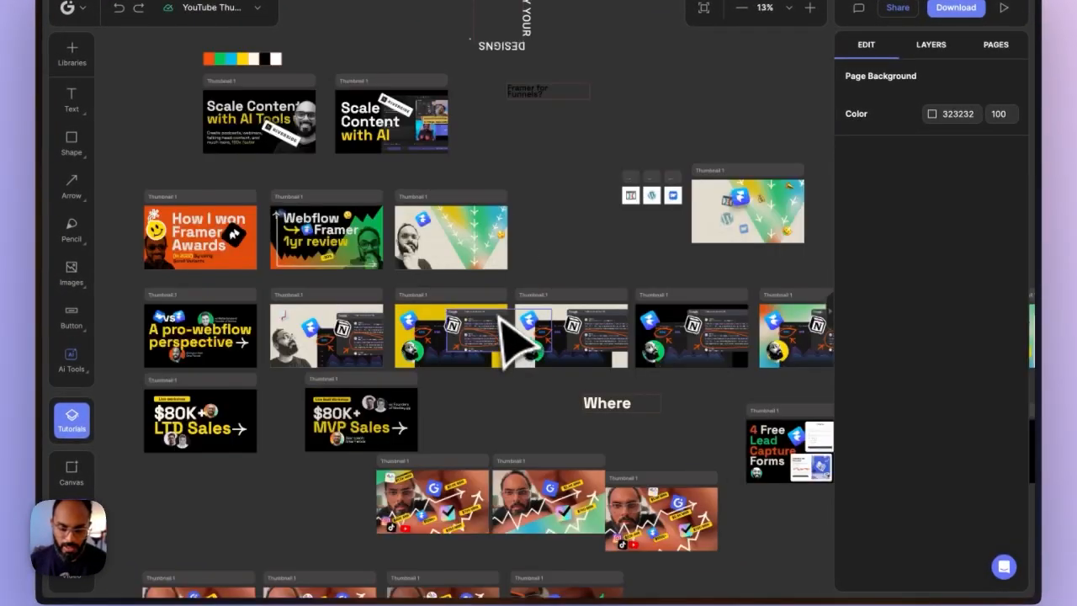
{"action": "left_click_drag", "start_coordinate": [244, 396], "coordinate": [421, 341]}
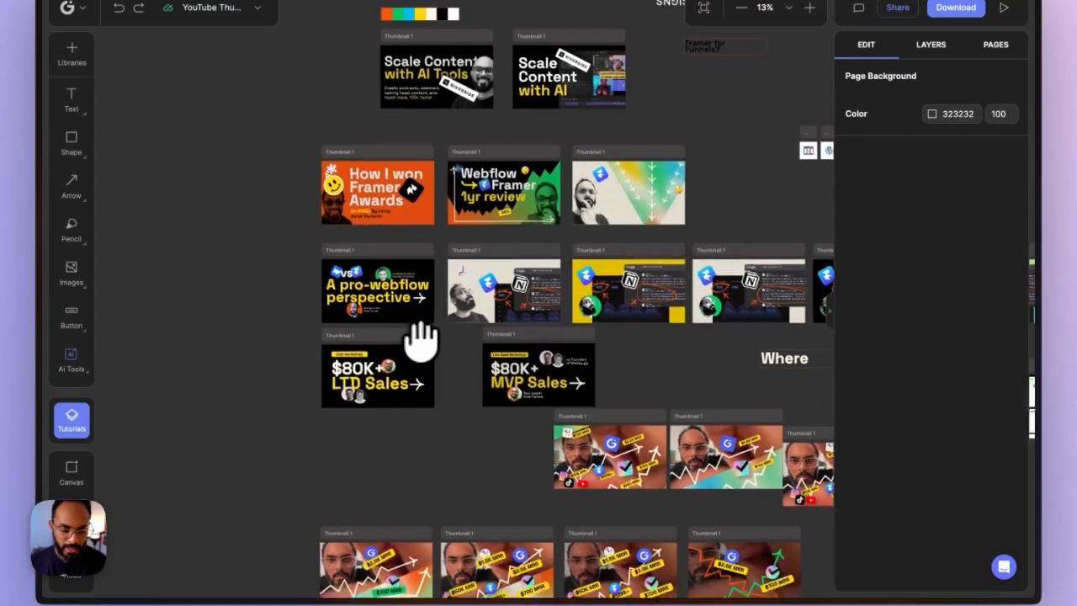
{"action": "scroll", "coordinate": [384, 315], "scroll_direction": "up", "scroll_amount": 10}
{"action": "scroll", "coordinate": [379, 324], "scroll_direction": "down", "scroll_amount": 7}
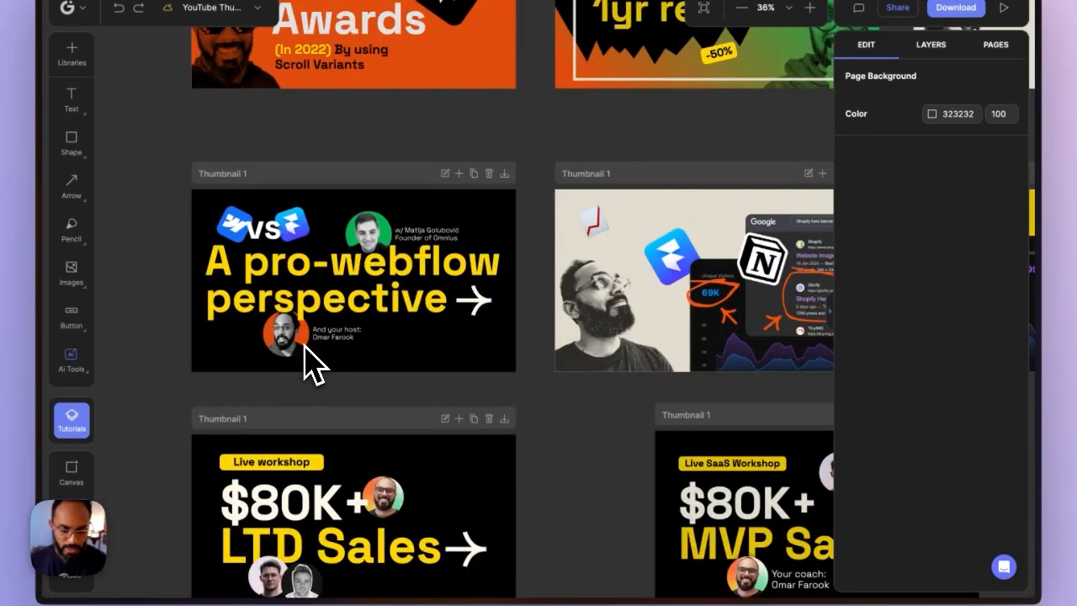
{"action": "scroll", "coordinate": [459, 255], "scroll_direction": "down", "scroll_amount": 10}
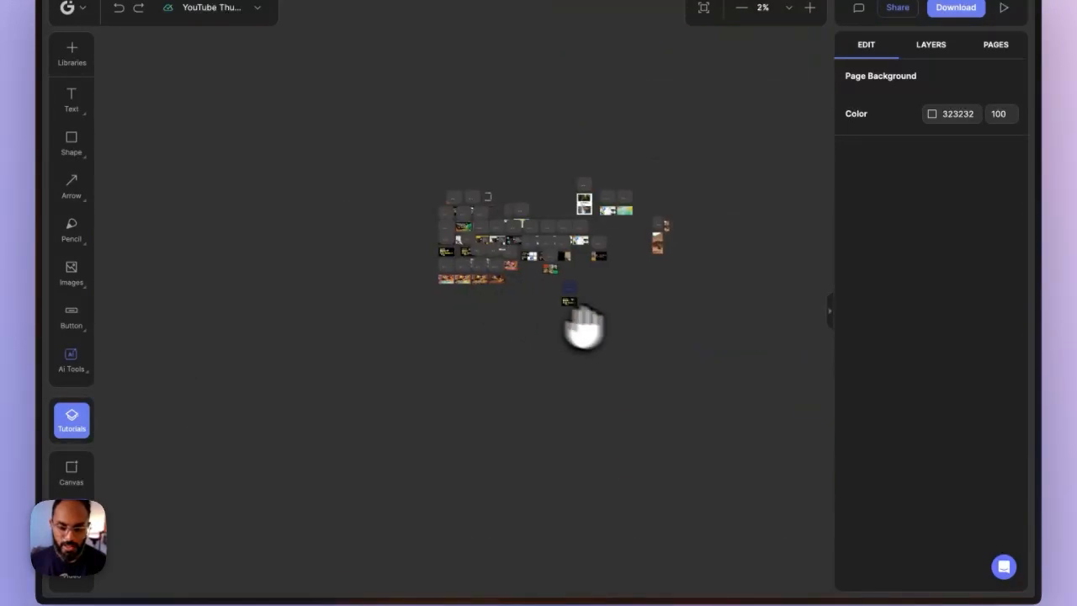
{"action": "left_click_drag", "start_coordinate": [584, 326], "coordinate": [497, 301]}
{"action": "scroll", "coordinate": [495, 286], "scroll_direction": "up", "scroll_amount": 10}
{"action": "left_click_drag", "start_coordinate": [238, 364], "coordinate": [592, 279]}
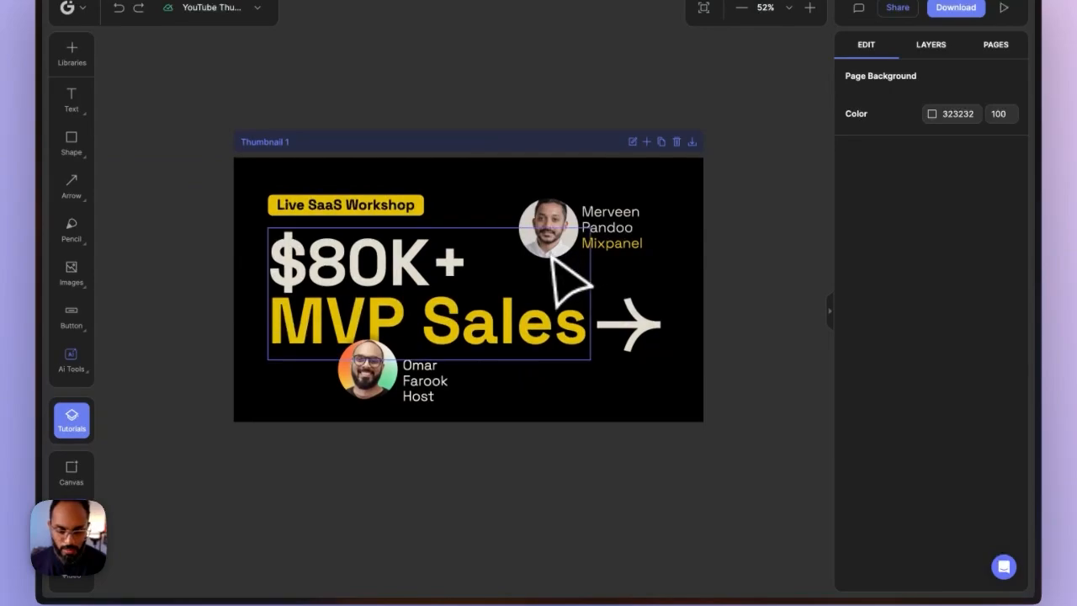
Ungroup the host's circular portrait and caption
{"action": "left_click", "coordinate": [416, 370]}
{"action": "left_click", "coordinate": [417, 404]}
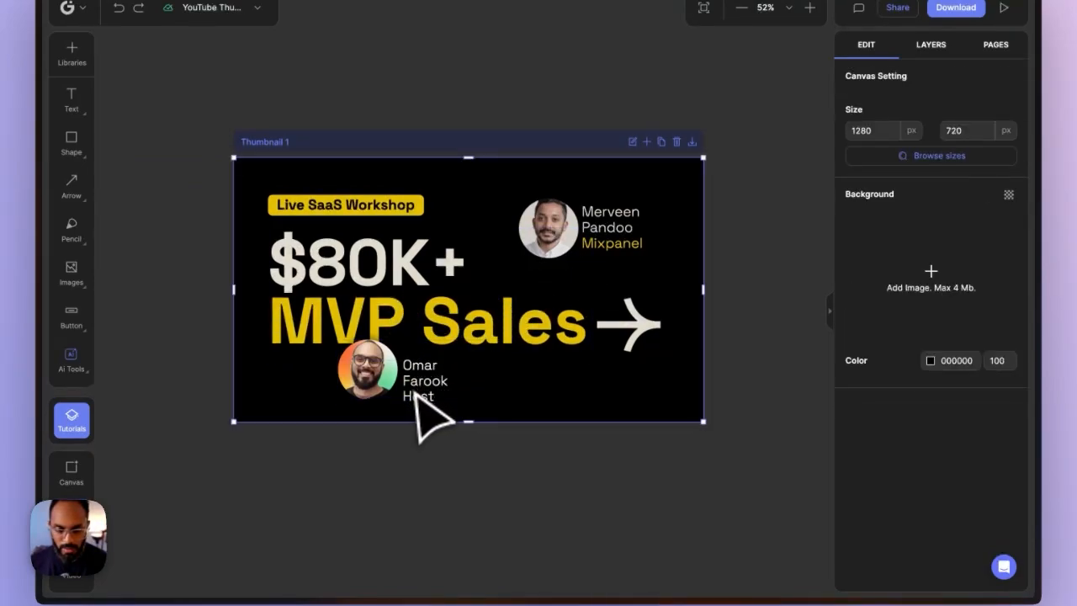
{"action": "left_click", "coordinate": [410, 448]}
{"action": "left_click", "coordinate": [412, 388]}
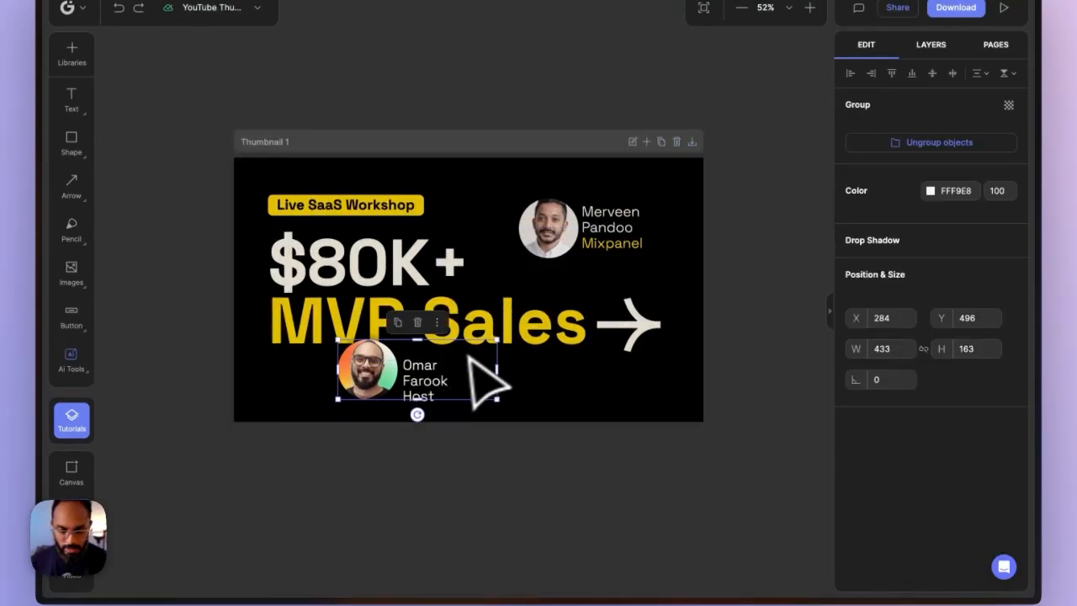
{"action": "right_click", "coordinate": [396, 353]}
{"action": "left_click", "coordinate": [425, 308]}
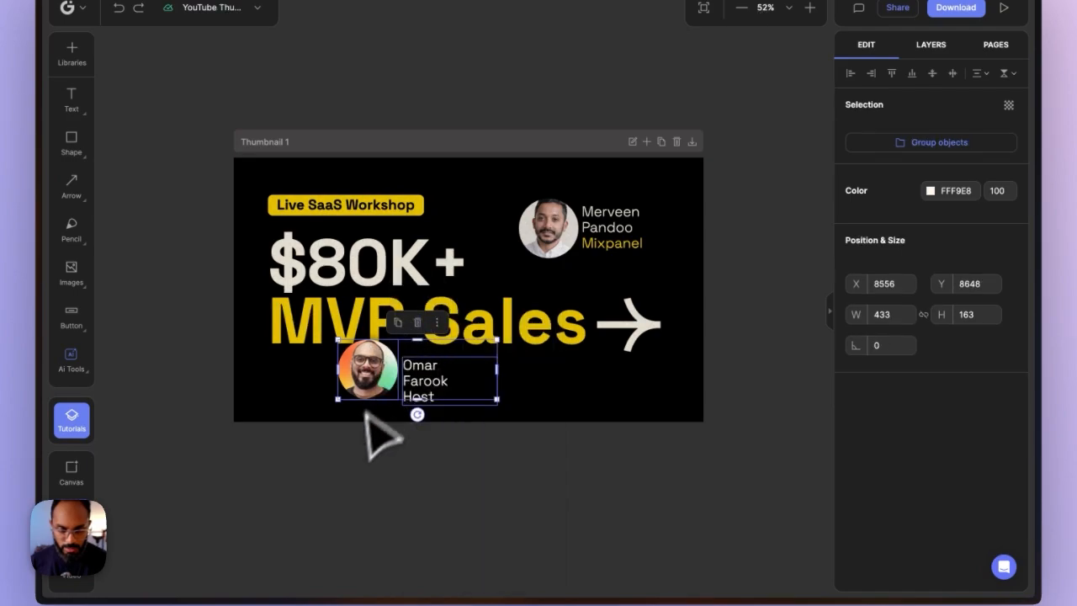
Rewrite the host's caption as "and your host" with the host's full name on the second line
{"action": "left_click", "coordinate": [410, 393]}
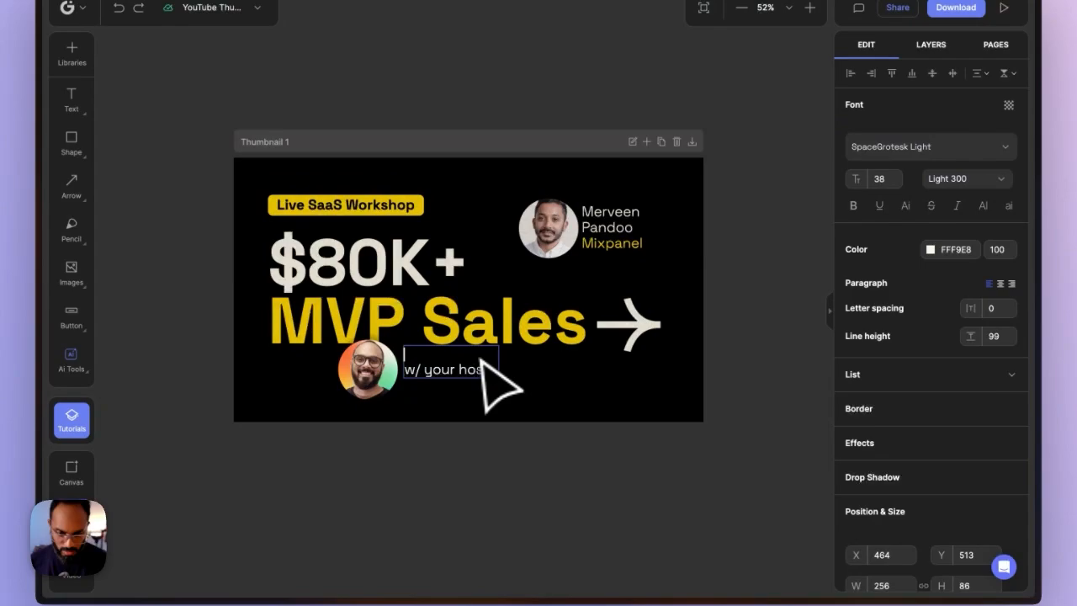
{"action": "left_click", "coordinate": [490, 355]}
{"action": "key", "text": "Return"}
{"action": "type", "text": "Omar Farook"}
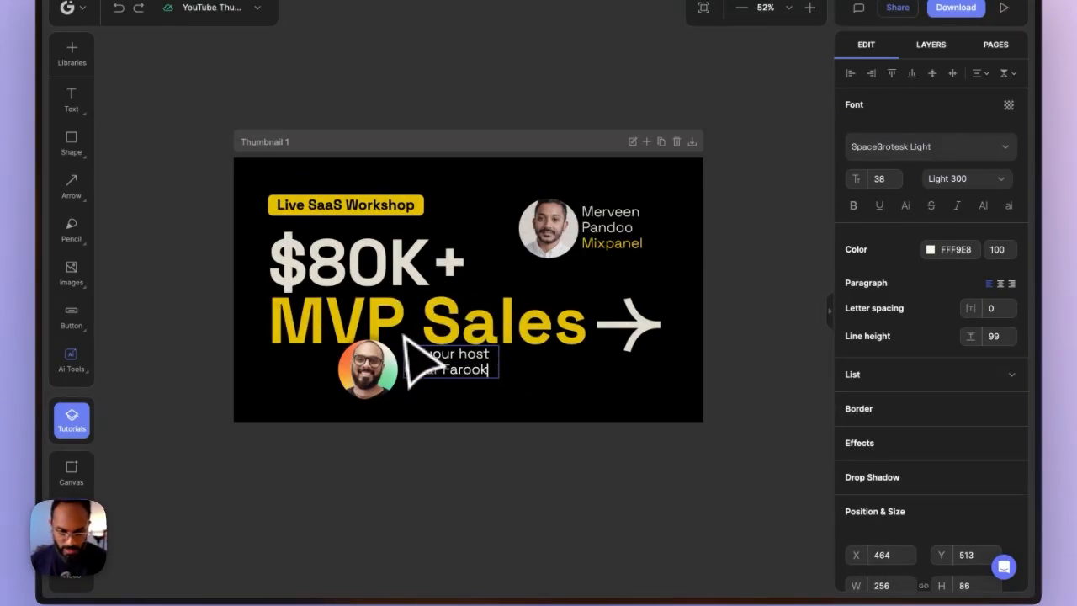
{"action": "left_click_drag", "start_coordinate": [418, 354], "coordinate": [381, 345]}
{"action": "type", "text": "and"}
Reposition the host's caption so it sits close beside the portrait and vertically centered on it
{"action": "left_click", "coordinate": [472, 450]}
{"action": "left_click", "coordinate": [469, 386]}
{"action": "left_click_drag", "start_coordinate": [498, 370], "coordinate": [455, 361]}
{"action": "left_click", "coordinate": [452, 394]}
Insert "w/" in front of the guest's name in the caption
{"action": "left_click", "coordinate": [608, 217]}
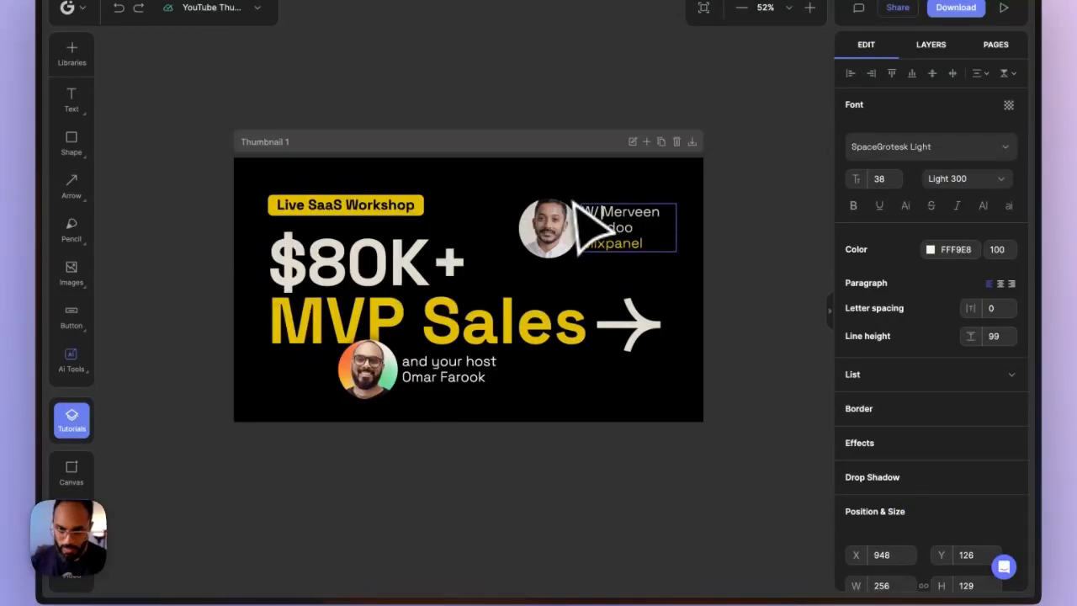
{"action": "type", "text": "W"}
{"action": "key", "text": "BackSpace"}
{"action": "type", "text": "w/"}
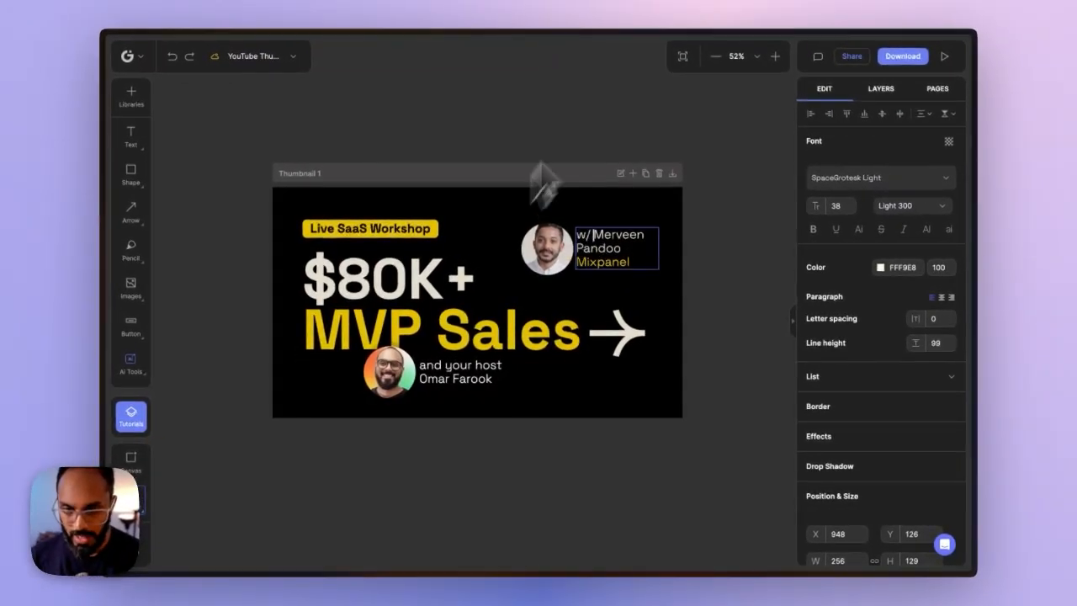
{"action": "key", "text": "Escape"}
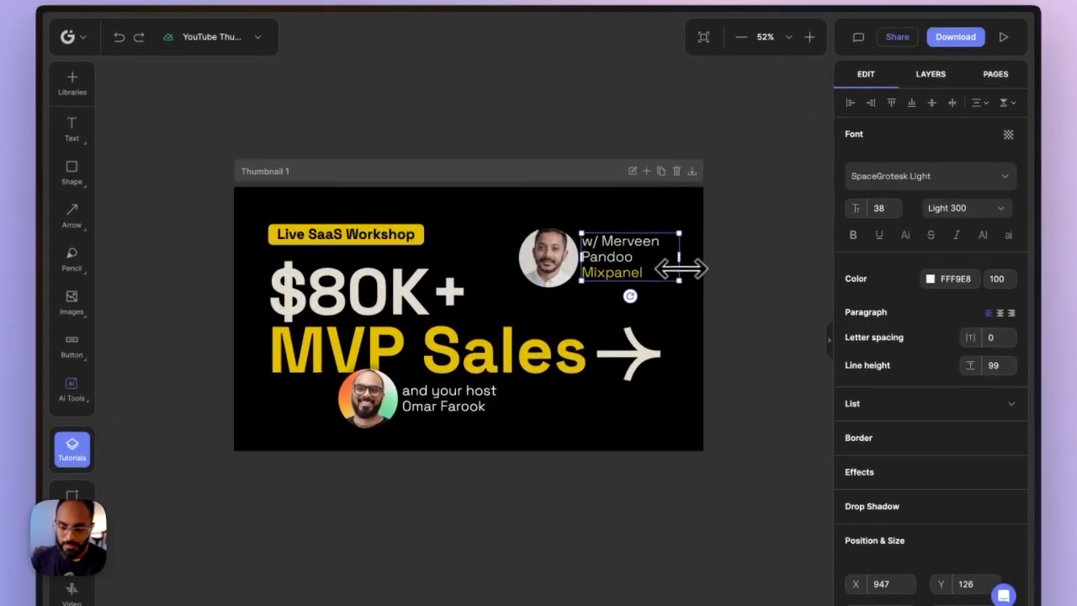
Widen the guest's caption to fit the name on one line and move it with the portrait, placing the caption at about X 830, Y 103
{"action": "left_click_drag", "start_coordinate": [661, 251], "coordinate": [722, 260]}
{"action": "double_click", "coordinate": [589, 251]}
{"action": "key", "text": "Escape"}
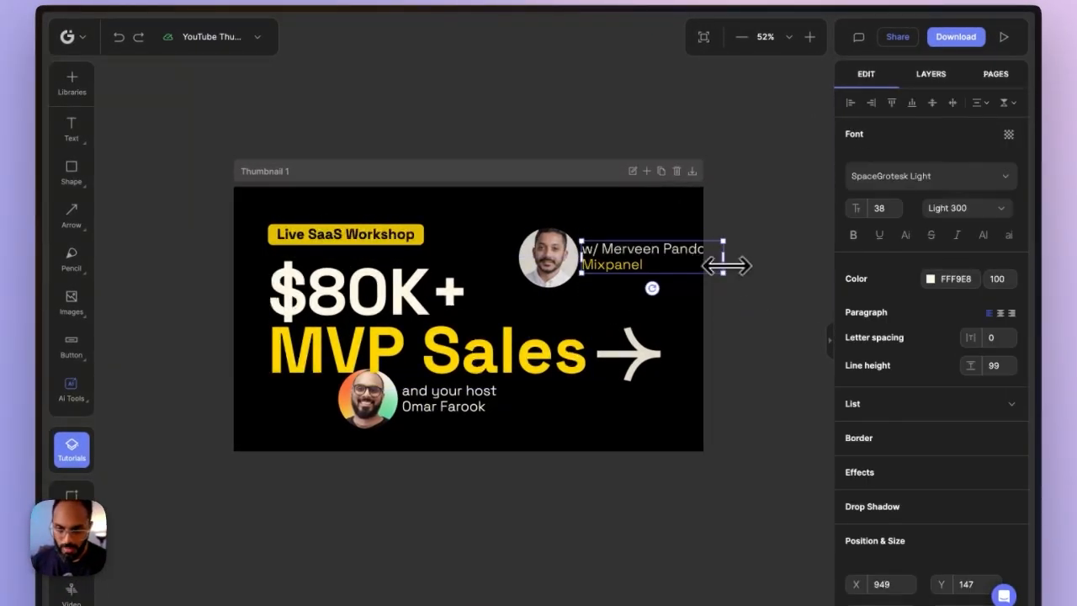
{"action": "left_click", "coordinate": [551, 257]}
{"action": "left_click", "coordinate": [629, 243], "text": "shift"}
{"action": "left_click_drag", "start_coordinate": [630, 243], "coordinate": [586, 225]}
Insert "Global" before "Mixpanel" in the guest's caption
{"action": "double_click", "coordinate": [587, 245]}
{"action": "left_click", "coordinate": [538, 248]}
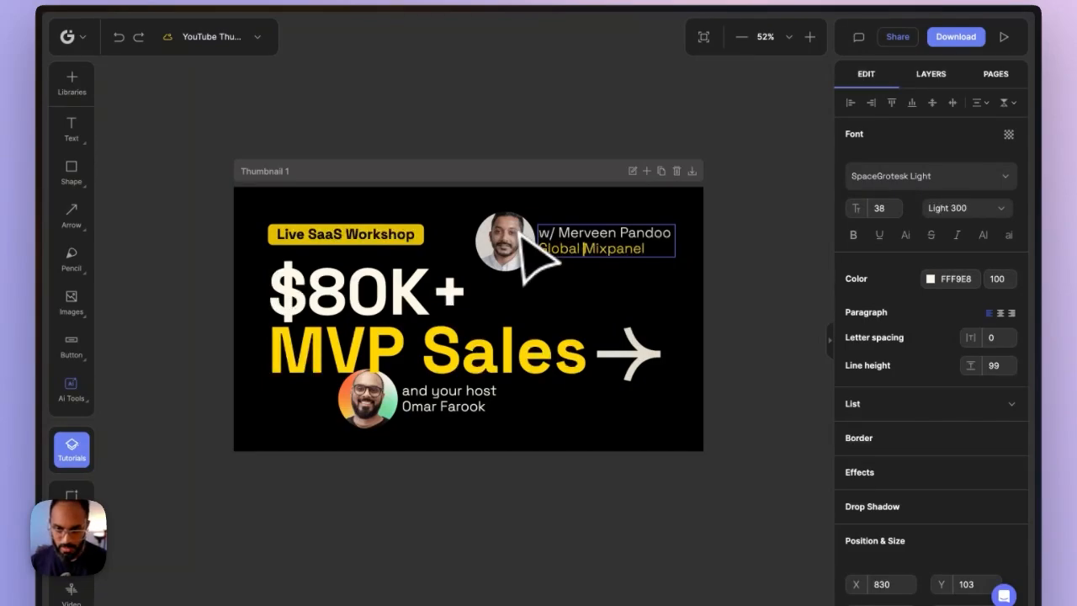
{"action": "left_click", "coordinate": [646, 246]}
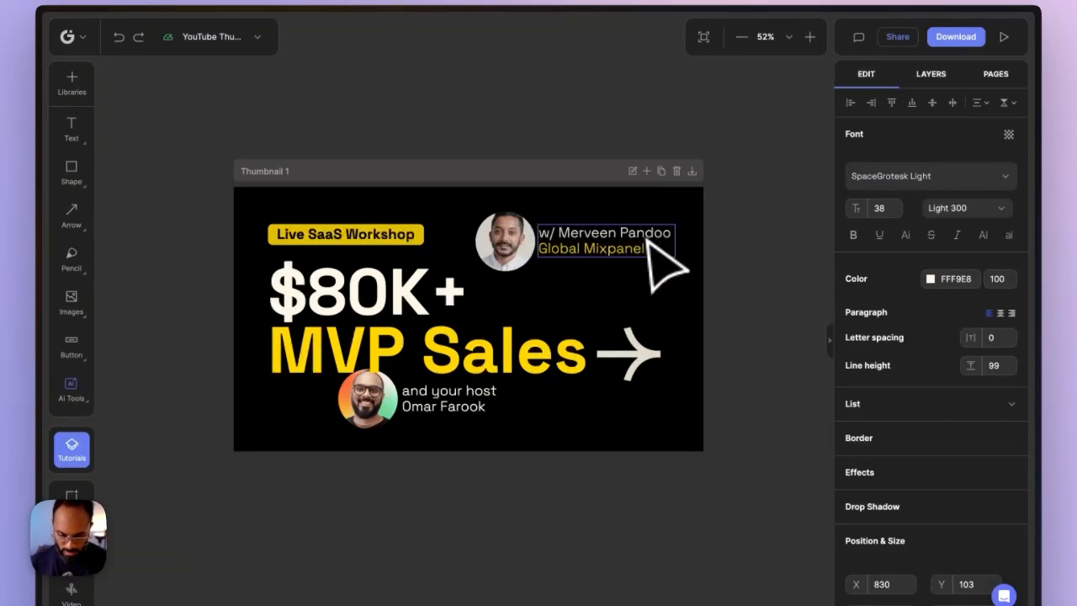
Change the yellow second line of the guest's caption to "Mixpanel Expert" and nudge the caption slightly away from the portrait
{"action": "double_click", "coordinate": [568, 243]}
{"action": "key", "text": "BackSpace"}
{"action": "key", "text": "BackSpace"}
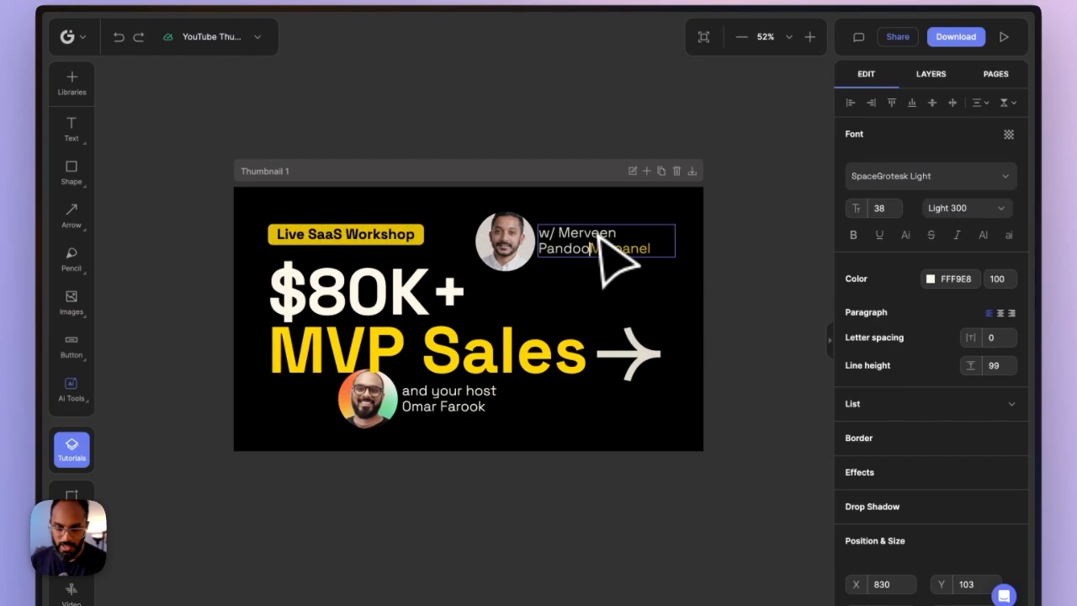
{"action": "key", "text": "Return"}
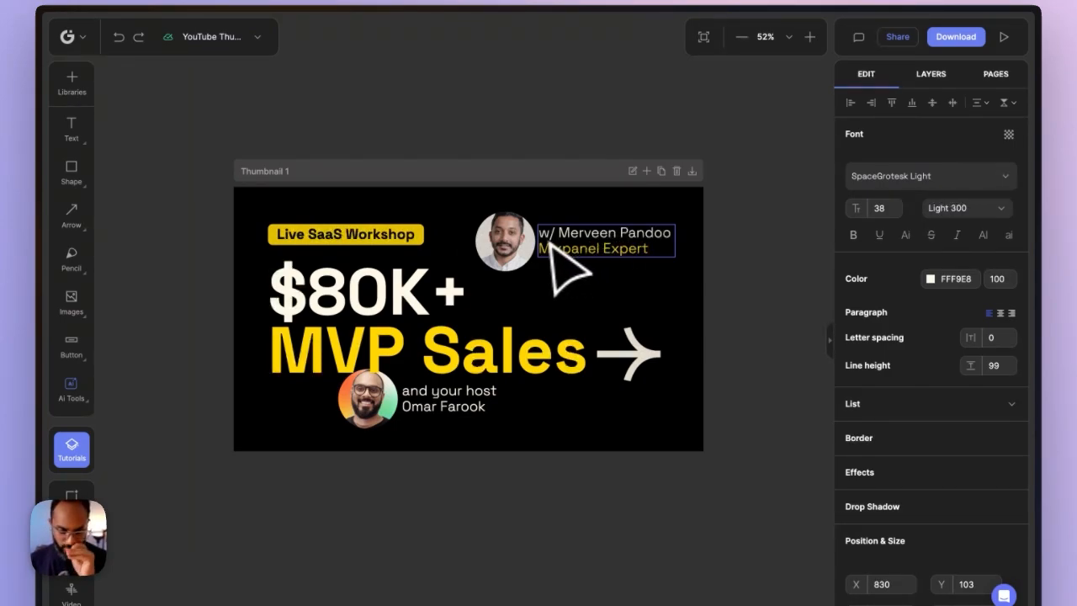
{"action": "left_click", "coordinate": [724, 344]}
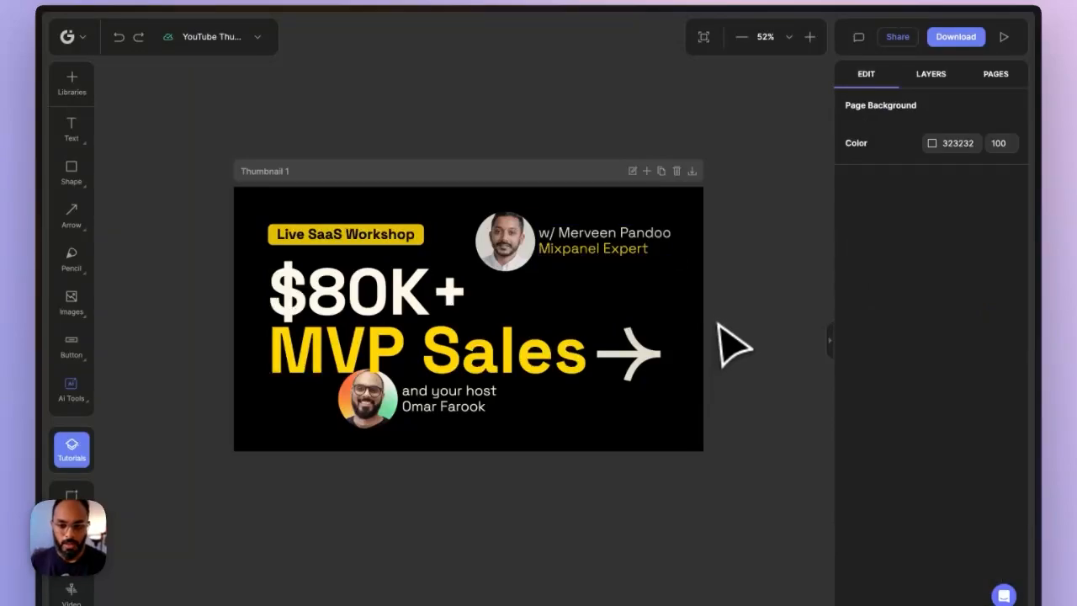
{"action": "left_click", "coordinate": [621, 257]}
{"action": "left_click", "coordinate": [684, 305]}
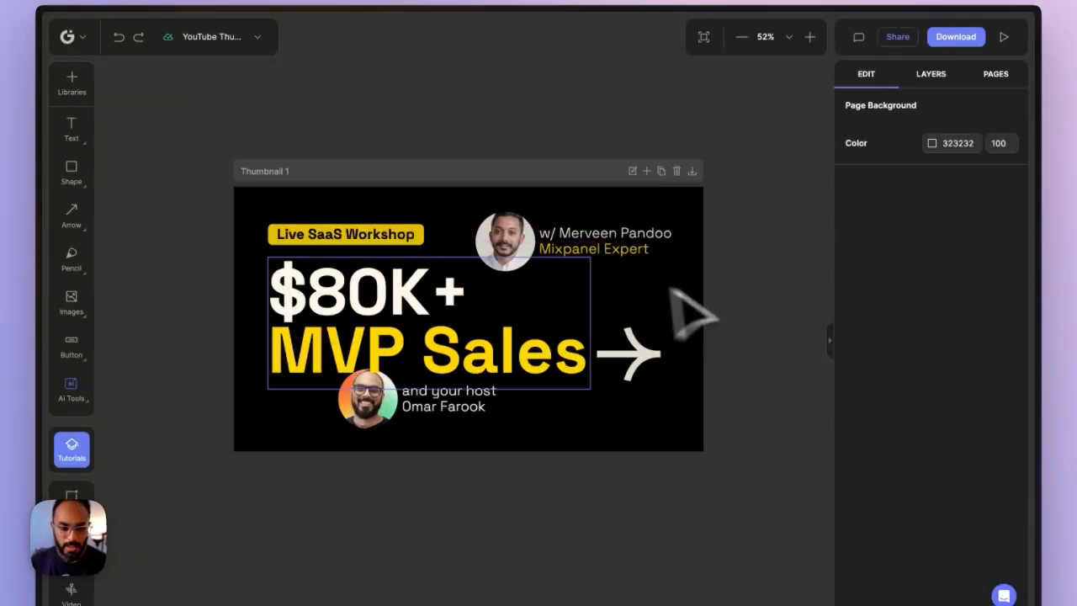
Remove "SaaS" from the yellow badge so it reads "Live Workshop"
{"action": "left_click", "coordinate": [326, 232]}
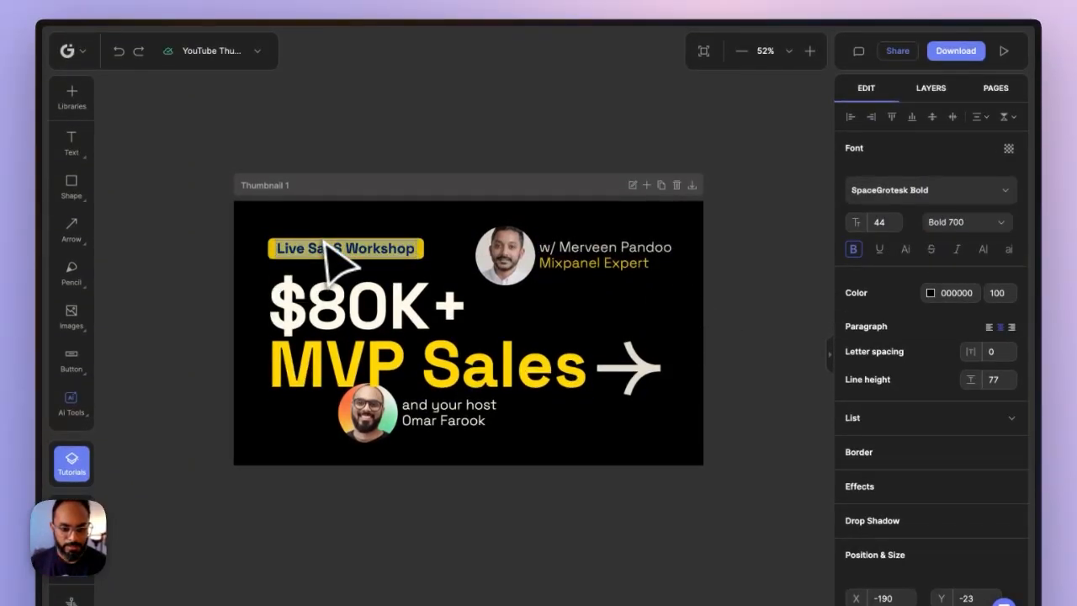
{"action": "double_click", "coordinate": [311, 246]}
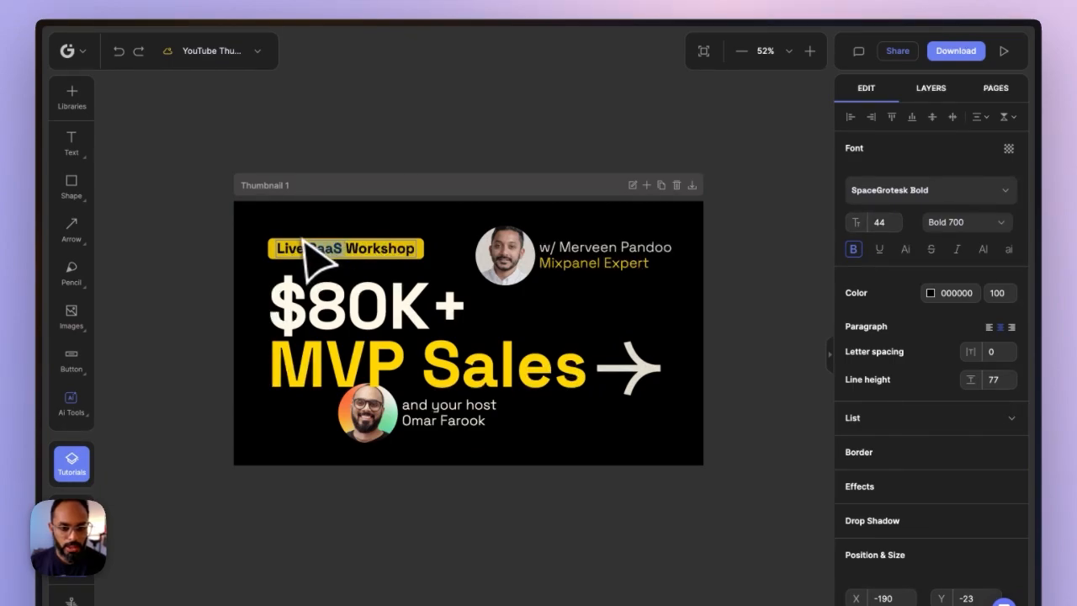
{"action": "key", "text": "BackSpace"}
{"action": "left_click", "coordinate": [445, 157]}
Narrow the yellow badge's background shape to about 303 px wide so it fits closely around "Live Workshop"
{"action": "left_click", "coordinate": [372, 244]}
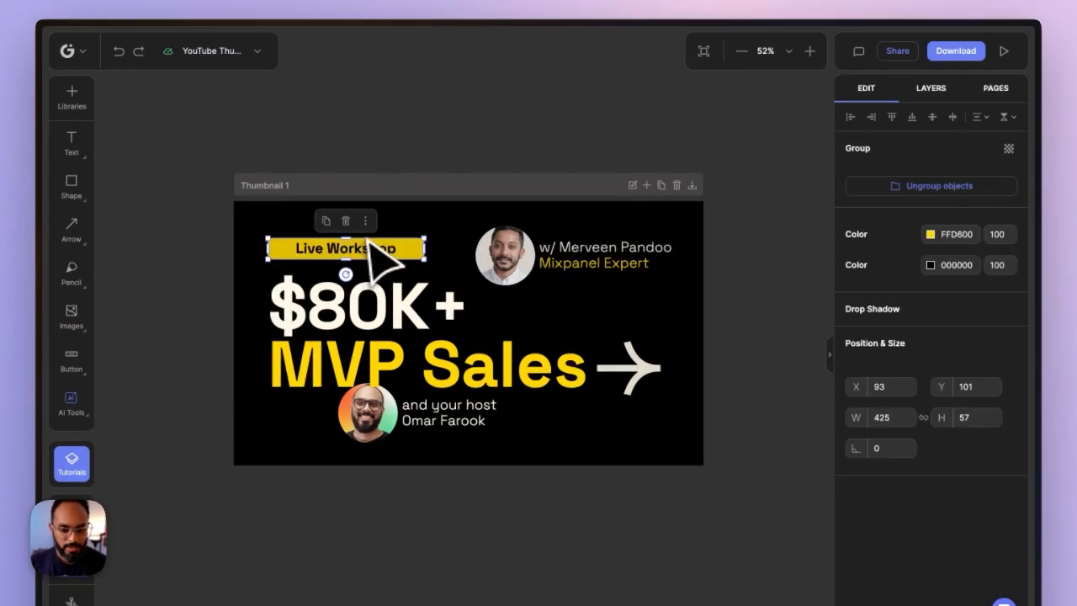
{"action": "left_click", "coordinate": [370, 240]}
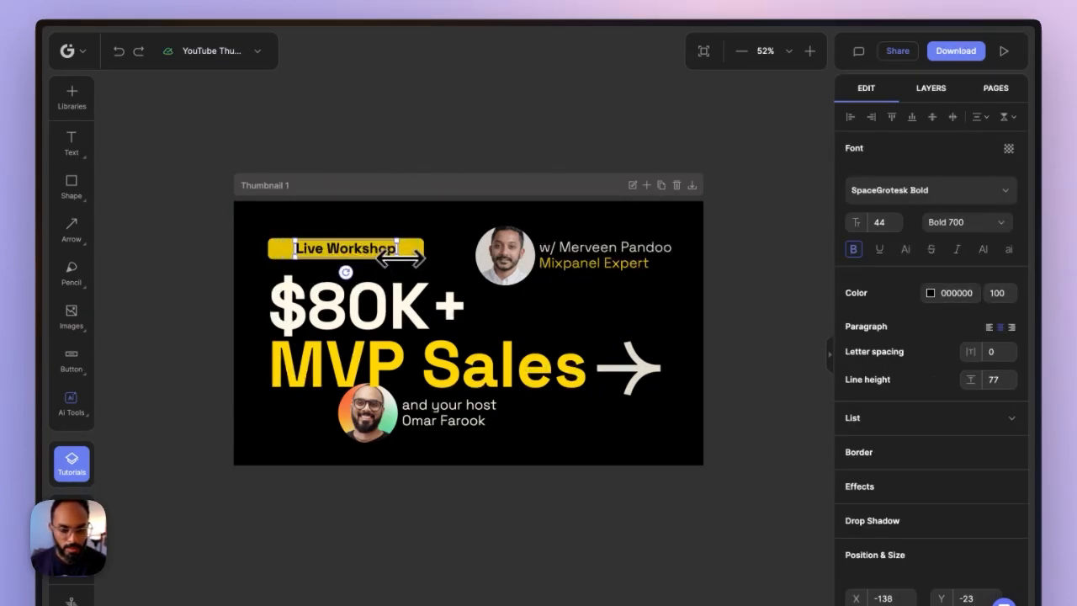
{"action": "left_click", "coordinate": [414, 234]}
{"action": "left_click", "coordinate": [411, 237]}
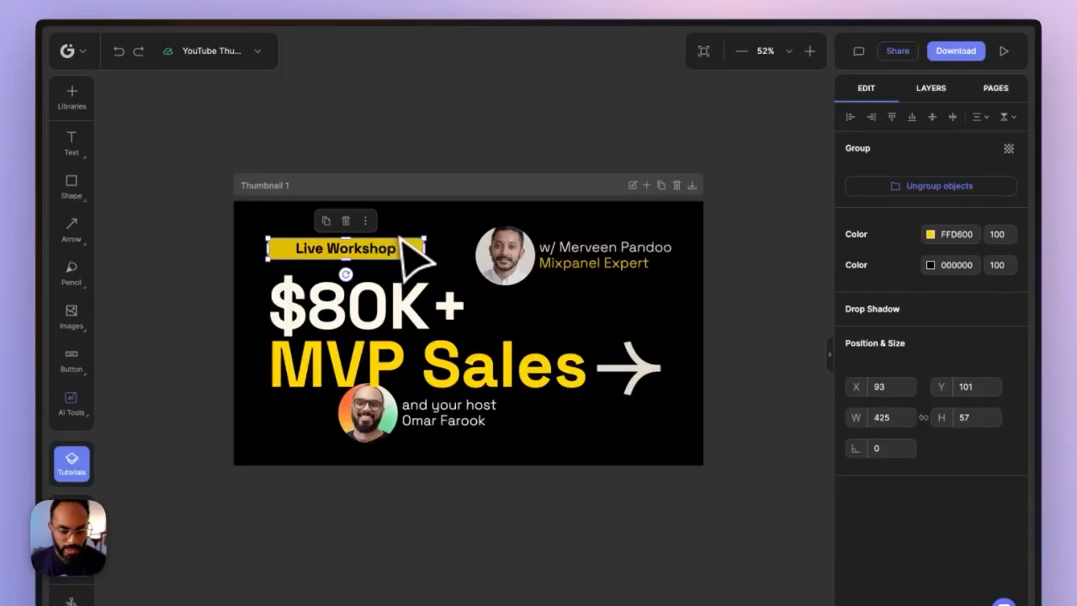
{"action": "left_click", "coordinate": [403, 245]}
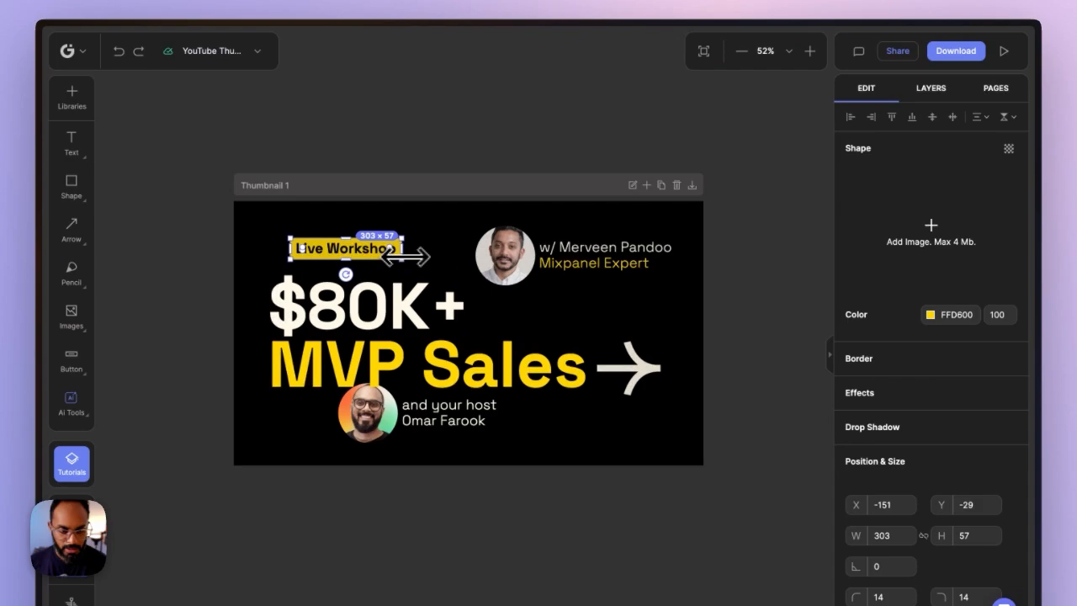
{"action": "left_click", "coordinate": [417, 158]}
{"action": "scroll", "coordinate": [245, 233], "scroll_direction": "up", "scroll_amount": 5}
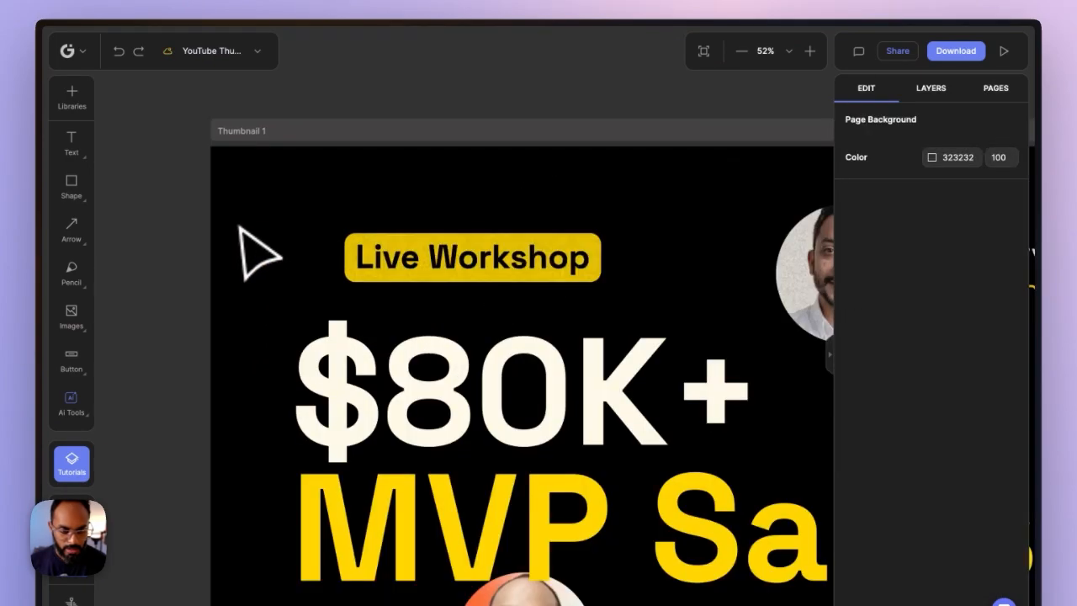
{"action": "scroll", "coordinate": [254, 234], "scroll_direction": "down", "scroll_amount": 5}
Move the "Live Workshop" badge so it sits above the headline, aligned with the headline's left edge
{"action": "left_click", "coordinate": [343, 249]}
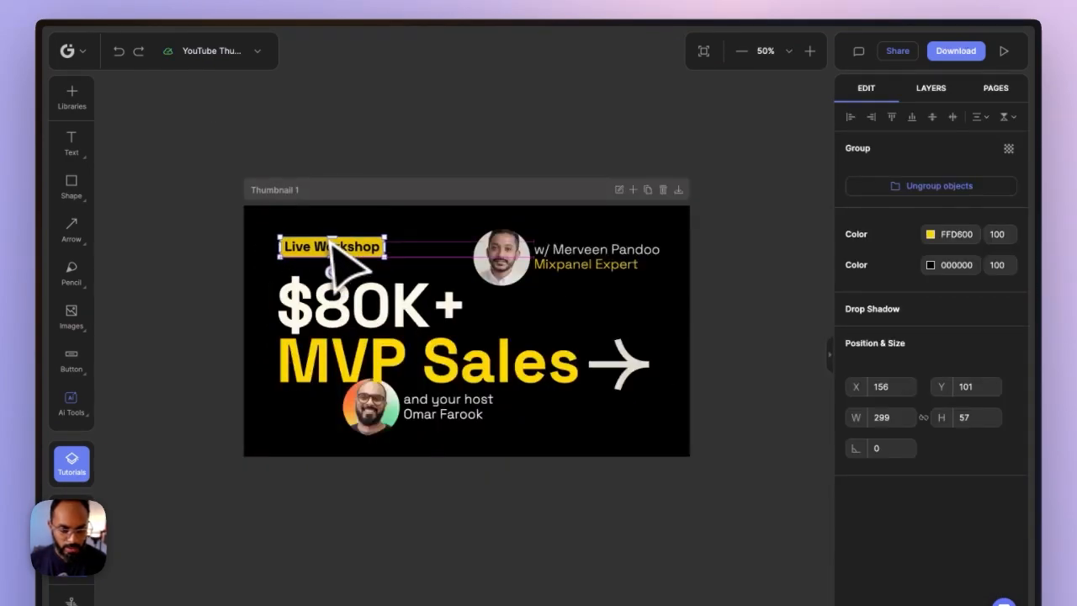
{"action": "left_click_drag", "start_coordinate": [325, 244], "coordinate": [325, 244]}
{"action": "left_click", "coordinate": [618, 128]}
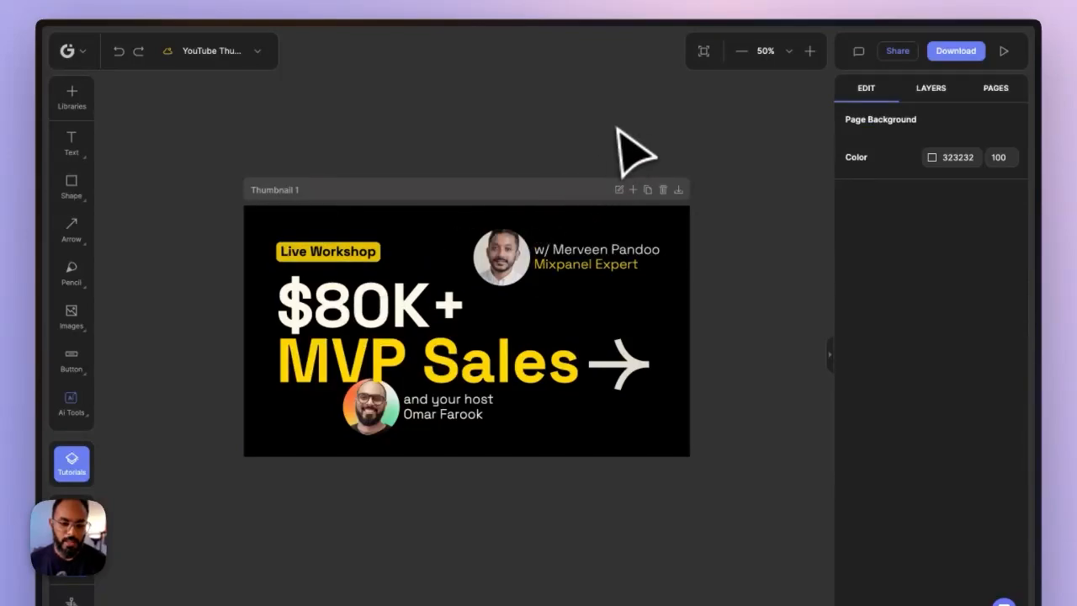
{"action": "left_click_drag", "start_coordinate": [578, 188], "coordinate": [524, 163]}
Replace the "$80K+ MVP Sales" headline with "Framer" on the first line, followed by "x Mixpanel"
{"action": "left_click", "coordinate": [379, 285]}
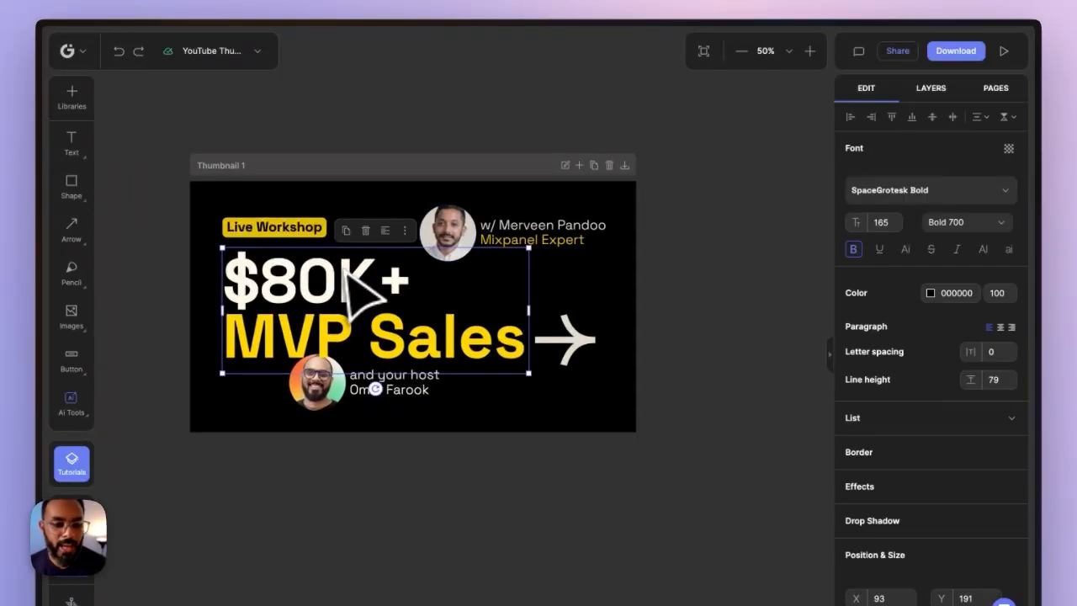
{"action": "triple_click", "coordinate": [358, 281]}
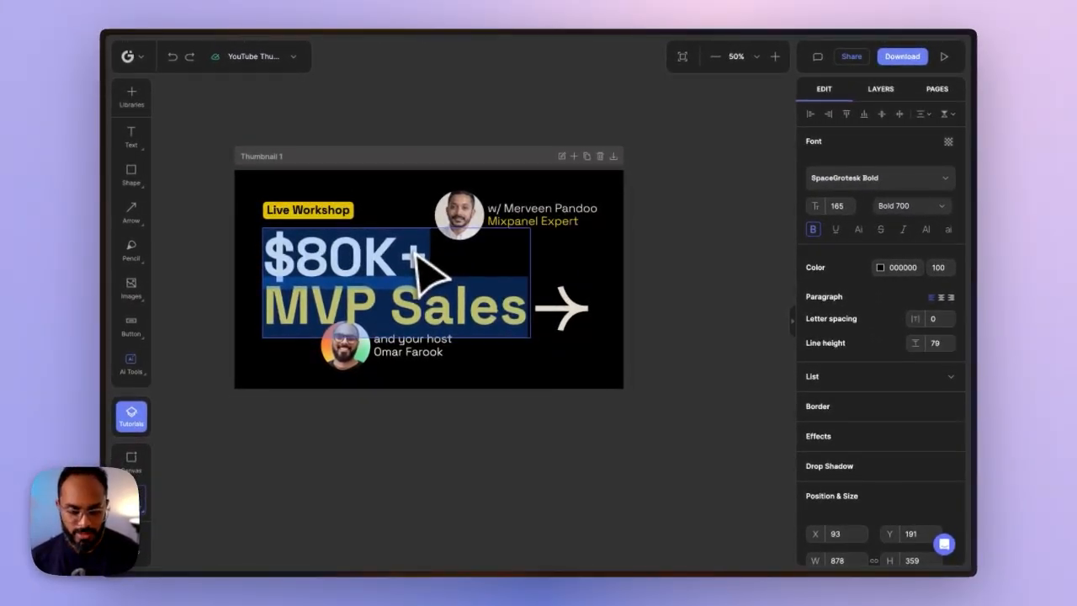
{"action": "type", "text": "Framer"}
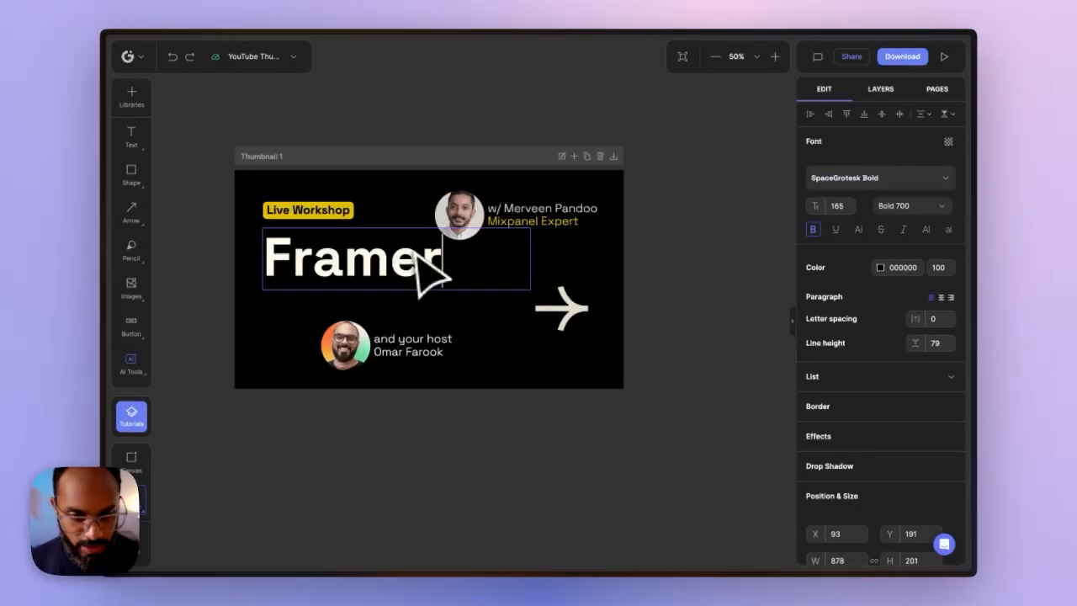
{"action": "key", "text": "Return"}
{"action": "type", "text": "X"}
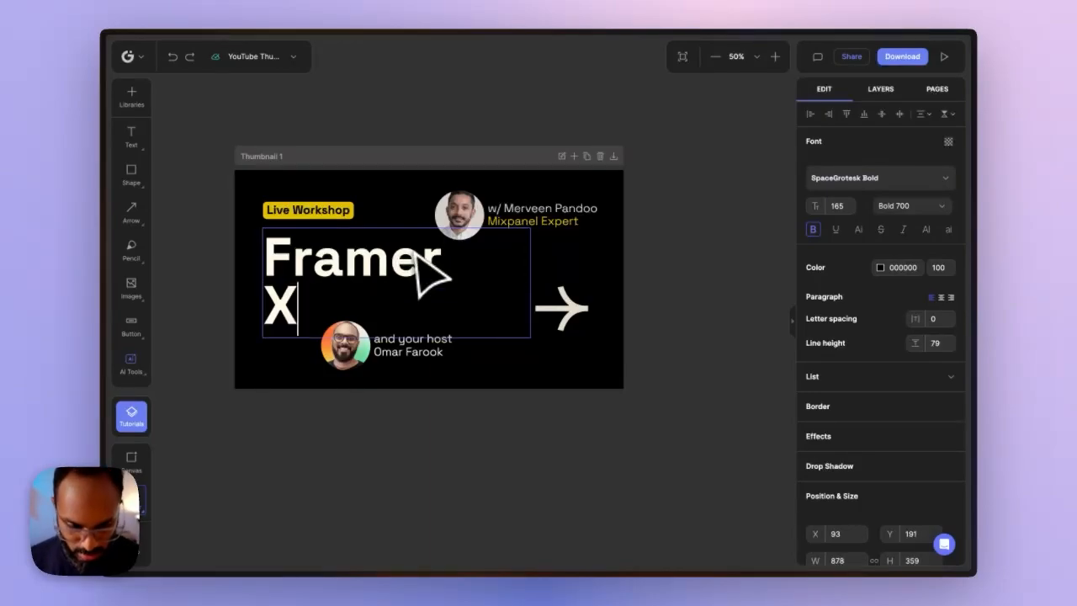
{"action": "key", "text": "BackSpace"}
{"action": "type", "text": "x Mixpanel"}
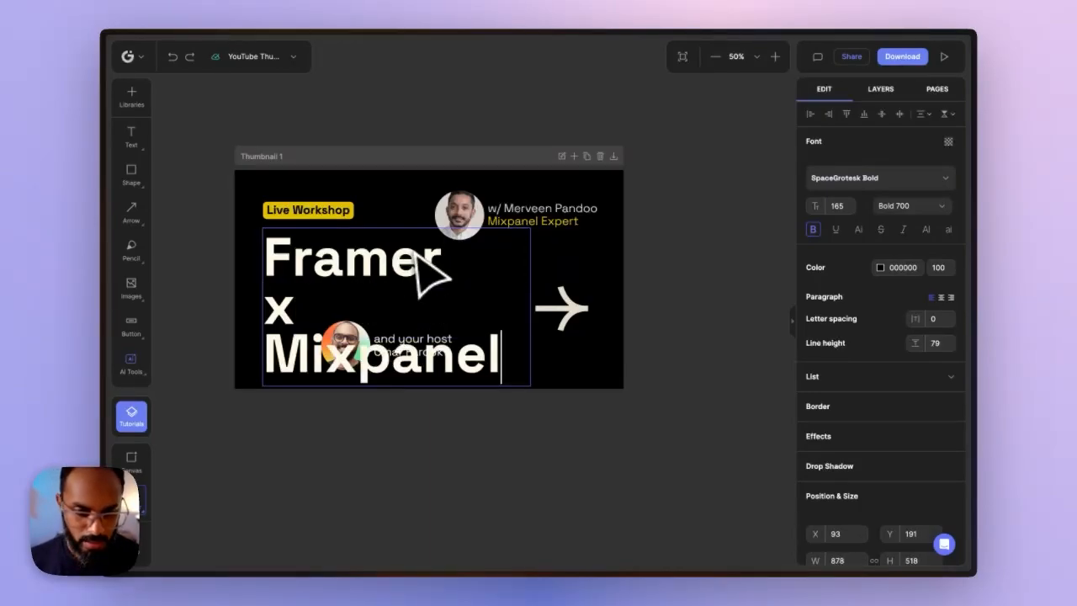
Widen the headline's text box to 991 so "x Mixpanel" fits on one line, and raise the headline to just below the badge
{"action": "left_click_drag", "start_coordinate": [531, 307], "coordinate": [566, 308]}
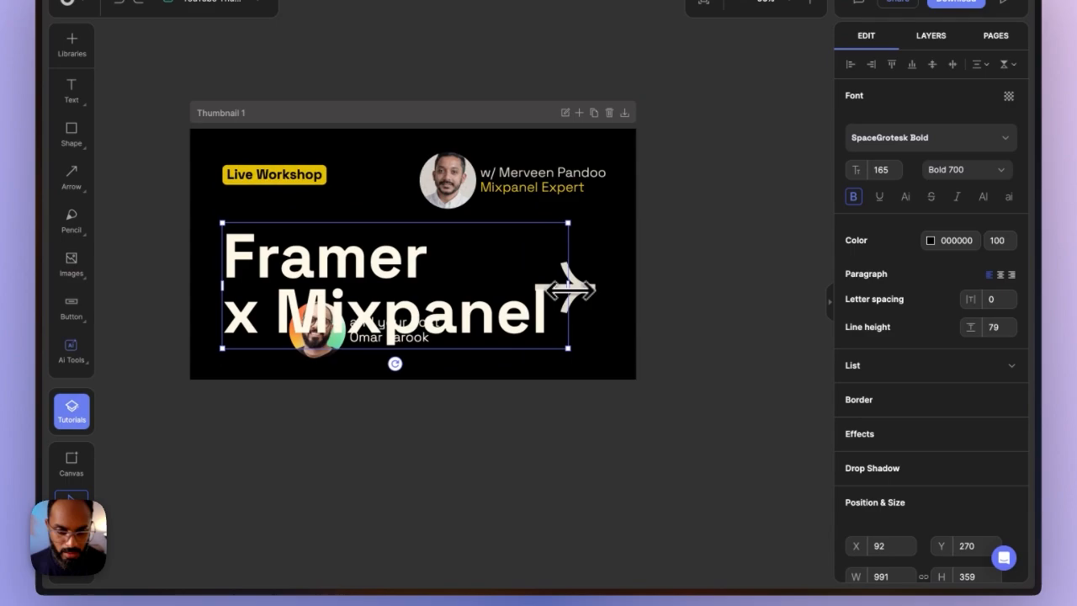
{"action": "left_click_drag", "start_coordinate": [391, 284], "coordinate": [388, 254]}
{"action": "left_click", "coordinate": [536, 377]}
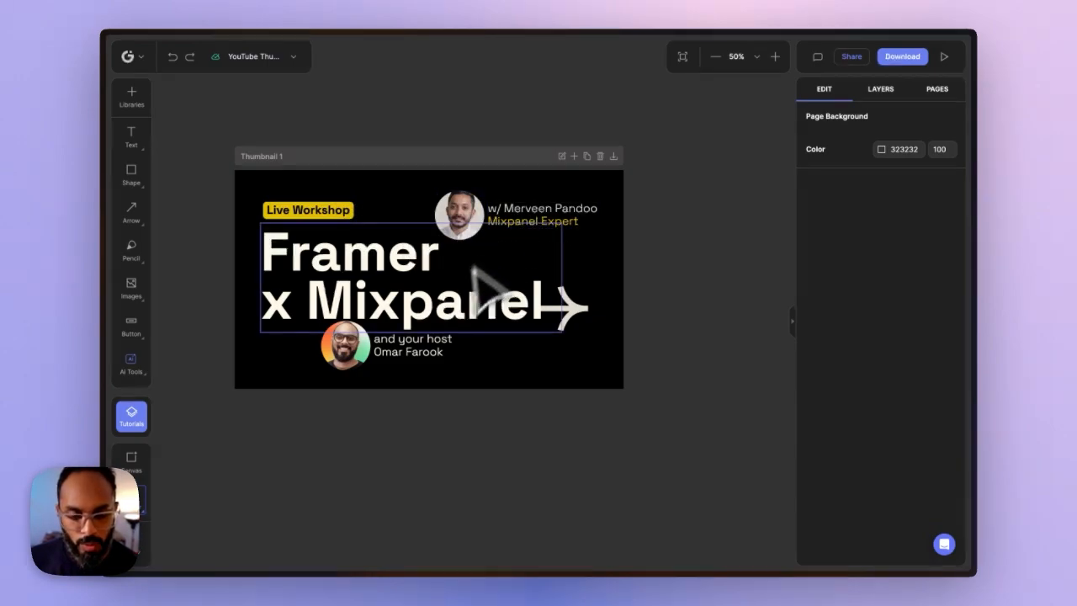
Try scaling the headline down to font size 92
{"action": "left_click", "coordinate": [367, 316]}
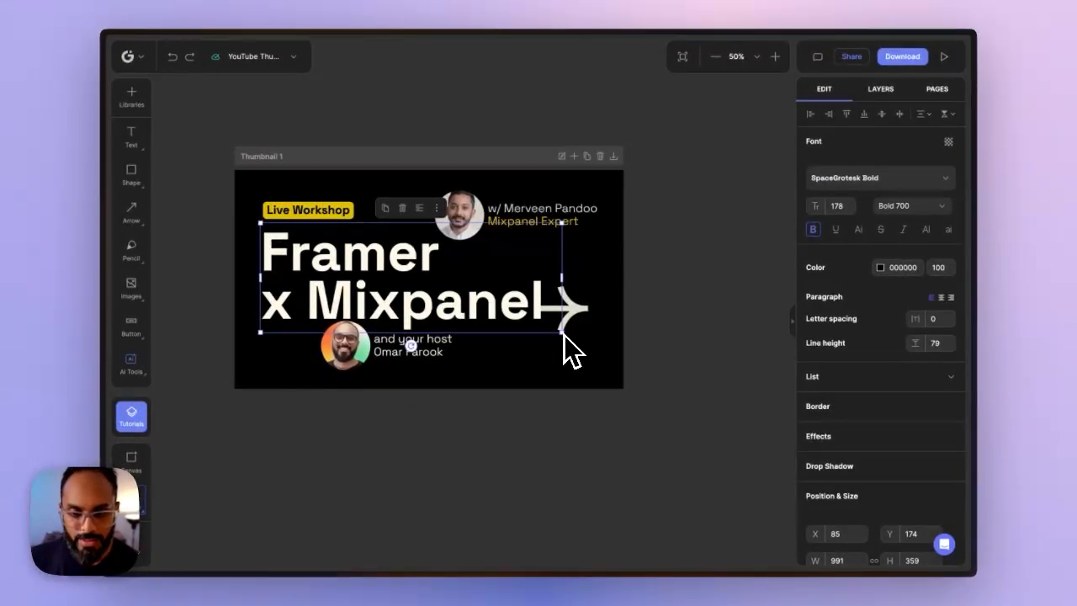
{"action": "left_click_drag", "start_coordinate": [564, 338], "coordinate": [376, 285]}
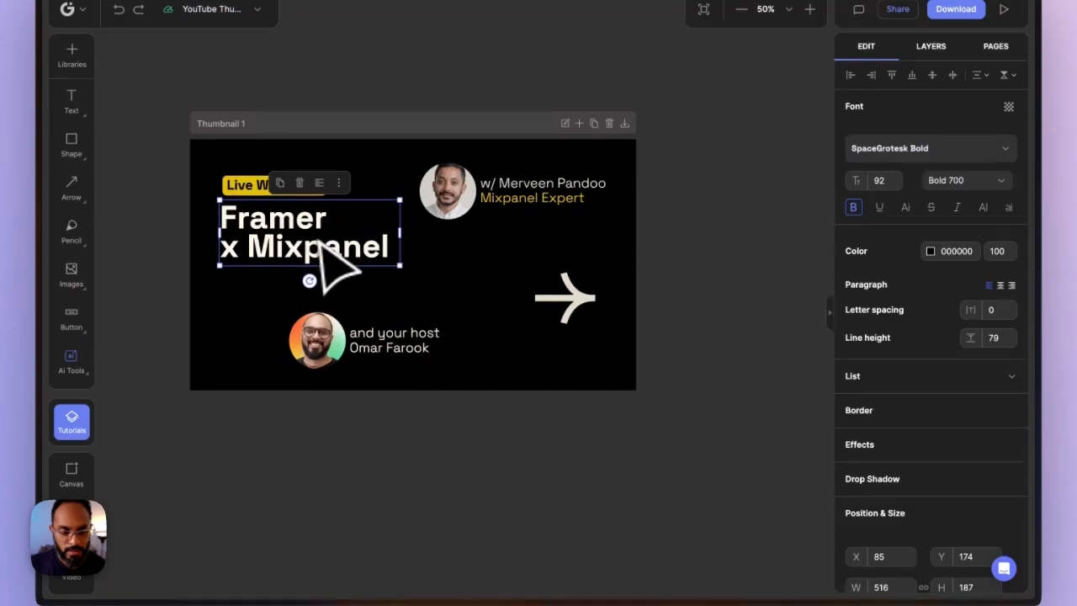
{"action": "left_click", "coordinate": [459, 400]}
{"action": "left_click", "coordinate": [402, 349]}
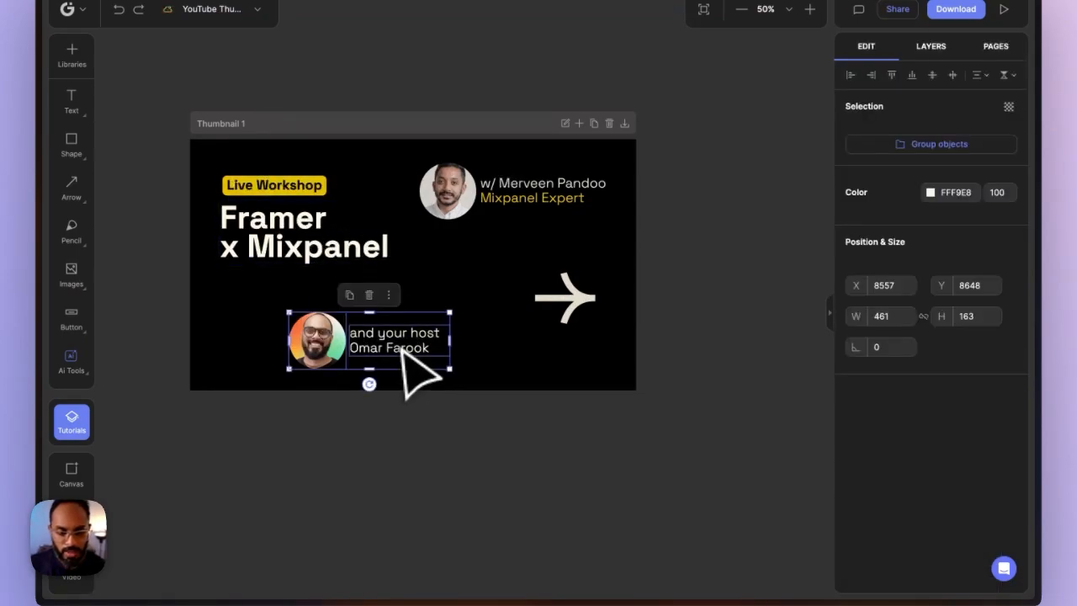
{"action": "left_click", "coordinate": [393, 398]}
Scale the "Framer x Mixpanel" headline to font size 158 and place it at X 93, Y 175
{"action": "left_click", "coordinate": [362, 252]}
{"action": "left_click_drag", "start_coordinate": [401, 268], "coordinate": [530, 311]}
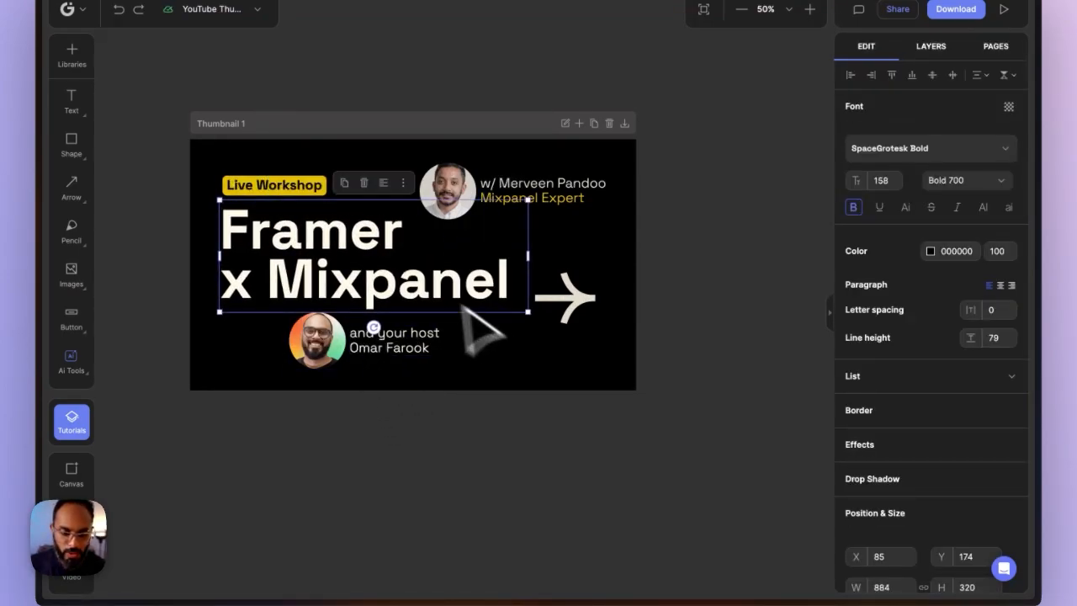
{"action": "double_click", "coordinate": [367, 280]}
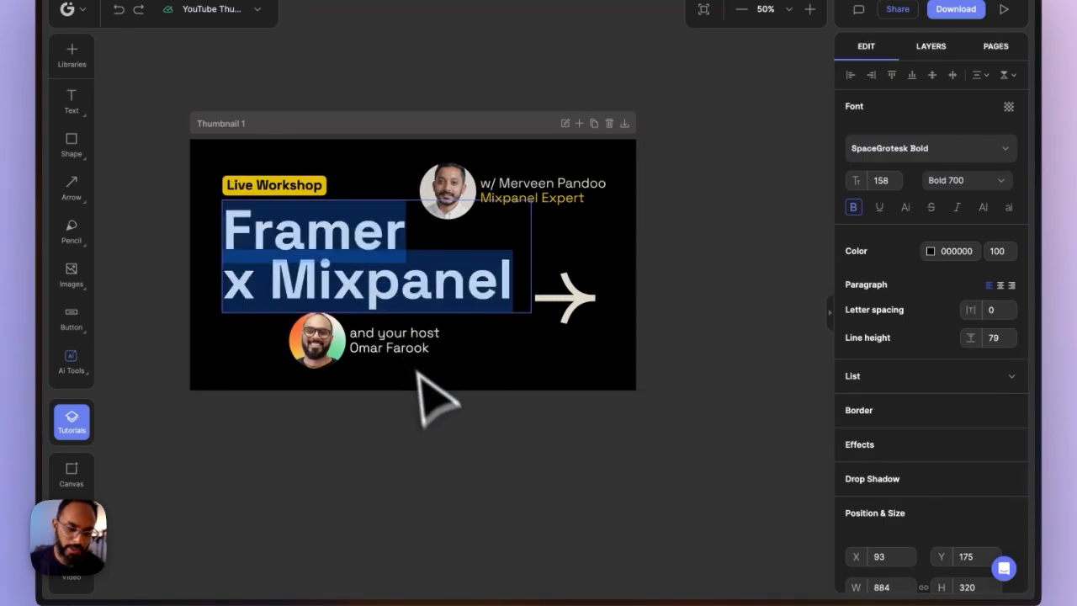
{"action": "left_click", "coordinate": [455, 437]}
Move the host's portrait and caption together beneath the headline, aligned with the headline's left edge
{"action": "left_click", "coordinate": [399, 280]}
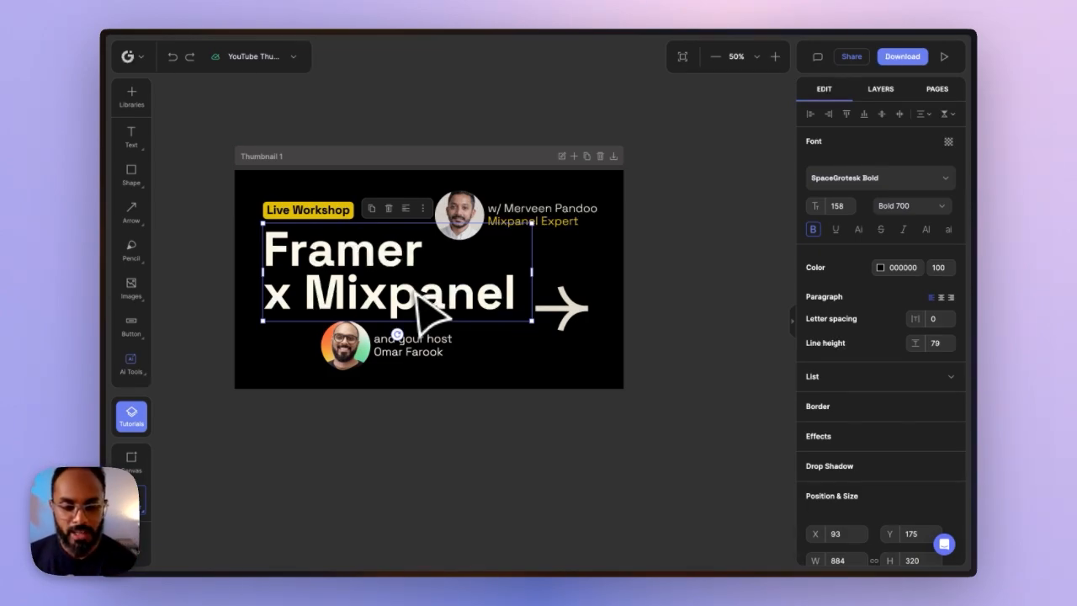
{"action": "left_click_drag", "start_coordinate": [486, 408], "coordinate": [243, 343]}
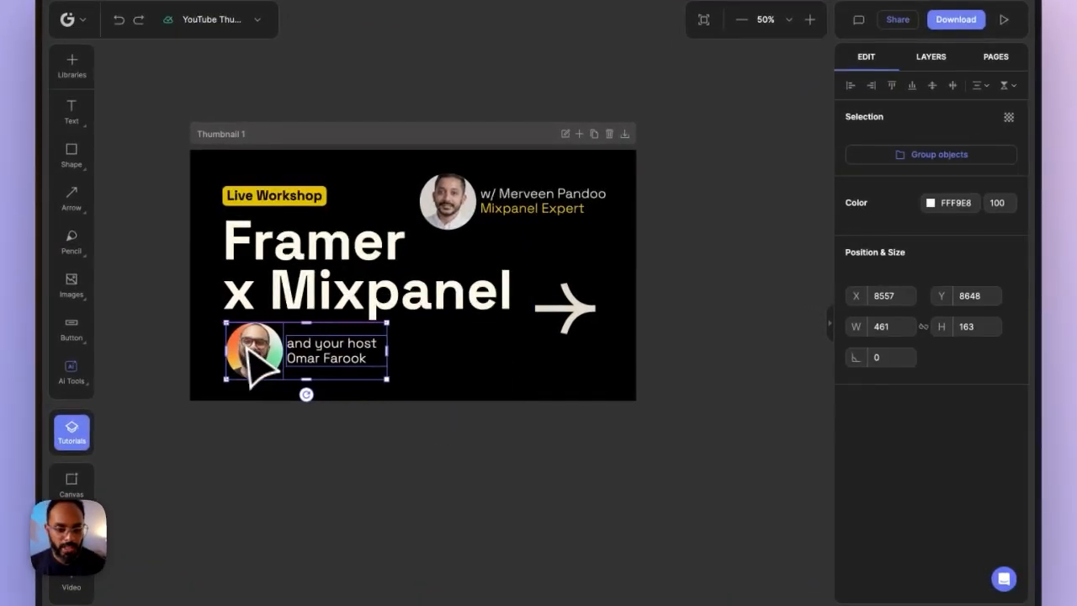
{"action": "left_click", "coordinate": [330, 419]}
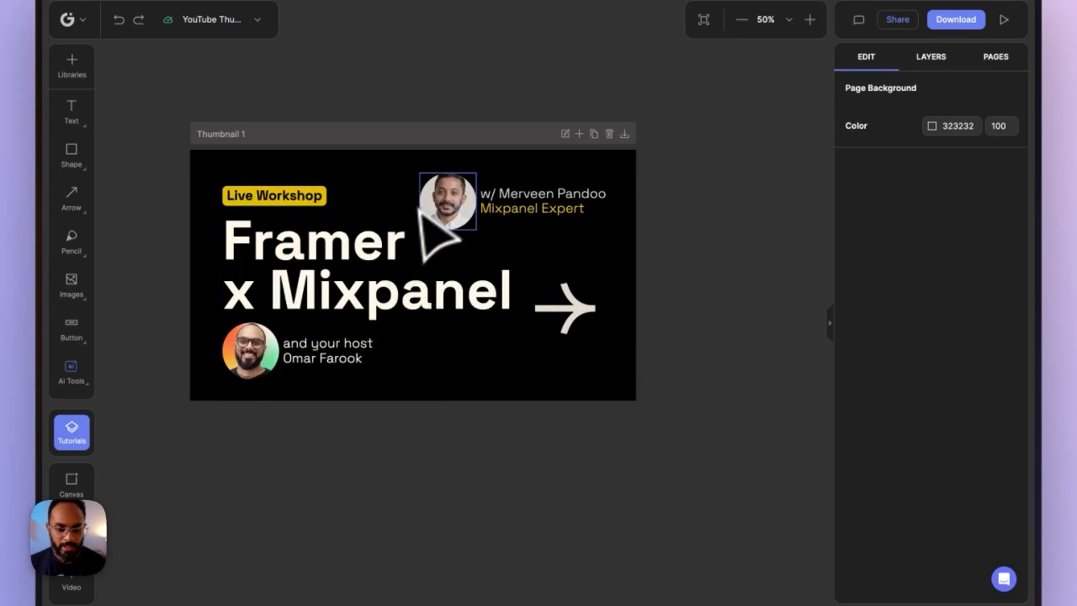
Move the guest's portrait and caption closer to the headline so the portrait slightly overlaps the end of "Framer"
{"action": "mouse_move", "coordinate": [521, 195]}
{"action": "left_mouse_down"}
{"action": "mouse_move", "coordinate": [457, 190]}
{"action": "mouse_move", "coordinate": [510, 191]}
{"action": "left_mouse_up"}
{"action": "left_click", "coordinate": [664, 344]}
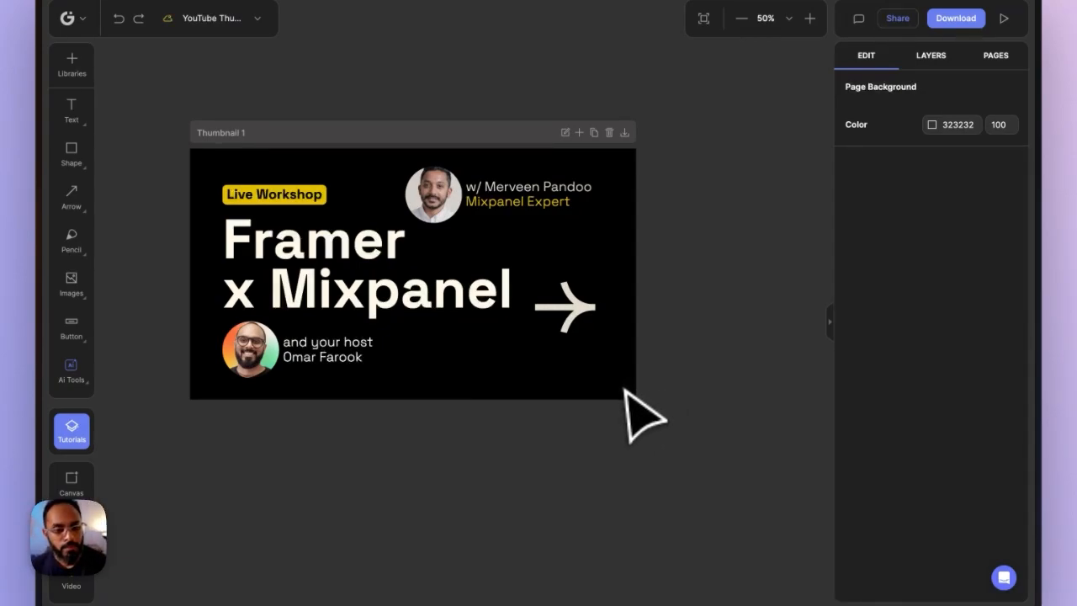
{"action": "left_click_drag", "start_coordinate": [427, 191], "coordinate": [412, 217]}
{"action": "left_click", "coordinate": [661, 208]}
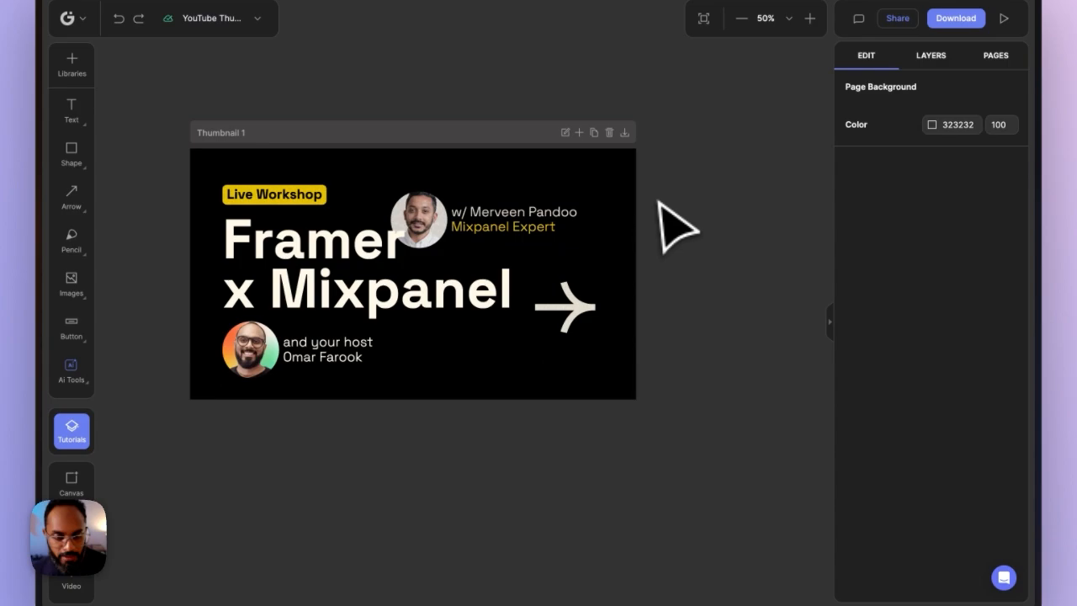
Duplicate the "Live Workshop" badge and place the copy beneath the headline, to the right of the host's caption
{"action": "left_click", "coordinate": [271, 181]}
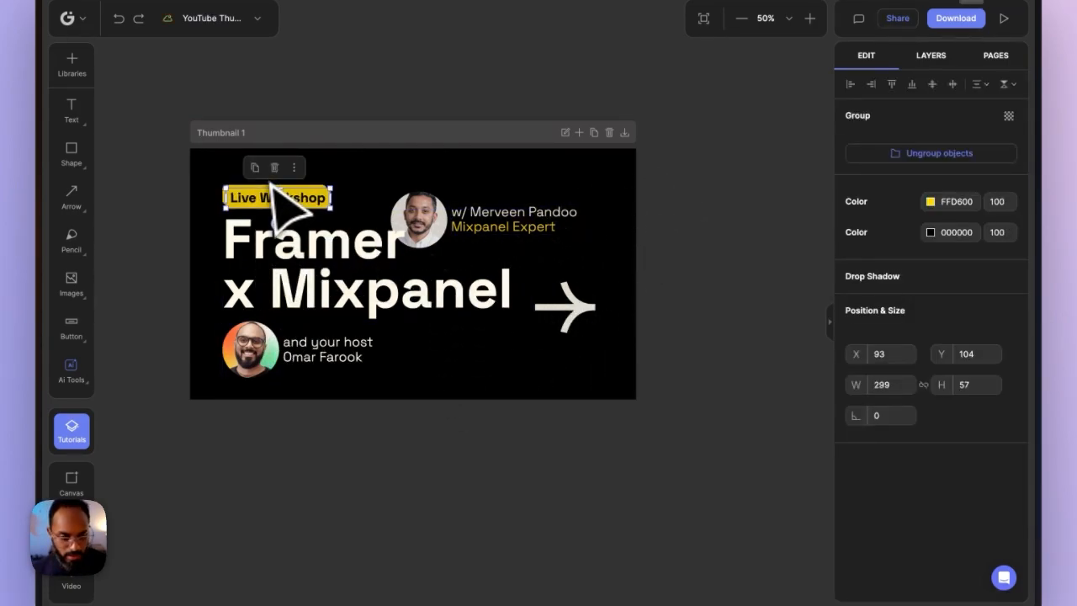
{"action": "key", "text": "super+d"}
{"action": "left_click_drag", "start_coordinate": [274, 184], "coordinate": [463, 354]}
{"action": "left_click", "coordinate": [515, 394]}
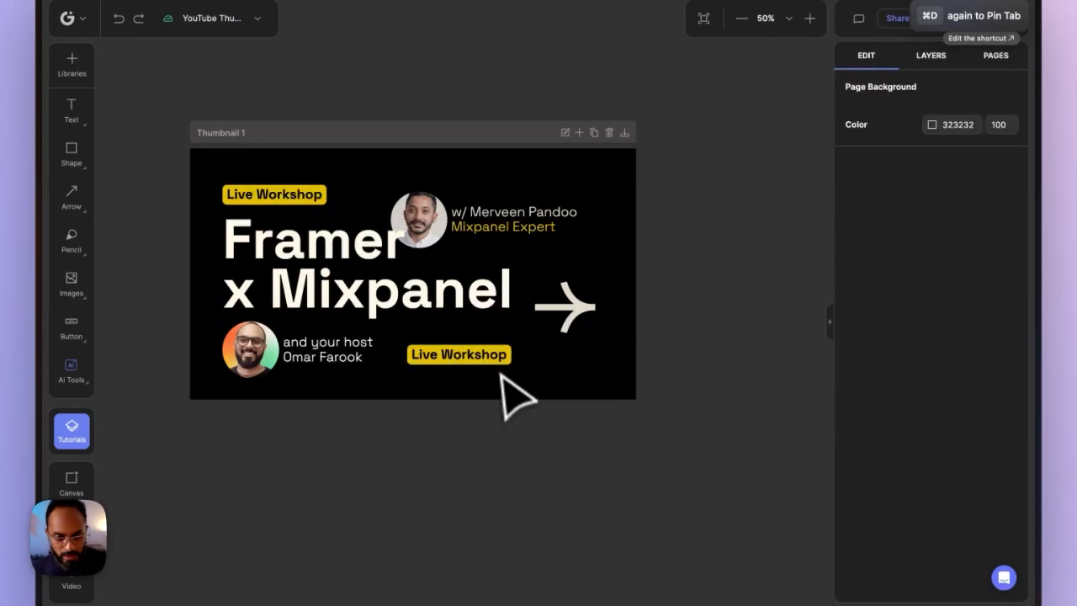
Ungroup the badge copy and change its text to "Video 1: Creating a Tracking Plan"
{"action": "right_click", "coordinate": [481, 347]}
{"action": "left_click", "coordinate": [518, 316]}
{"action": "left_click", "coordinate": [464, 370]}
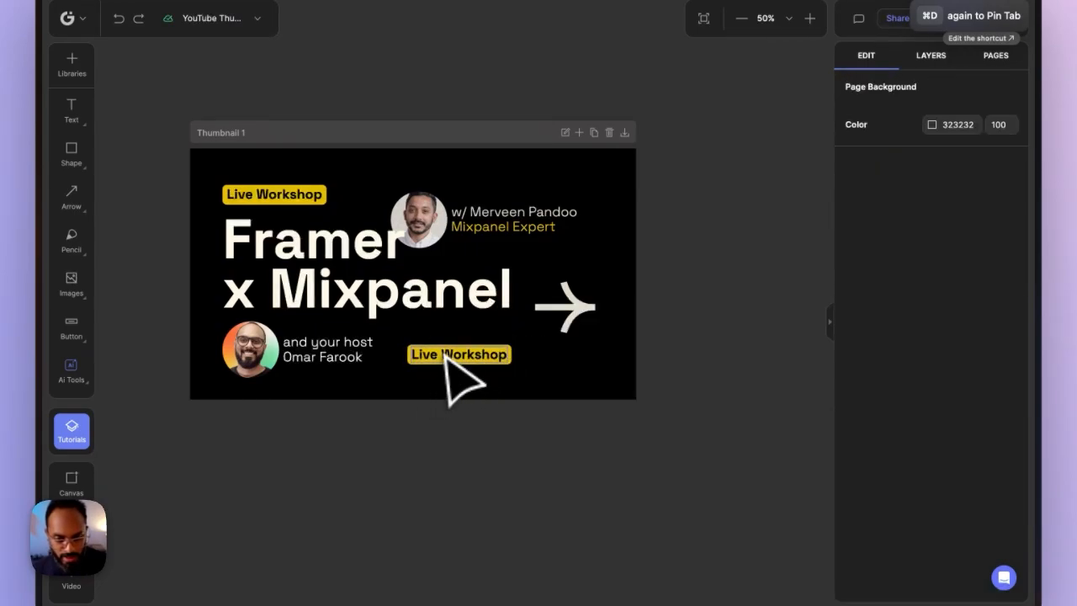
{"action": "left_click", "coordinate": [456, 354]}
{"action": "type", "text": "Video"}
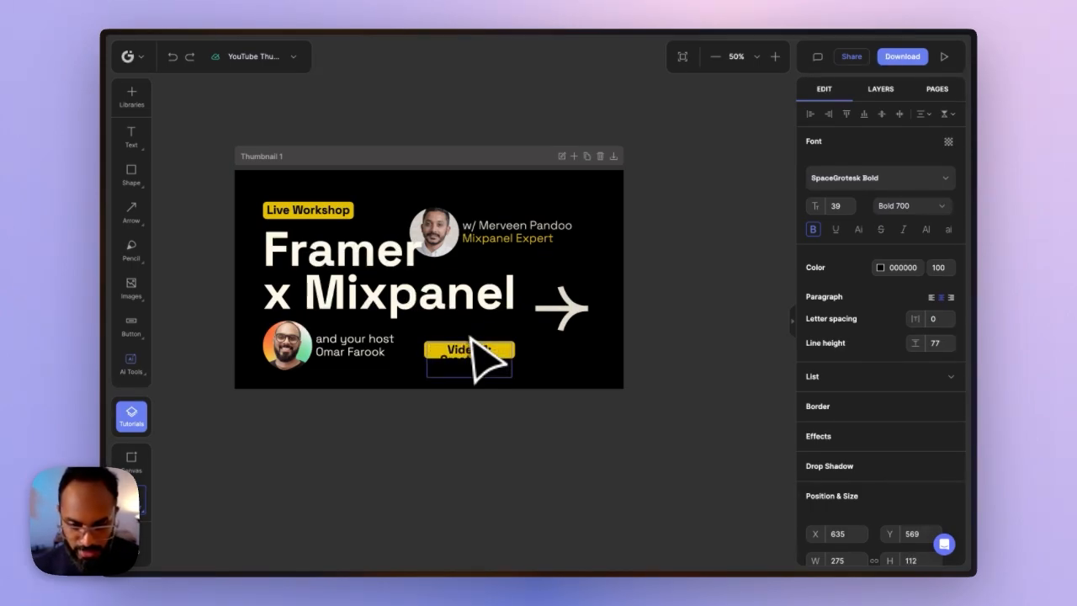
Widen the badge copy's text box to 634 for a single line and its yellow shape to 699 to enclose the title
{"action": "left_click_drag", "start_coordinate": [512, 360], "coordinate": [569, 357]}
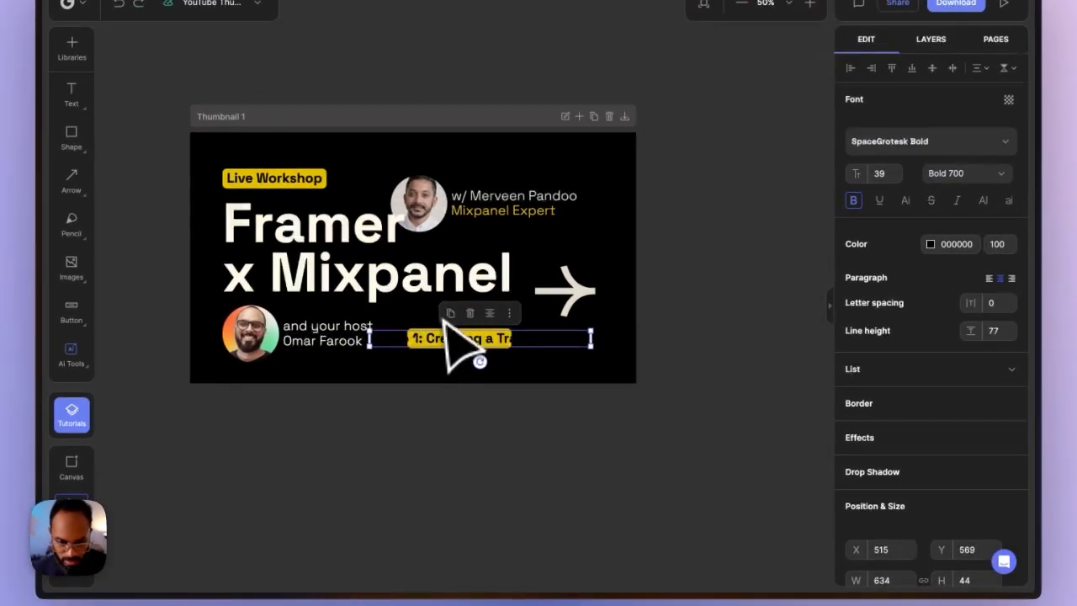
{"action": "left_click", "coordinate": [446, 330]}
{"action": "left_click", "coordinate": [507, 333]}
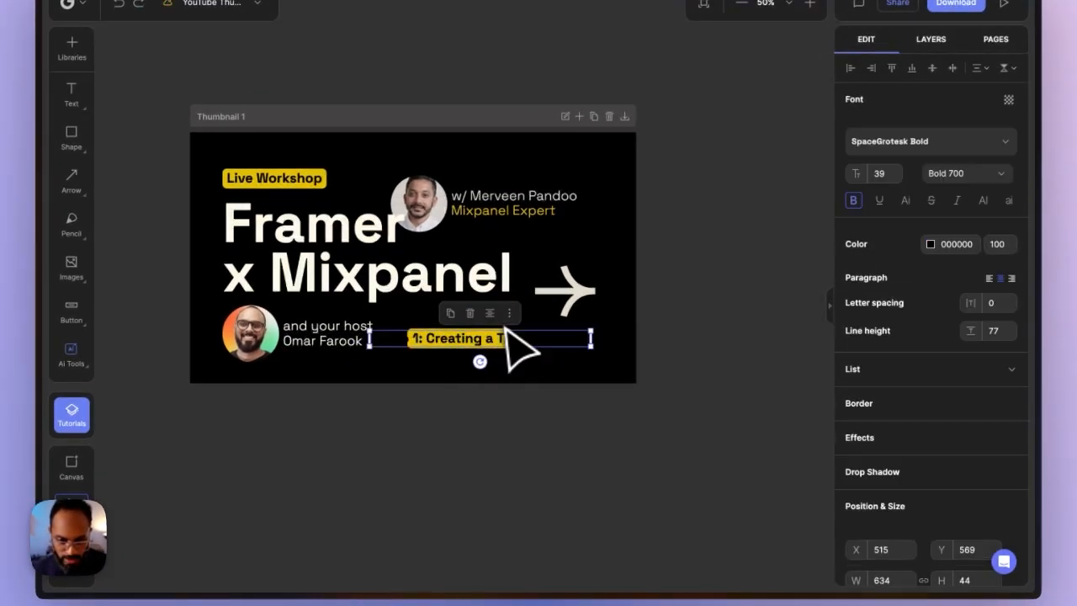
{"action": "left_click", "coordinate": [474, 329]}
{"action": "left_click_drag", "start_coordinate": [512, 338], "coordinate": [582, 338]}
{"action": "left_click_drag", "start_coordinate": [528, 337], "coordinate": [503, 334]}
Move the video title text and its yellow shape together to the thumbnail's lower-right area, below the arrow
{"action": "left_click_drag", "start_coordinate": [545, 370], "coordinate": [468, 318]}
{"action": "left_click_drag", "start_coordinate": [469, 330], "coordinate": [507, 340]}
{"action": "left_click", "coordinate": [499, 394]}
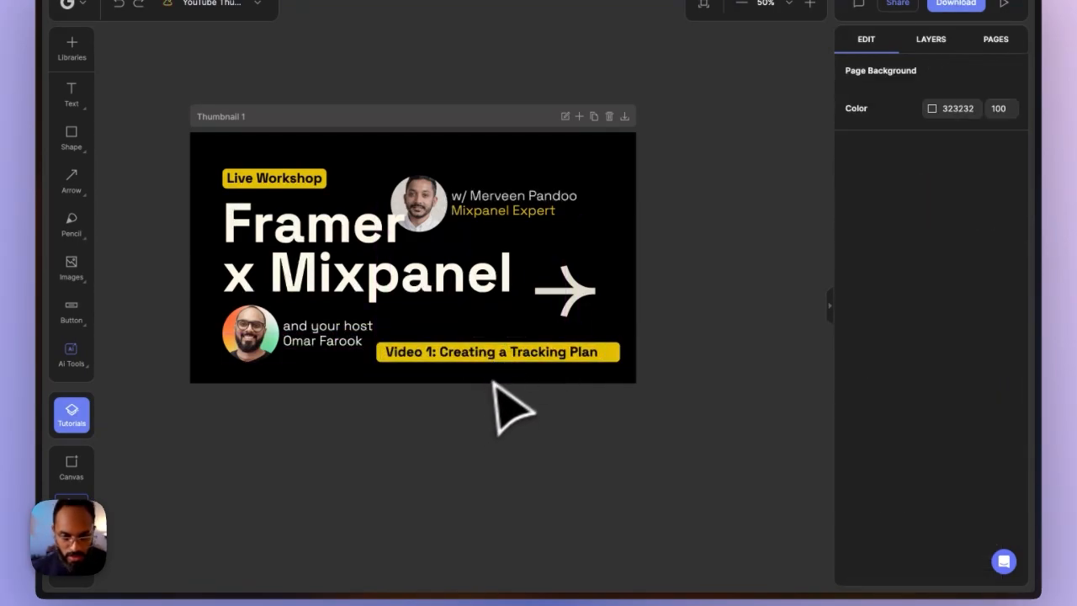
Center the video title text horizontally within its yellow badge shape
{"action": "left_click", "coordinate": [565, 354]}
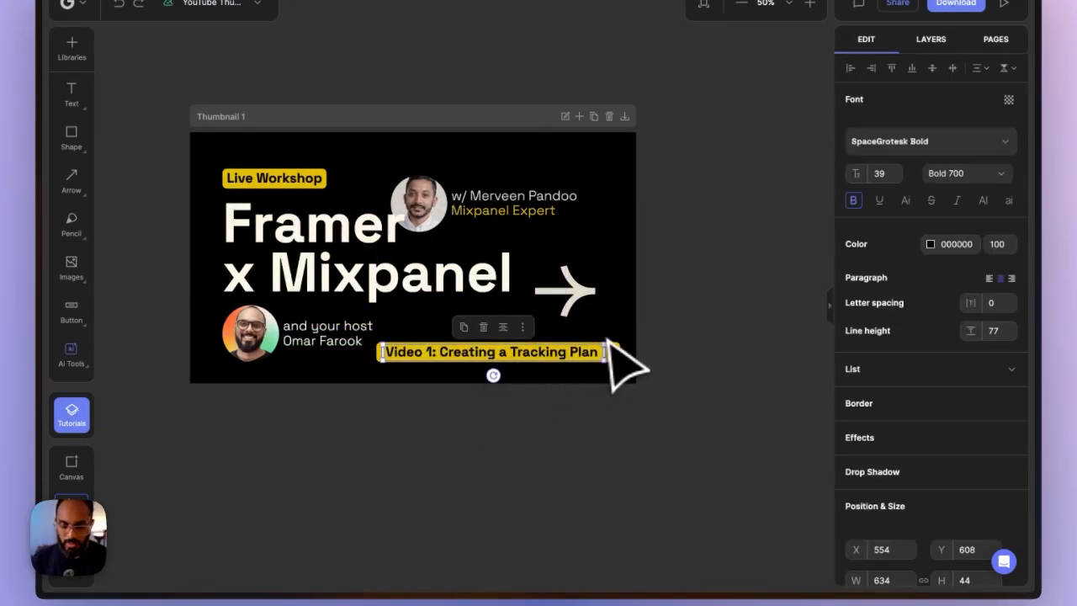
{"action": "left_click", "coordinate": [616, 347], "text": "shift"}
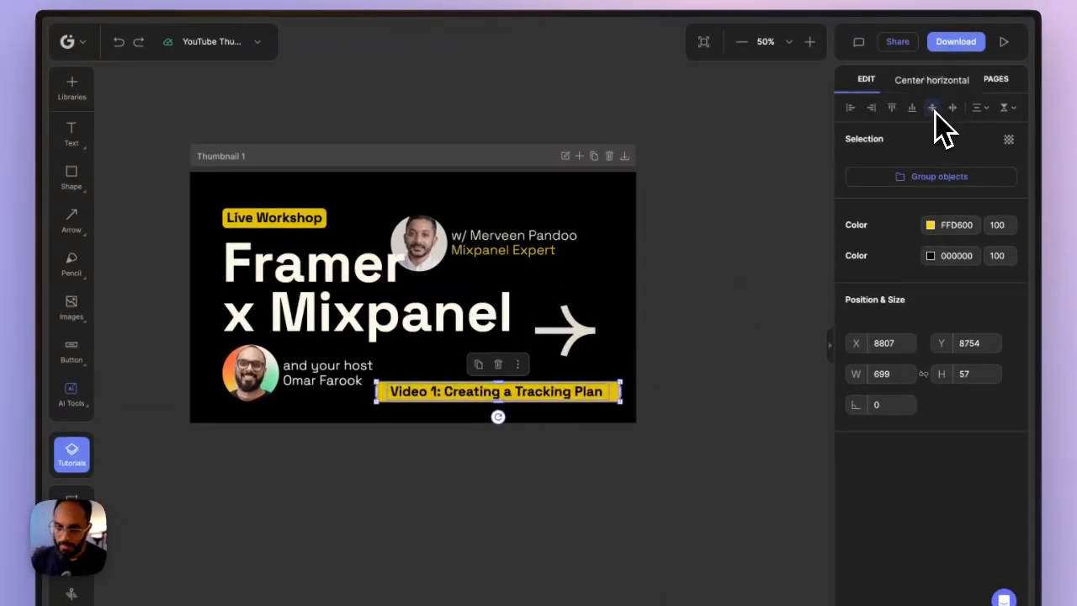
{"action": "left_click", "coordinate": [678, 383]}
{"action": "left_click", "coordinate": [573, 391]}
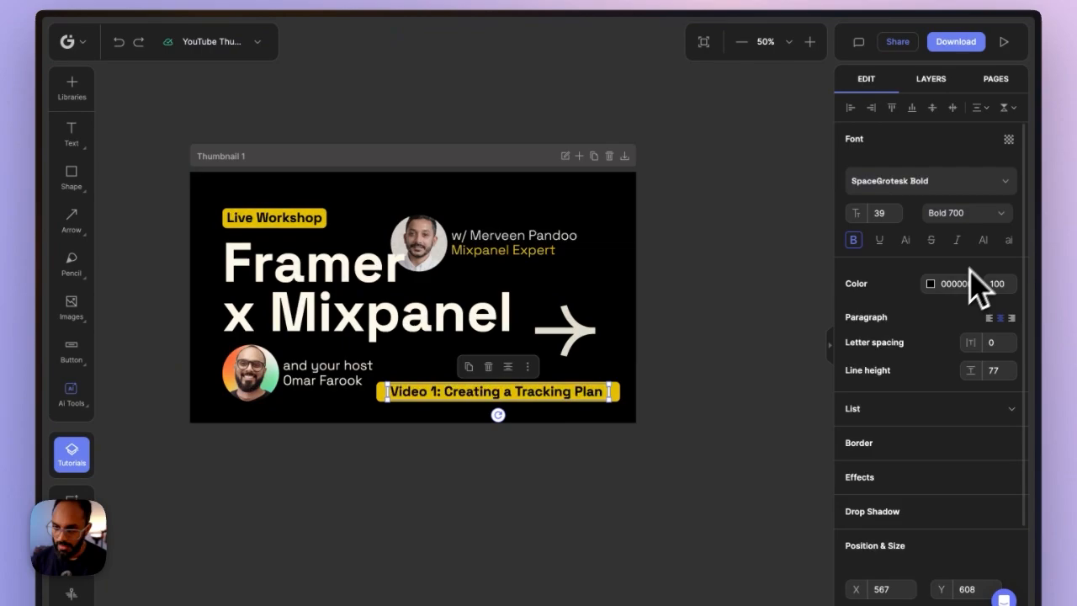
{"action": "left_click", "coordinate": [597, 434]}
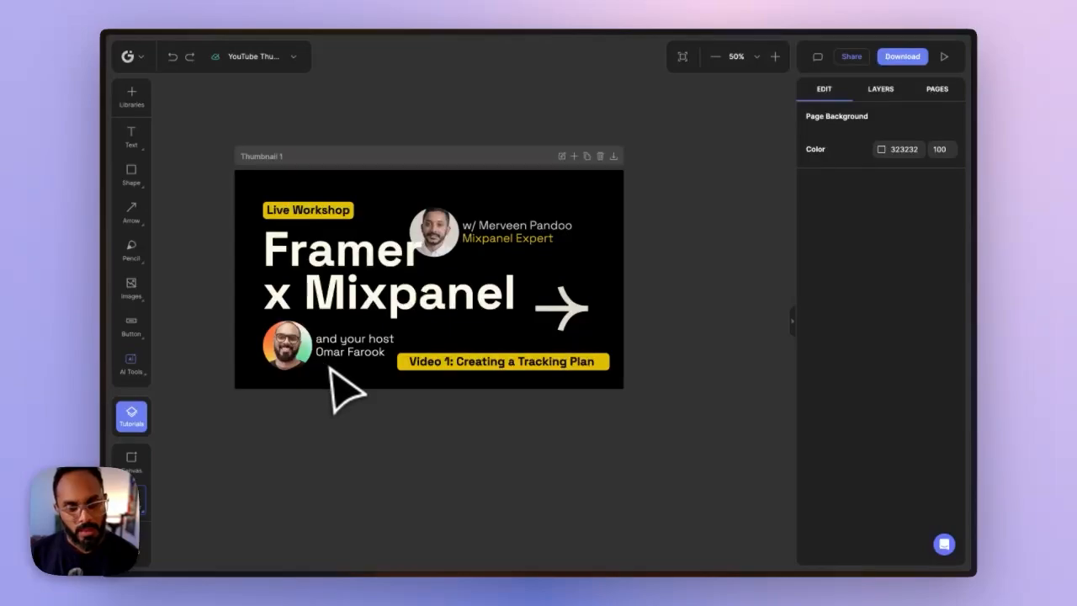
Move the host's portrait and caption together off the thumbnail, into the empty canvas below its lower-right corner
{"action": "left_click", "coordinate": [324, 208]}
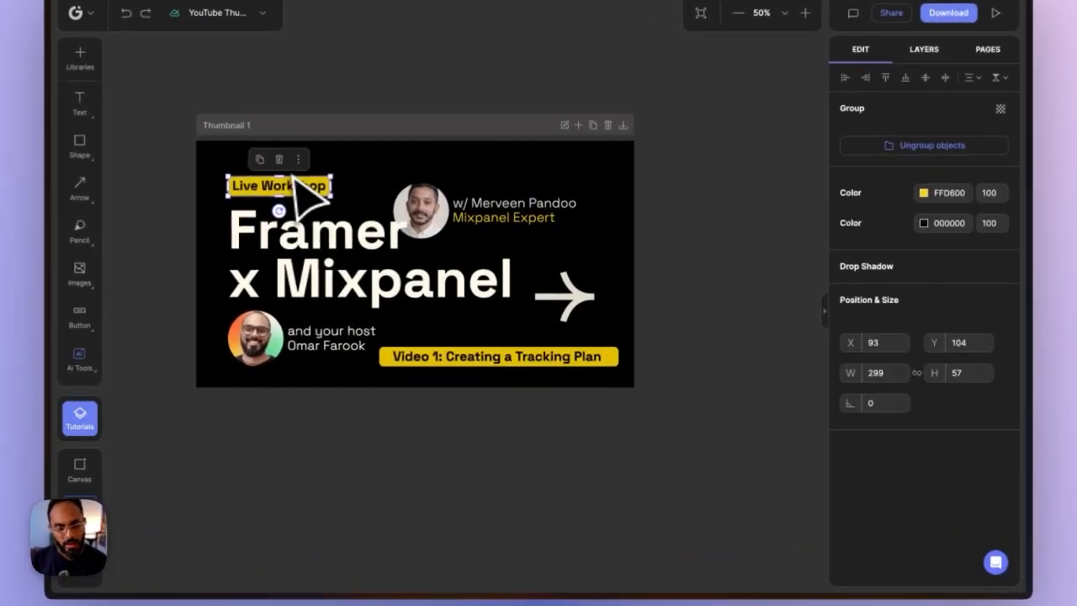
{"action": "left_click_drag", "start_coordinate": [357, 372], "coordinate": [311, 355]}
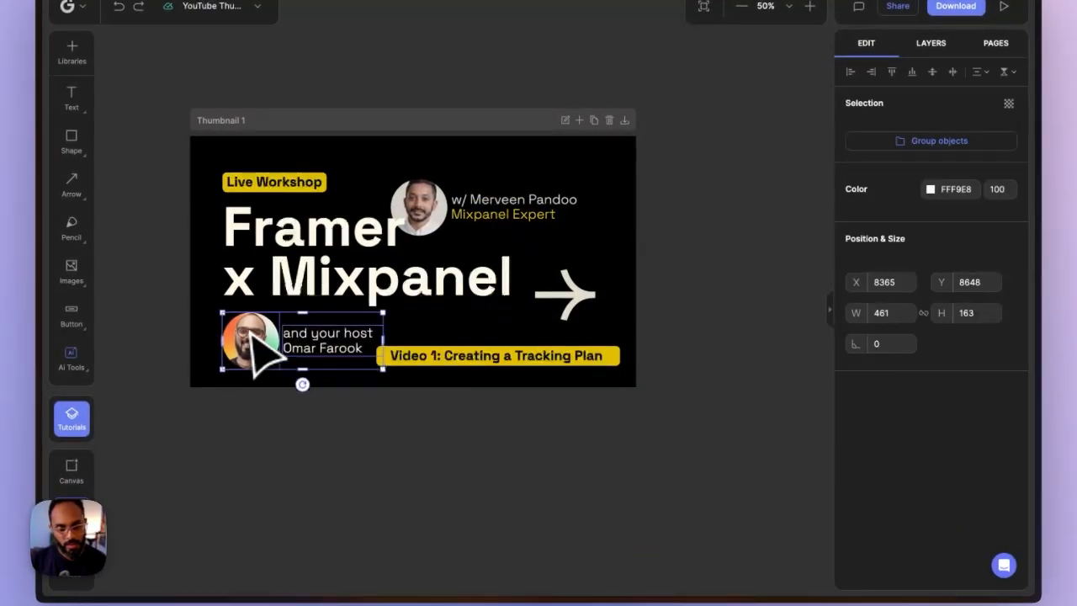
{"action": "left_click_drag", "start_coordinate": [252, 332], "coordinate": [682, 497]}
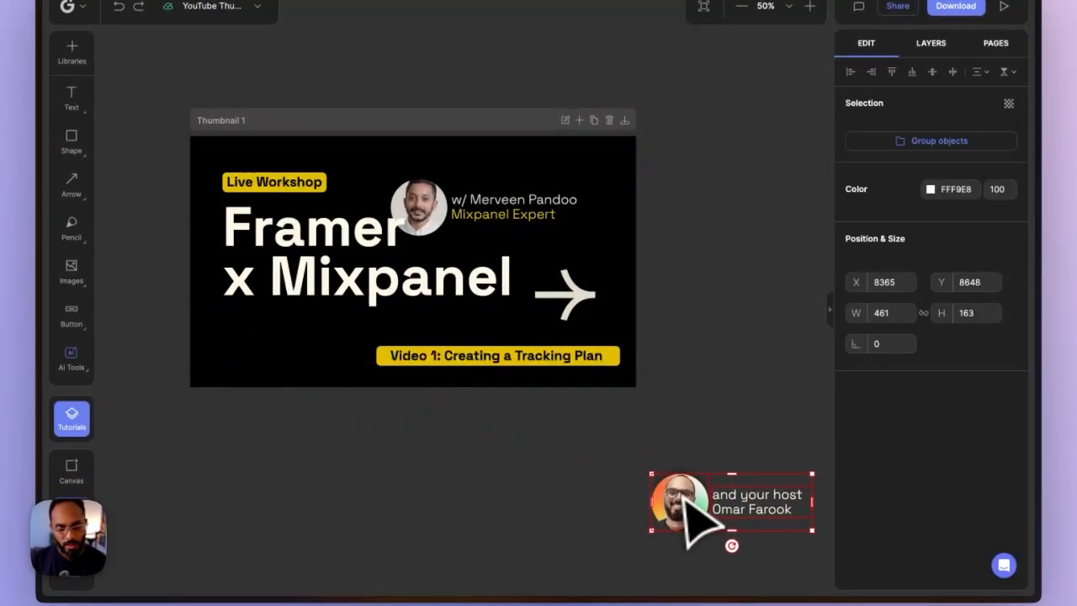
Move the video title text and its yellow shape under the headline, aligned with the headline's left edge
{"action": "left_click", "coordinate": [412, 416]}
{"action": "left_click_drag", "start_coordinate": [376, 340], "coordinate": [278, 335]}
{"action": "left_click", "coordinate": [288, 429]}
Check how the thumbnail reads at a small size near the other thumbnails on the canvas
{"action": "scroll", "coordinate": [377, 366], "scroll_direction": "down", "scroll_amount": 10}
{"action": "scroll", "coordinate": [367, 353], "scroll_direction": "up", "scroll_amount": 3}
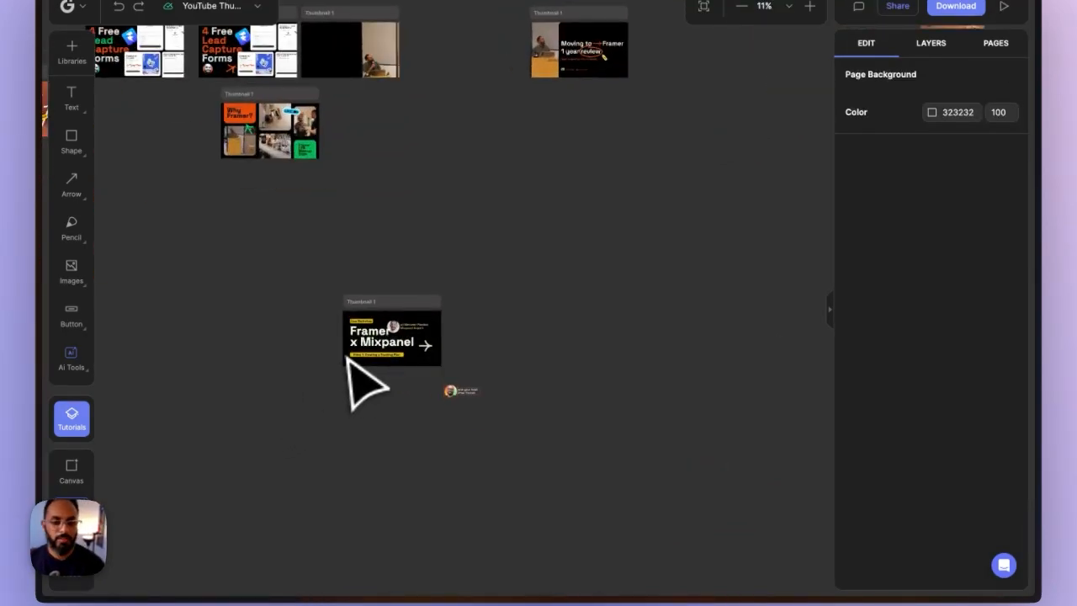
{"action": "scroll", "coordinate": [348, 358], "scroll_direction": "up", "scroll_amount": 1}
{"action": "left_click_drag", "start_coordinate": [367, 398], "coordinate": [376, 372]}
{"action": "scroll", "coordinate": [382, 369], "scroll_direction": "up", "scroll_amount": 2}
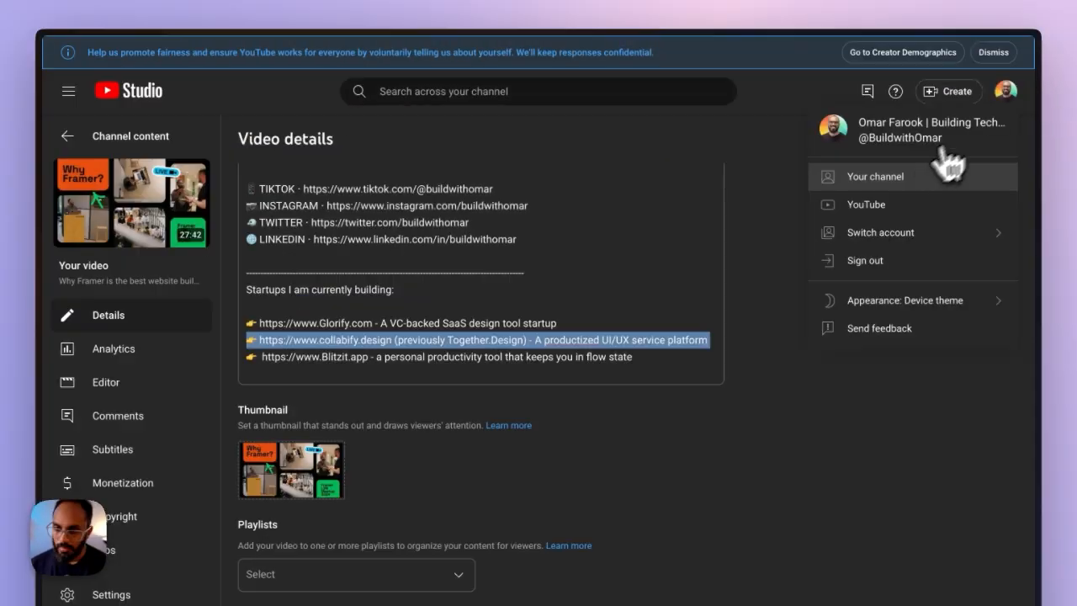
Open the YouTube channel page from YouTube Studio and examine the thumbnails in its list of videos
{"action": "left_click", "coordinate": [947, 172]}
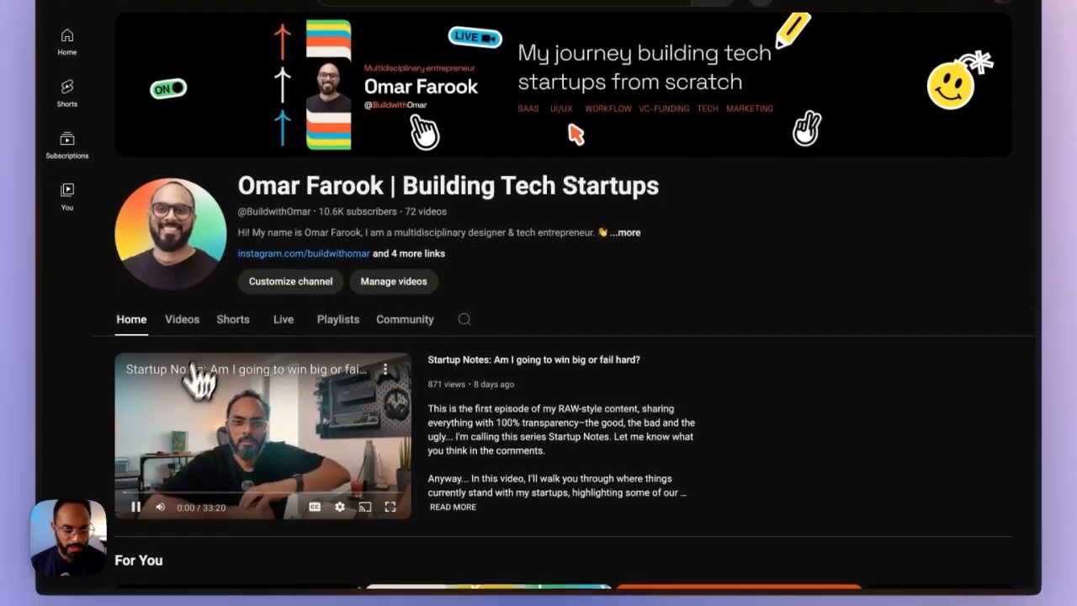
{"action": "left_click", "coordinate": [182, 341]}
{"action": "scroll", "coordinate": [552, 370], "scroll_direction": "down", "scroll_amount": 4}
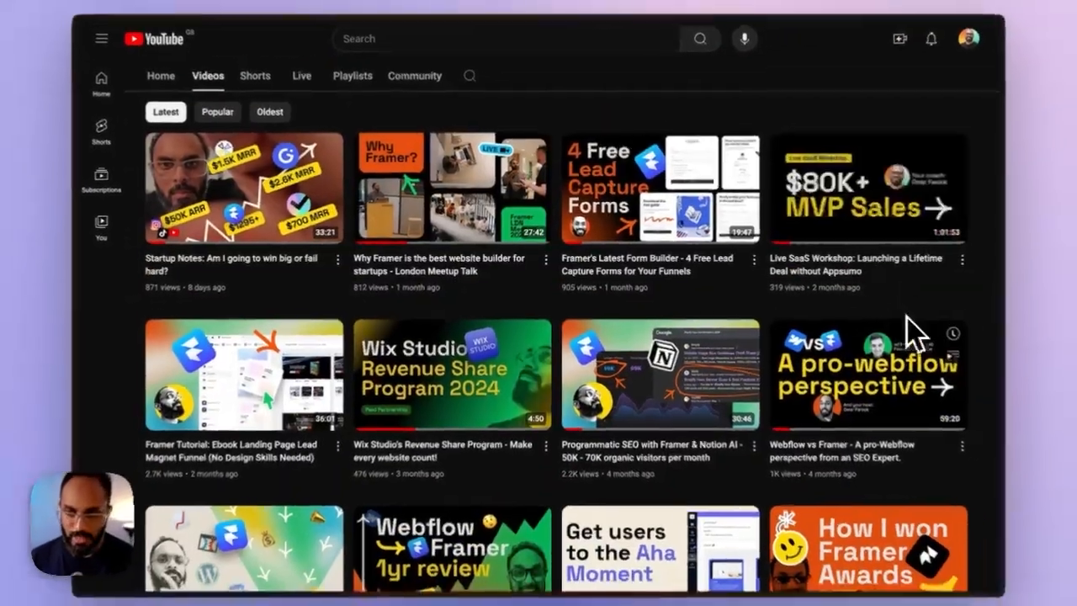
{"action": "scroll", "coordinate": [909, 325], "scroll_direction": "up", "scroll_amount": 5}
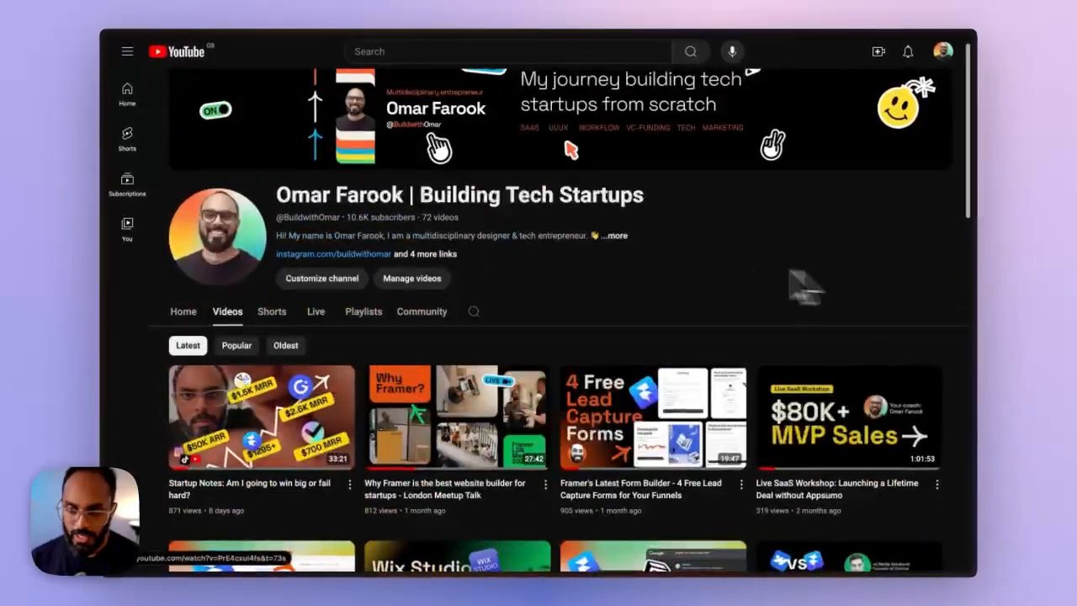
{"action": "scroll", "coordinate": [740, 279], "scroll_direction": "down", "scroll_amount": 1}
Examine the video thumbnails in all sections of the channel's home page, down to My companies
{"action": "left_click", "coordinate": [184, 291]}
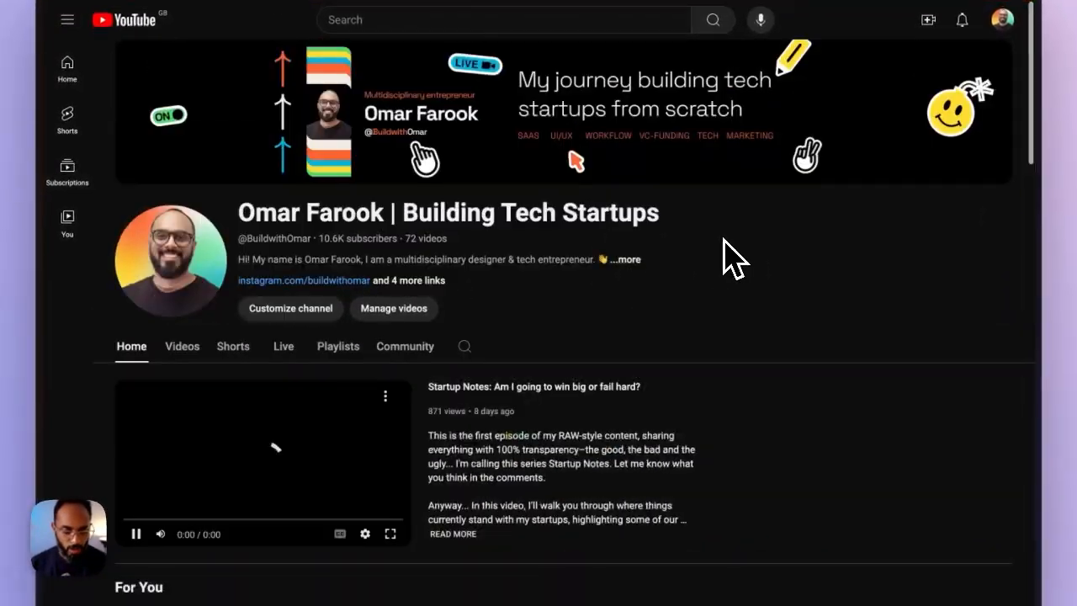
{"action": "scroll", "coordinate": [734, 258], "scroll_direction": "down", "scroll_amount": 5}
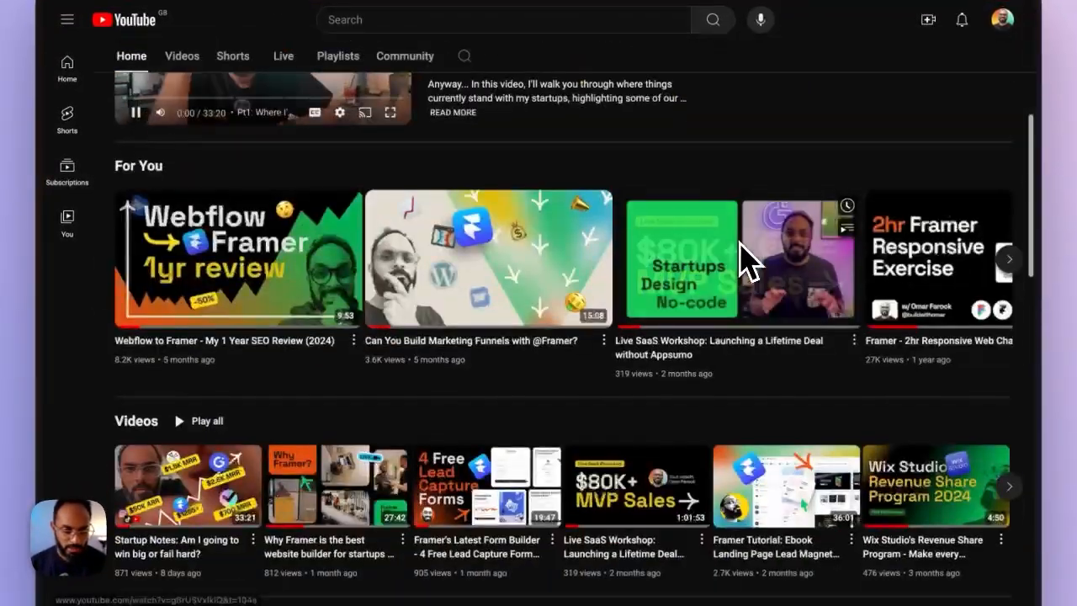
{"action": "scroll", "coordinate": [740, 252], "scroll_direction": "down", "scroll_amount": 2}
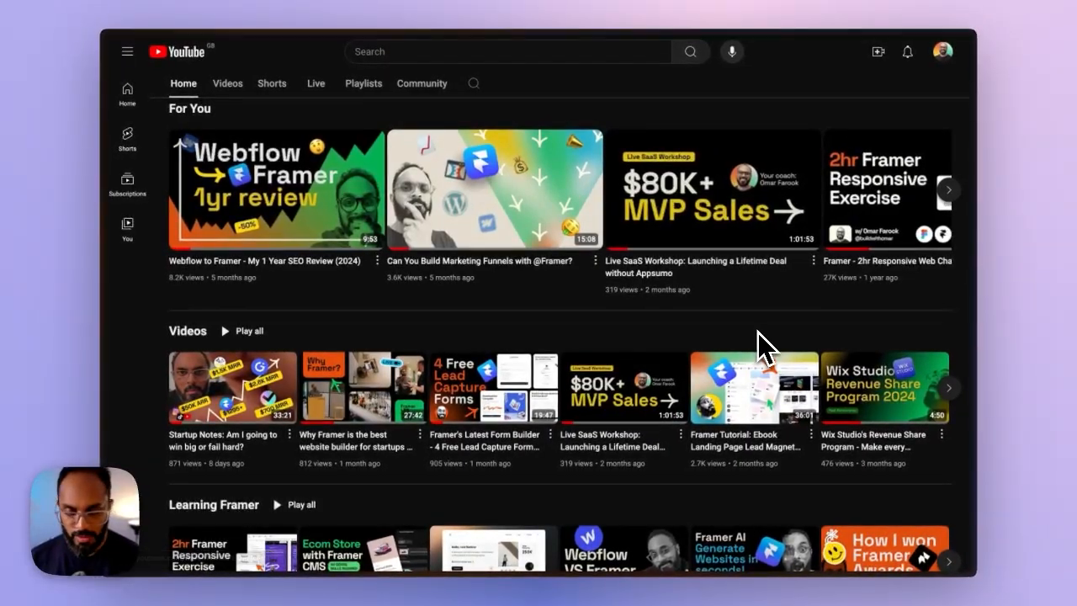
{"action": "scroll", "coordinate": [760, 332], "scroll_direction": "down", "scroll_amount": 3}
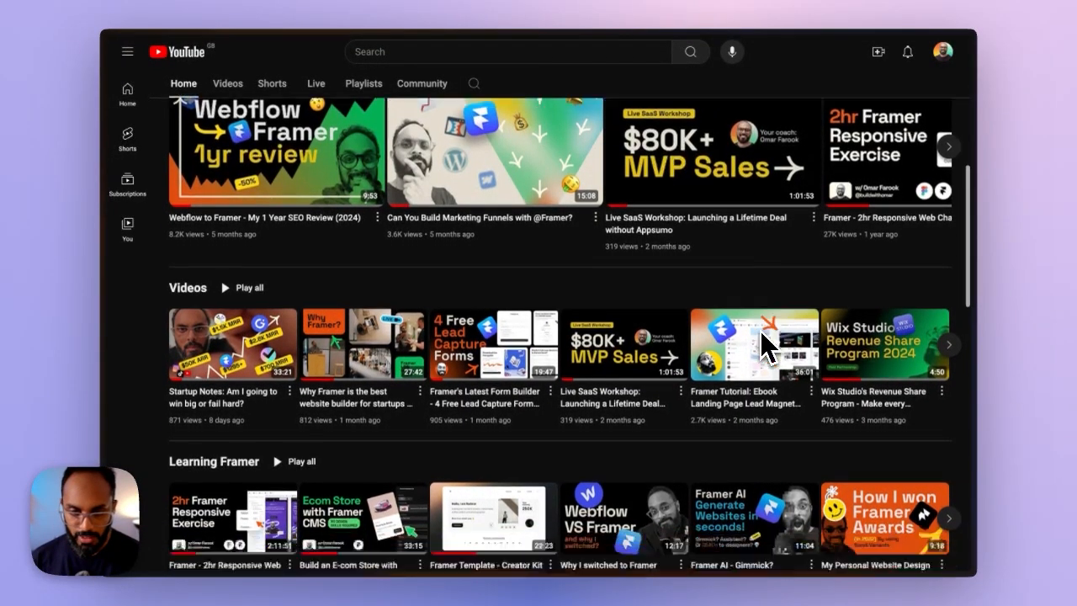
{"action": "scroll", "coordinate": [762, 327], "scroll_direction": "down", "scroll_amount": 12}
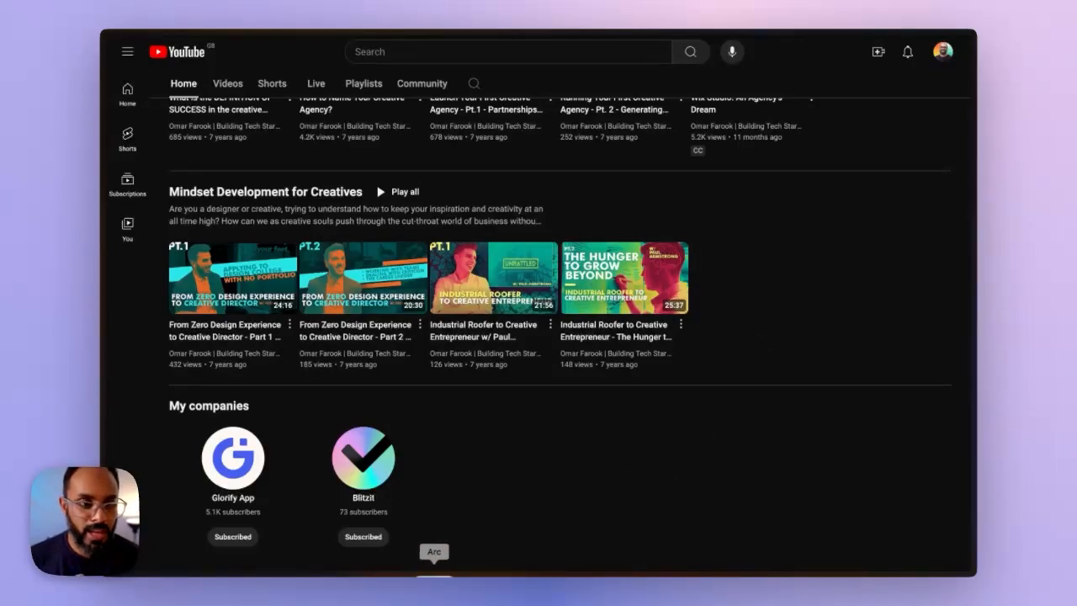
Switch back to the thumbnail design in the Glorify editor
{"action": "mouse_move", "coordinate": [105, 339]}
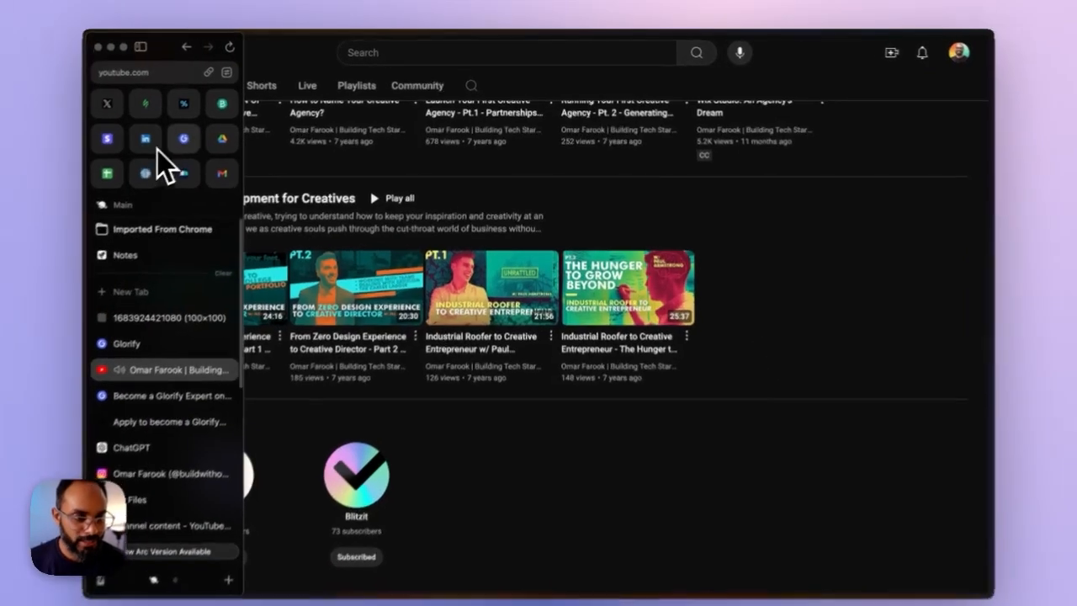
{"action": "left_click", "coordinate": [195, 135]}
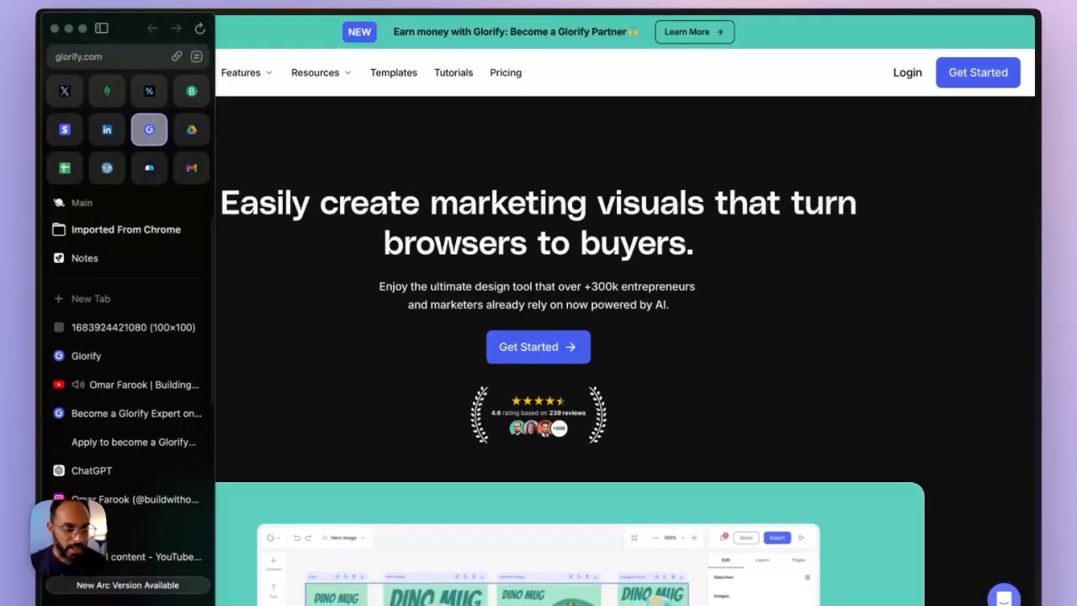
{"action": "left_click", "coordinate": [103, 401]}
{"action": "left_click", "coordinate": [99, 345]}
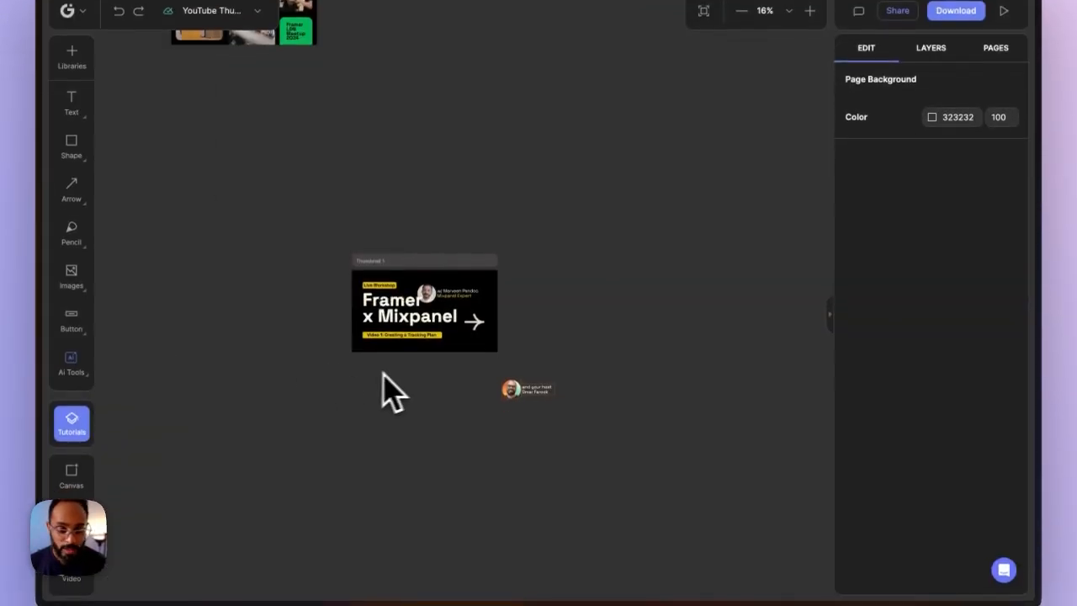
{"action": "scroll", "coordinate": [387, 375], "scroll_direction": "up", "scroll_amount": 3}
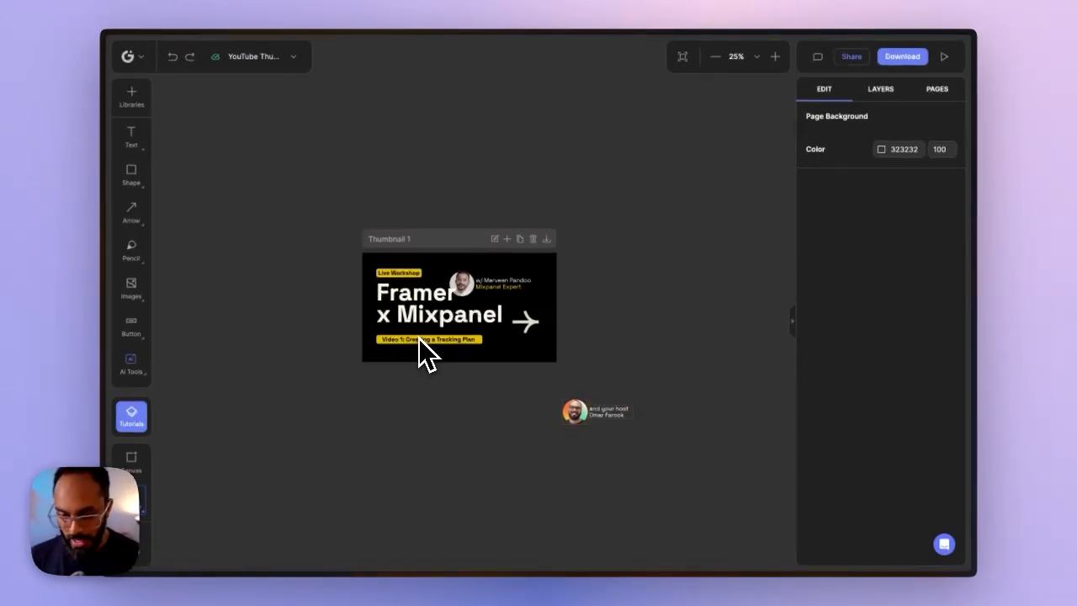
Switch to the YouTube channel page for another look at its video thumbnails
{"action": "mouse_move", "coordinate": [77, 236]}
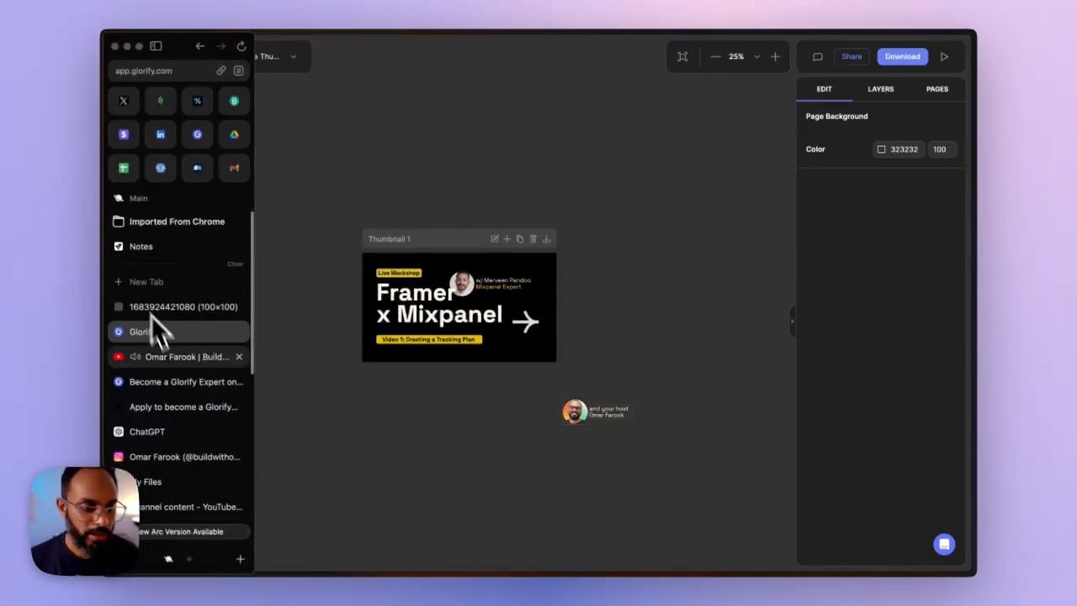
{"action": "left_click", "coordinate": [172, 358]}
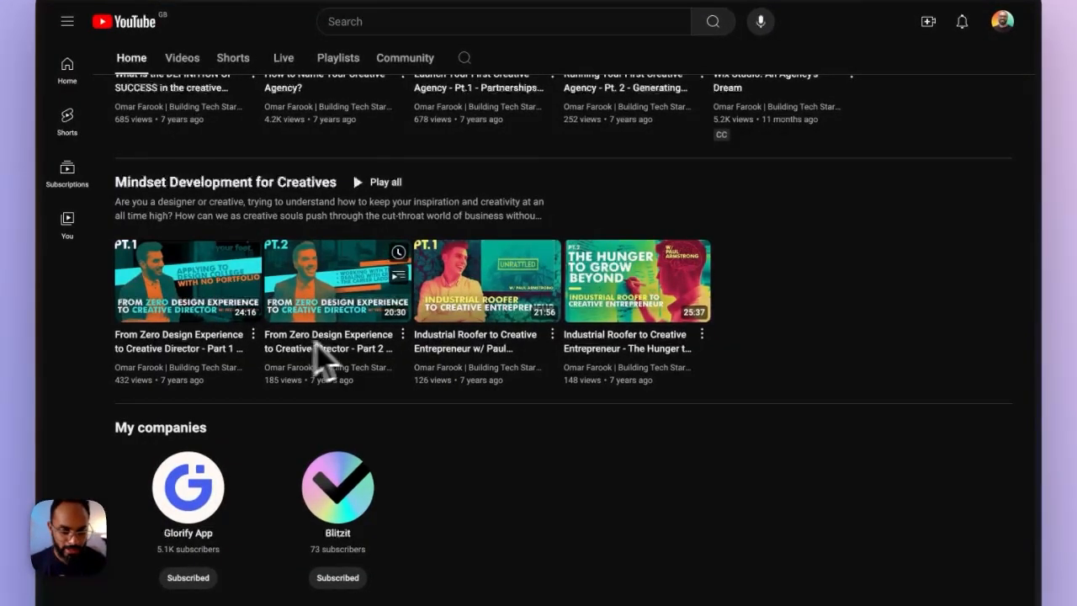
{"action": "mouse_move", "coordinate": [40, 193]}
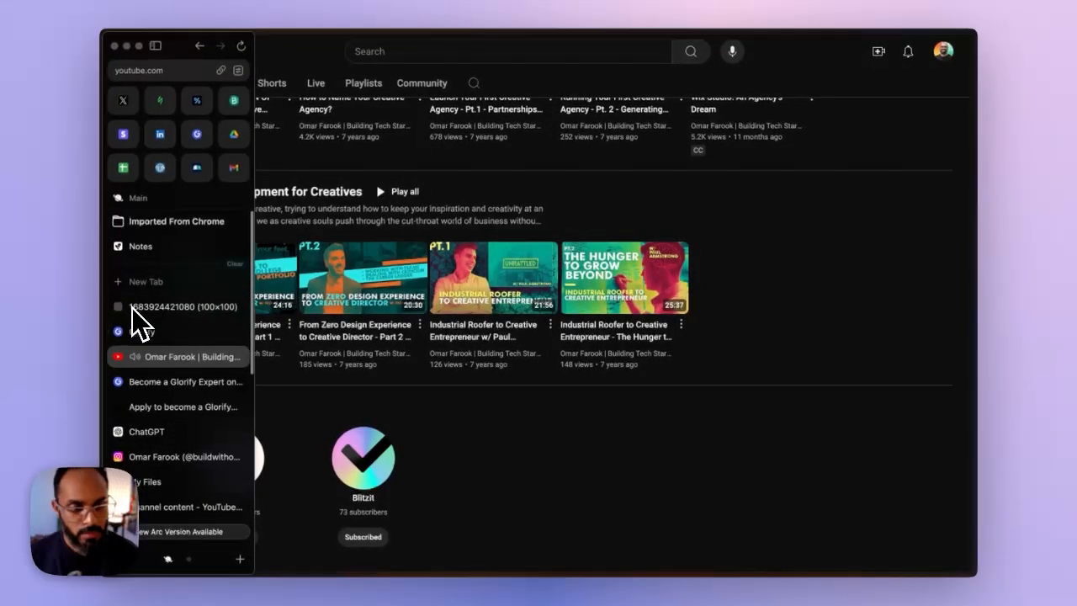
Return to the Glorify design and enlarge the video title text and its yellow shape together to 1029 by 84
{"action": "left_click", "coordinate": [93, 330]}
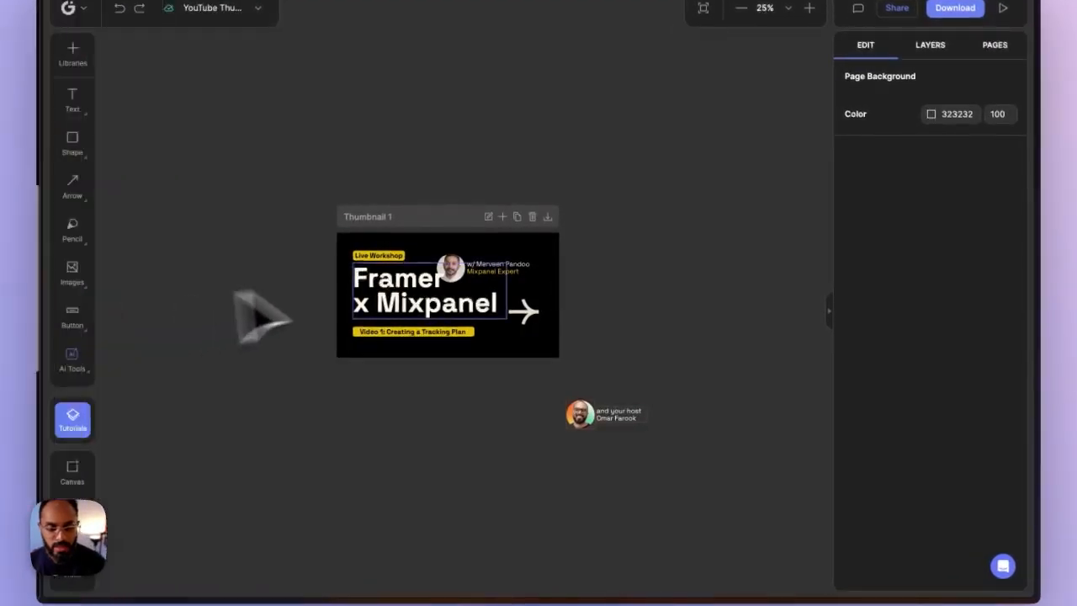
{"action": "scroll", "coordinate": [412, 307], "scroll_direction": "up", "scroll_amount": 5}
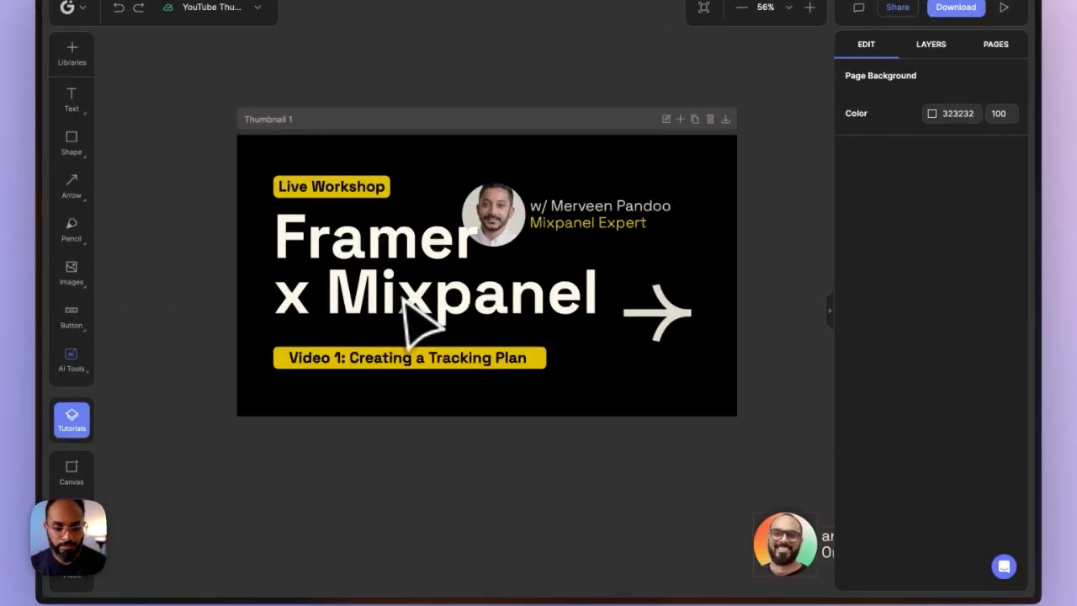
{"action": "left_click_drag", "start_coordinate": [491, 404], "coordinate": [311, 364]}
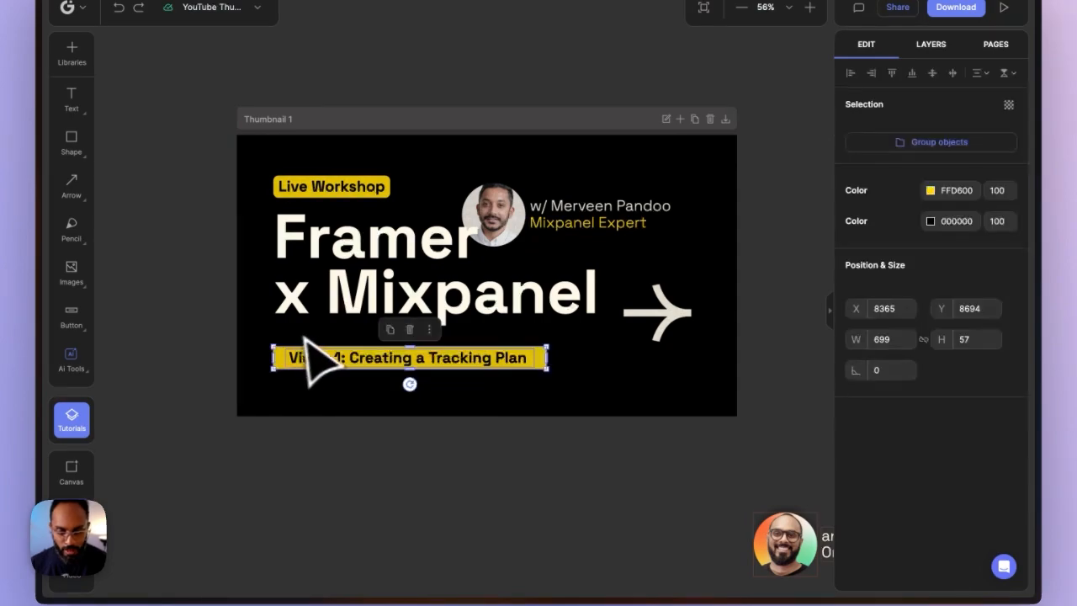
{"action": "left_click_drag", "start_coordinate": [554, 376], "coordinate": [639, 399]}
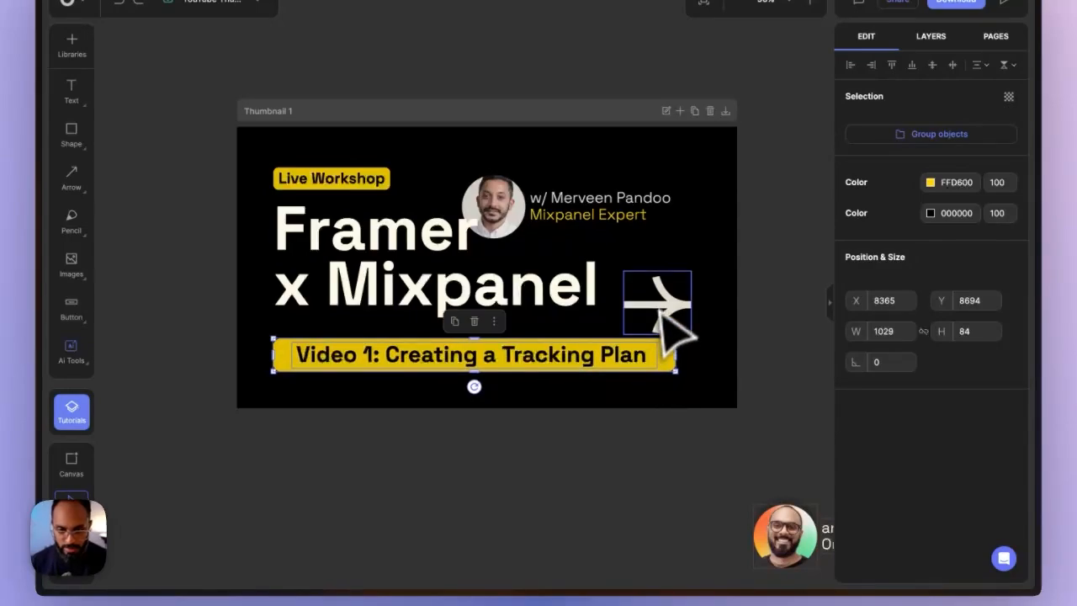
Move the arrow beside "Mixpanel" to X 949, Y 322, and the video title with its yellow shape up to X 84, Y 515
{"action": "left_click_drag", "start_coordinate": [665, 324], "coordinate": [647, 296]}
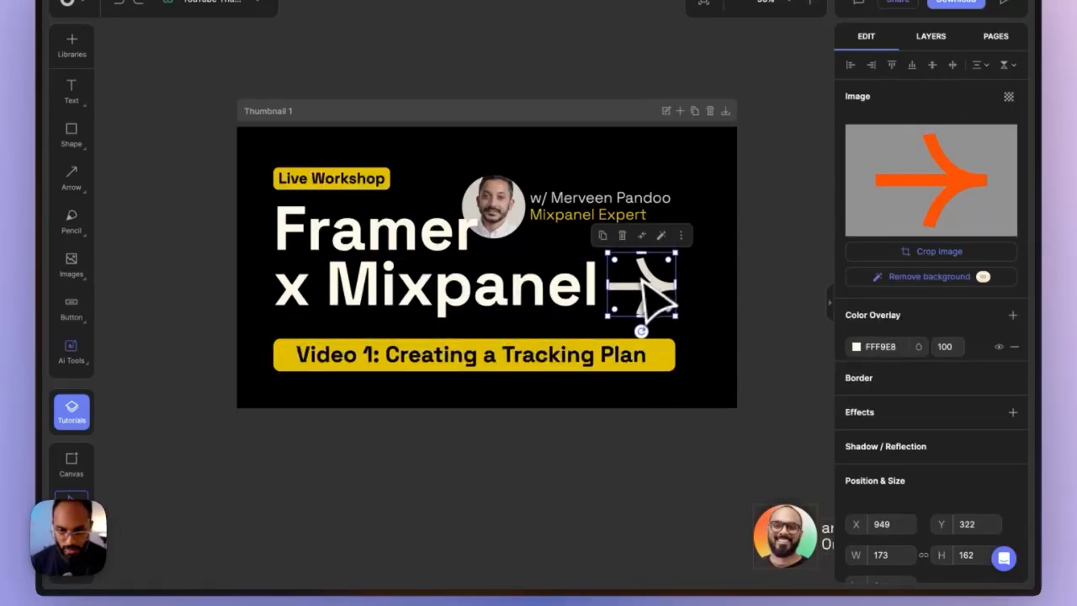
{"action": "left_click", "coordinate": [670, 379]}
{"action": "left_click_drag", "start_coordinate": [676, 418], "coordinate": [410, 339]}
{"action": "left_click", "coordinate": [441, 391]}
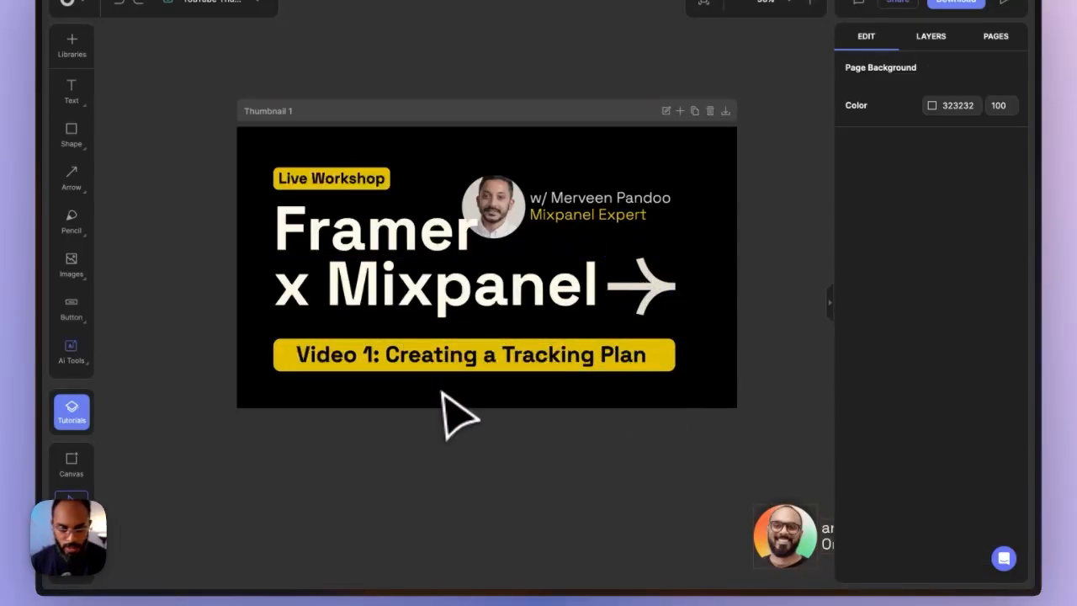
{"action": "left_click_drag", "start_coordinate": [537, 392], "coordinate": [430, 344]}
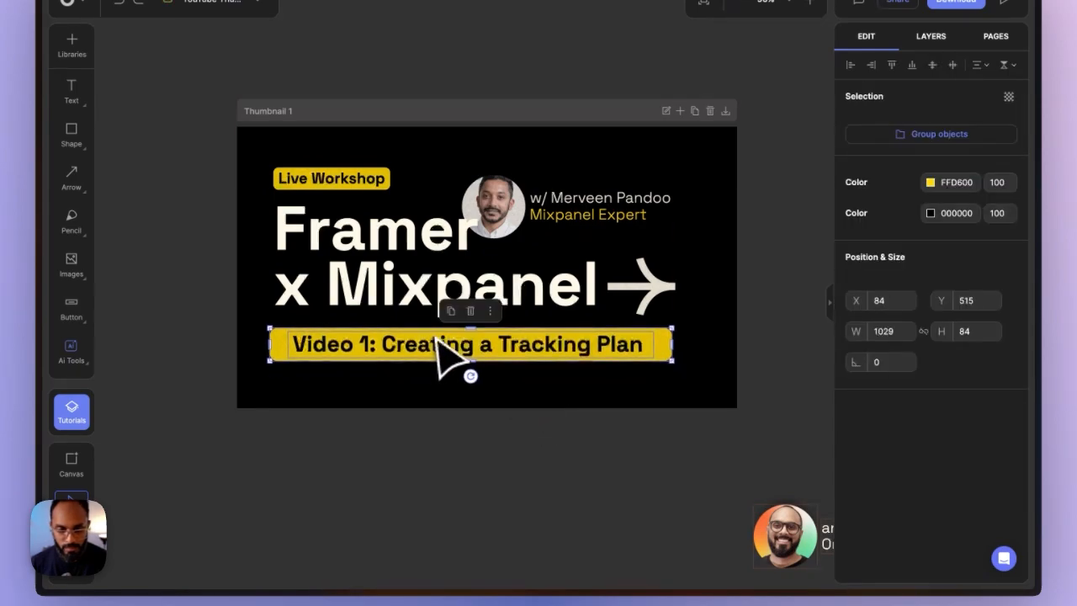
{"action": "left_click", "coordinate": [441, 379]}
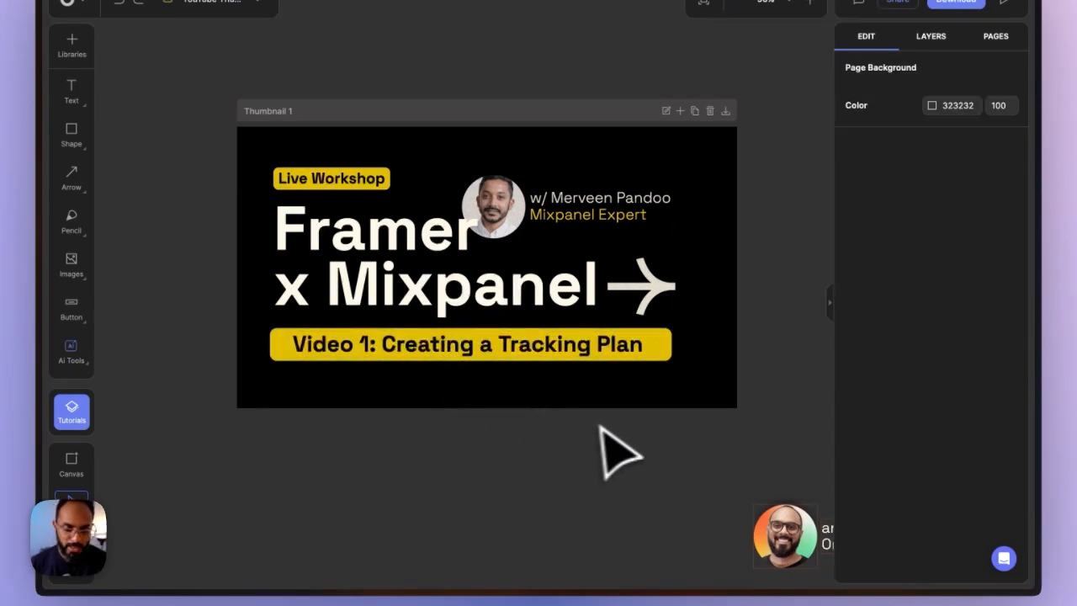
Remove the trailing space after the video title so the text sits centered in its text box
{"action": "left_click", "coordinate": [652, 354]}
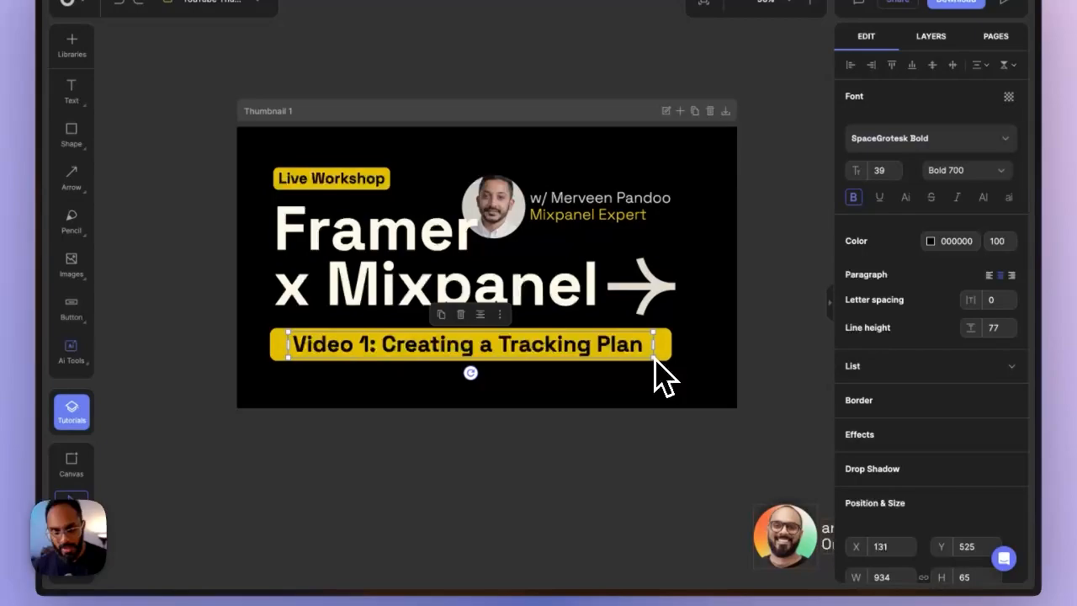
{"action": "left_click", "coordinate": [990, 276]}
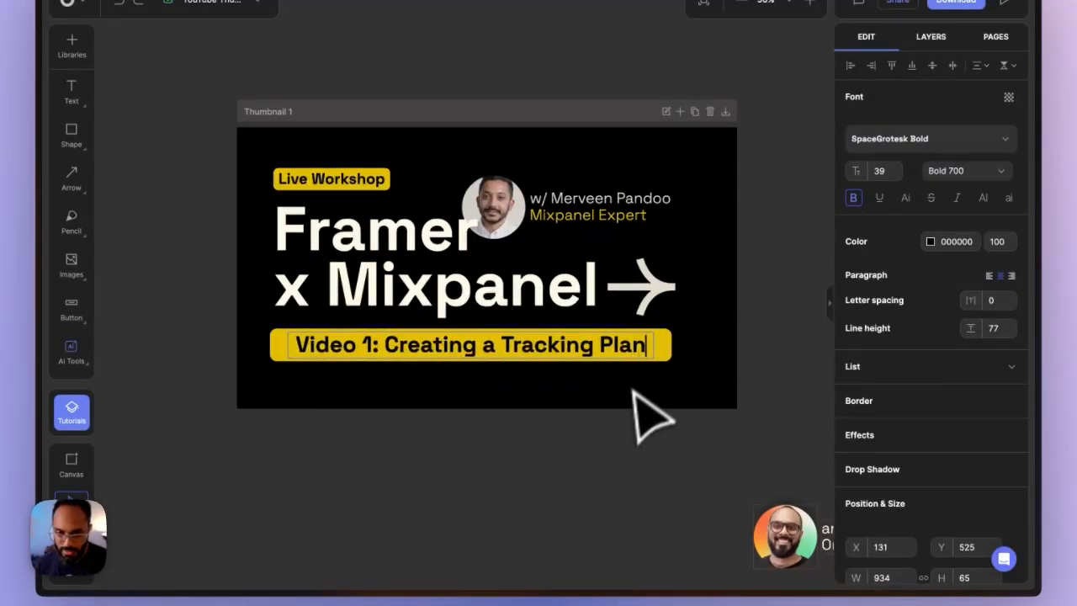
{"action": "left_click", "coordinate": [611, 435]}
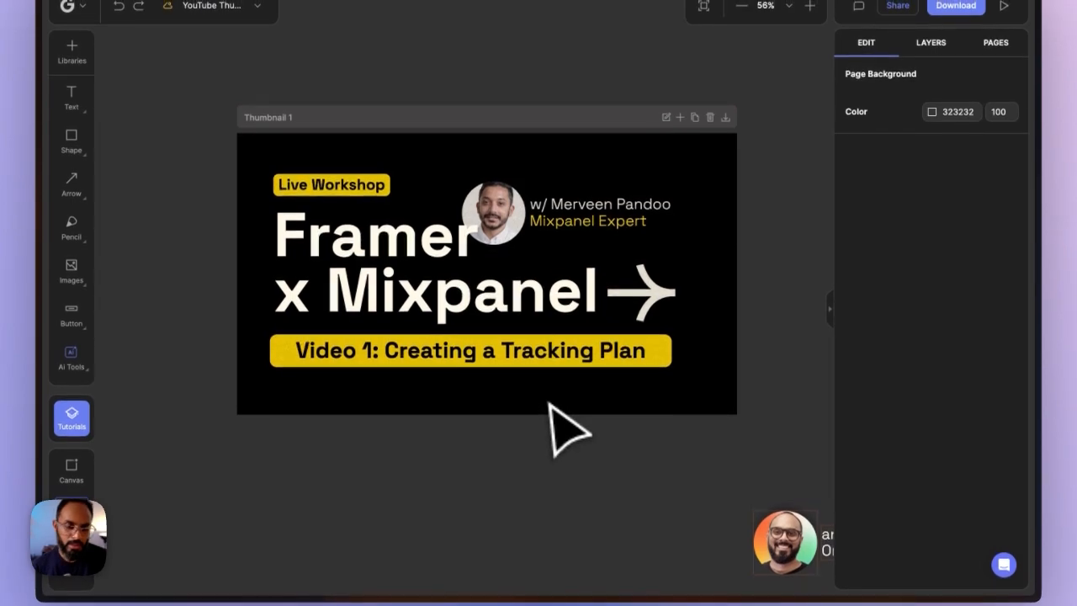
Delete the yellow shape behind the video title and color the title text yellow FFD600
{"action": "left_click", "coordinate": [655, 342]}
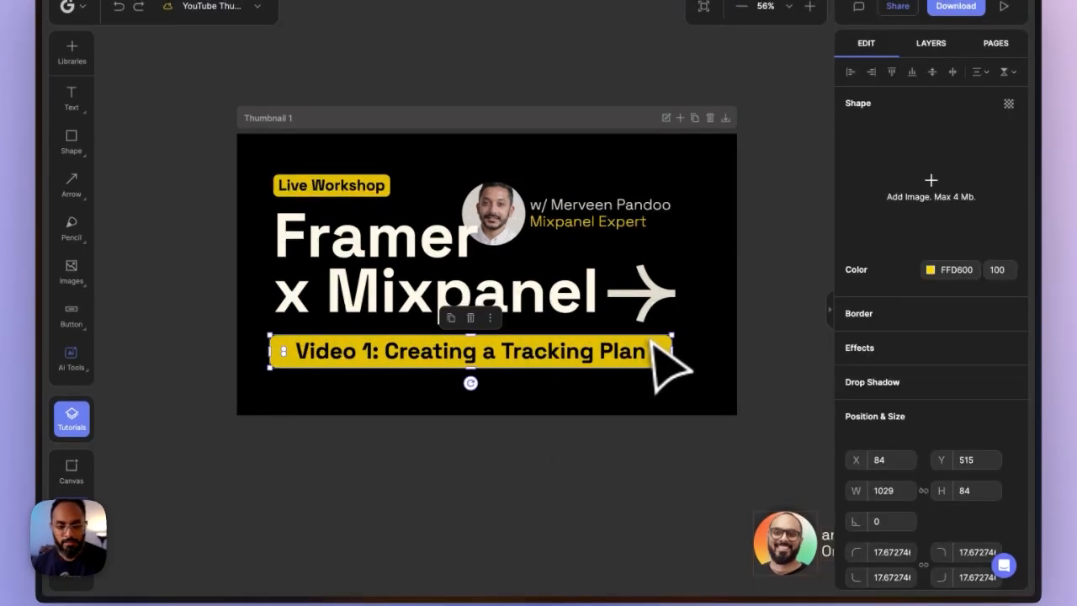
{"action": "key", "text": "Delete"}
{"action": "left_click", "coordinate": [589, 349]}
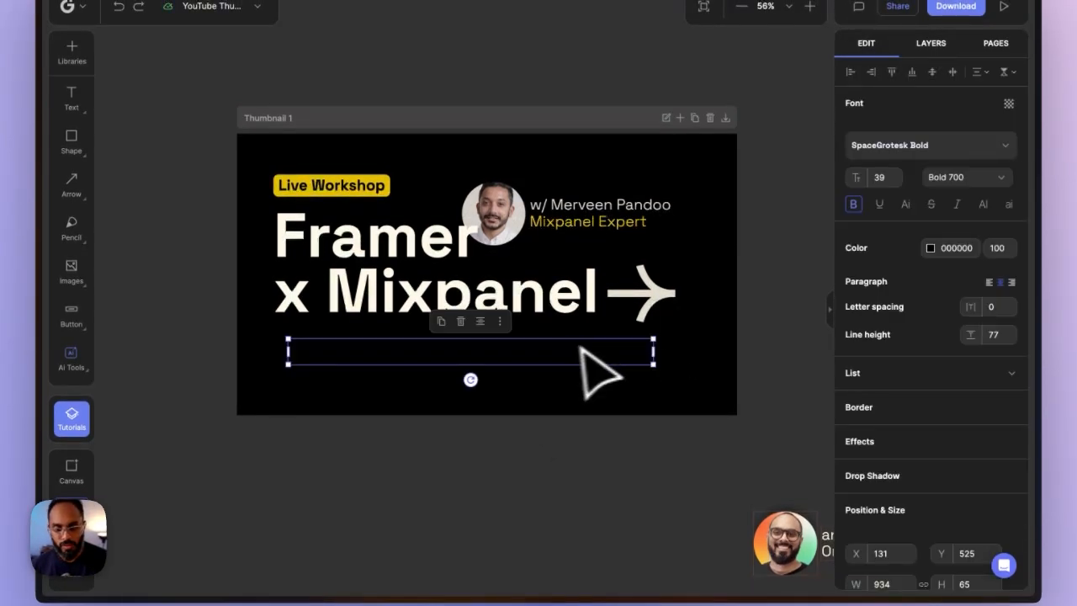
{"action": "left_click", "coordinate": [932, 248]}
{"action": "left_click", "coordinate": [711, 416]}
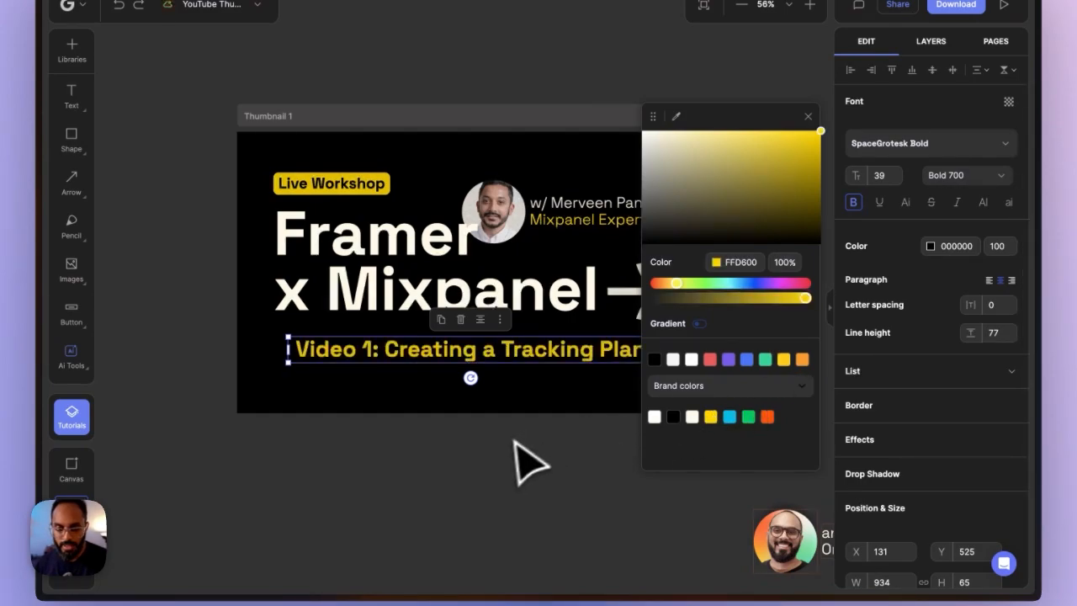
{"action": "left_click", "coordinate": [515, 441]}
Left-align the video title, move it to X 93, Y 520 and enlarge it to 1101 by 79
{"action": "left_click", "coordinate": [622, 358]}
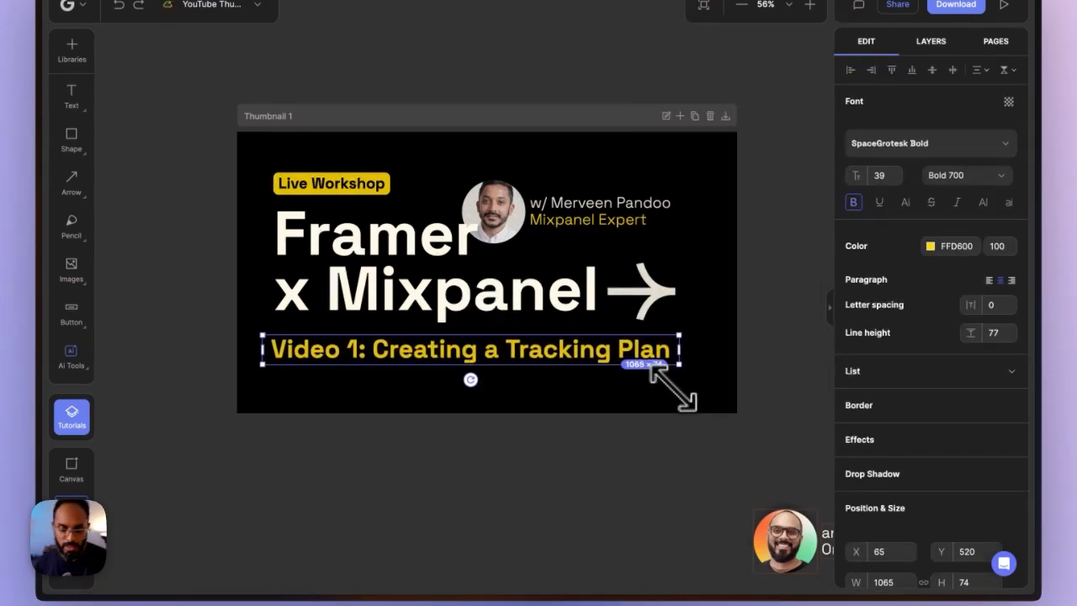
{"action": "left_click_drag", "start_coordinate": [678, 365], "coordinate": [676, 364]}
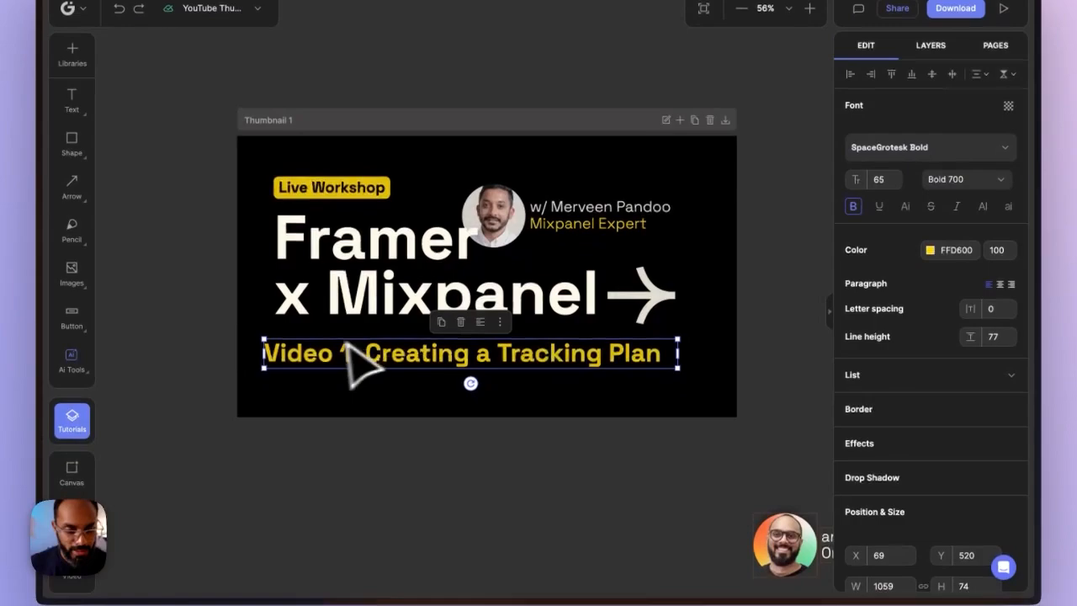
{"action": "left_click_drag", "start_coordinate": [333, 342], "coordinate": [336, 343]}
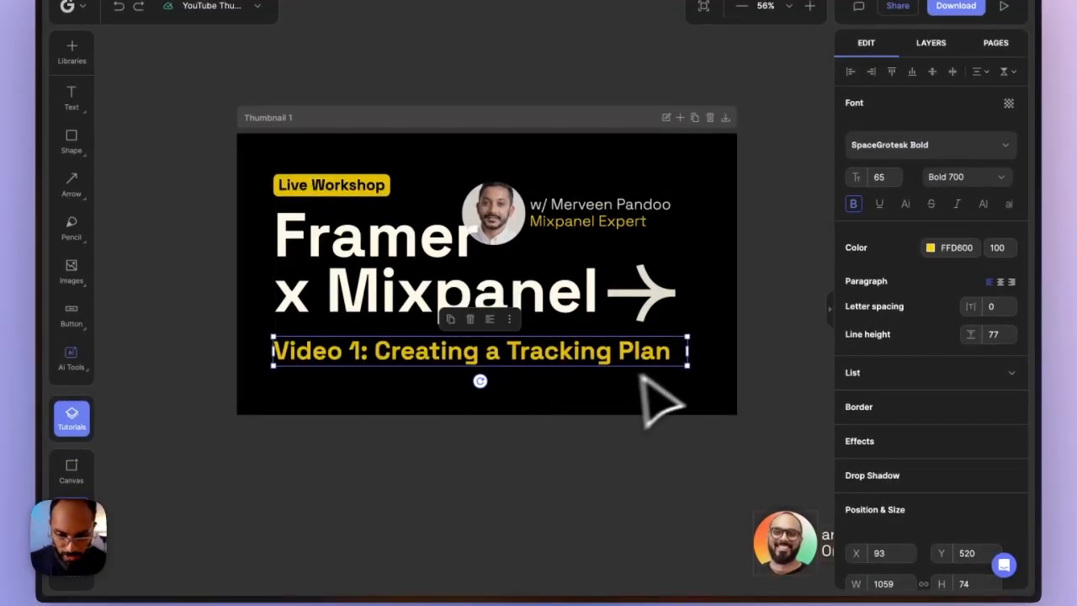
{"action": "mouse_move", "coordinate": [689, 366]}
{"action": "left_mouse_down"}
{"action": "mouse_move", "coordinate": [678, 364]}
{"action": "mouse_move", "coordinate": [704, 367]}
{"action": "left_mouse_up"}
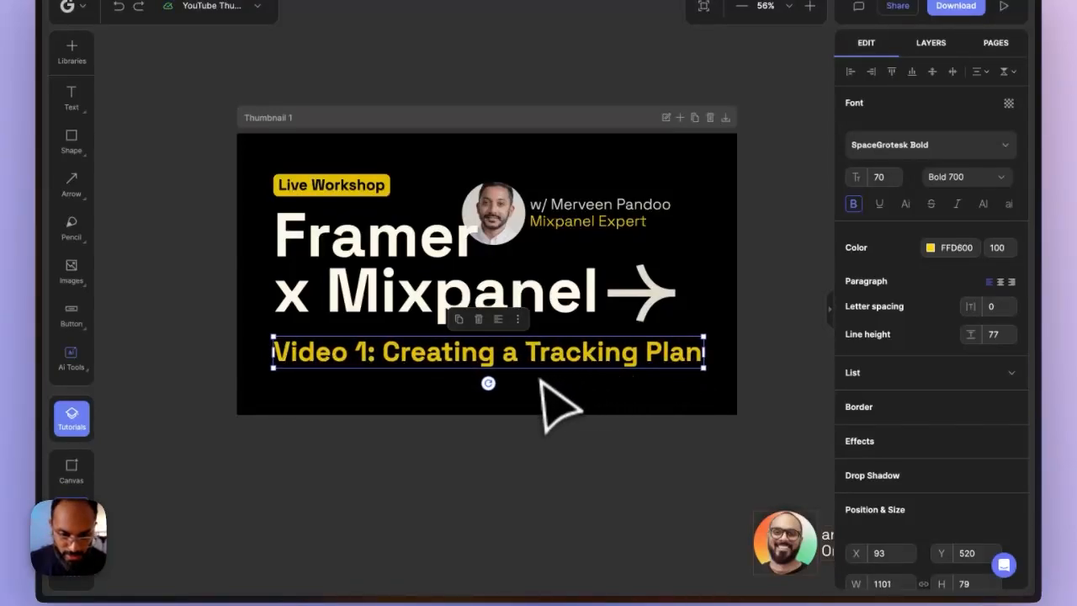
{"action": "left_click", "coordinate": [537, 418]}
{"action": "left_click_drag", "start_coordinate": [452, 480], "coordinate": [430, 448]}
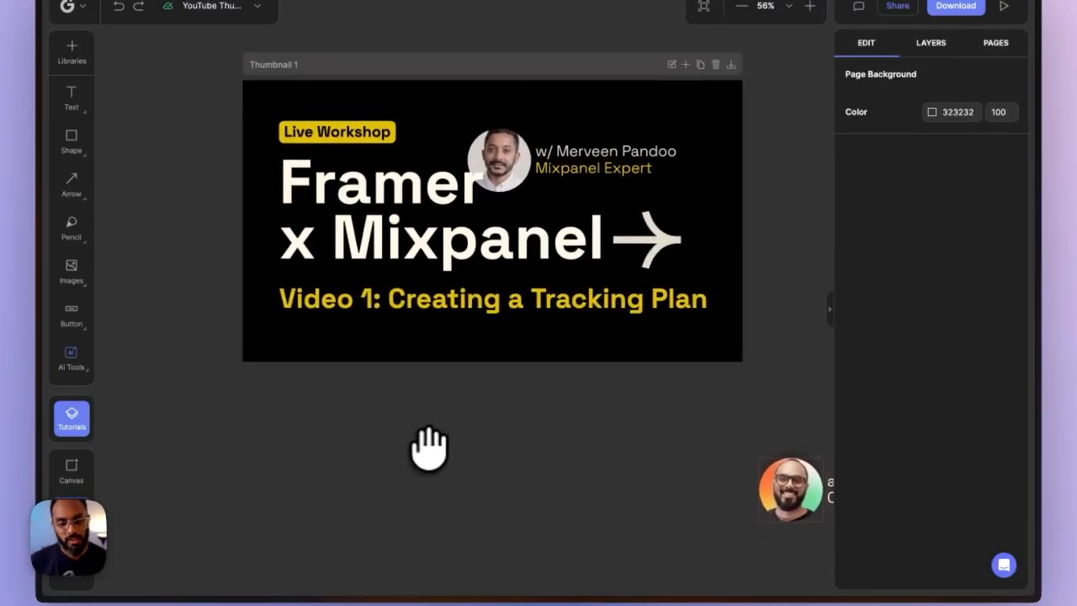
Replace the "Video 1:" prefix of the video title with "Pt.1"
{"action": "left_click", "coordinate": [538, 240]}
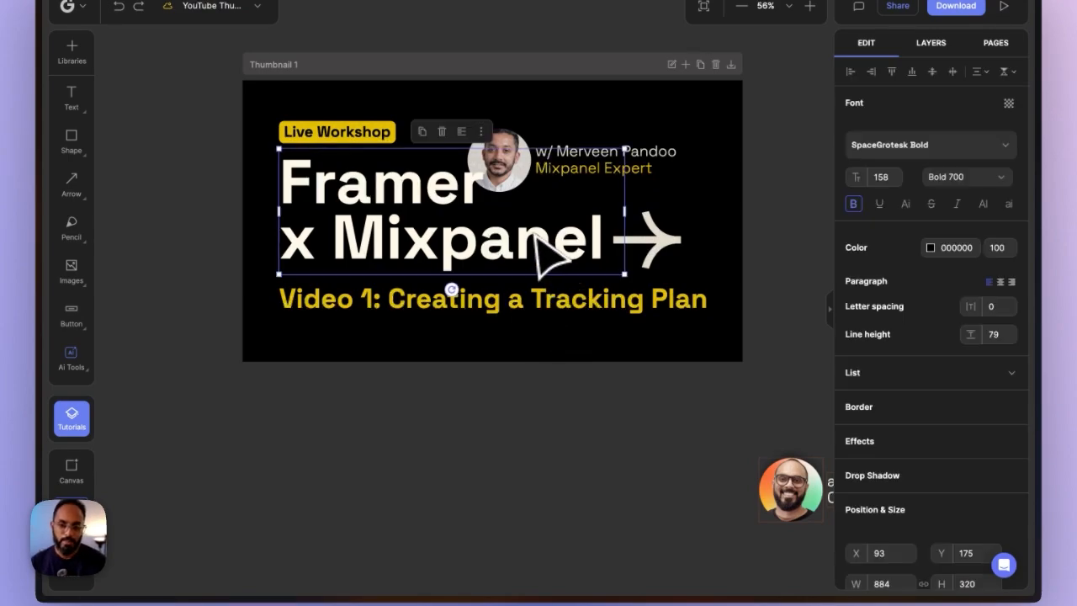
{"action": "left_click", "coordinate": [645, 245]}
{"action": "left_click_drag", "start_coordinate": [585, 370], "coordinate": [567, 377]}
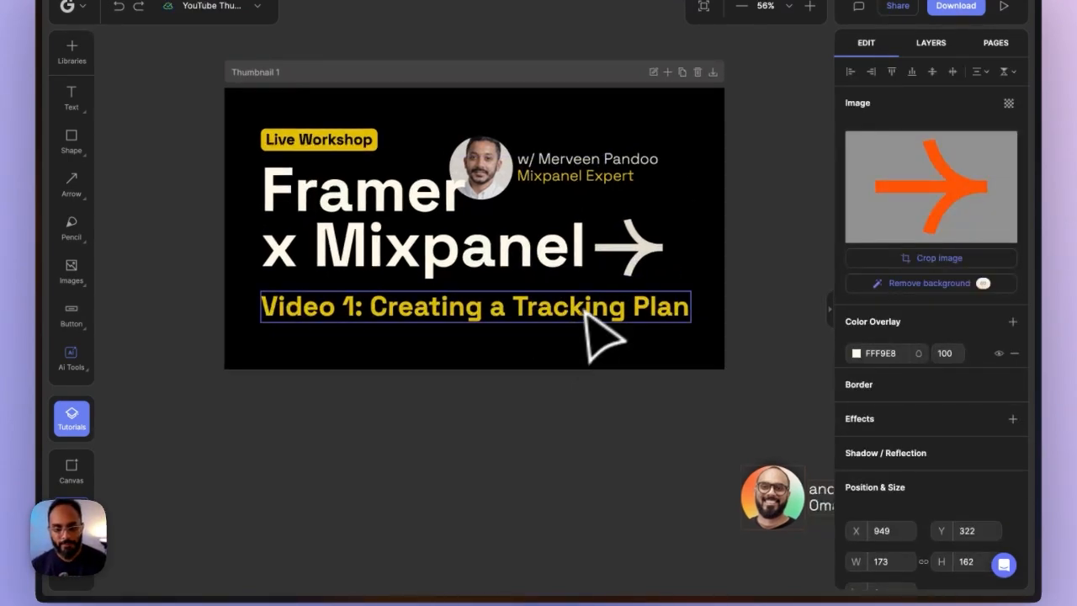
{"action": "left_click", "coordinate": [621, 304]}
{"action": "left_click", "coordinate": [319, 296]}
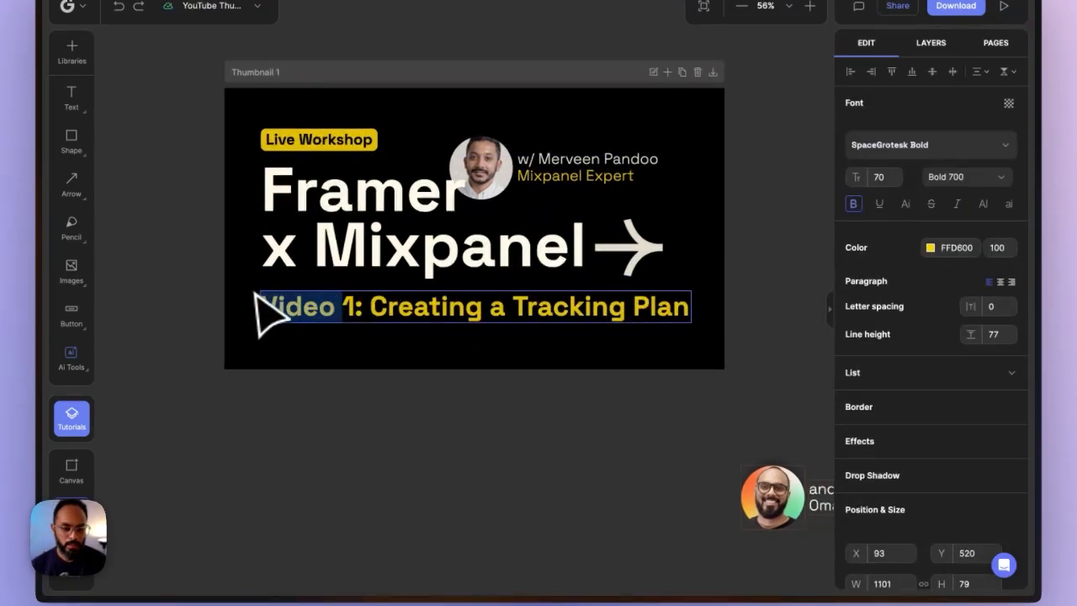
{"action": "type", "text": "#"}
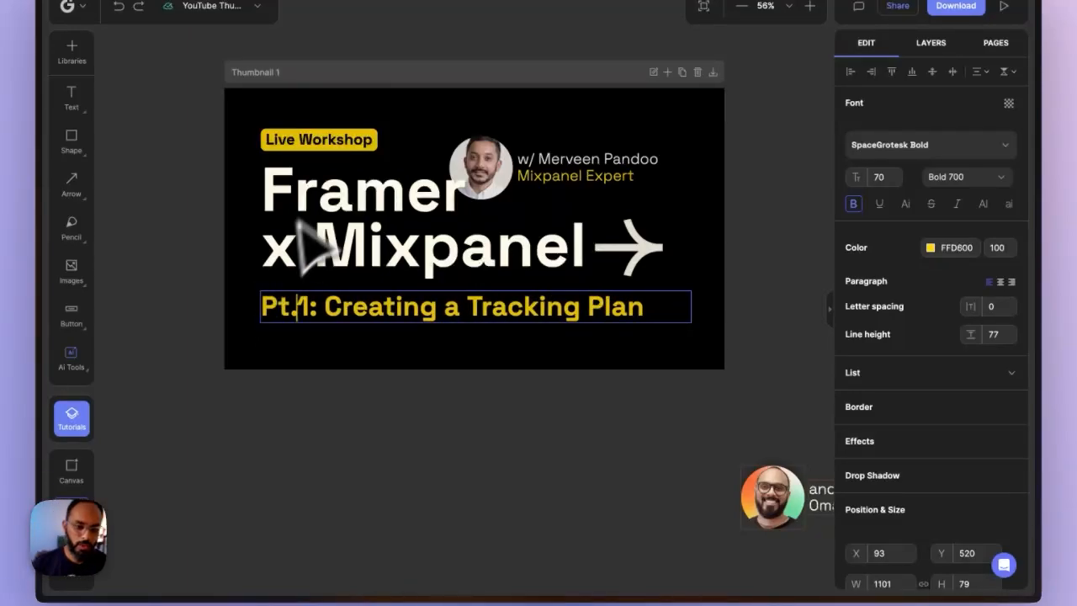
{"action": "left_click", "coordinate": [282, 335]}
{"action": "double_click", "coordinate": [307, 303]}
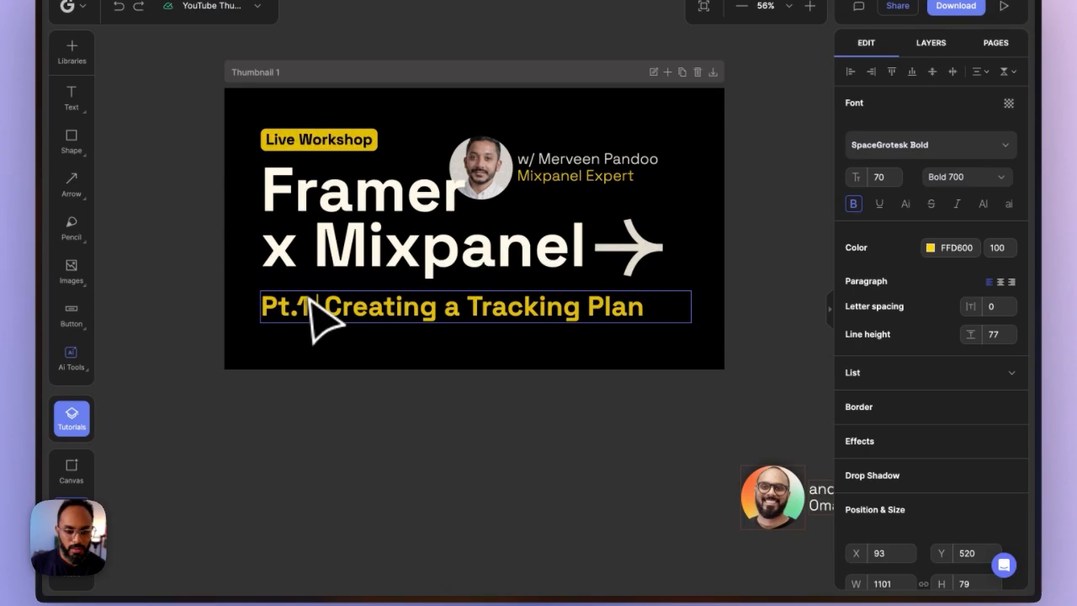
{"action": "left_click", "coordinate": [328, 421]}
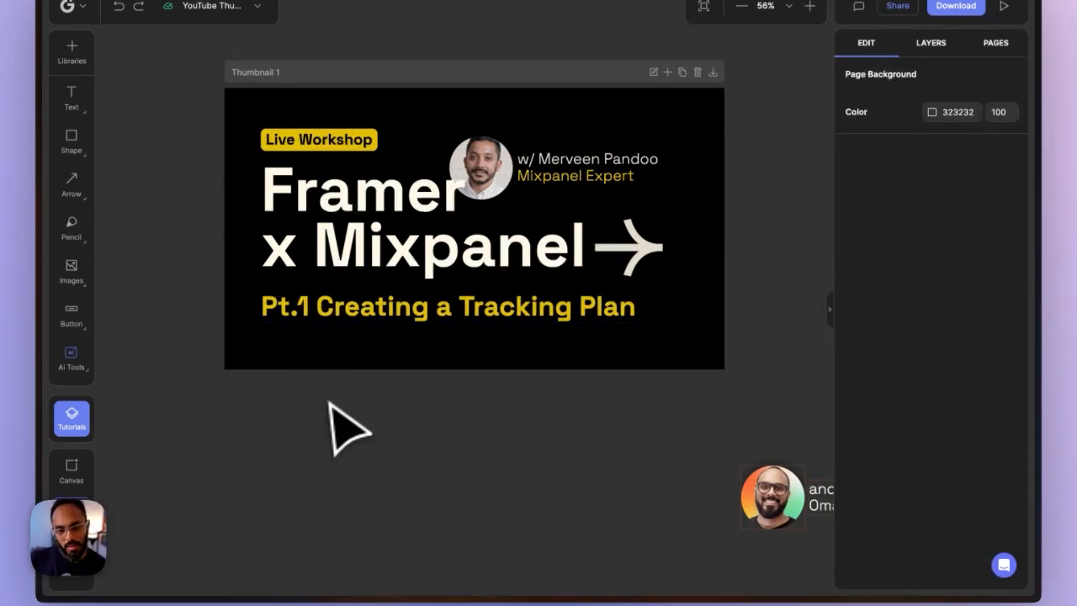
Remove the part-number prefix so the video title reads "Creating a Tracking Plan"
{"action": "double_click", "coordinate": [291, 299]}
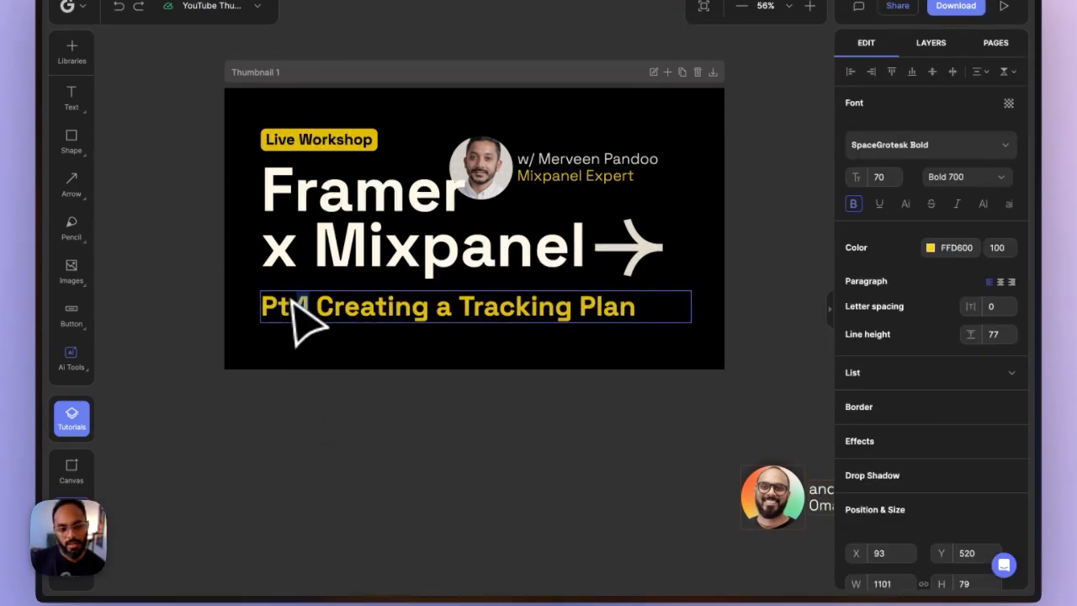
{"action": "left_click_drag", "start_coordinate": [311, 297], "coordinate": [213, 296]}
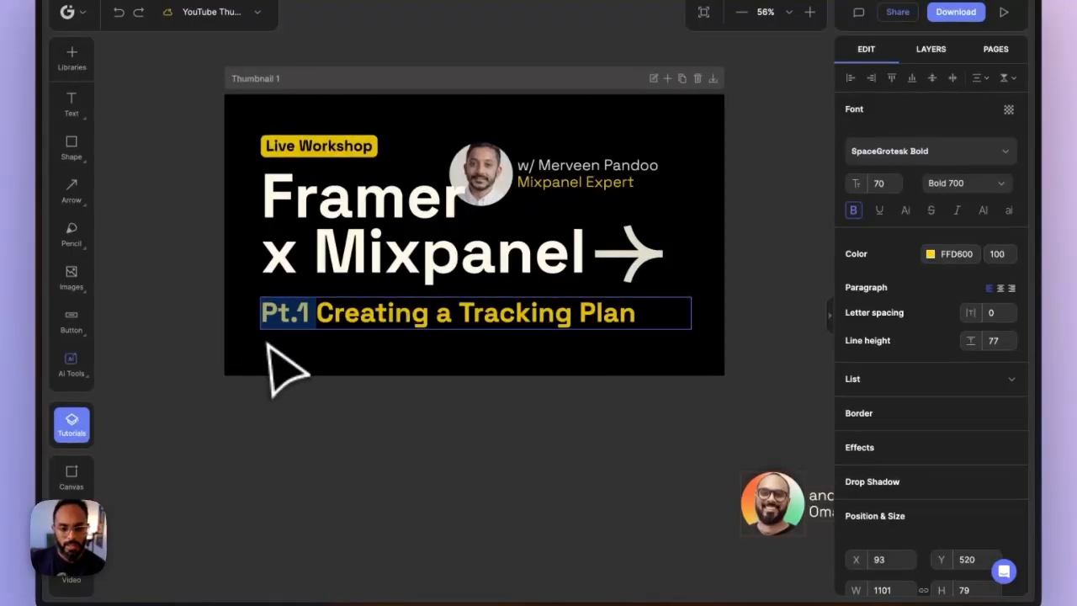
{"action": "key", "text": "BackSpace"}
{"action": "left_click", "coordinate": [314, 382]}
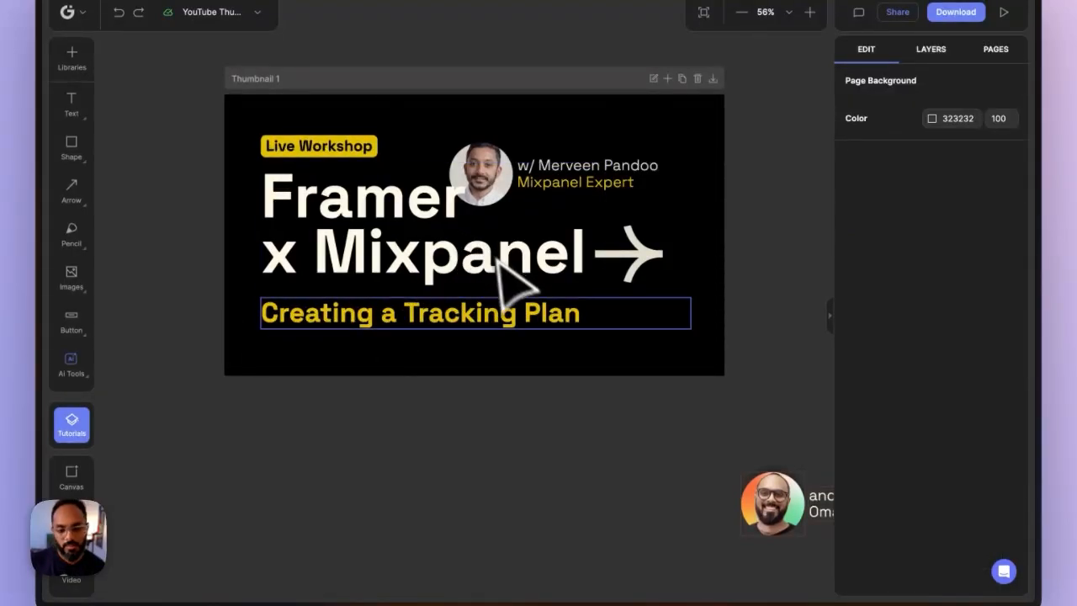
Narrow the "Creating a Tracking Plan" text box to fit its text, and enlarge the title to 920 by 89
{"action": "left_click", "coordinate": [529, 321]}
{"action": "left_click_drag", "start_coordinate": [692, 320], "coordinate": [587, 323]}
{"action": "left_click", "coordinate": [560, 412]}
{"action": "left_click", "coordinate": [485, 313]}
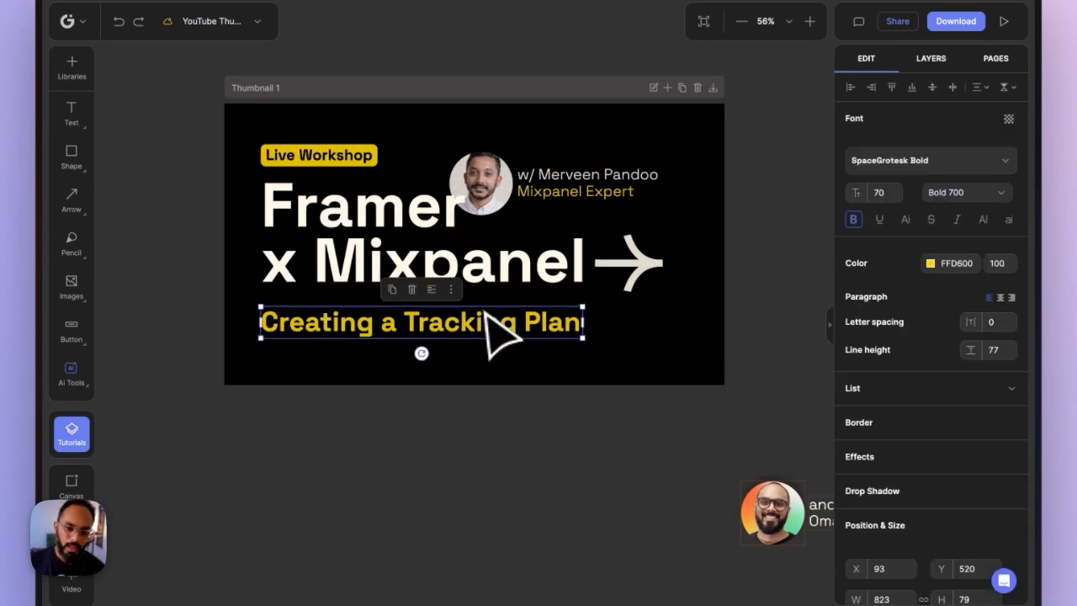
{"action": "left_click", "coordinate": [597, 317]}
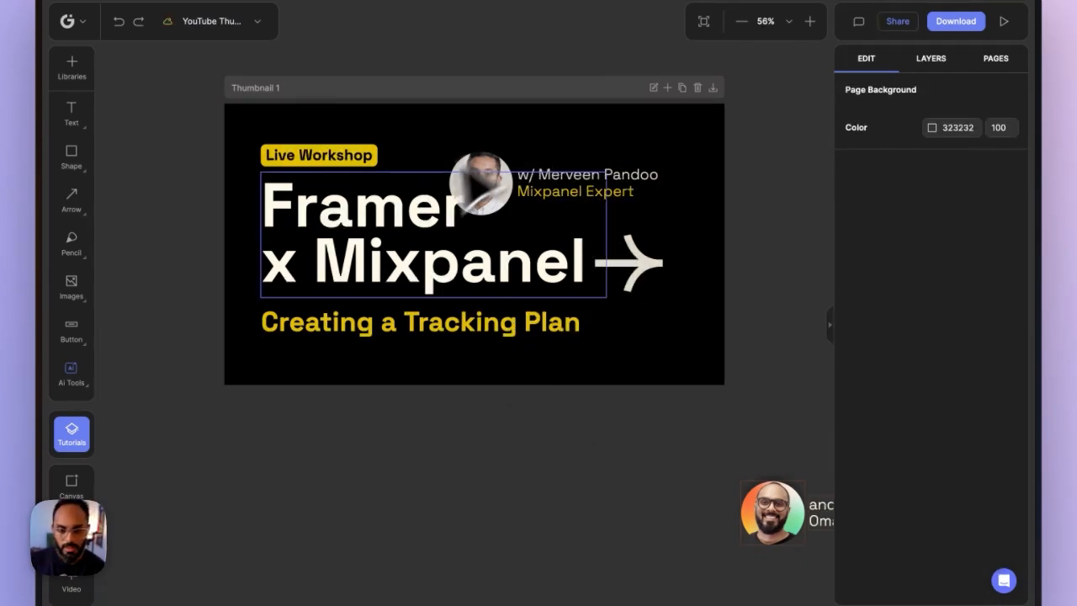
{"action": "left_click", "coordinate": [505, 329]}
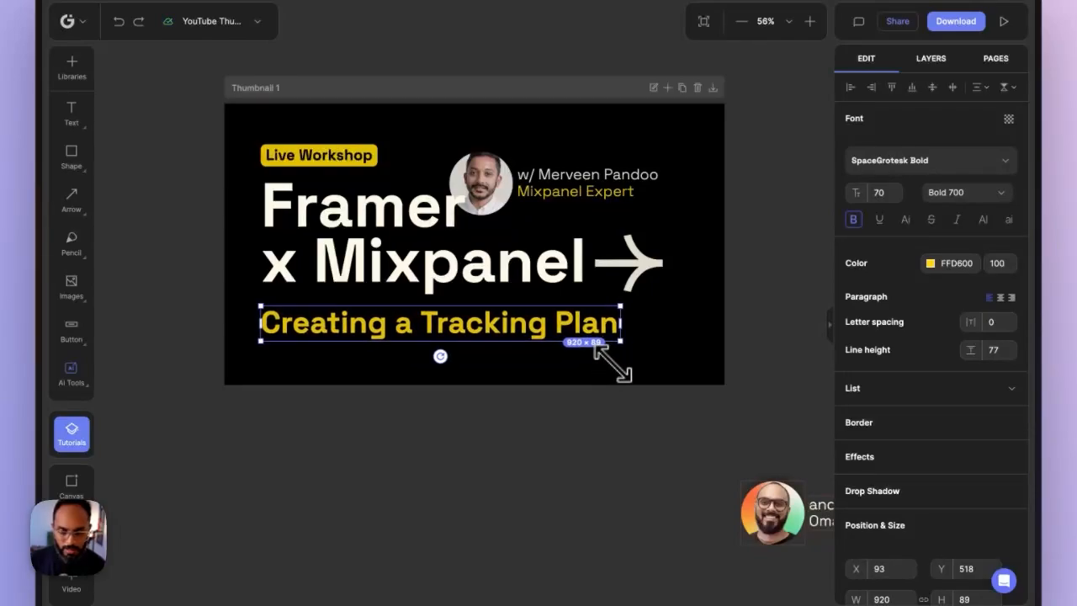
{"action": "left_click", "coordinate": [558, 421]}
Bring the tilted Framer logo from the earlier thumbnails into this one, placing it over "Framer" at about X 372, Y 133
{"action": "scroll", "coordinate": [536, 445], "scroll_direction": "down", "scroll_amount": 10}
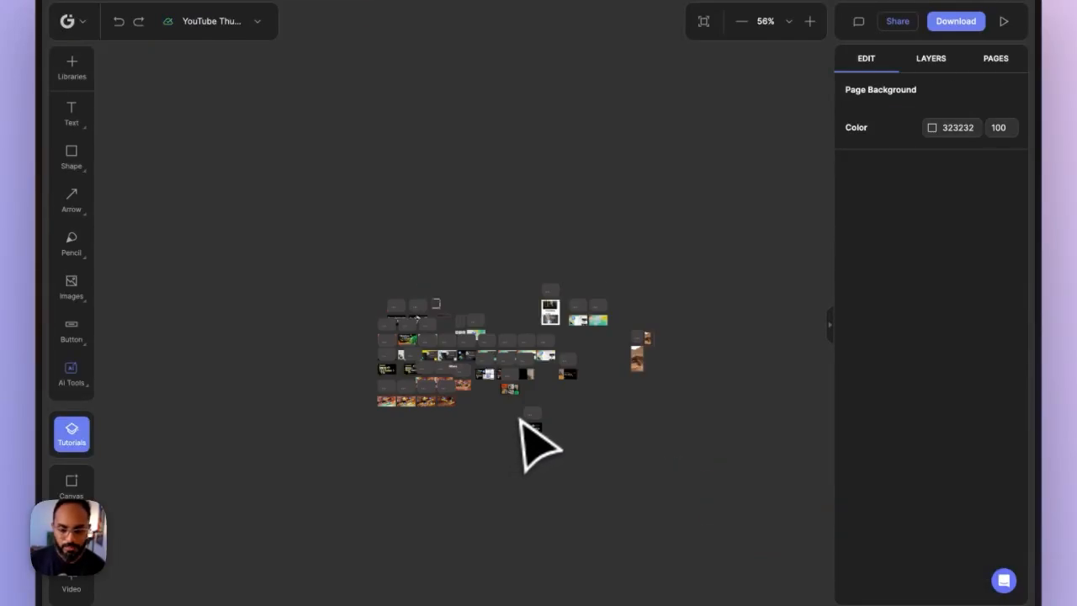
{"action": "scroll", "coordinate": [539, 446], "scroll_direction": "up", "scroll_amount": 5}
{"action": "left_click_drag", "start_coordinate": [479, 307], "coordinate": [448, 362]}
{"action": "scroll", "coordinate": [449, 350], "scroll_direction": "down", "scroll_amount": 4}
{"action": "left_click_drag", "start_coordinate": [409, 247], "coordinate": [414, 328]}
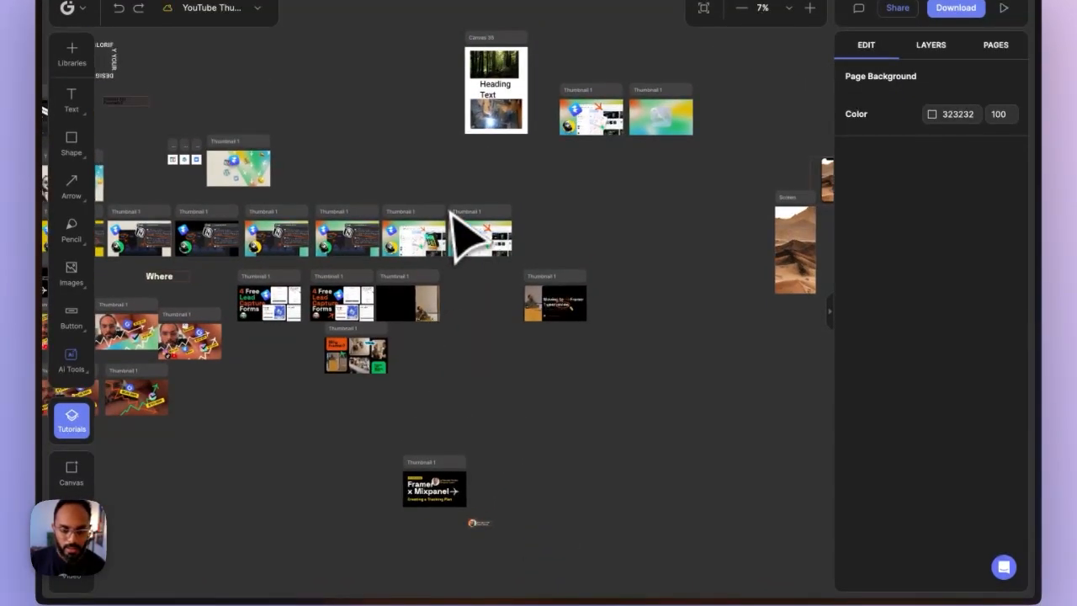
{"action": "left_click_drag", "start_coordinate": [457, 224], "coordinate": [404, 348]}
{"action": "scroll", "coordinate": [370, 443], "scroll_direction": "up", "scroll_amount": 10}
{"action": "left_click_drag", "start_coordinate": [383, 410], "coordinate": [212, 236]}
{"action": "scroll", "coordinate": [211, 236], "scroll_direction": "down", "scroll_amount": 5}
{"action": "scroll", "coordinate": [253, 237], "scroll_direction": "up", "scroll_amount": 1}
{"action": "left_click_drag", "start_coordinate": [262, 120], "coordinate": [360, 335]}
{"action": "scroll", "coordinate": [359, 334], "scroll_direction": "up", "scroll_amount": 5}
{"action": "left_click_drag", "start_coordinate": [359, 334], "coordinate": [370, 298]}
{"action": "left_click_drag", "start_coordinate": [369, 362], "coordinate": [368, 367]}
{"action": "left_click_drag", "start_coordinate": [366, 354], "coordinate": [402, 340]}
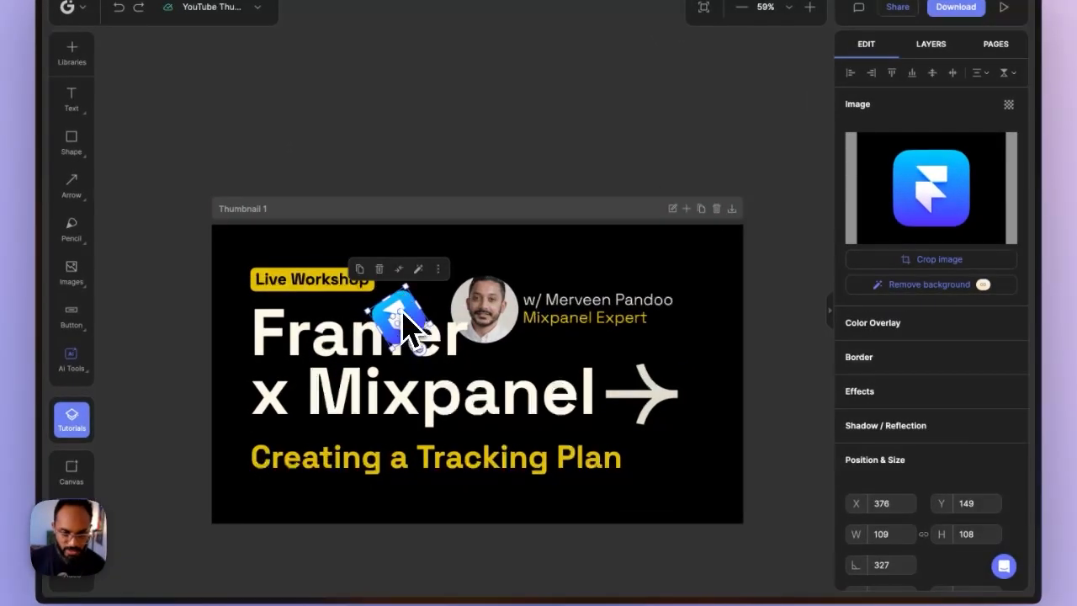
Send the Framer logo to the back so it sits behind the "Framer" headline
{"action": "right_click", "coordinate": [405, 314]}
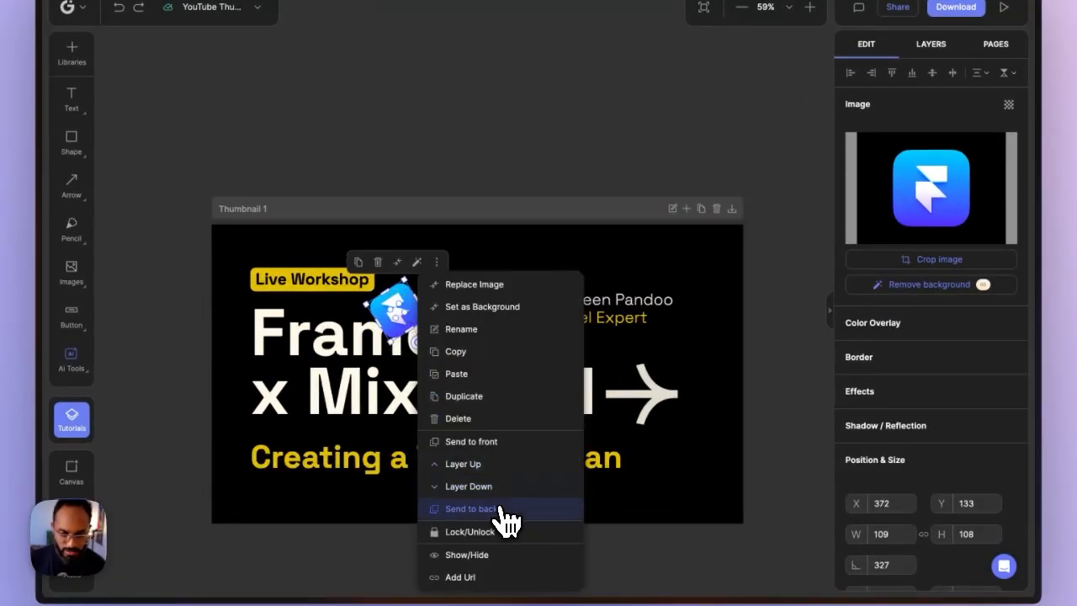
{"action": "left_click", "coordinate": [503, 509]}
{"action": "left_click", "coordinate": [523, 195]}
{"action": "left_click_drag", "start_coordinate": [505, 193], "coordinate": [378, 179]}
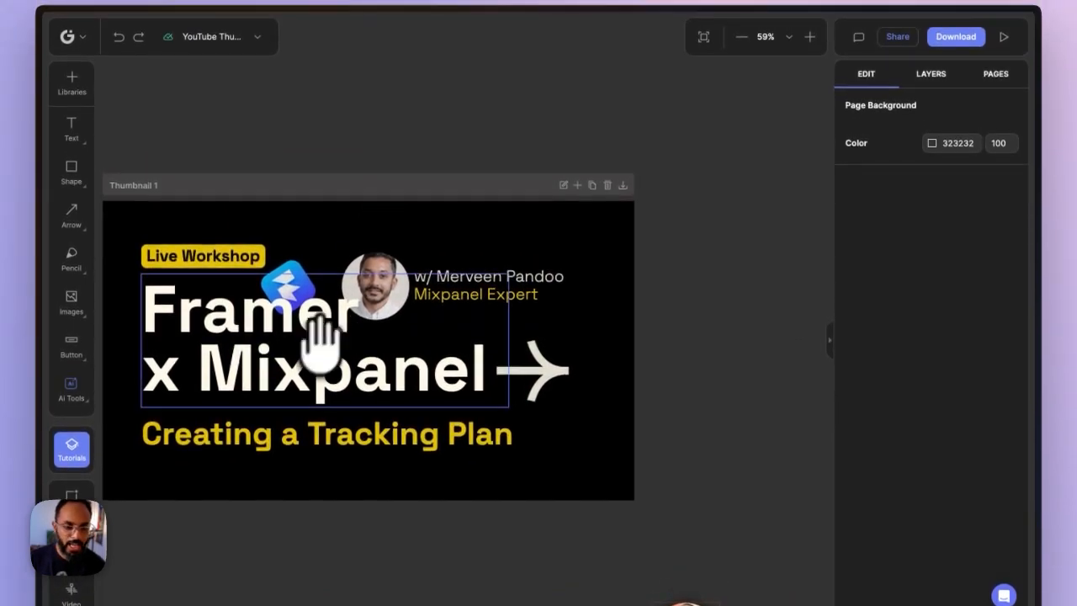
{"action": "left_click_drag", "start_coordinate": [324, 337], "coordinate": [488, 344]}
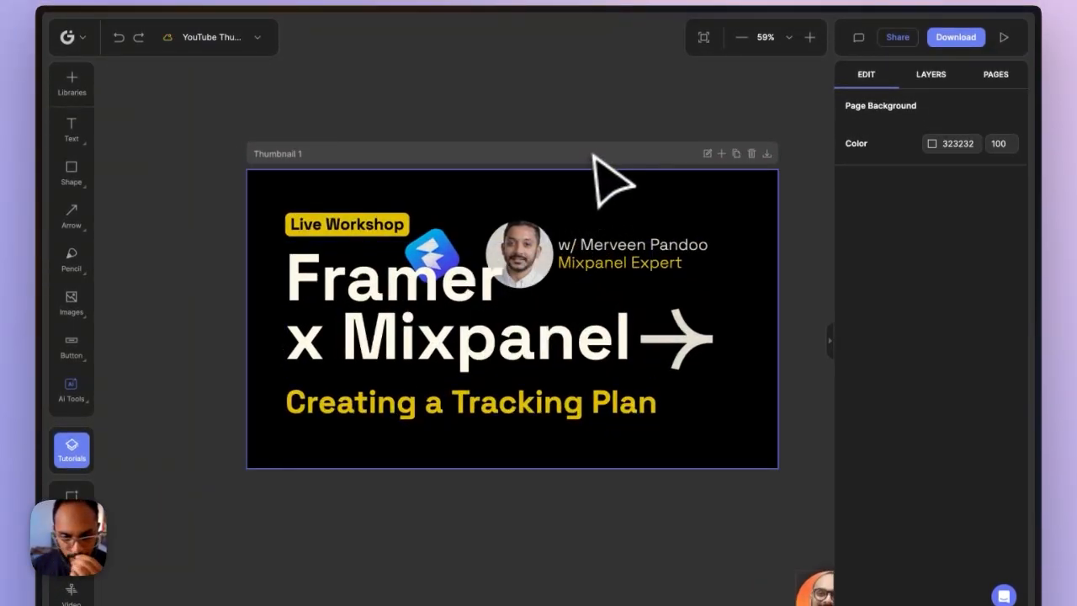
Examine the thumbnail's layers, including the locked Noise overlay, and check how the design reads at large and small sizes
{"action": "left_click", "coordinate": [502, 154]}
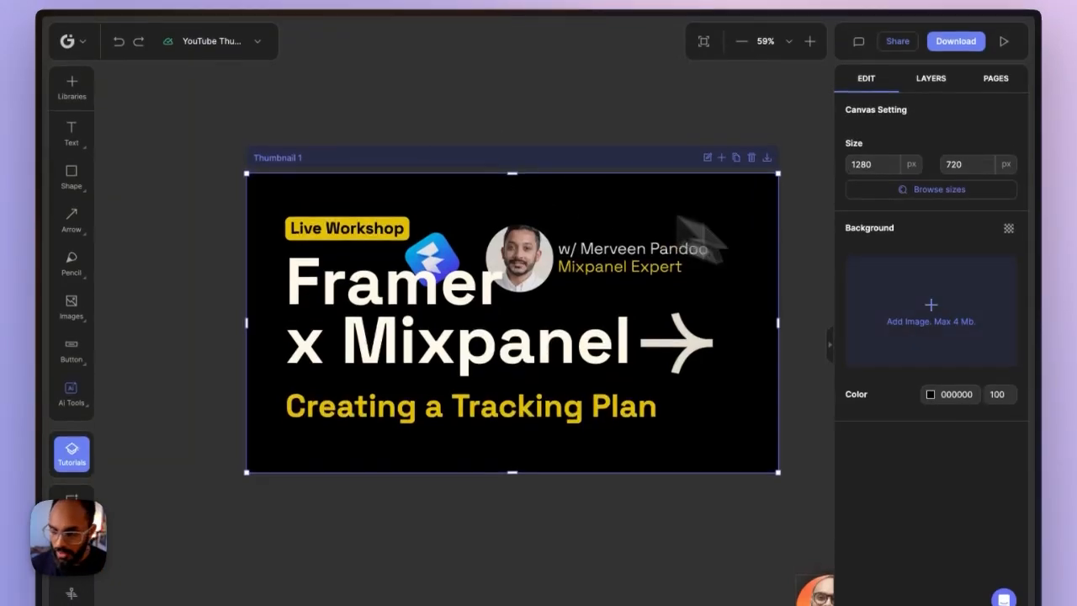
{"action": "left_click", "coordinate": [938, 93]}
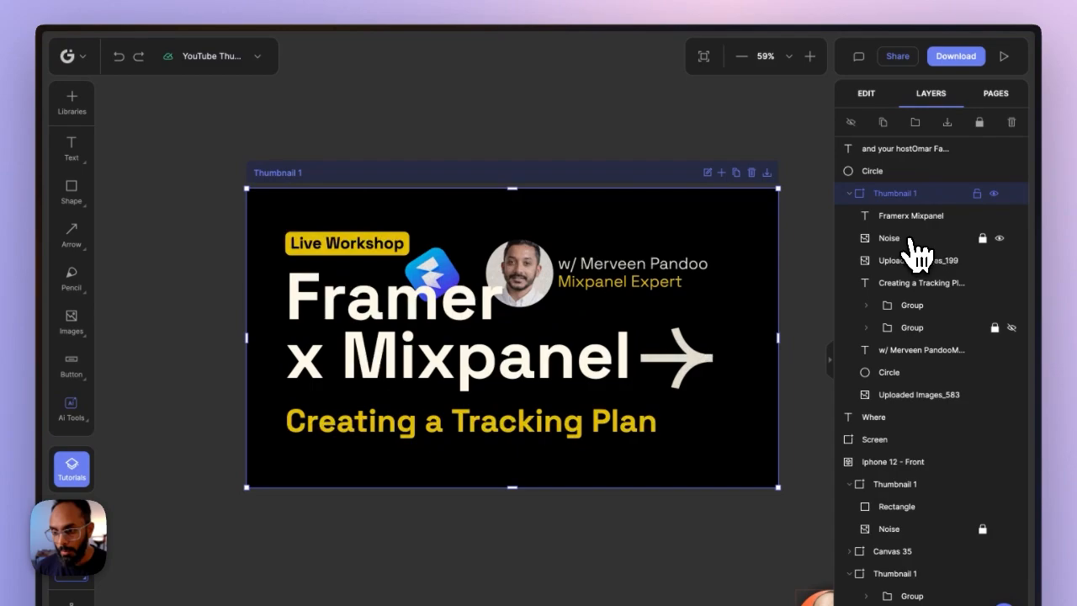
{"action": "left_click", "coordinate": [913, 241]}
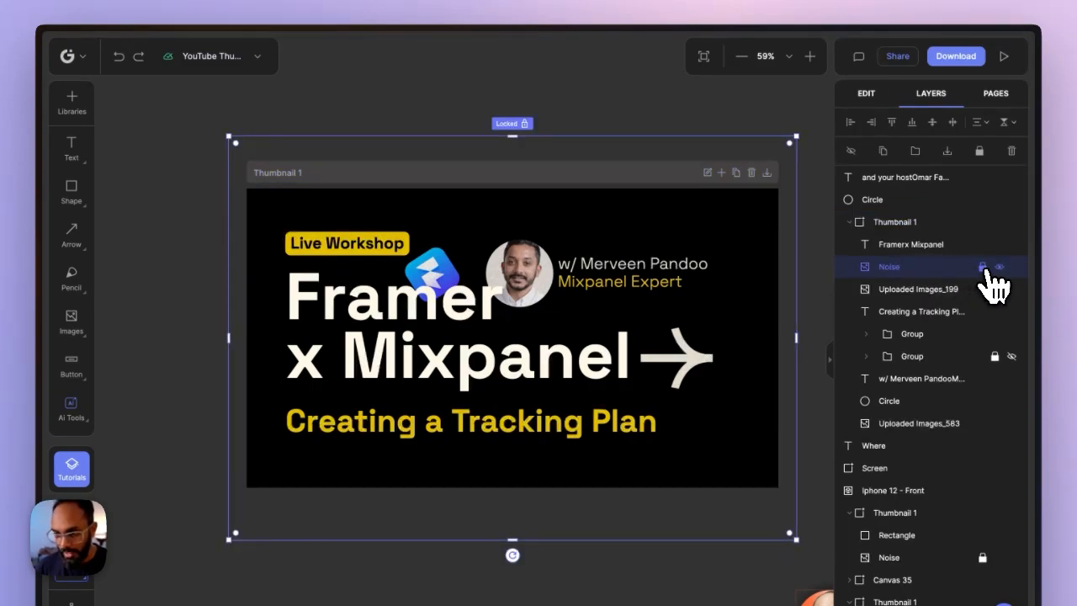
{"action": "left_click", "coordinate": [685, 132]}
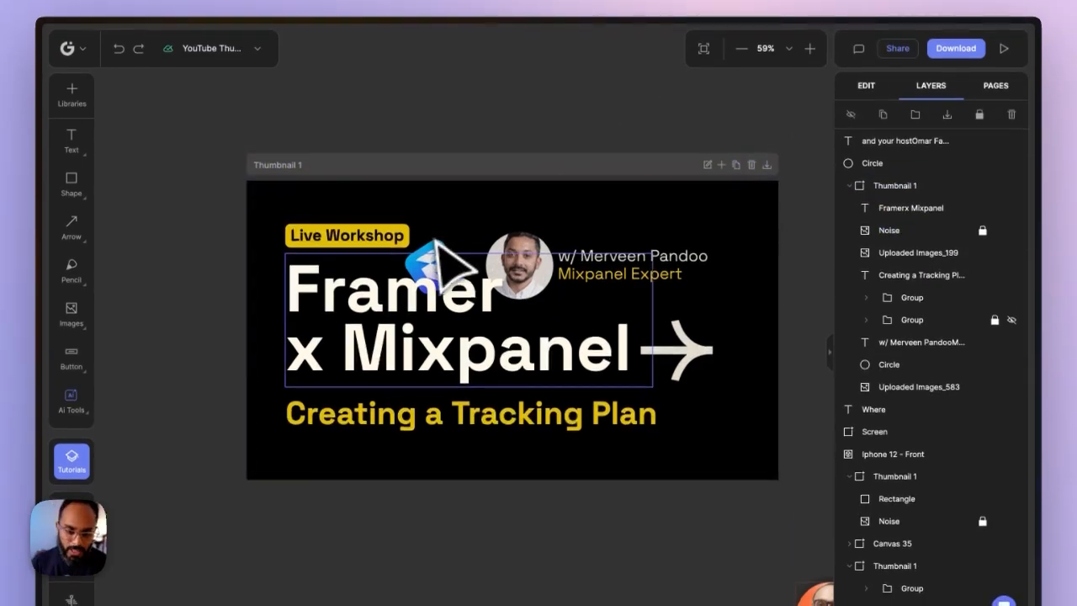
{"action": "scroll", "coordinate": [436, 240], "scroll_direction": "up", "scroll_amount": 10}
{"action": "scroll", "coordinate": [432, 239], "scroll_direction": "down", "scroll_amount": 7}
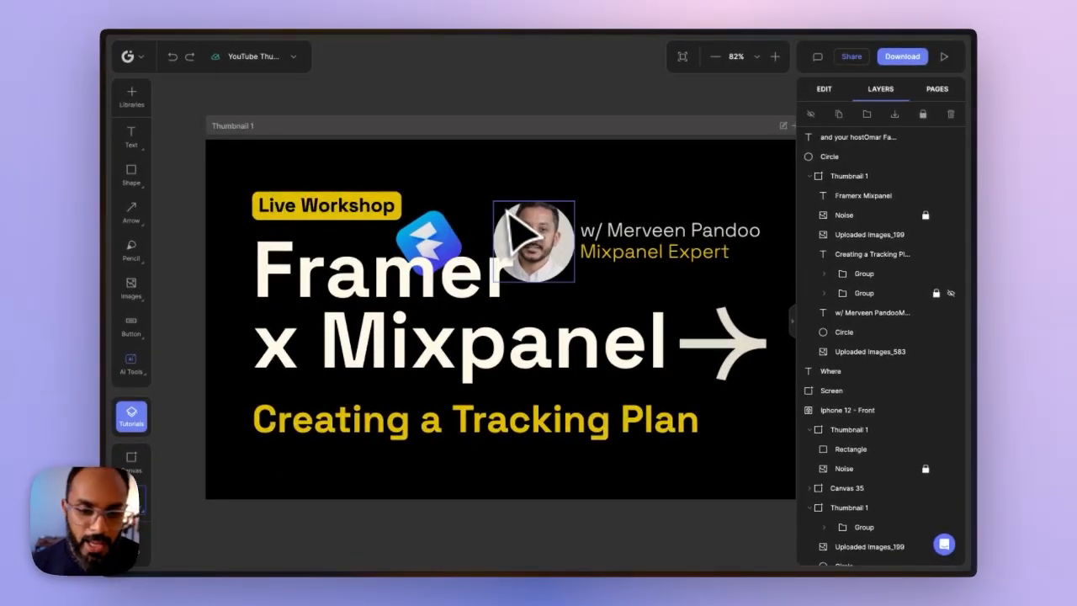
{"action": "scroll", "coordinate": [434, 318], "scroll_direction": "up", "scroll_amount": 2}
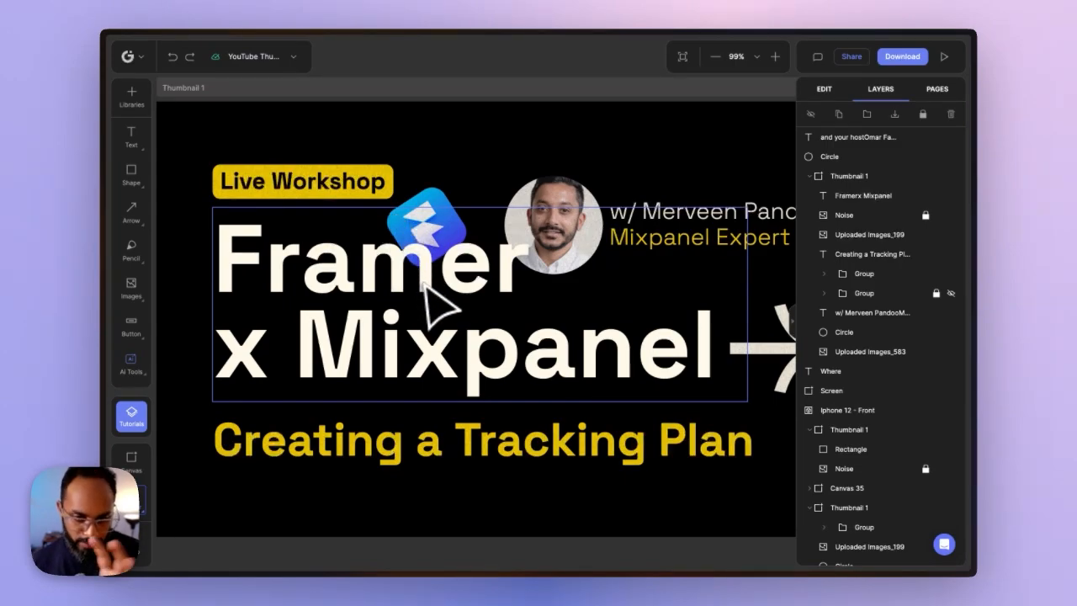
{"action": "scroll", "coordinate": [415, 284], "scroll_direction": "down", "scroll_amount": 3}
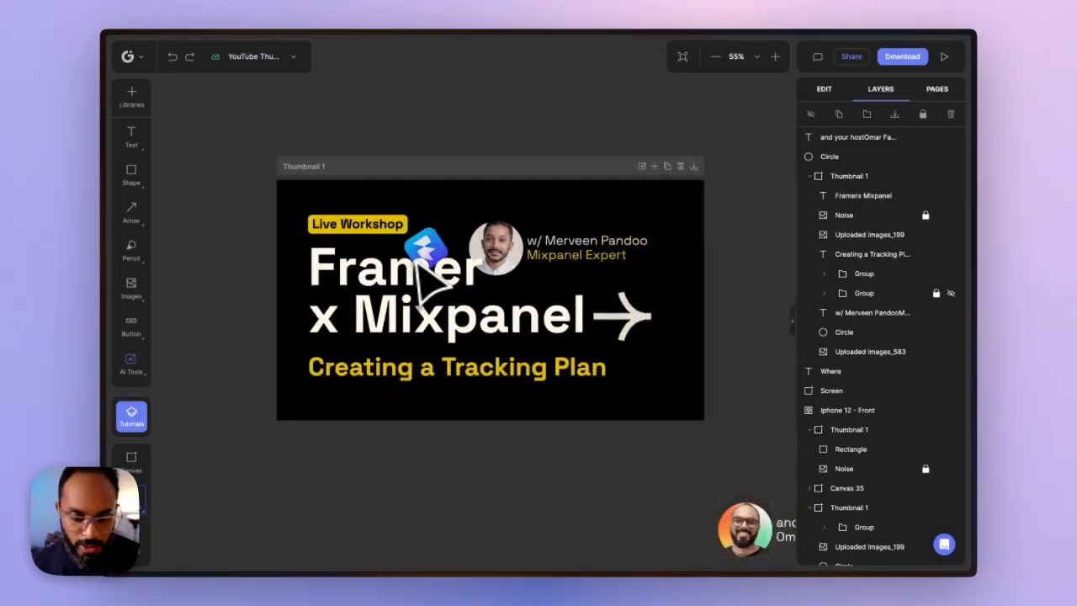
{"action": "scroll", "coordinate": [497, 195], "scroll_direction": "down", "scroll_amount": 5}
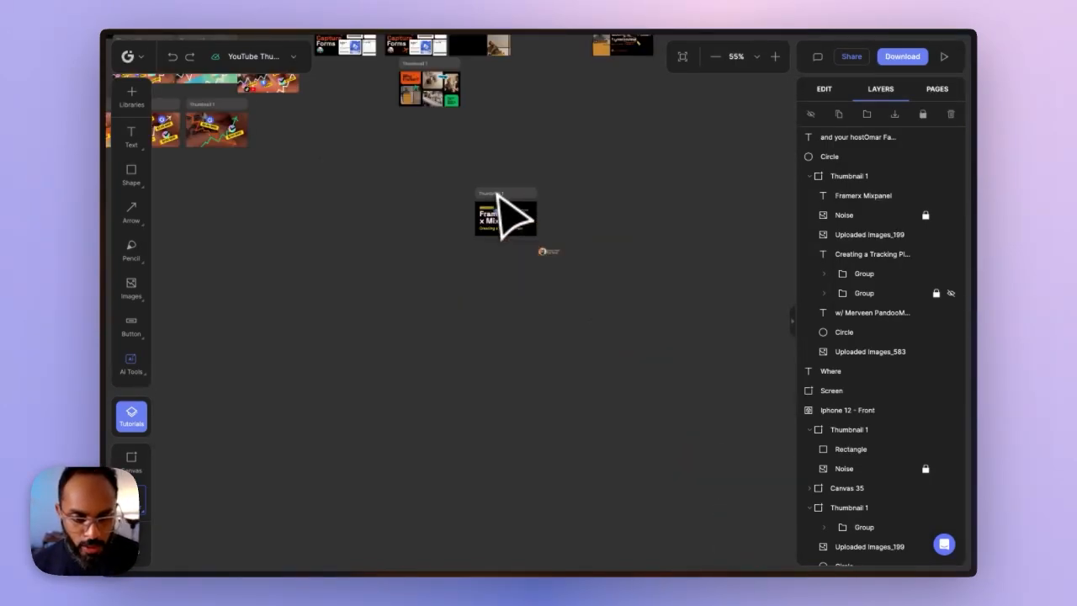
{"action": "scroll", "coordinate": [503, 201], "scroll_direction": "up", "scroll_amount": 2}
Search Google Images for "mixpanel logo" and open the purple X symbol from Seeklogo
{"action": "key", "text": "super+t"}
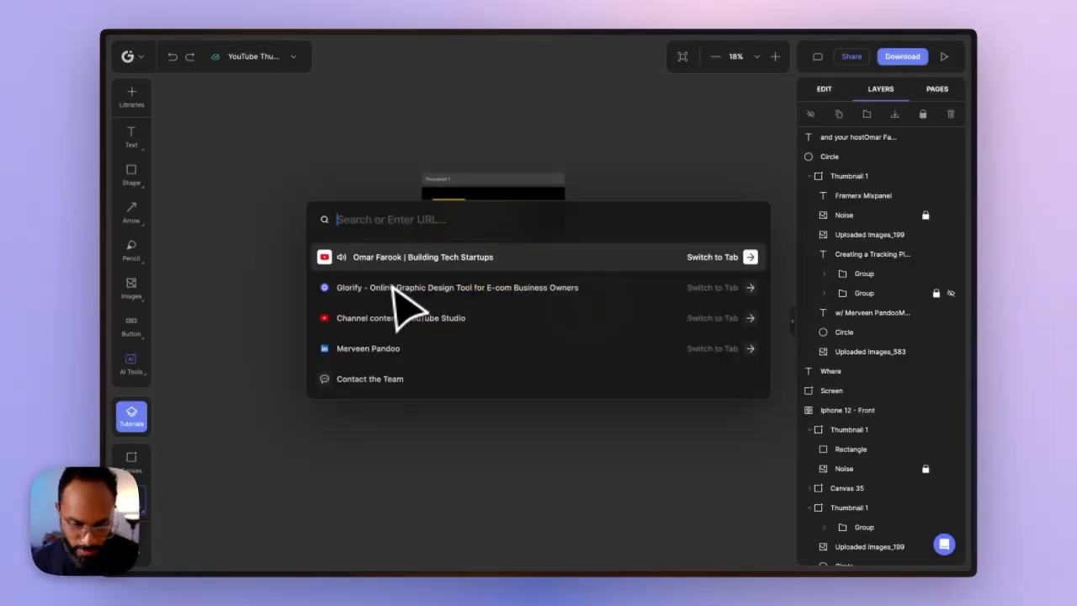
{"action": "type", "text": "mixpanel logo"}
{"action": "key", "text": "Return"}
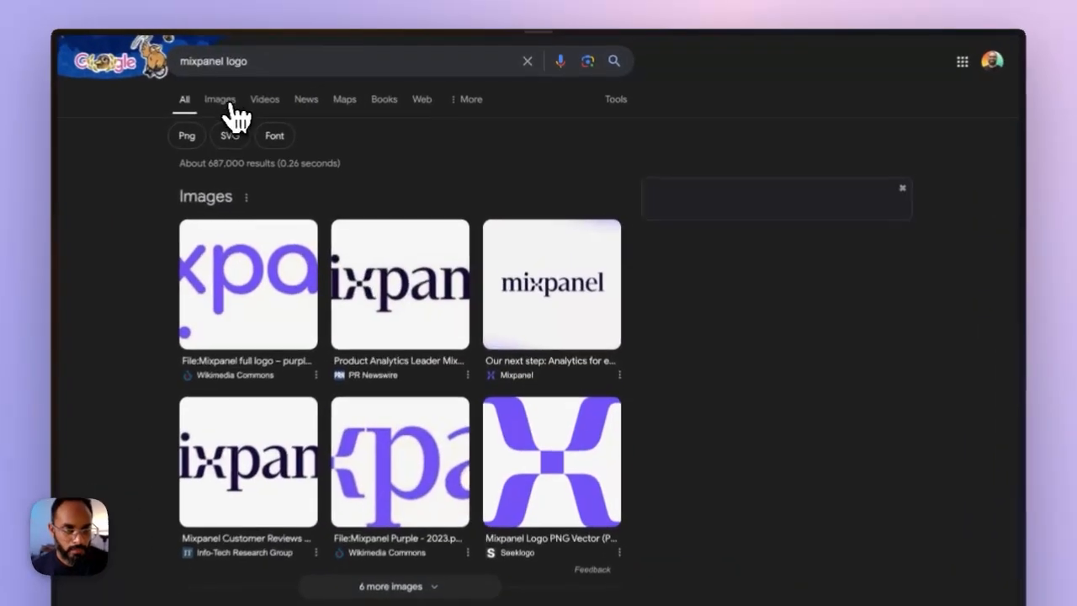
{"action": "left_click", "coordinate": [252, 92]}
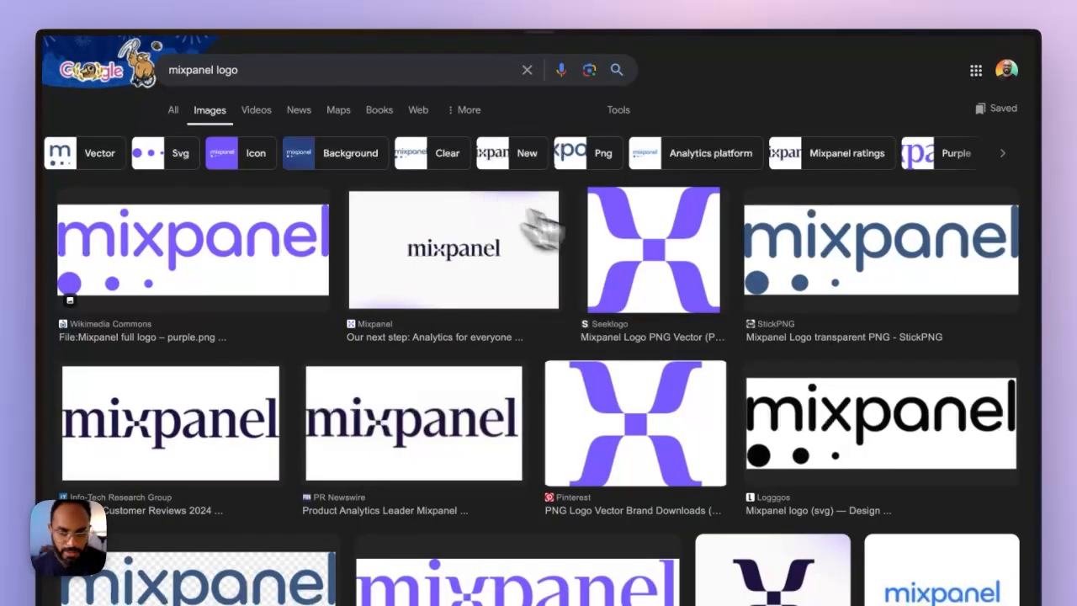
{"action": "left_click", "coordinate": [649, 269]}
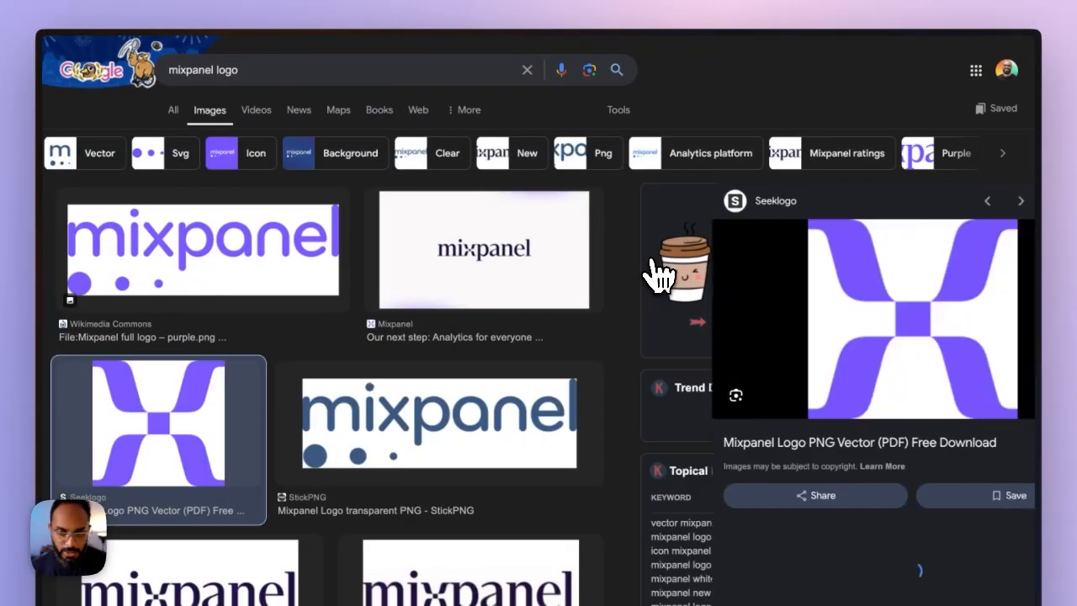
Open the transparent Mixpanel X symbol from Census among the related images and copy the image
{"action": "scroll", "coordinate": [770, 311], "scroll_direction": "down", "scroll_amount": 1}
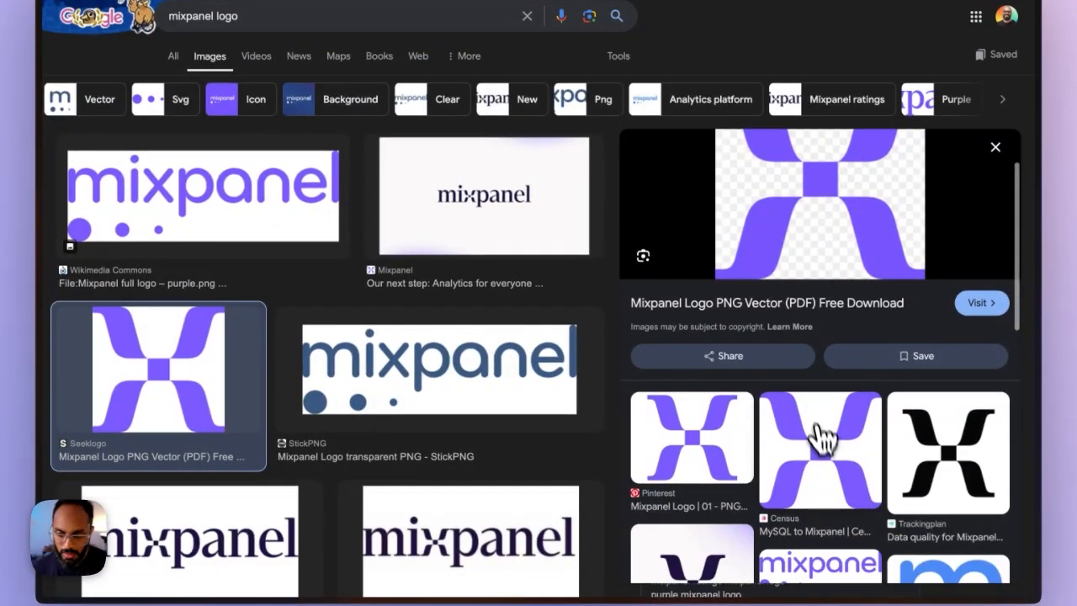
{"action": "left_click", "coordinate": [818, 440]}
{"action": "right_click", "coordinate": [769, 269]}
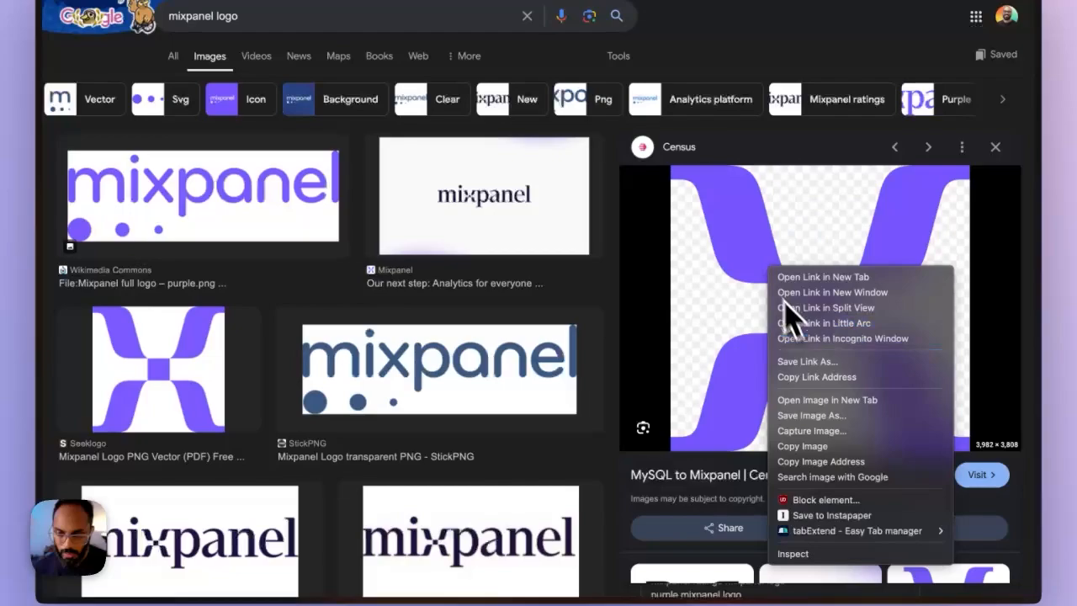
{"action": "left_click", "coordinate": [829, 446]}
Switch to the Glorify tab, paste the copied symbol, and place it on the empty canvas below the thumbnail
{"action": "mouse_move", "coordinate": [40, 44]}
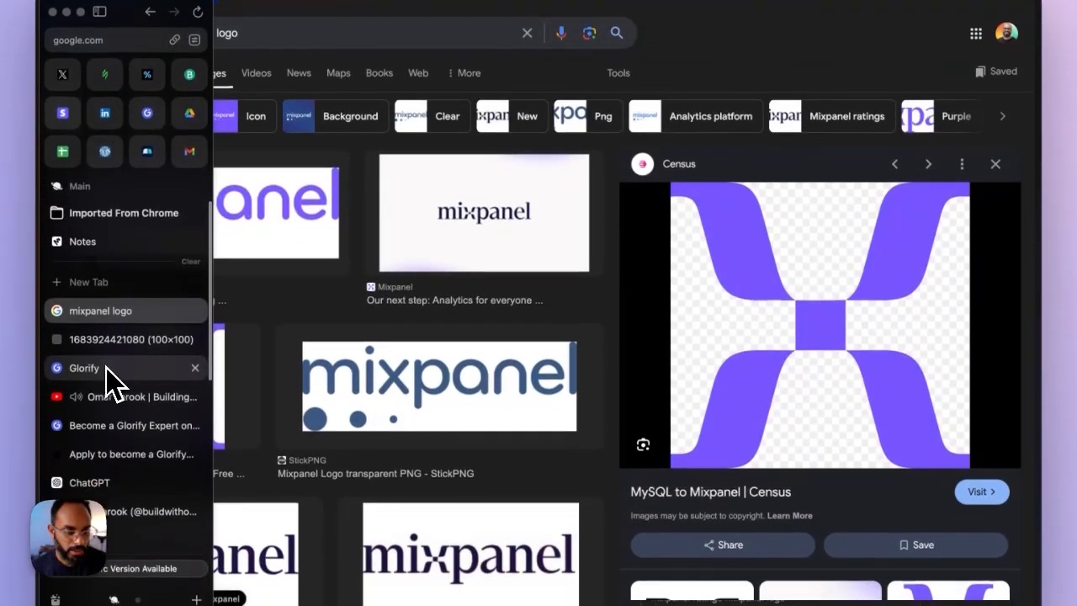
{"action": "left_click", "coordinate": [84, 391]}
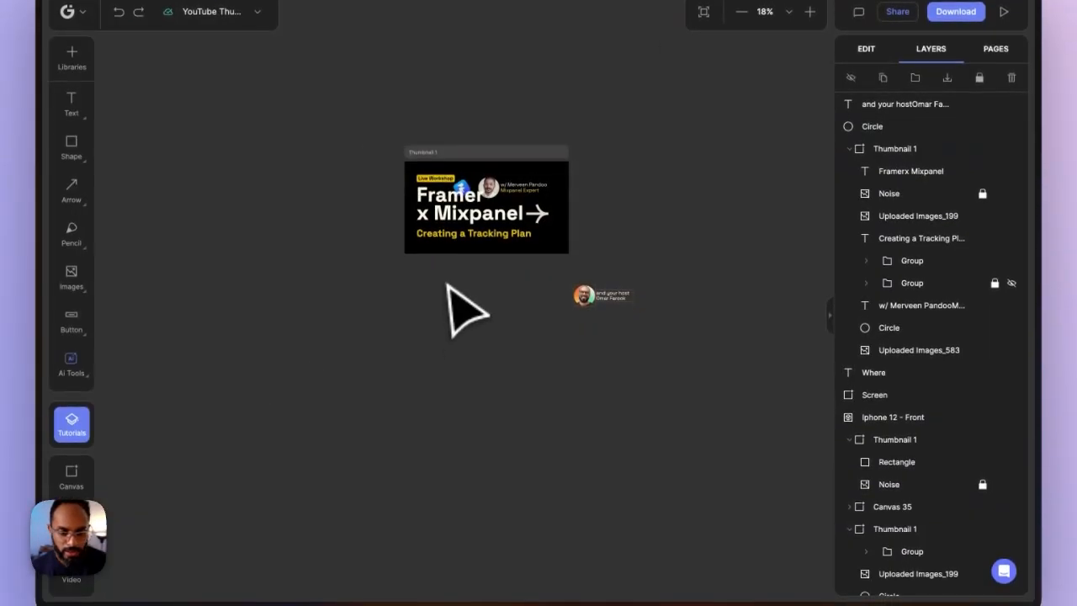
{"action": "key", "text": "super+v"}
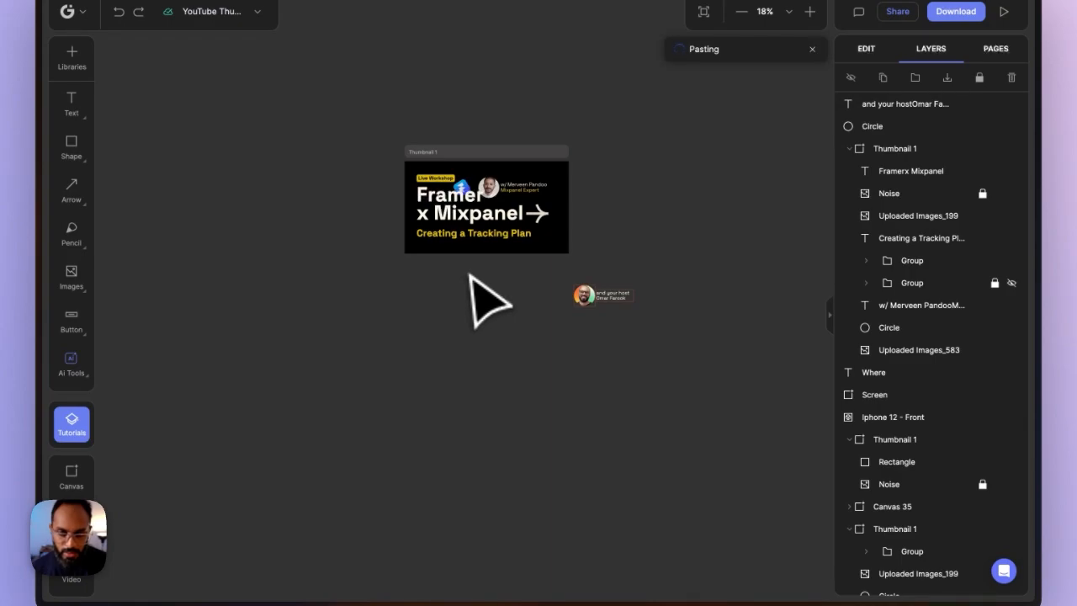
{"action": "left_click_drag", "start_coordinate": [577, 304], "coordinate": [324, 335]}
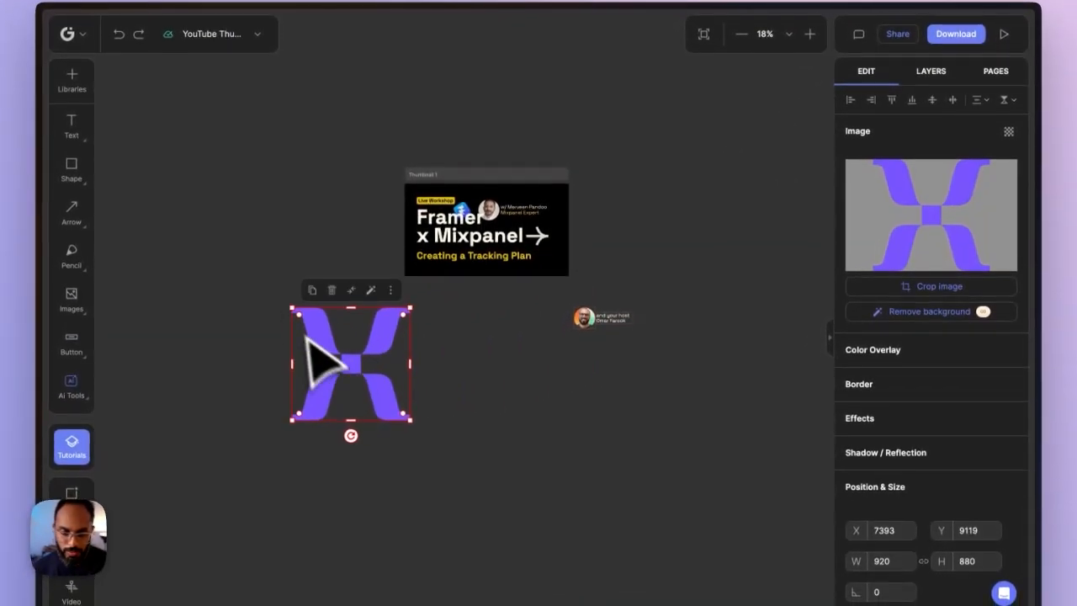
Draw a square shape about 404 × 404 on the empty canvas beside the thumbnail
{"action": "left_click", "coordinate": [193, 197]}
{"action": "left_click", "coordinate": [82, 166]}
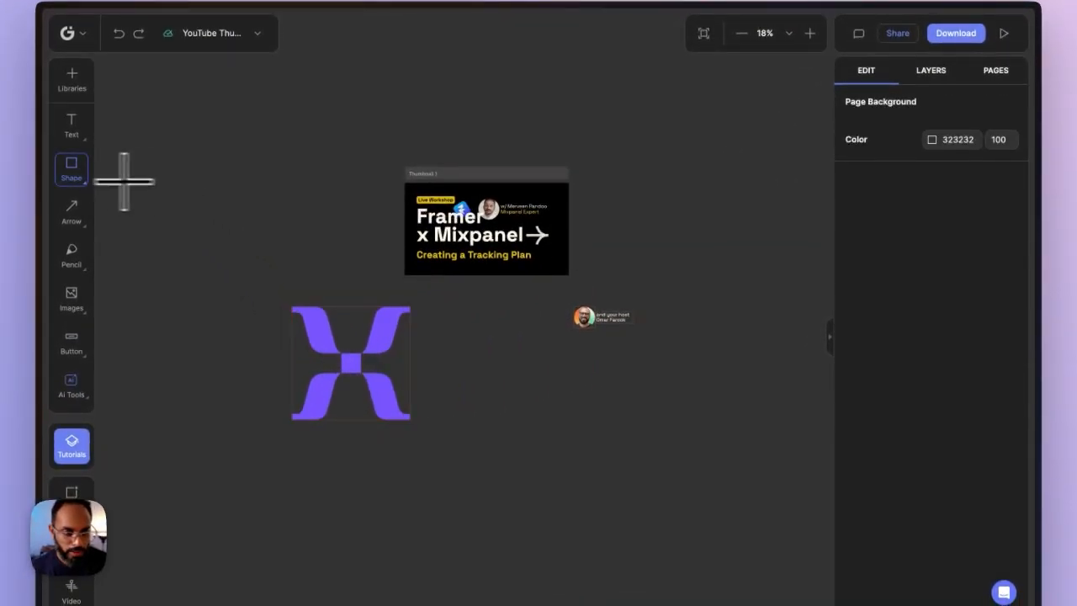
{"action": "left_click_drag", "start_coordinate": [274, 226], "coordinate": [277, 231]}
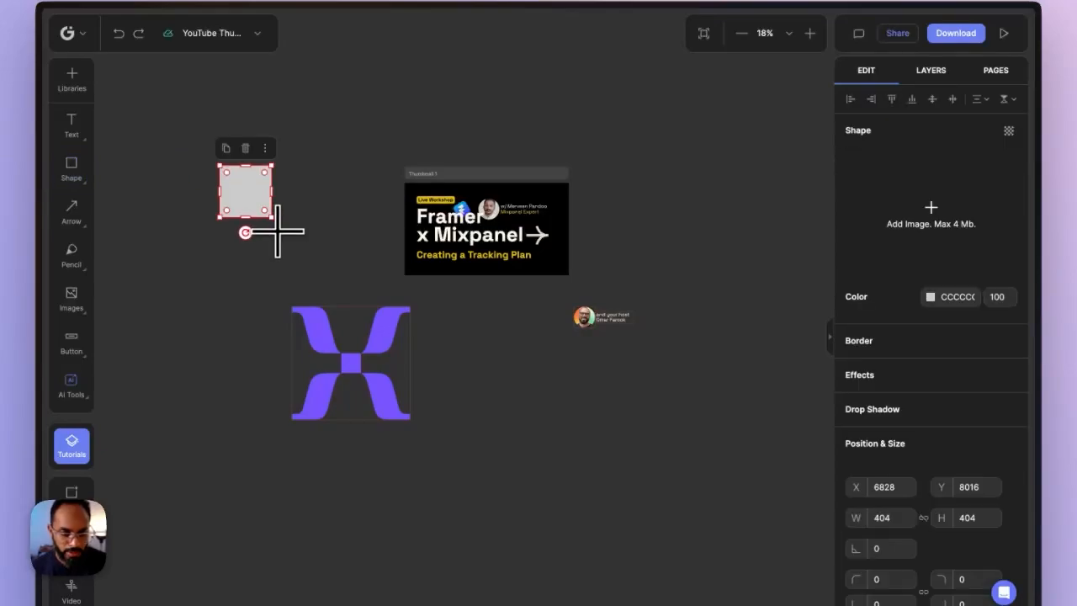
{"action": "left_click", "coordinate": [292, 246]}
Delete the pasted symbol and fill the square with the Mixpanel symbol from the uploaded images
{"action": "left_click", "coordinate": [313, 315]}
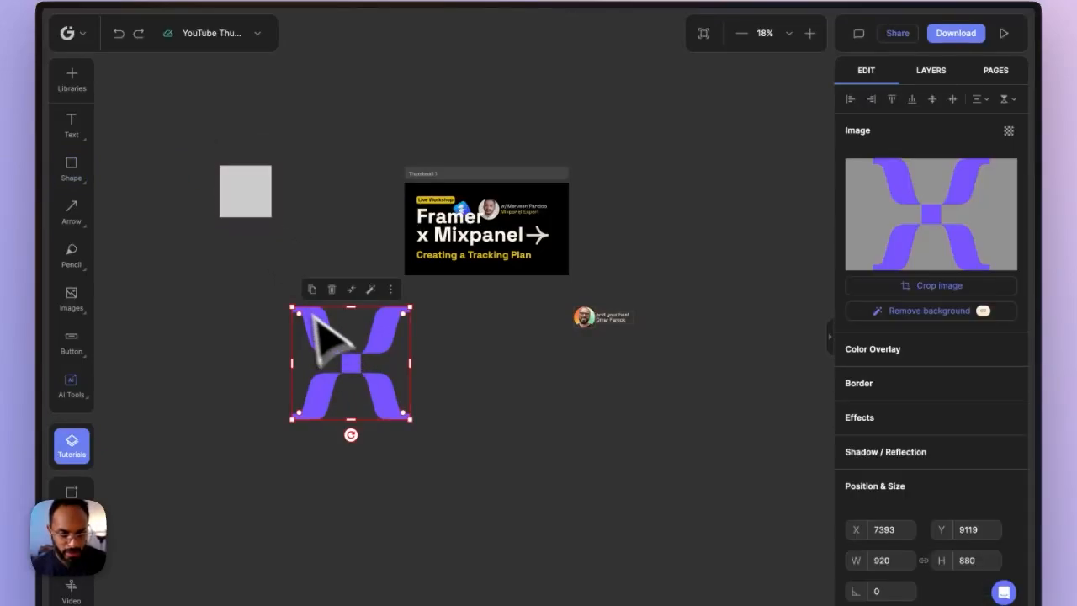
{"action": "left_click", "coordinate": [234, 194]}
{"action": "left_click", "coordinate": [925, 215]}
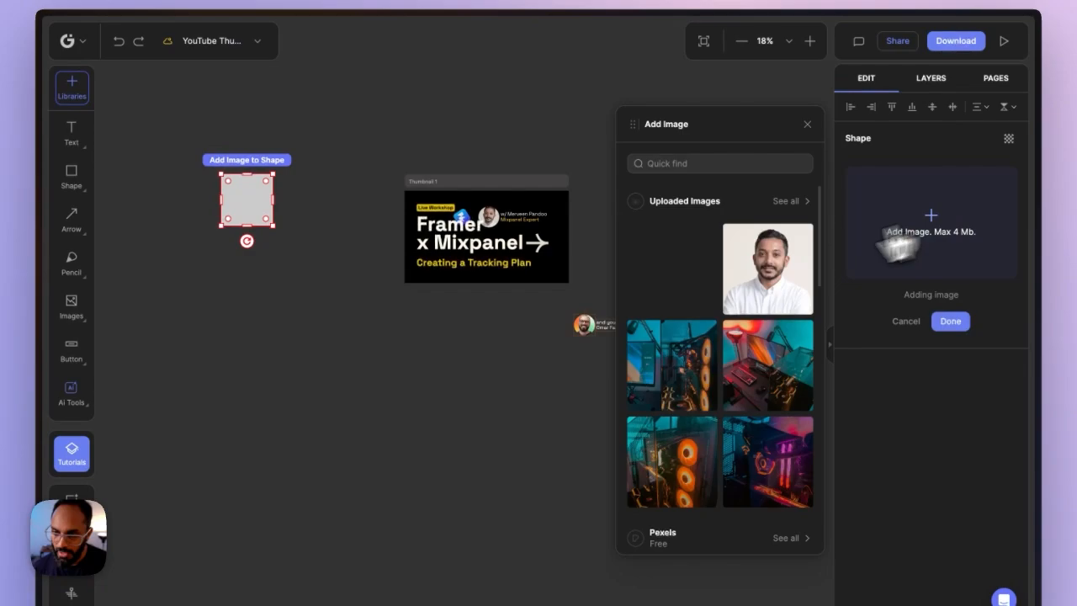
{"action": "left_click", "coordinate": [671, 284]}
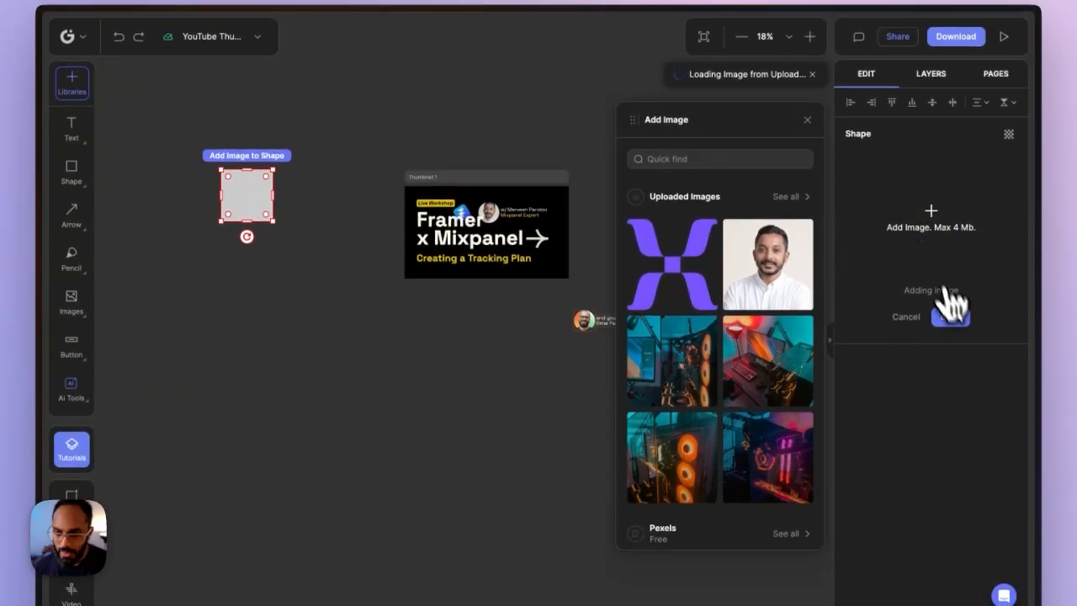
{"action": "left_click", "coordinate": [950, 321]}
Set the Mixpanel square's background colour to white (FFFFFF) and round its corners to a radius of about 97
{"action": "left_click", "coordinate": [932, 357]}
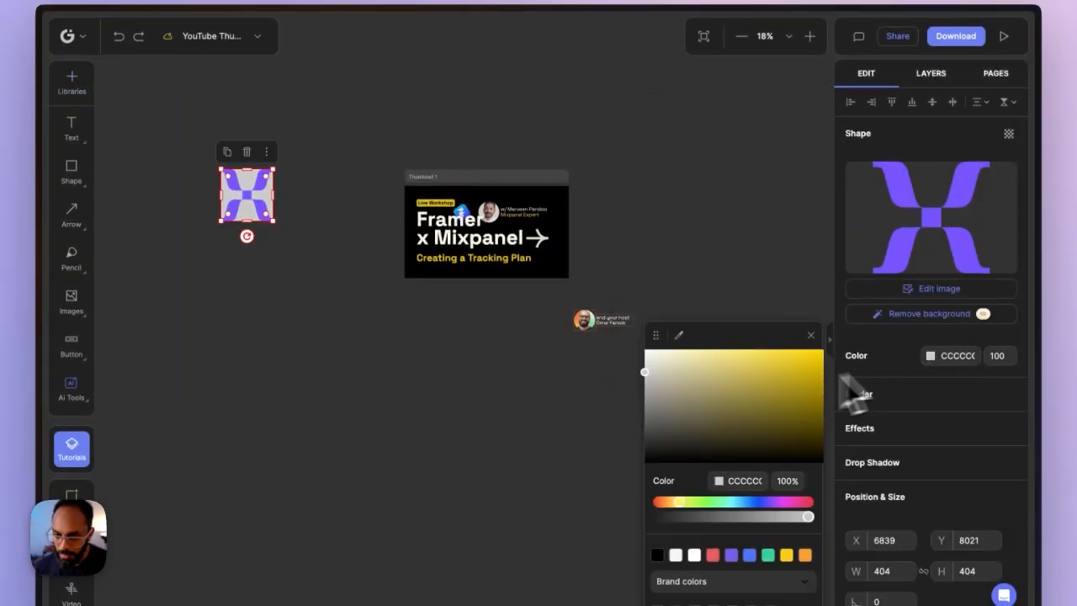
{"action": "mouse_move", "coordinate": [787, 421]}
{"action": "left_mouse_down"}
{"action": "mouse_move", "coordinate": [793, 430]}
{"action": "mouse_move", "coordinate": [749, 365]}
{"action": "mouse_move", "coordinate": [544, 308]}
{"action": "mouse_move", "coordinate": [312, 336]}
{"action": "left_mouse_up"}
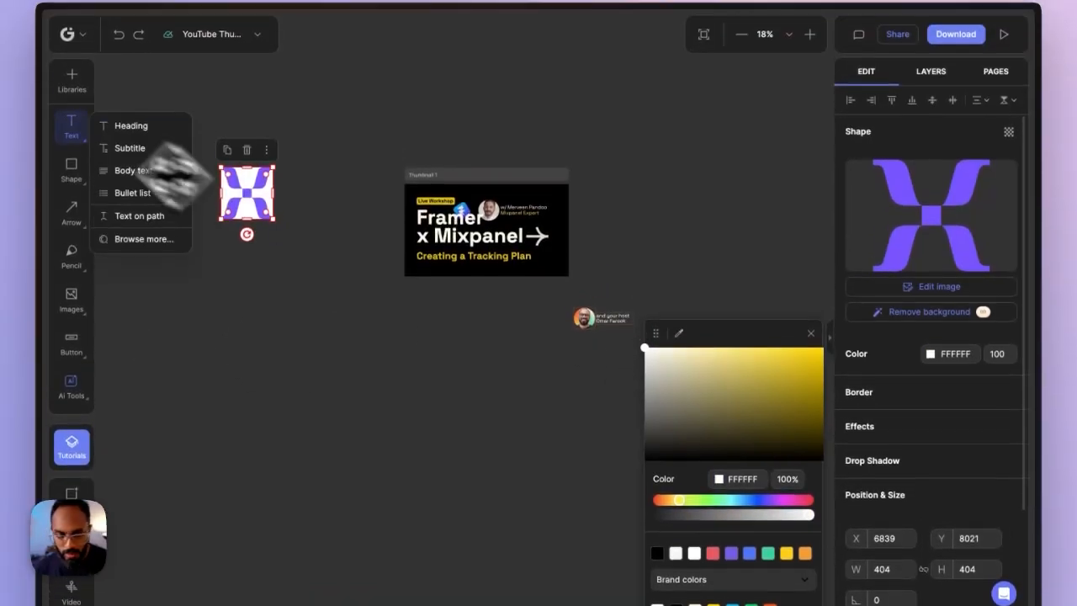
{"action": "scroll", "coordinate": [261, 160], "scroll_direction": "up", "scroll_amount": 5}
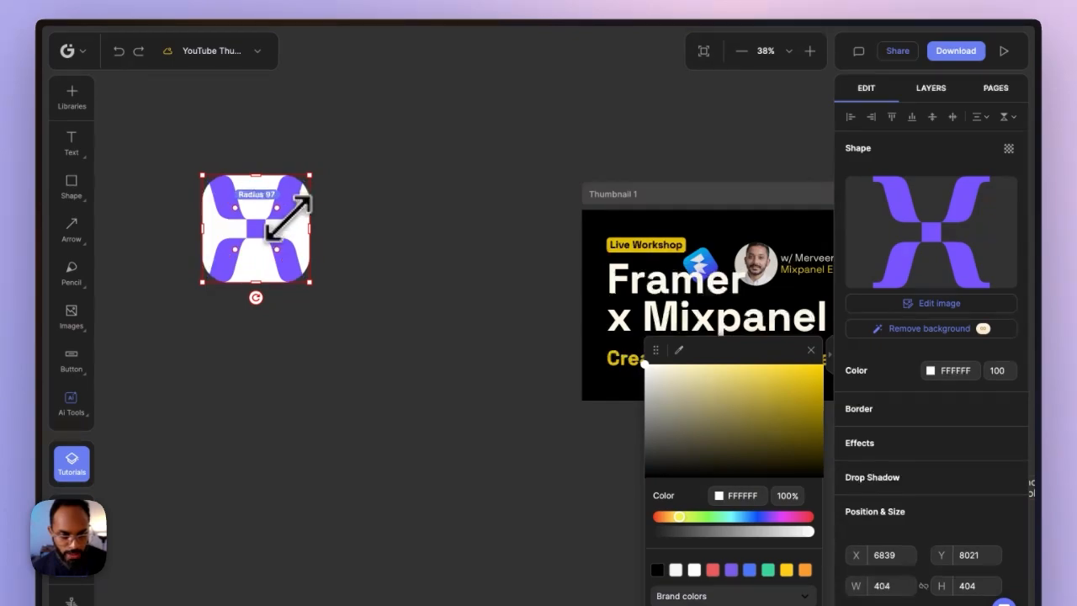
Scale down the purple symbol inside the white square so it has a margin on all sides
{"action": "left_click", "coordinate": [936, 305]}
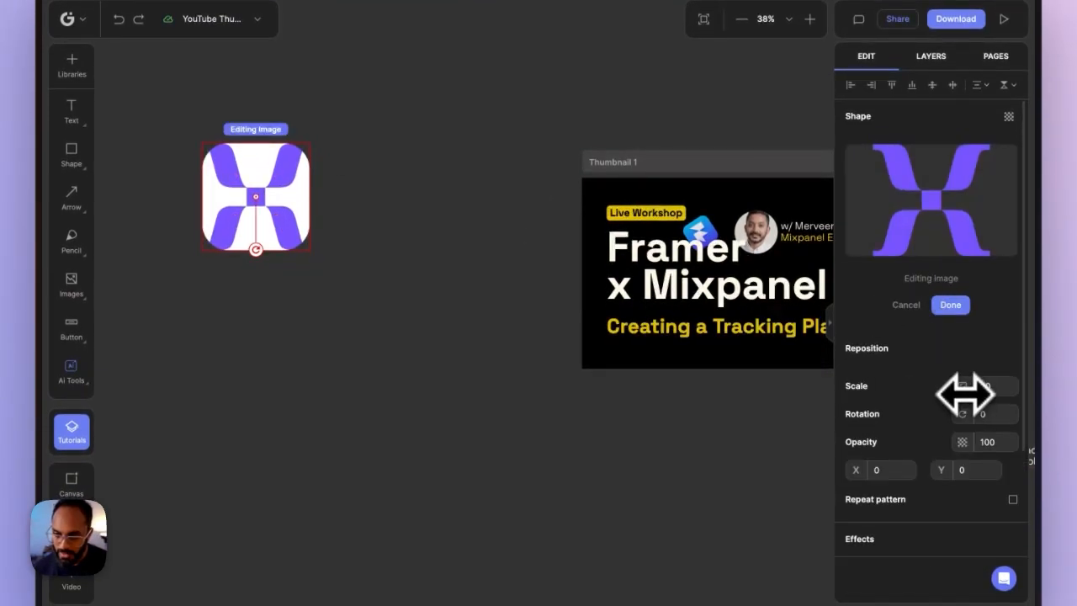
{"action": "left_click_drag", "start_coordinate": [966, 391], "coordinate": [960, 388]}
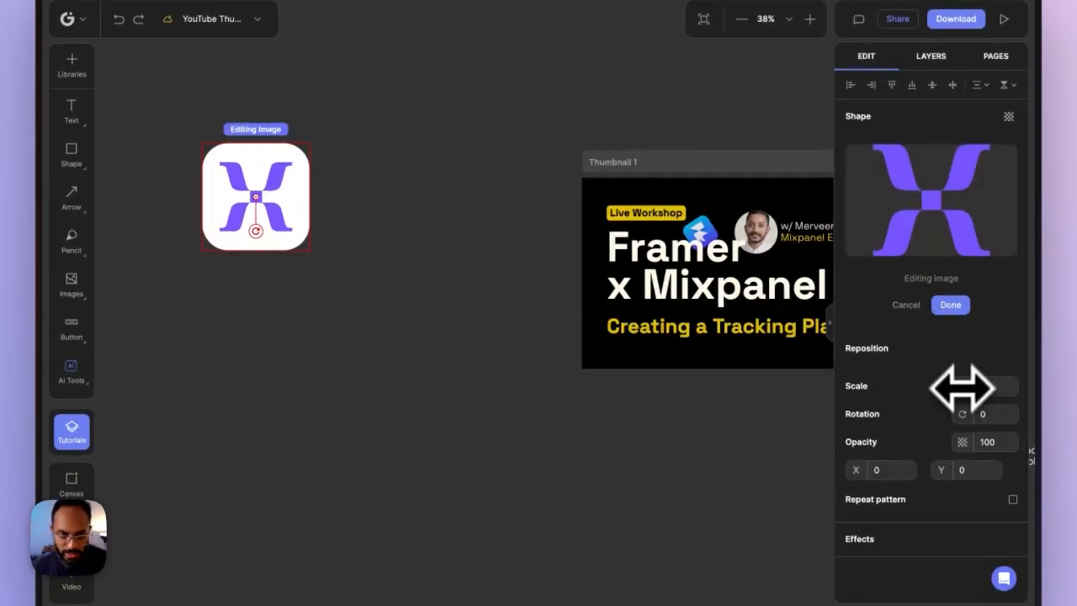
{"action": "left_click", "coordinate": [574, 344]}
Move the white Mixpanel logo tile into the thumbnail over the "Mixpanel" headline and resize it to about 109 × 109
{"action": "left_click_drag", "start_coordinate": [469, 352], "coordinate": [337, 348]}
{"action": "scroll", "coordinate": [337, 345], "scroll_direction": "down", "scroll_amount": 2}
{"action": "left_click", "coordinate": [176, 207]}
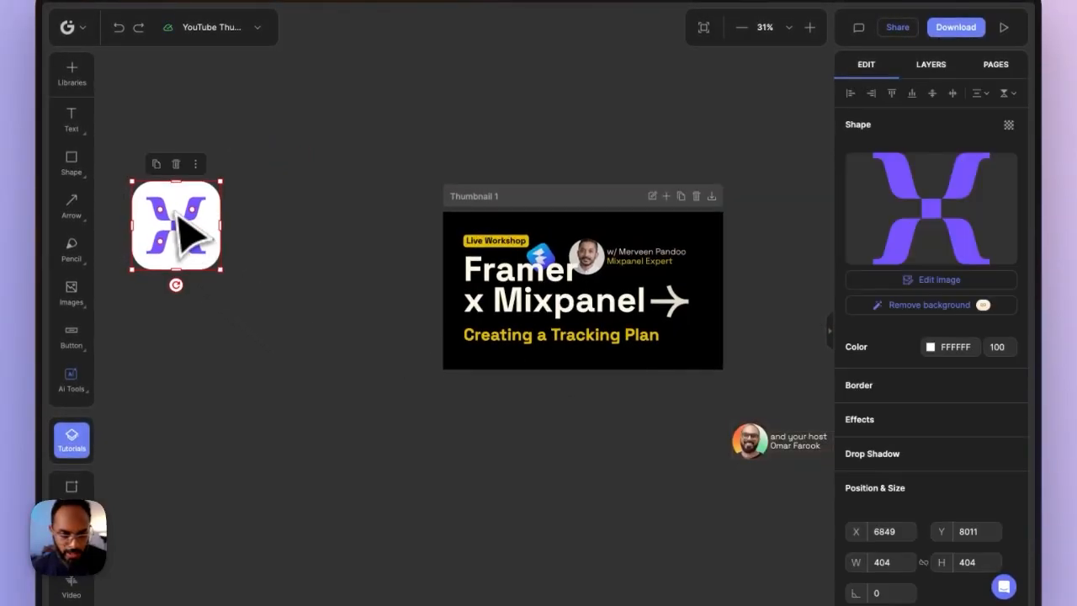
{"action": "left_click_drag", "start_coordinate": [176, 220], "coordinate": [620, 286]}
{"action": "left_click_drag", "start_coordinate": [670, 249], "coordinate": [471, 289]}
{"action": "scroll", "coordinate": [579, 305], "scroll_direction": "up", "scroll_amount": 5}
{"action": "scroll", "coordinate": [472, 288], "scroll_direction": "up", "scroll_amount": 5}
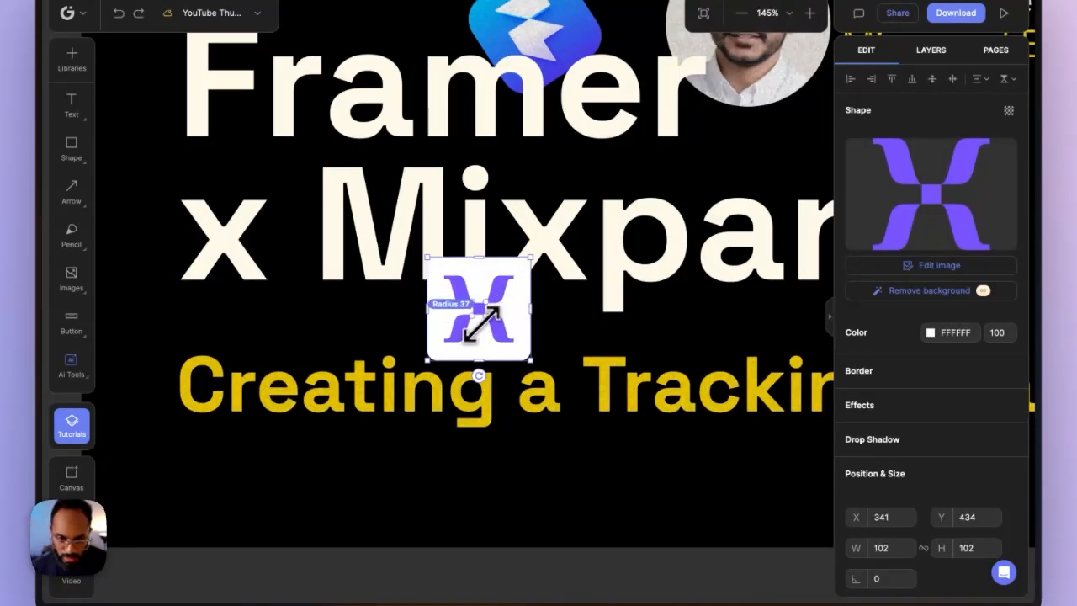
{"action": "left_click_drag", "start_coordinate": [482, 324], "coordinate": [453, 347]}
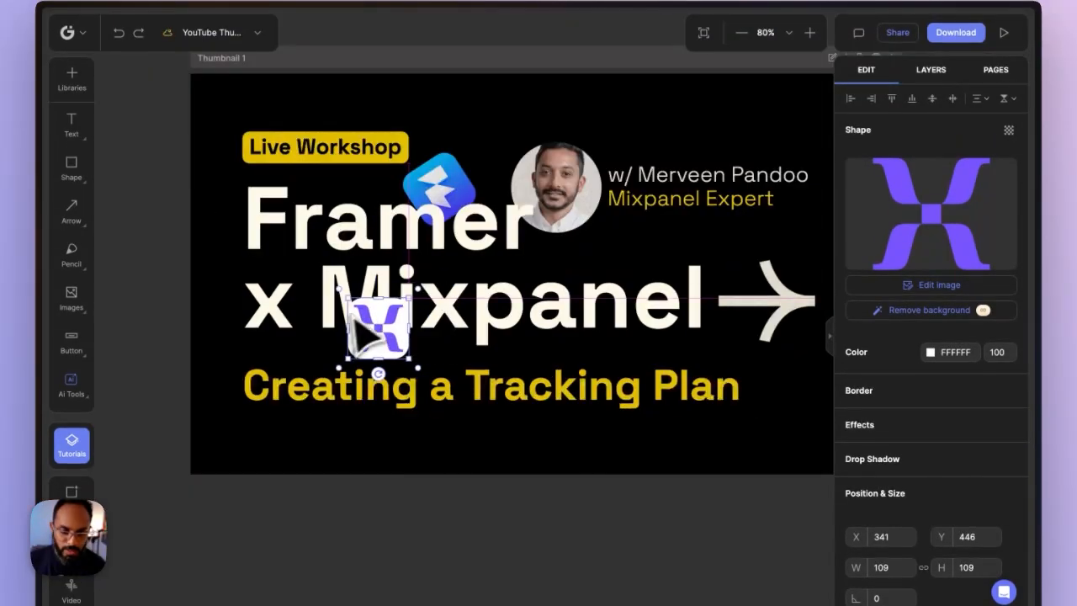
Place the Mixpanel tile over the "M" at about X 257, Y 381, tilt it to 340°, and compare its corner radius with the Framer logo's
{"action": "left_click_drag", "start_coordinate": [363, 325], "coordinate": [354, 325]}
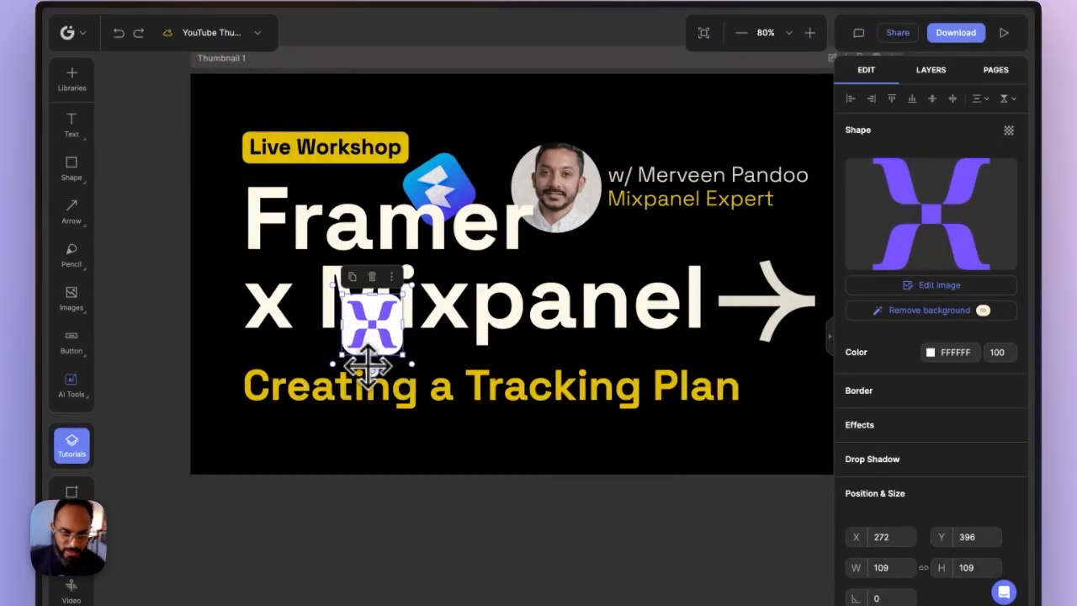
{"action": "left_click", "coordinate": [433, 187]}
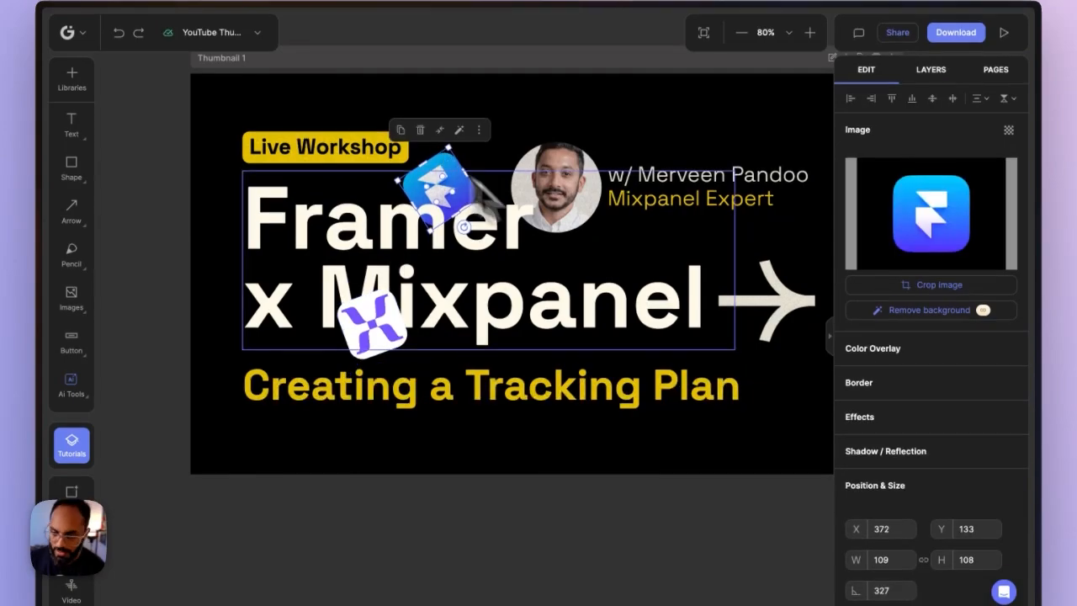
{"action": "scroll", "coordinate": [968, 471], "scroll_direction": "down", "scroll_amount": 3}
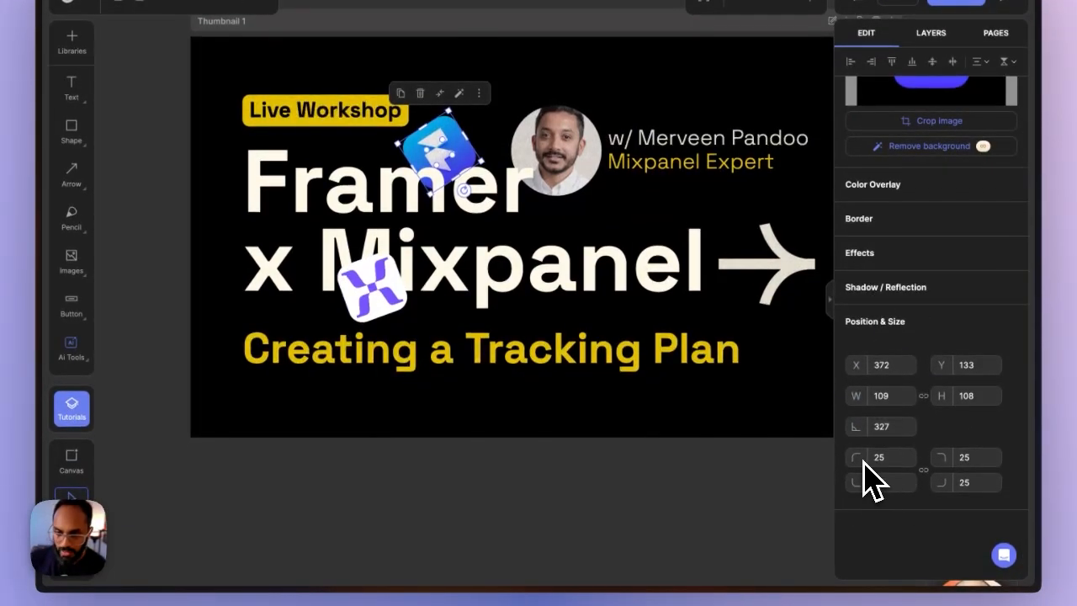
{"action": "left_click", "coordinate": [383, 299]}
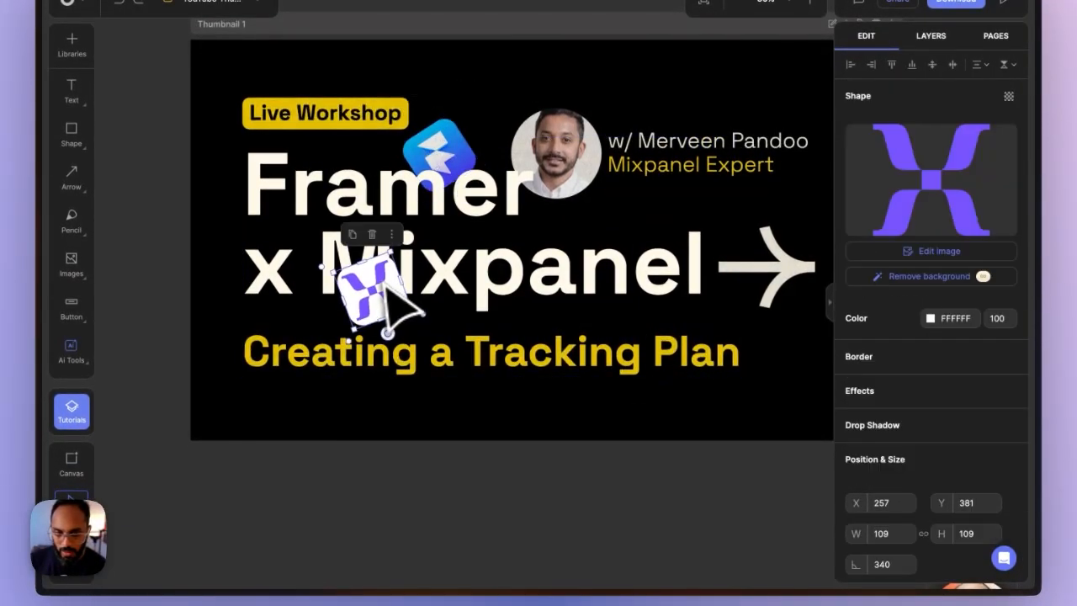
{"action": "scroll", "coordinate": [947, 459], "scroll_direction": "down", "scroll_amount": 3}
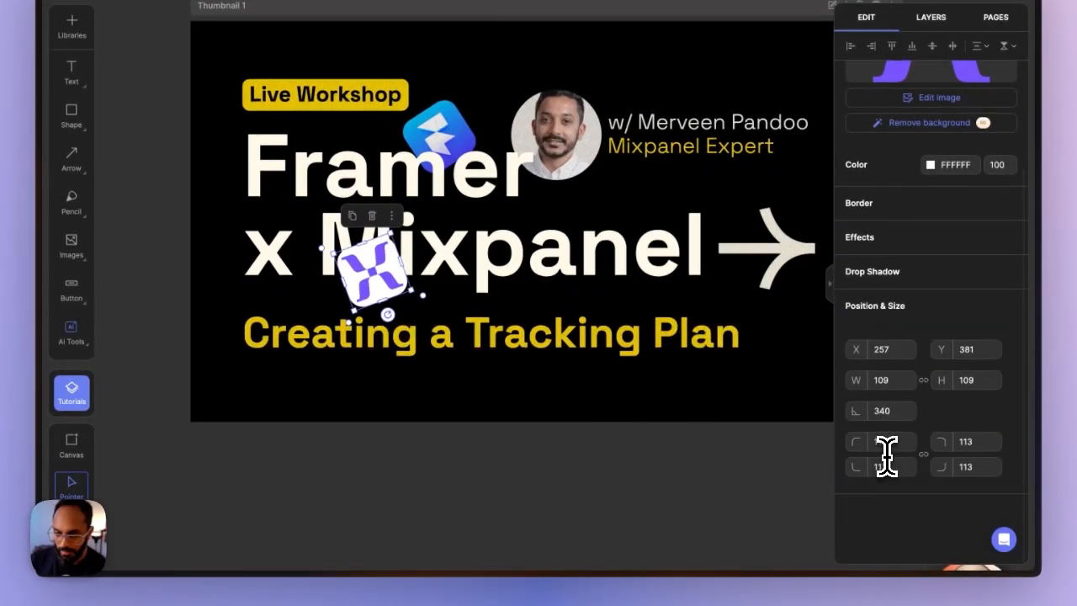
{"action": "left_click", "coordinate": [577, 548]}
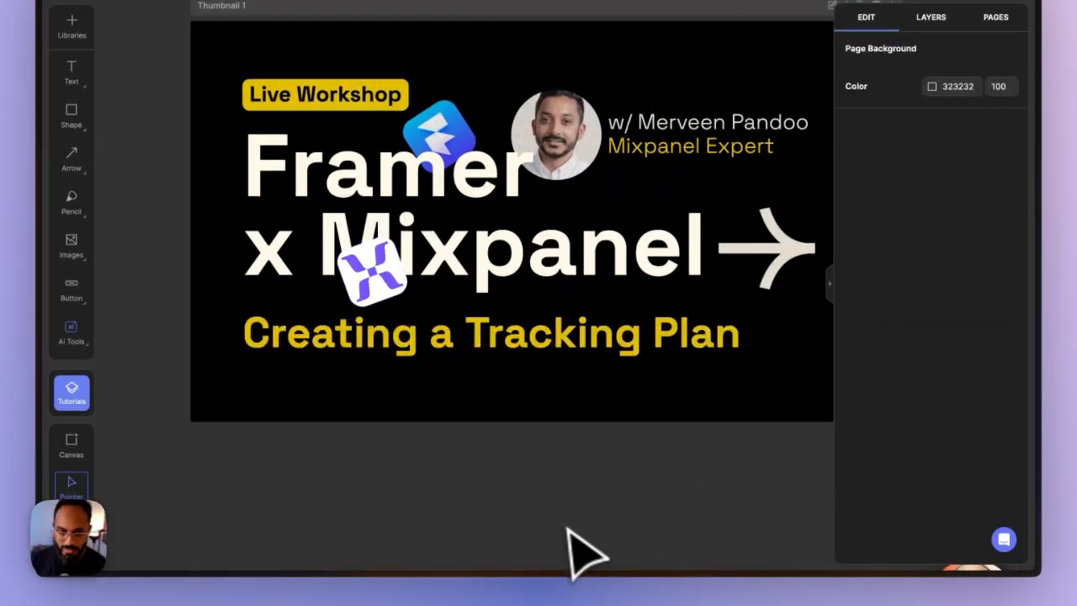
Shift the Mixpanel tile to about X 252, Y 379 and fine-tune the scale of the symbol inside it
{"action": "left_click", "coordinate": [385, 287]}
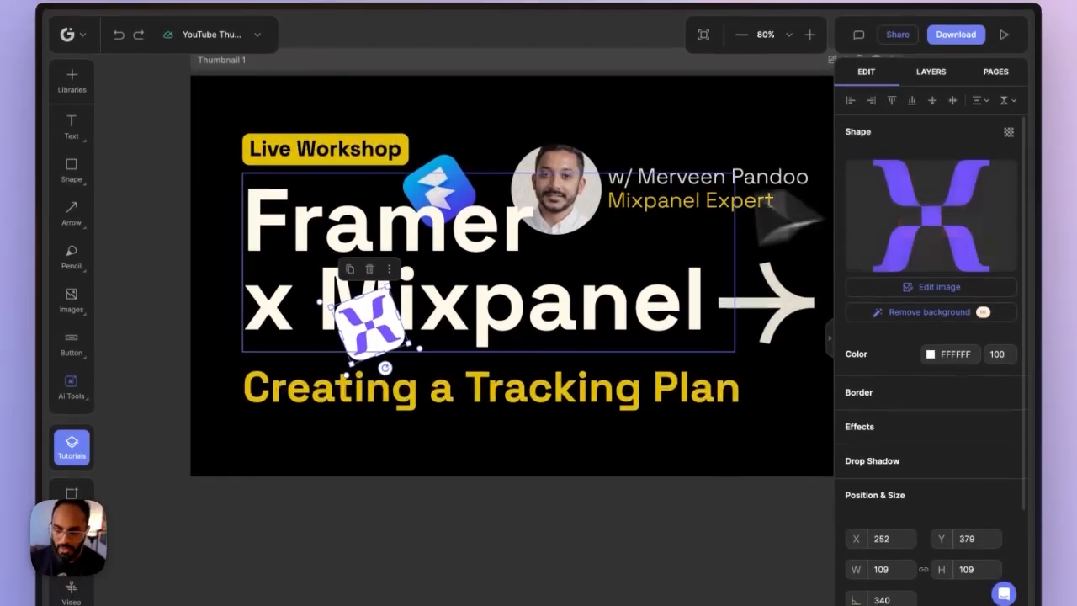
{"action": "left_click", "coordinate": [939, 263]}
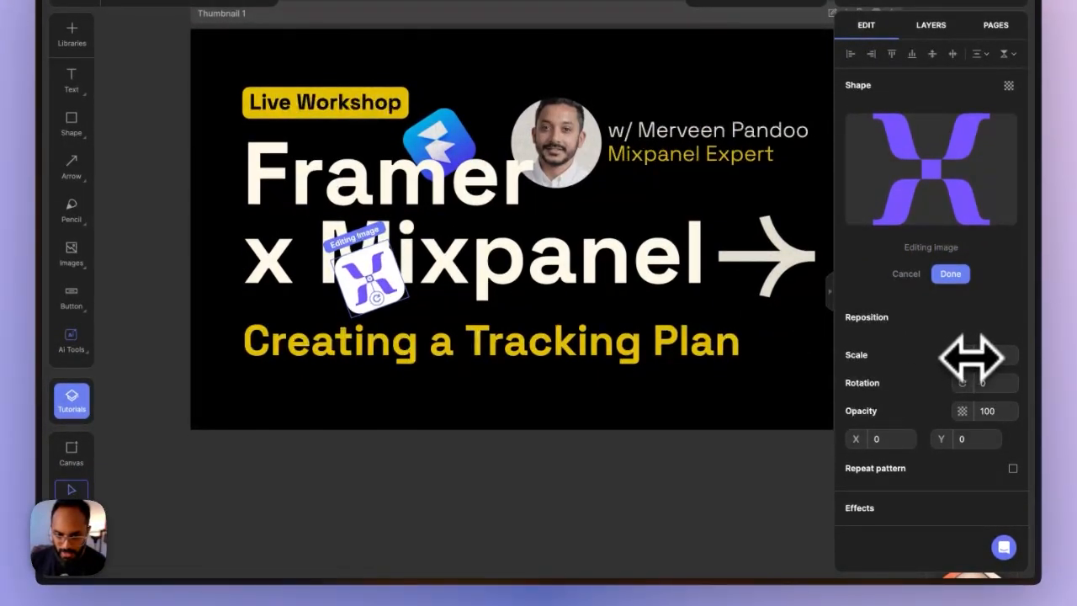
{"action": "left_click", "coordinate": [471, 510]}
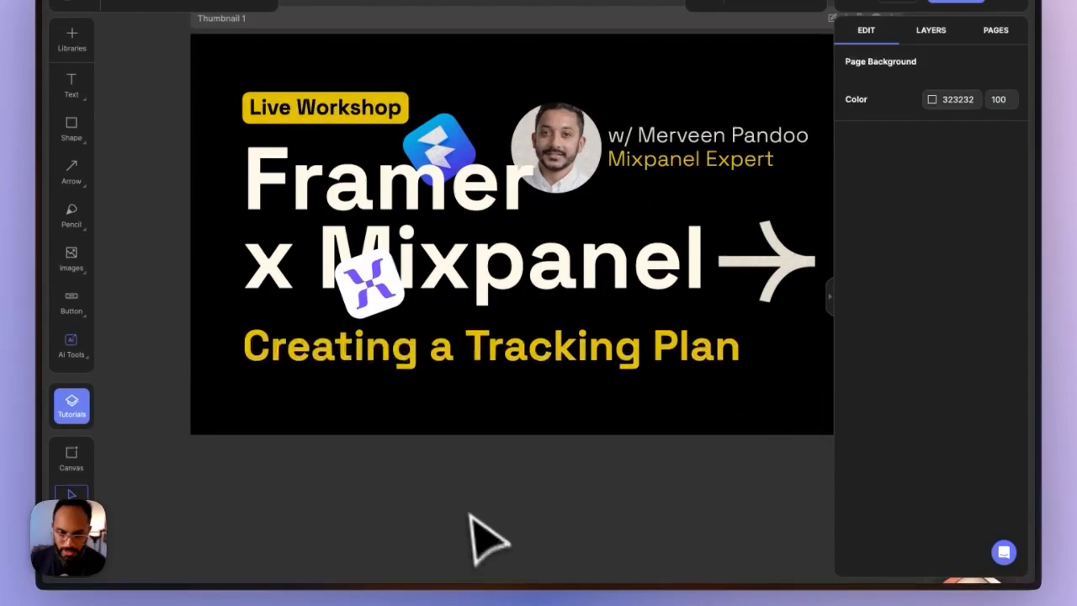
Check the Framer logo's size and rotation values, and send the Mixpanel tile to the back
{"action": "left_click", "coordinate": [429, 133]}
{"action": "scroll", "coordinate": [438, 126], "scroll_direction": "down", "scroll_amount": 1}
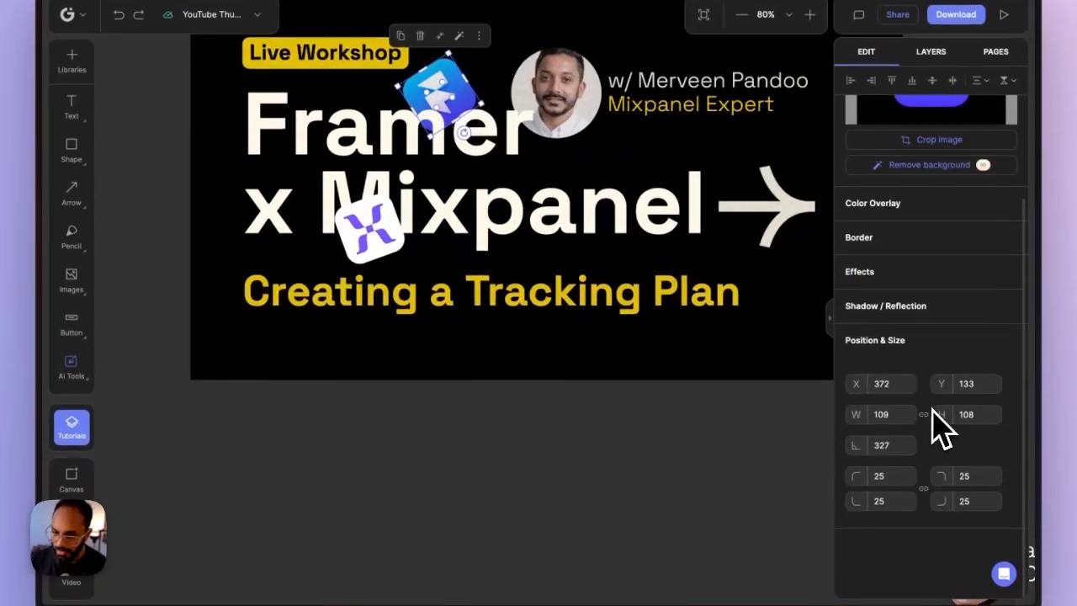
{"action": "left_click", "coordinate": [369, 244]}
{"action": "right_click", "coordinate": [395, 239]}
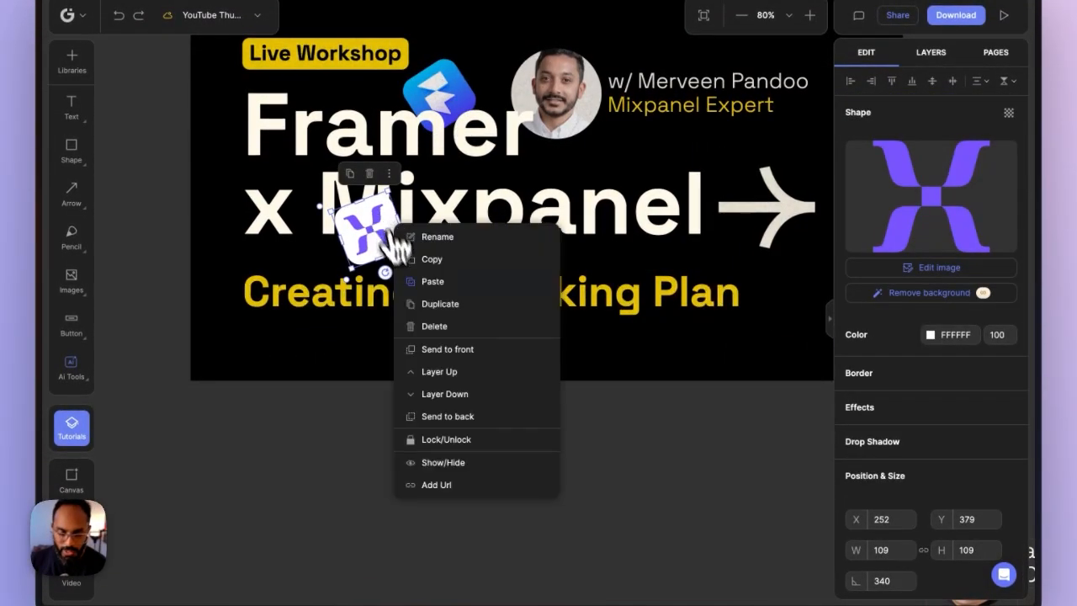
{"action": "left_click", "coordinate": [473, 416]}
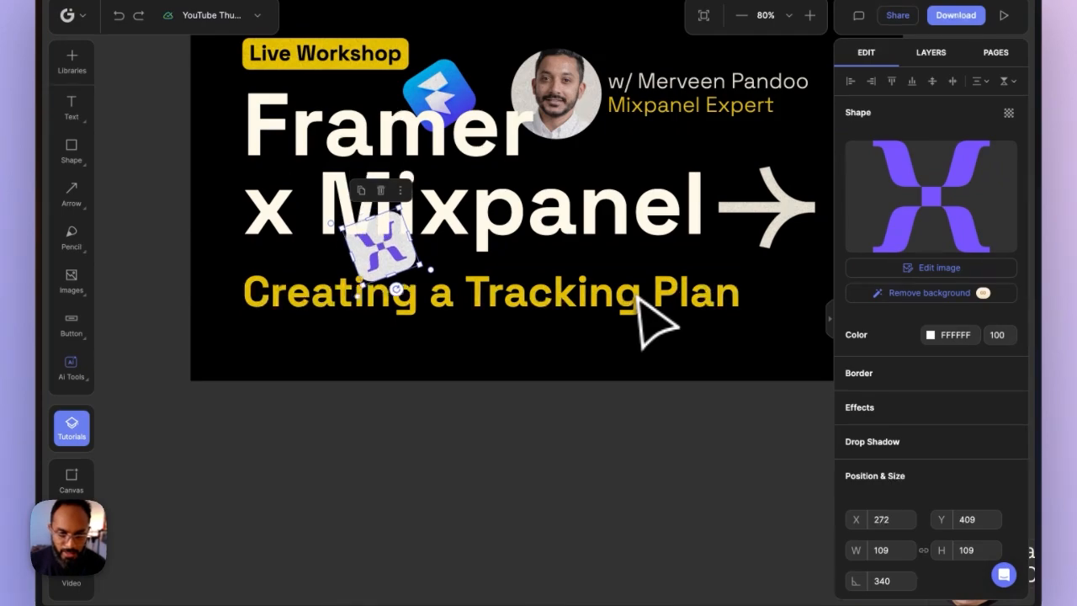
Move the Mixpanel tile up and across to the end of the word "Mixpanel", at about X 932, Y 289
{"action": "key", "text": "shift+Down"}
{"action": "key", "text": "shift+Up"}
{"action": "key", "text": "shift+Up"}
{"action": "key", "text": "shift+Right"}
{"action": "key", "text": "shift+Right"}
{"action": "key", "text": "shift+Right"}
{"action": "key", "text": "shift+Right"}
{"action": "key", "text": "shift+Right"}
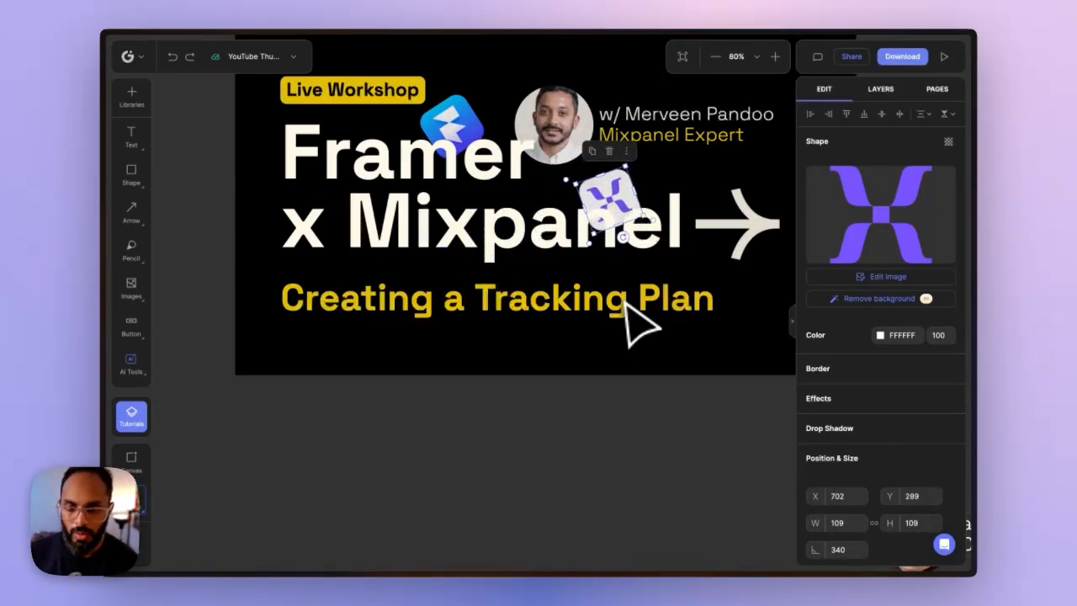
{"action": "key", "text": "shift+Right"}
{"action": "key", "text": "shift+Right"}
{"action": "key", "text": "shift+Right"}
{"action": "key", "text": "shift+Right"}
{"action": "key", "text": "shift+Right"}
{"action": "key", "text": "shift+Right"}
{"action": "key", "text": "shift+Right"}
{"action": "key", "text": "shift+Right"}
{"action": "key", "text": "shift+Right"}
{"action": "key", "text": "shift+Right"}
{"action": "key", "text": "shift+Right"}
{"action": "key", "text": "shift+Right"}
{"action": "key", "text": "shift+Right"}
{"action": "key", "text": "shift+Right"}
{"action": "key", "text": "shift+Right"}
{"action": "key", "text": "shift+Right"}
{"action": "key", "text": "shift+Right"}
{"action": "key", "text": "shift+Right"}
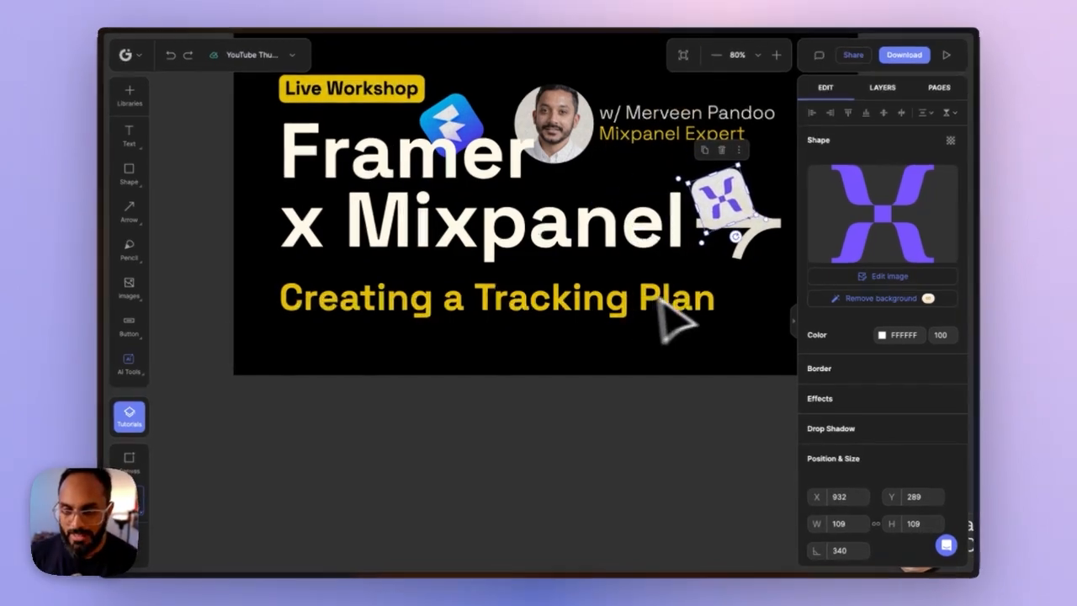
Delete the arrow after "Mixpanel", settle the logo tile in its place, and check the whole thumbnail at a smaller size
{"action": "left_click", "coordinate": [745, 277]}
{"action": "left_click", "coordinate": [721, 214]}
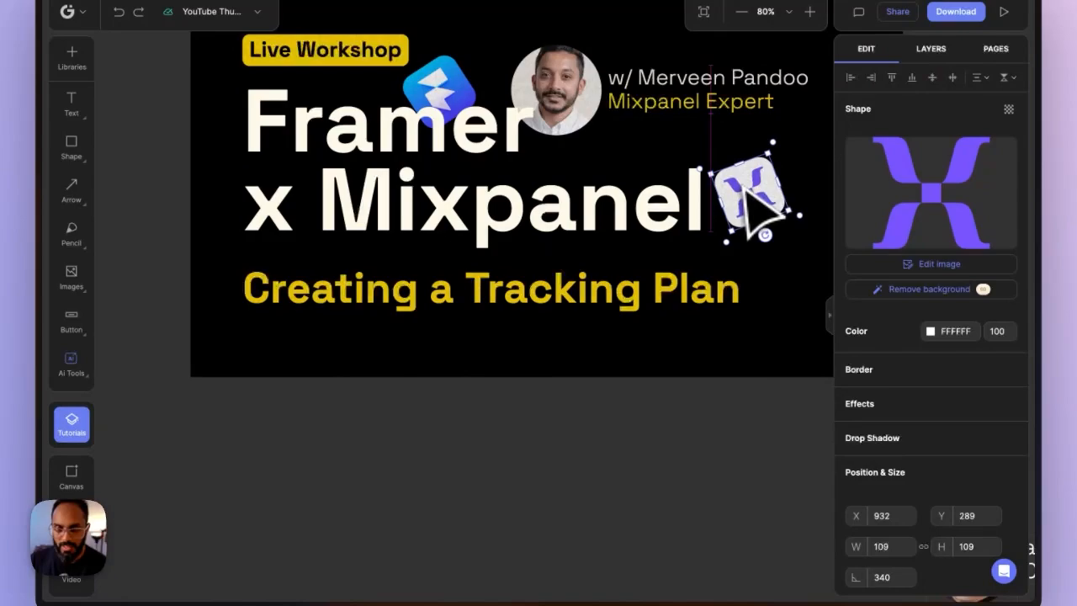
{"action": "left_click", "coordinate": [613, 396]}
{"action": "left_click_drag", "start_coordinate": [553, 427], "coordinate": [459, 464]}
{"action": "scroll", "coordinate": [460, 462], "scroll_direction": "down", "scroll_amount": 5}
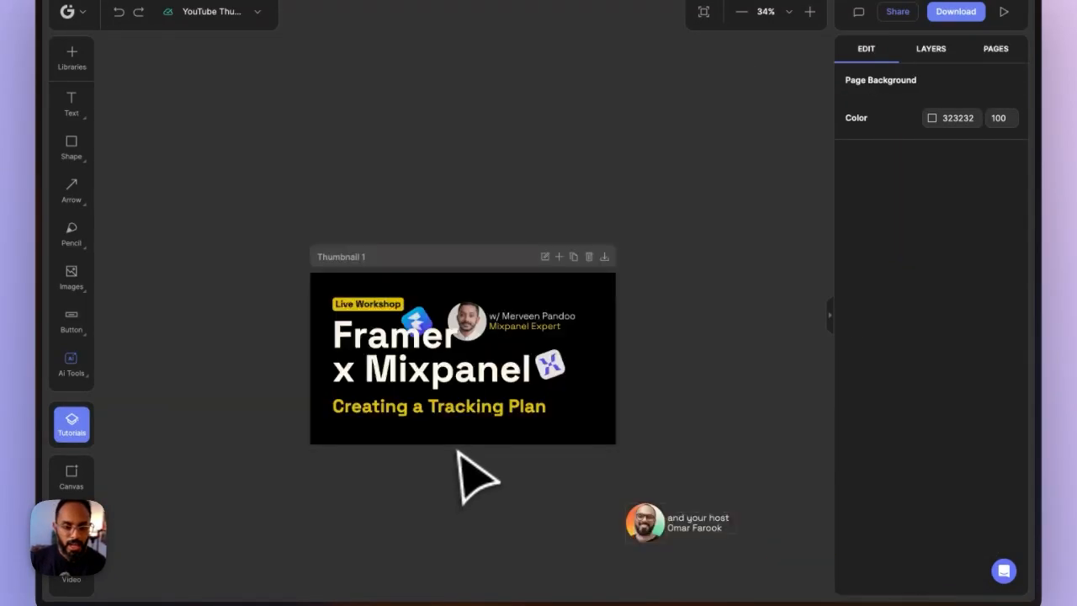
Shift the Mixpanel logo tile slightly down and remove the "x" before "Mixpanel" in the headline
{"action": "scroll", "coordinate": [457, 451], "scroll_direction": "up", "scroll_amount": 5}
{"action": "scroll", "coordinate": [452, 450], "scroll_direction": "down", "scroll_amount": 2}
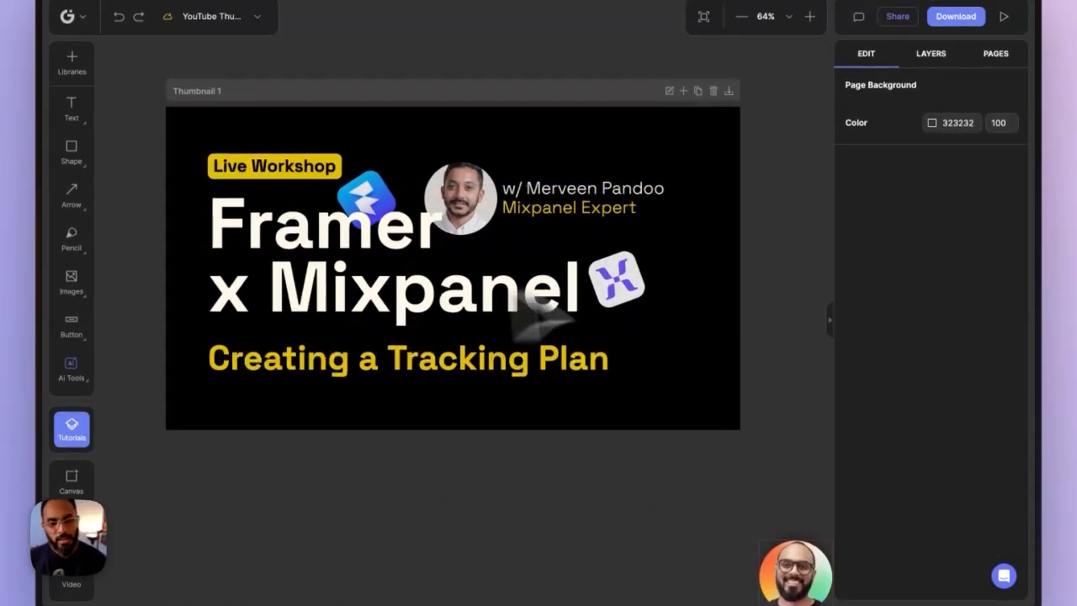
{"action": "left_click_drag", "start_coordinate": [625, 278], "coordinate": [628, 287]}
{"action": "double_click", "coordinate": [224, 273]}
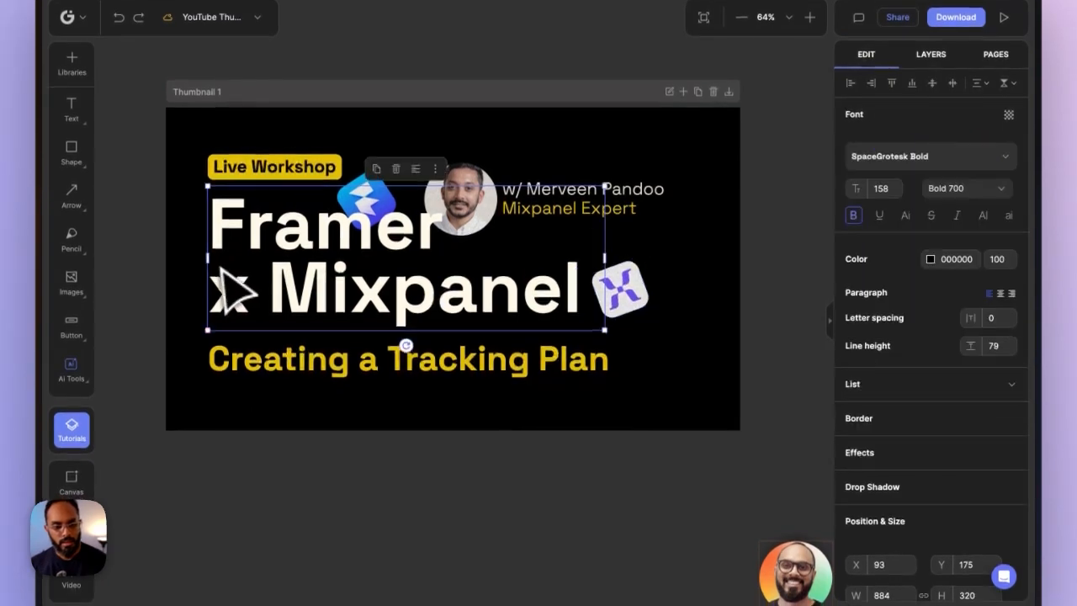
{"action": "key", "text": "BackSpace"}
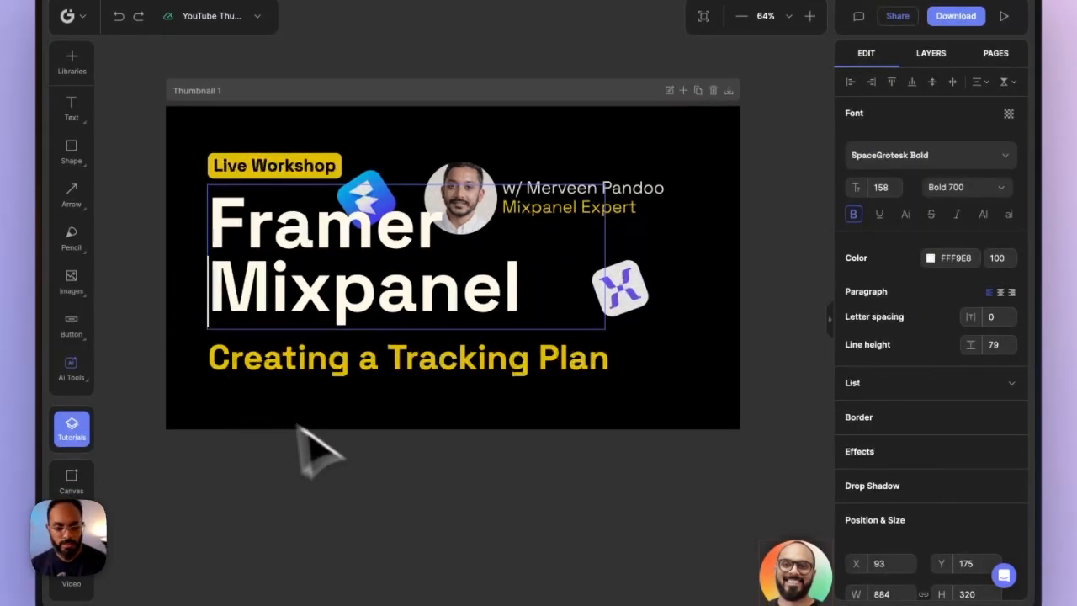
{"action": "left_click", "coordinate": [404, 475]}
Find the "Webflow Framer 1yr review" thumbnail elsewhere on the canvas and copy its yellow curved arrow group
{"action": "scroll", "coordinate": [472, 466], "scroll_direction": "down", "scroll_amount": 5}
{"action": "scroll", "coordinate": [467, 454], "scroll_direction": "up", "scroll_amount": 3}
{"action": "left_click_drag", "start_coordinate": [314, 167], "coordinate": [443, 446]}
{"action": "scroll", "coordinate": [351, 219], "scroll_direction": "down", "scroll_amount": 2}
{"action": "scroll", "coordinate": [455, 282], "scroll_direction": "down", "scroll_amount": 3}
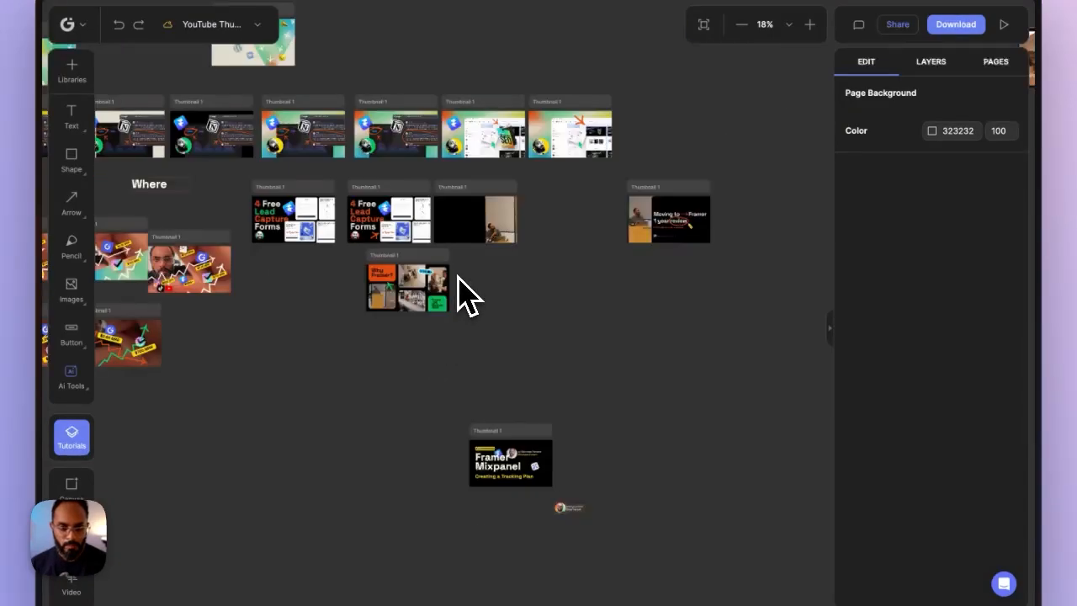
{"action": "left_click_drag", "start_coordinate": [226, 326], "coordinate": [466, 358]}
{"action": "left_click_drag", "start_coordinate": [363, 360], "coordinate": [527, 463]}
{"action": "scroll", "coordinate": [349, 253], "scroll_direction": "up", "scroll_amount": 10}
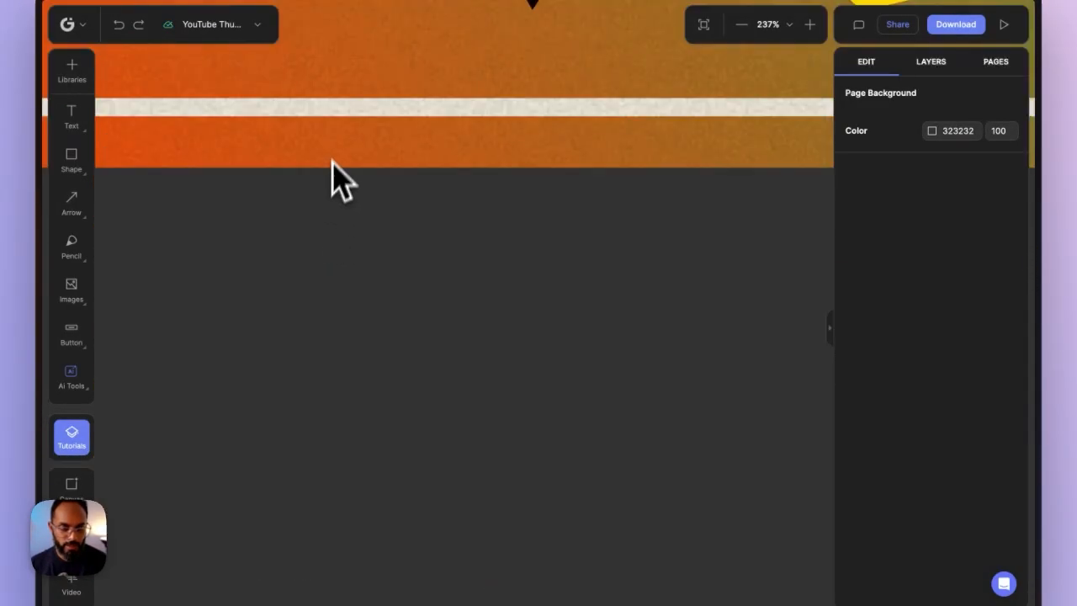
{"action": "scroll", "coordinate": [348, 154], "scroll_direction": "down", "scroll_amount": 5}
{"action": "left_click_drag", "start_coordinate": [337, 149], "coordinate": [382, 256]}
{"action": "left_click", "coordinate": [367, 191]}
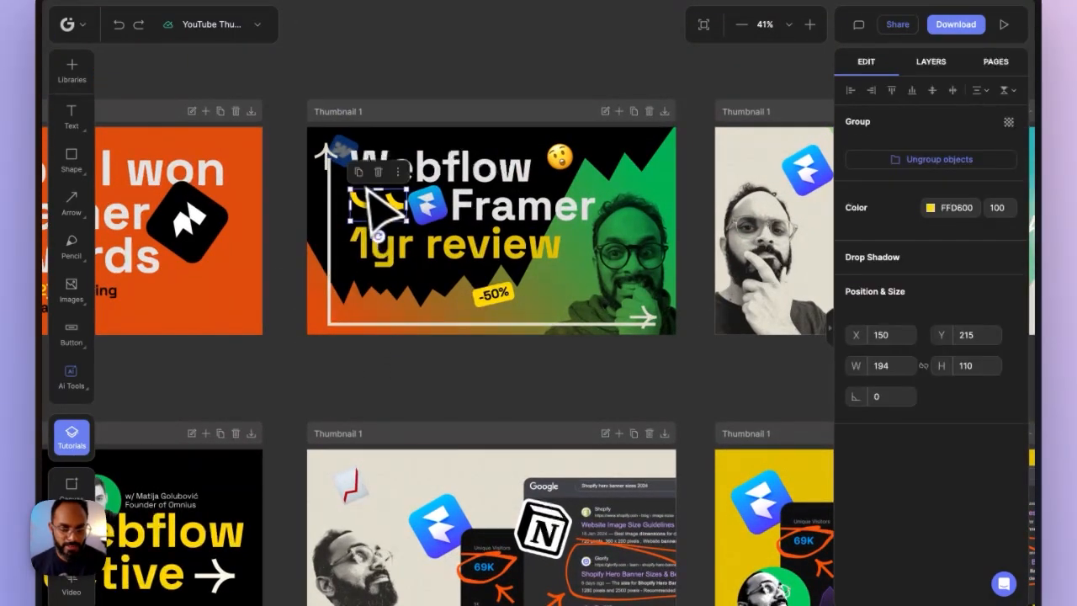
Return to the Framer Mixpanel thumbnail and paste the yellow curved arrow into it
{"action": "scroll", "coordinate": [488, 387], "scroll_direction": "down", "scroll_amount": 10}
{"action": "left_click_drag", "start_coordinate": [517, 420], "coordinate": [337, 222]}
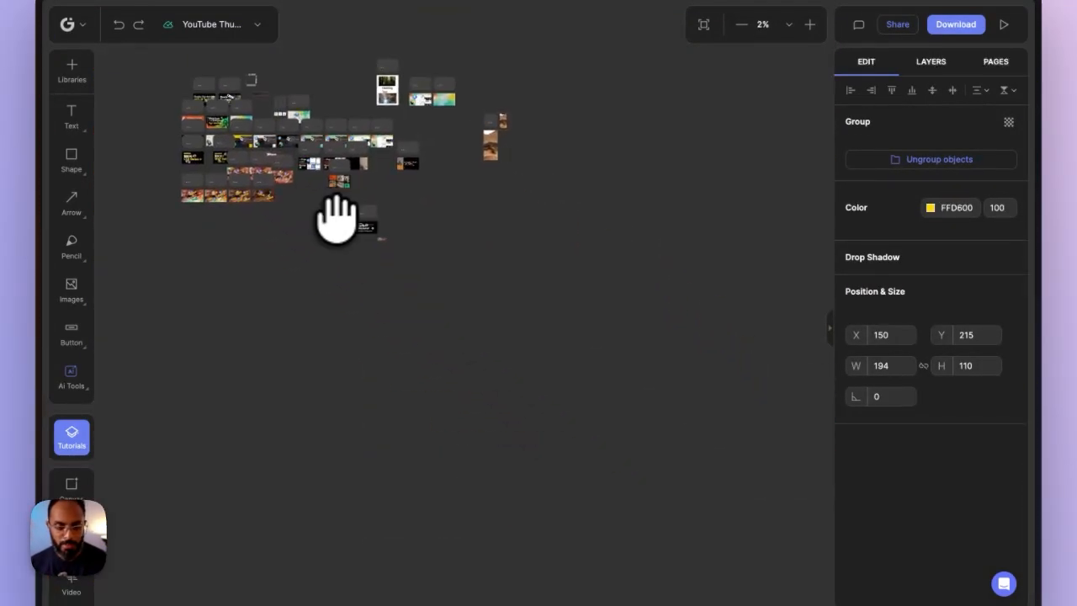
{"action": "scroll", "coordinate": [338, 232], "scroll_direction": "up", "scroll_amount": 10}
{"action": "scroll", "coordinate": [478, 363], "scroll_direction": "down", "scroll_amount": 5}
{"action": "left_click_drag", "start_coordinate": [480, 365], "coordinate": [12, 113]}
{"action": "scroll", "coordinate": [180, 247], "scroll_direction": "down", "scroll_amount": 4}
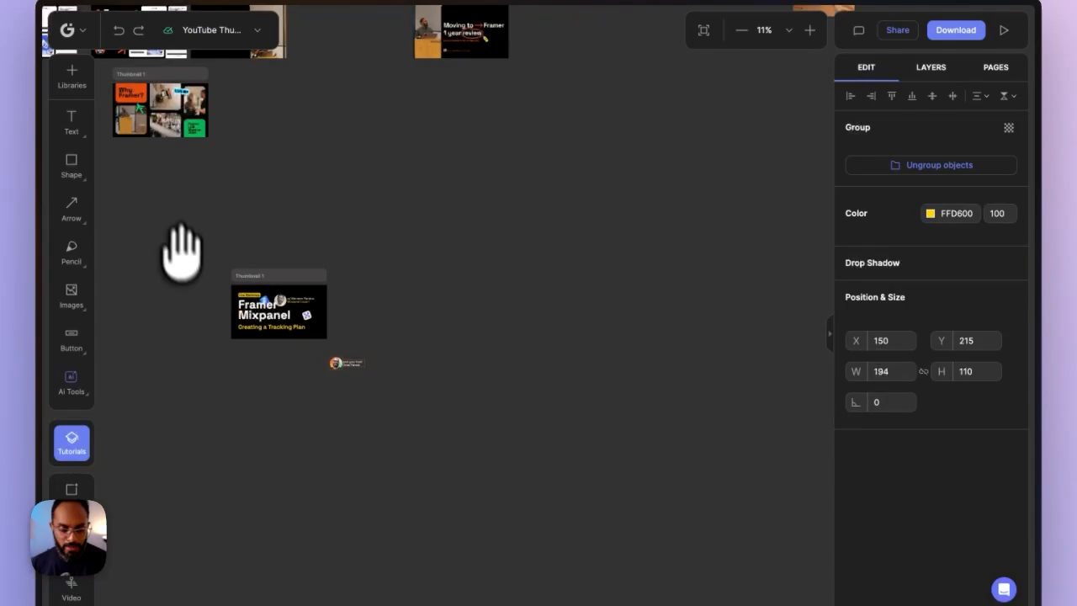
{"action": "left_click_drag", "start_coordinate": [180, 247], "coordinate": [262, 173]}
{"action": "scroll", "coordinate": [336, 241], "scroll_direction": "up", "scroll_amount": 8}
{"action": "left_click", "coordinate": [335, 246]}
{"action": "key", "text": "super+v"}
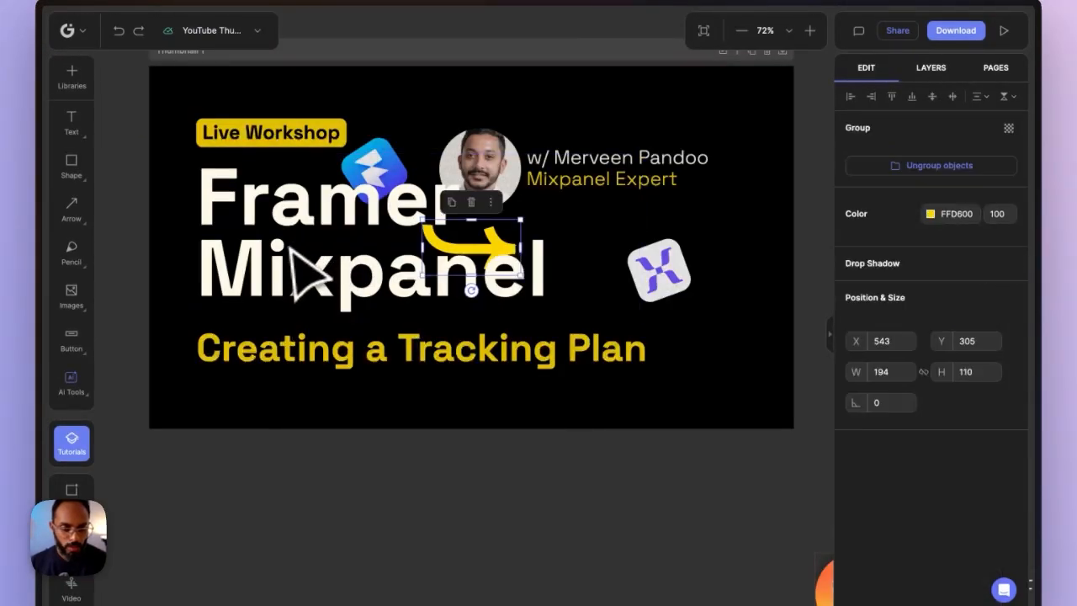
Send the "Framer Mixpanel" headline text to the back, behind the pasted arrow
{"action": "left_click_drag", "start_coordinate": [405, 240], "coordinate": [299, 239]}
{"action": "key", "text": "super+z"}
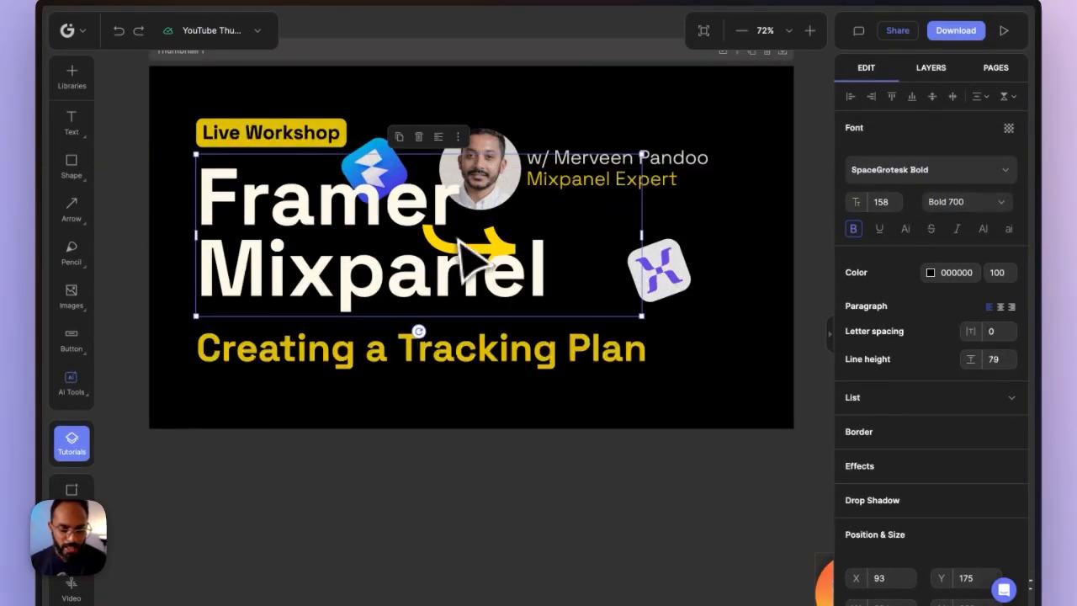
{"action": "left_click", "coordinate": [432, 323]}
{"action": "left_click", "coordinate": [487, 233]}
{"action": "right_click", "coordinate": [486, 233]}
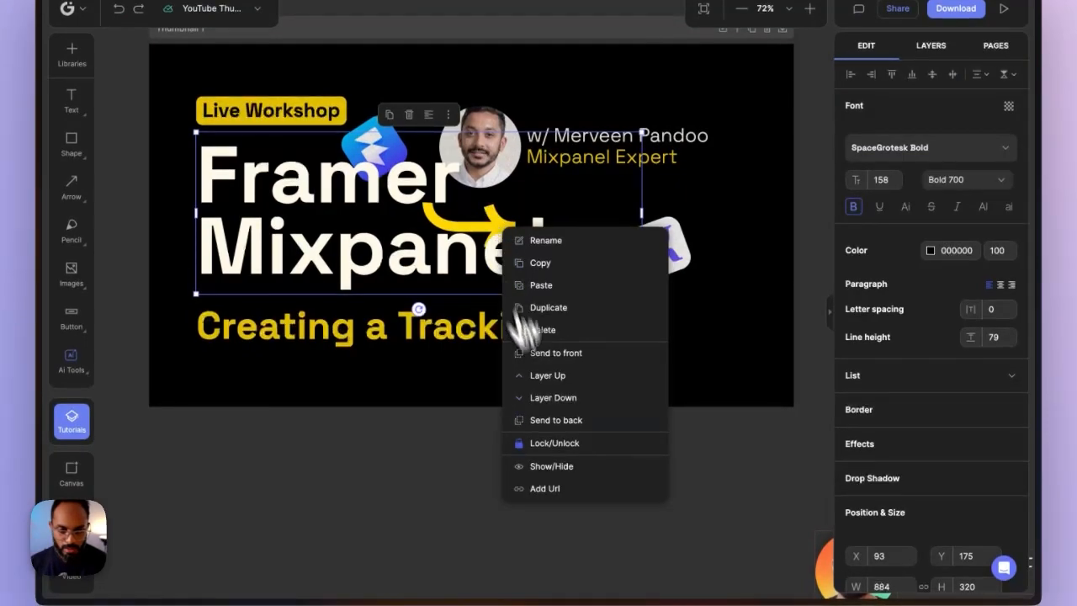
{"action": "left_click", "coordinate": [572, 422]}
{"action": "left_click", "coordinate": [461, 479]}
Move the arrow to the start of the "Mixpanel" line, at about X 105, Y 373, and lower the Framer logo one layer
{"action": "left_click", "coordinate": [484, 228]}
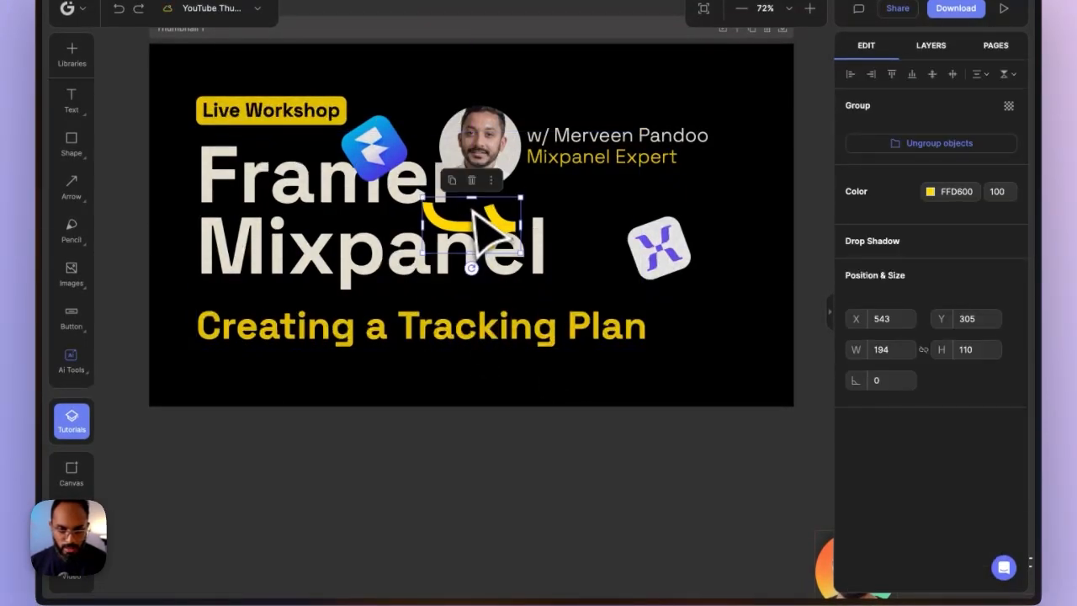
{"action": "left_click_drag", "start_coordinate": [488, 227], "coordinate": [253, 276]}
{"action": "left_click", "coordinate": [376, 149]}
{"action": "right_click", "coordinate": [399, 145]}
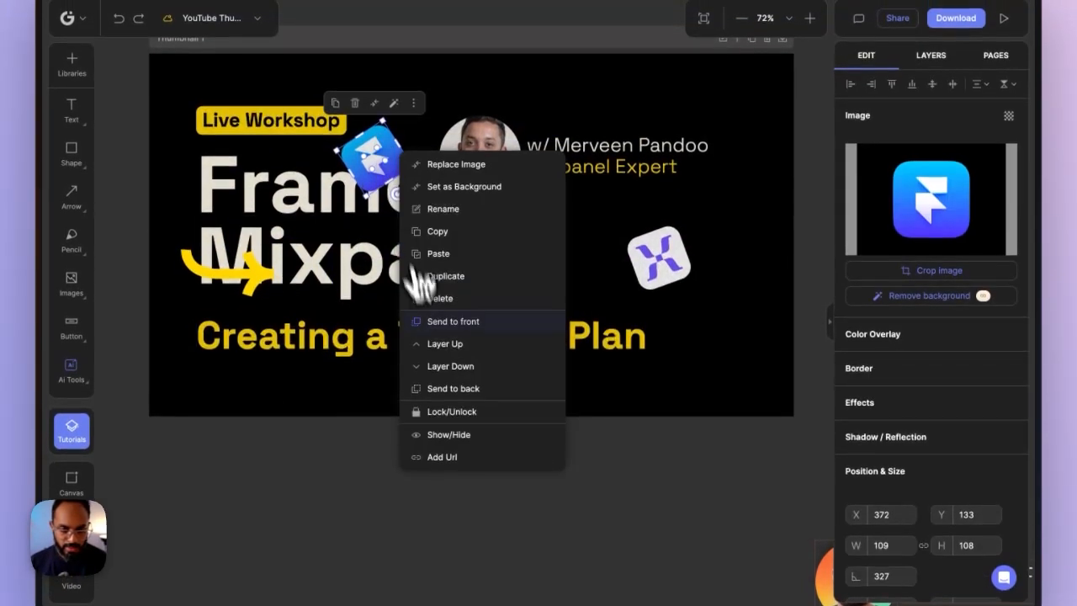
{"action": "left_click", "coordinate": [452, 367]}
{"action": "left_click_drag", "start_coordinate": [248, 265], "coordinate": [268, 261]}
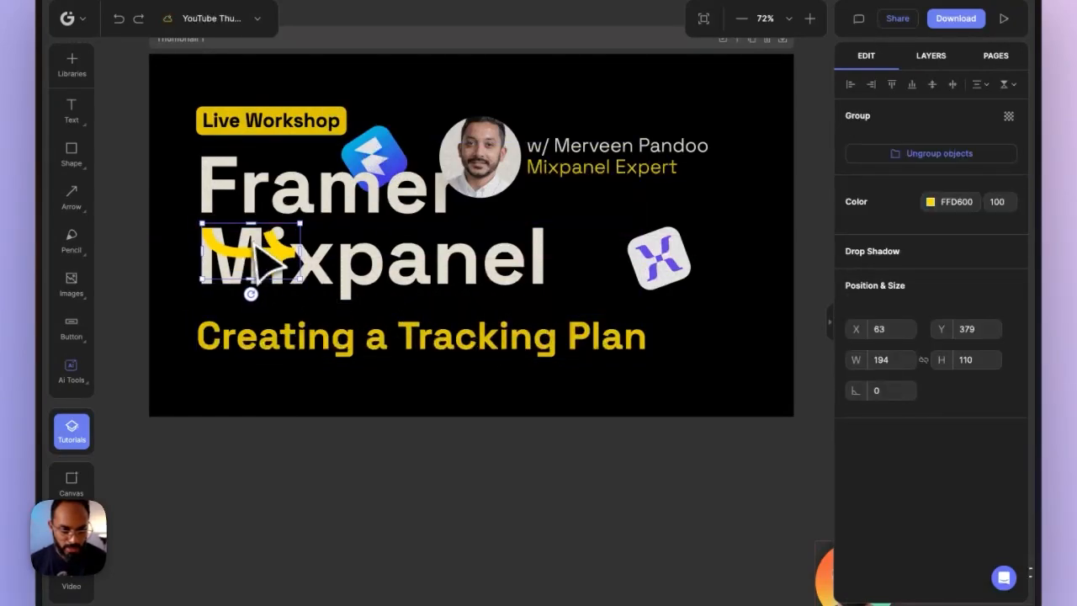
Indent "Mixpanel" past the arrow and widen the headline text box to about 957 so the word fits on the second line
{"action": "left_click", "coordinate": [374, 283]}
{"action": "double_click", "coordinate": [385, 281]}
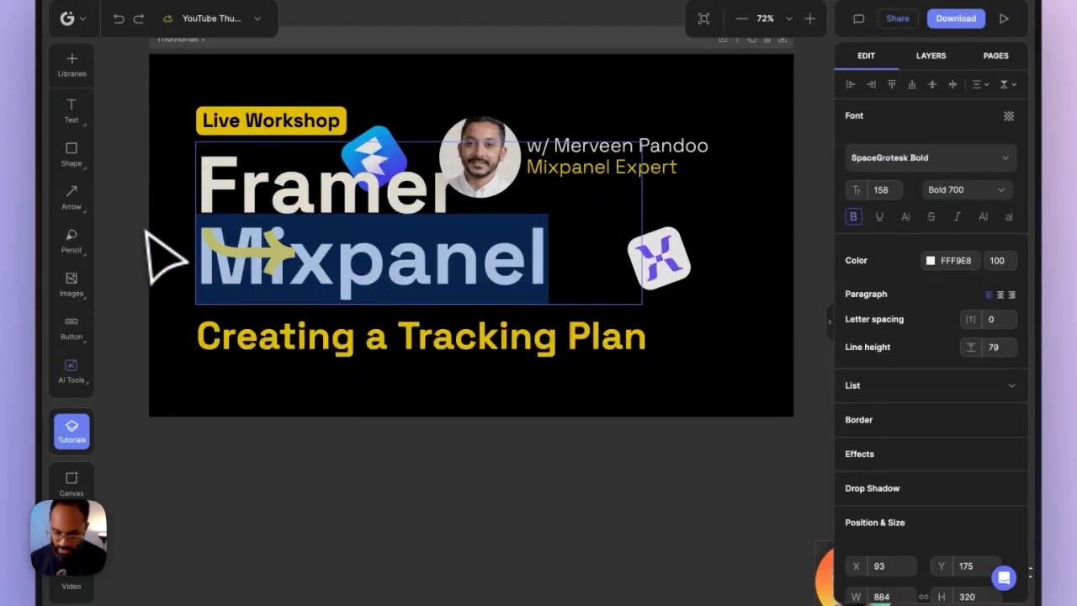
{"action": "key", "text": "Left"}
{"action": "key", "text": "Return"}
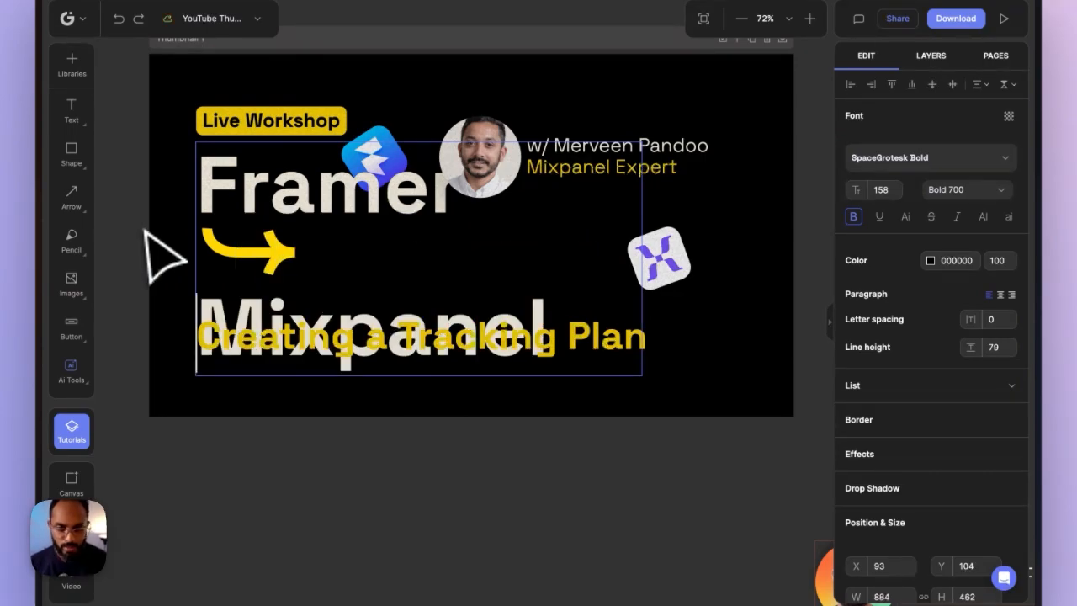
{"action": "left_click", "coordinate": [344, 440]}
{"action": "left_click", "coordinate": [440, 289]}
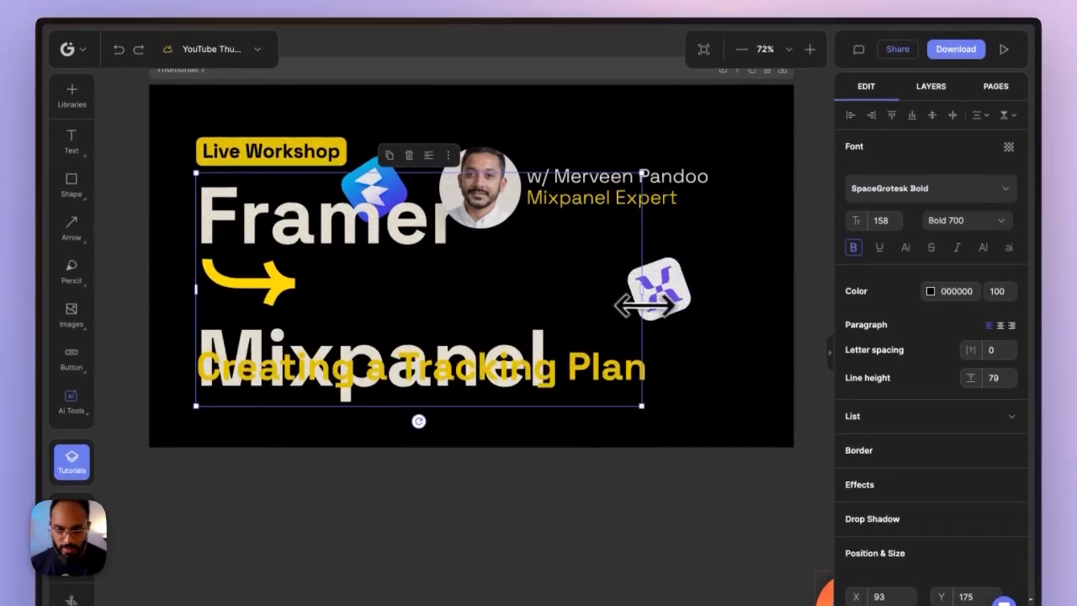
{"action": "left_click_drag", "start_coordinate": [644, 306], "coordinate": [679, 305]}
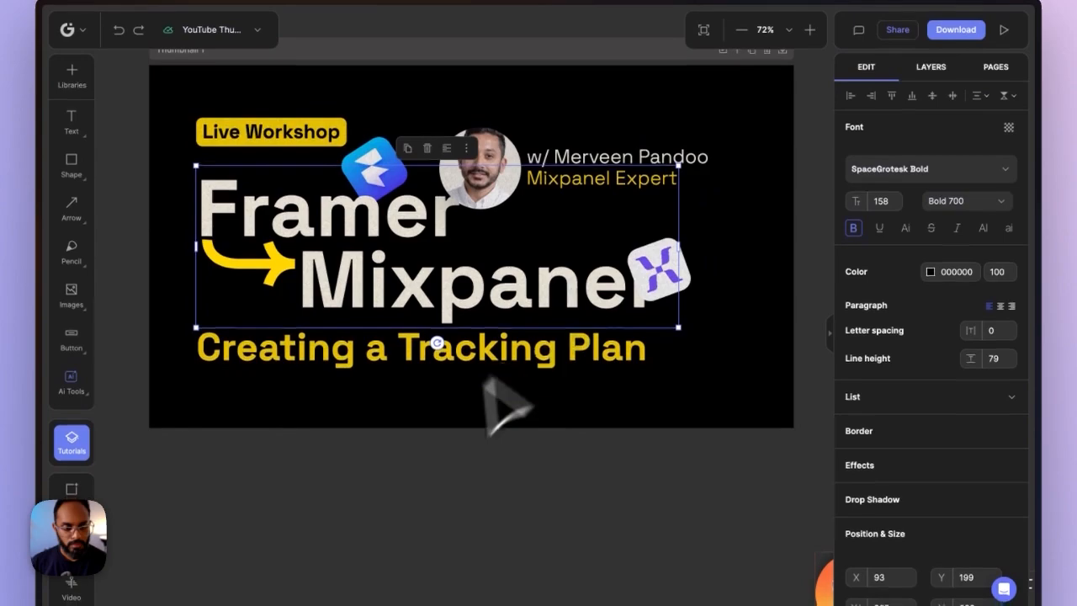
Add another space before "Mixpanel" to widen the gap after the arrow
{"action": "left_click", "coordinate": [232, 268]}
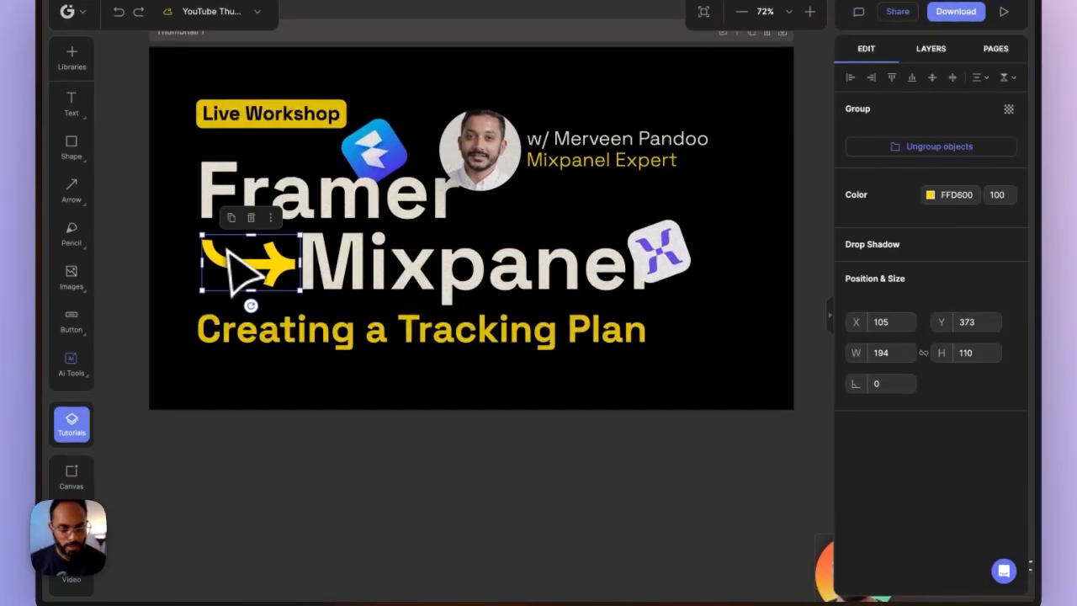
{"action": "left_click", "coordinate": [461, 270]}
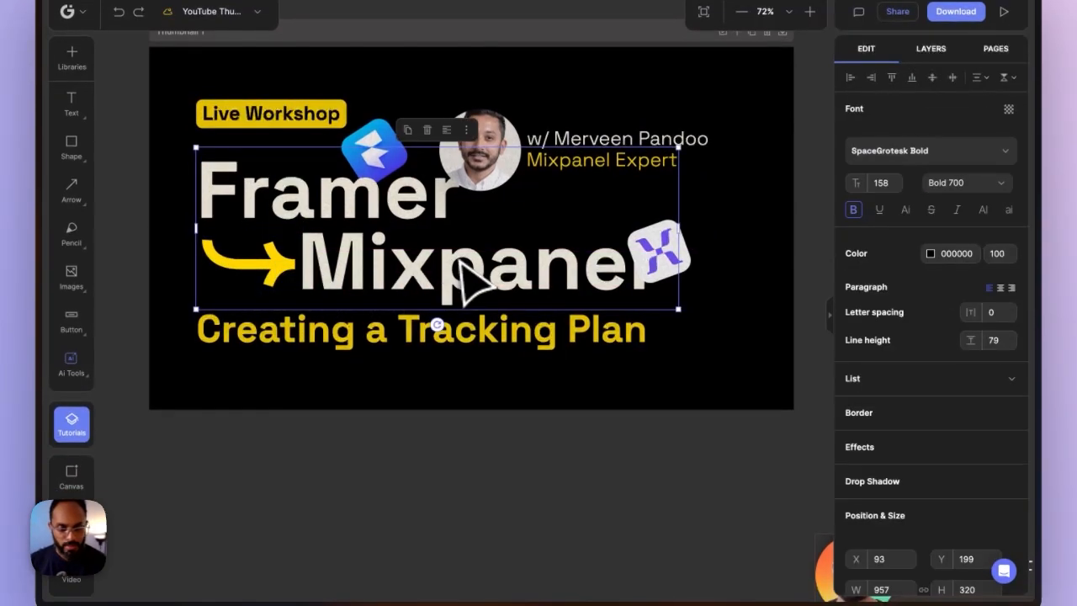
{"action": "double_click", "coordinate": [329, 259]}
{"action": "left_click", "coordinate": [301, 257]}
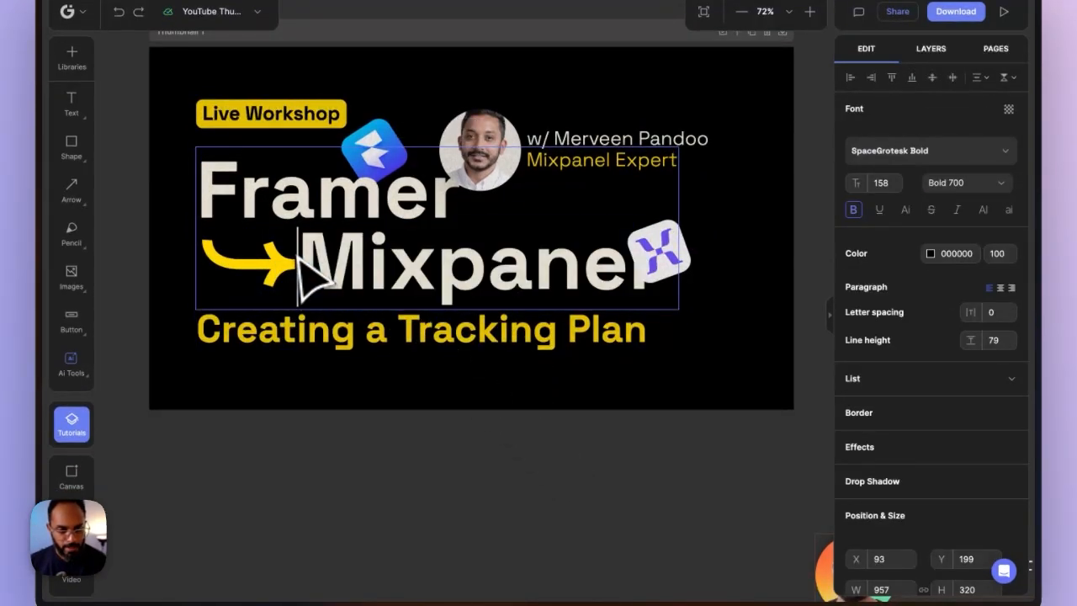
{"action": "left_click", "coordinate": [335, 402]}
{"action": "left_click", "coordinate": [276, 261]}
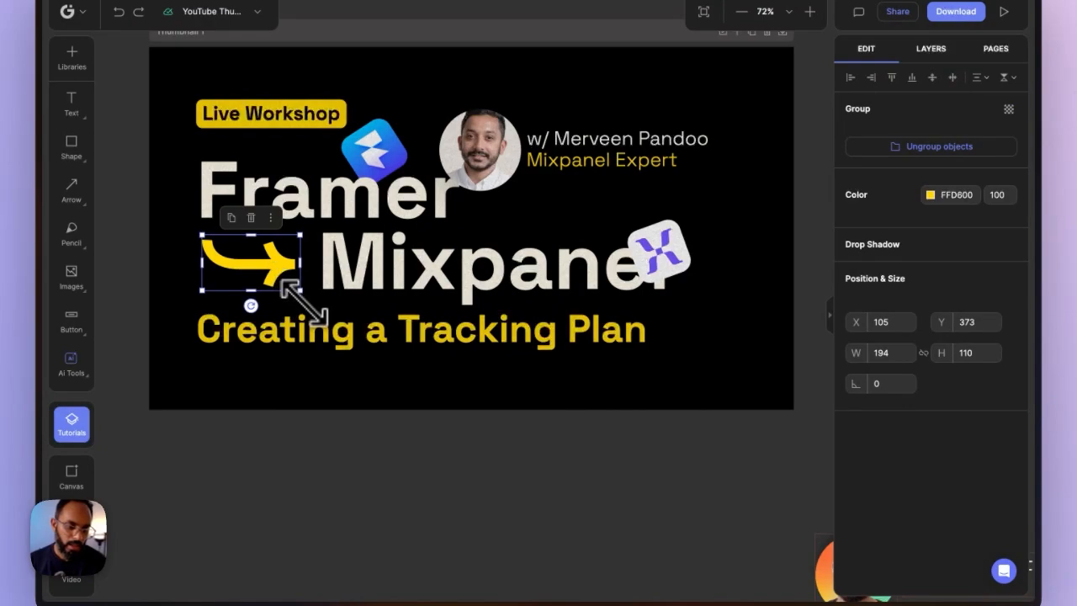
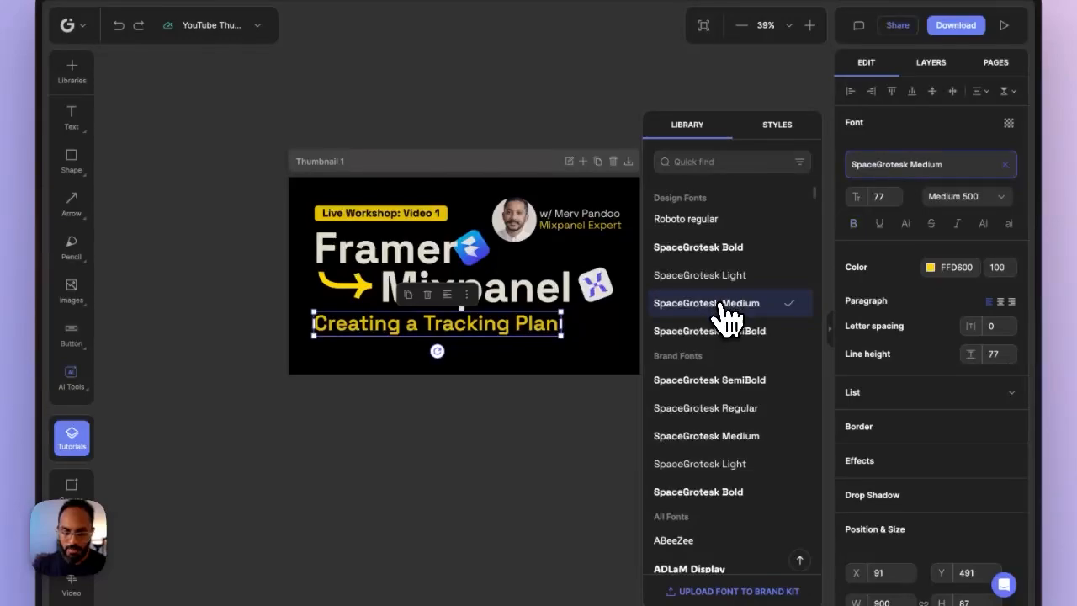
Close the font list and draw a rectangle about 1171 by 612 over the thumbnail's content
{"action": "left_click", "coordinate": [620, 368]}
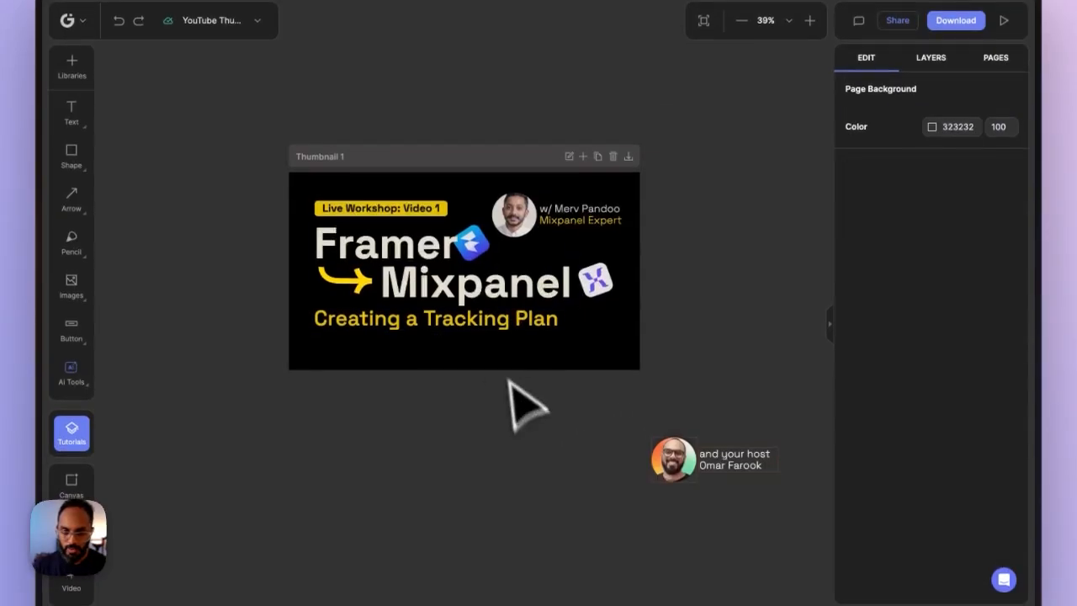
{"action": "left_click", "coordinate": [430, 276]}
{"action": "left_click", "coordinate": [388, 442]}
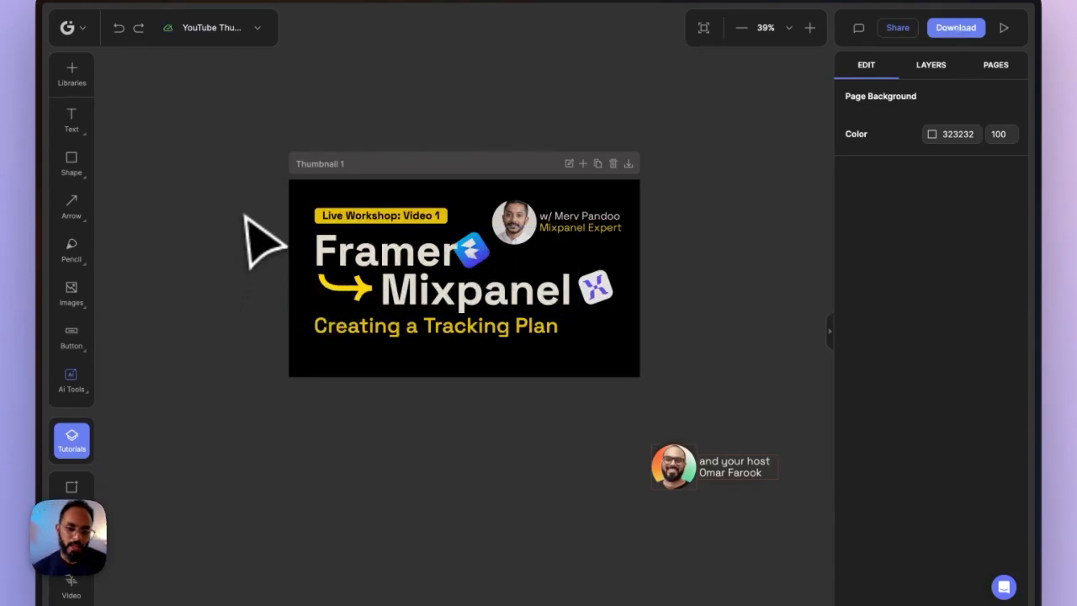
{"action": "left_click", "coordinate": [72, 162]}
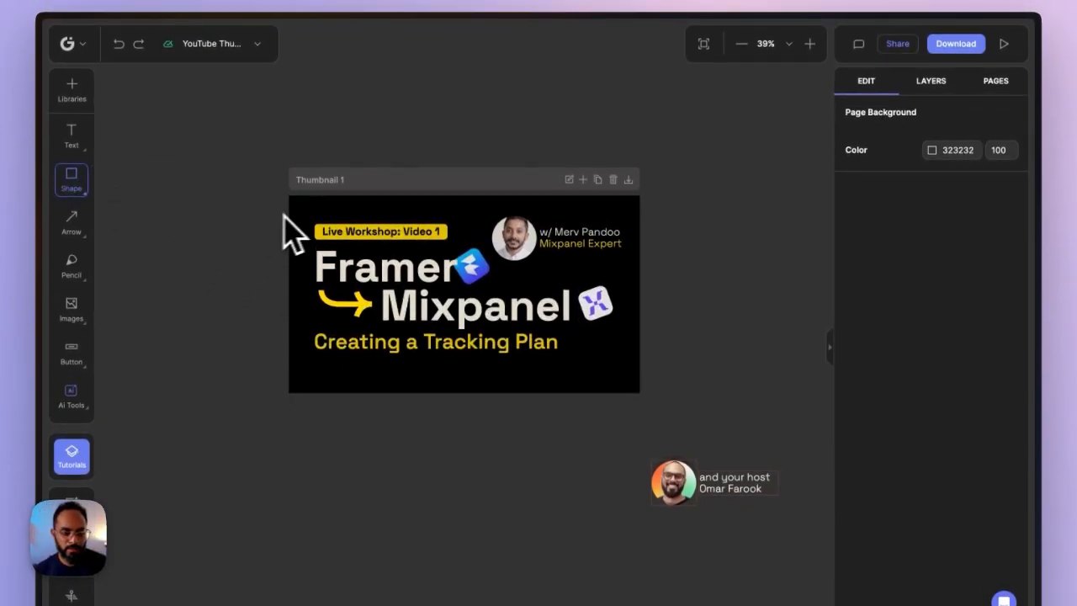
{"action": "left_click_drag", "start_coordinate": [316, 217], "coordinate": [634, 389]}
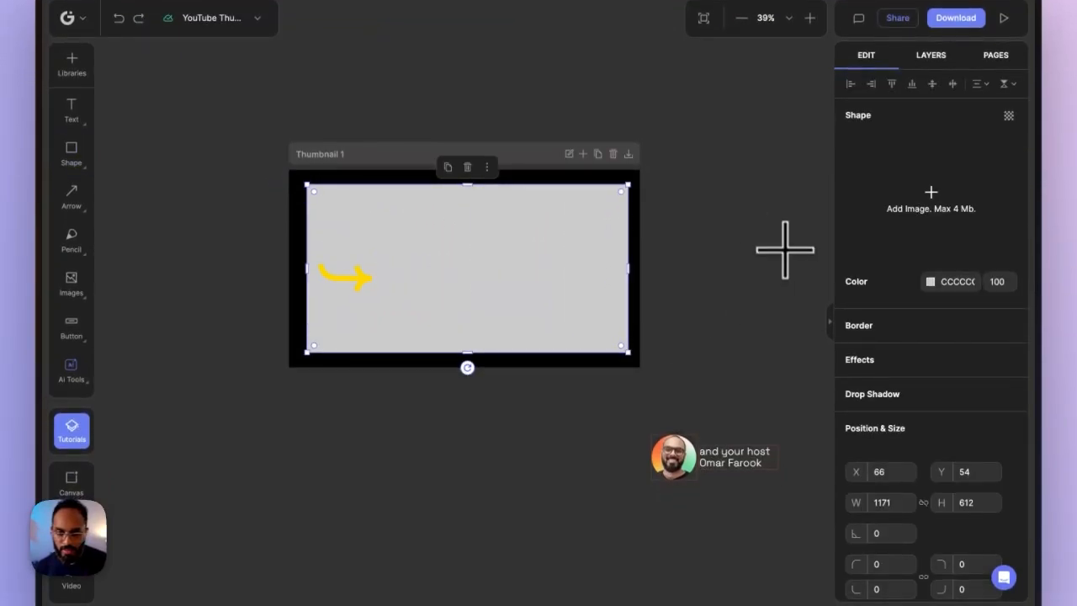
Resize the rectangle to 1280 by 720 and align it to cover the whole thumbnail
{"action": "scroll", "coordinate": [911, 454], "scroll_direction": "down", "scroll_amount": 2}
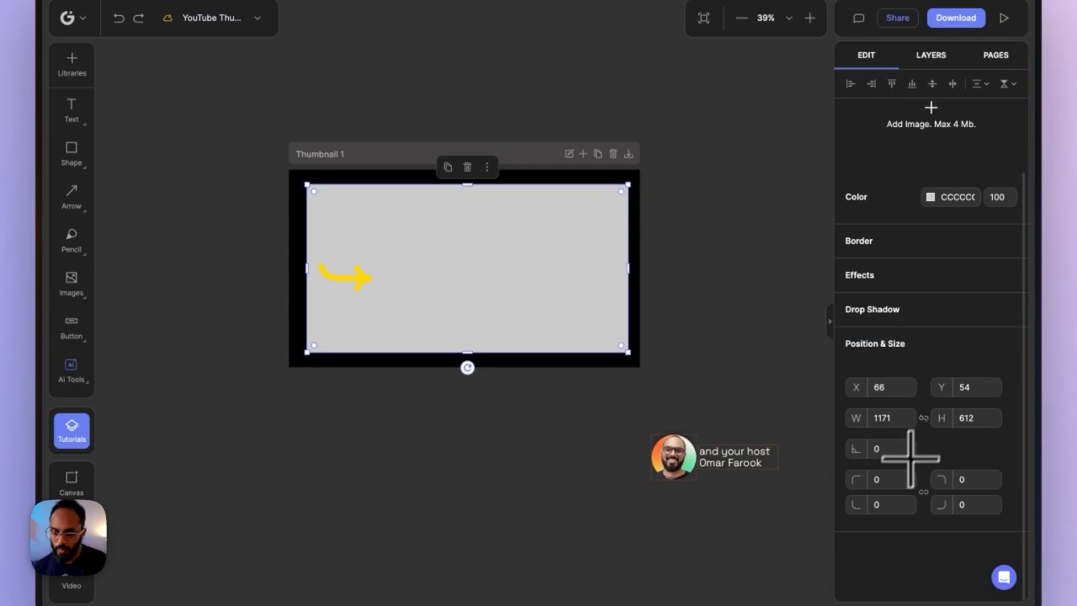
{"action": "type", "text": "1280"}
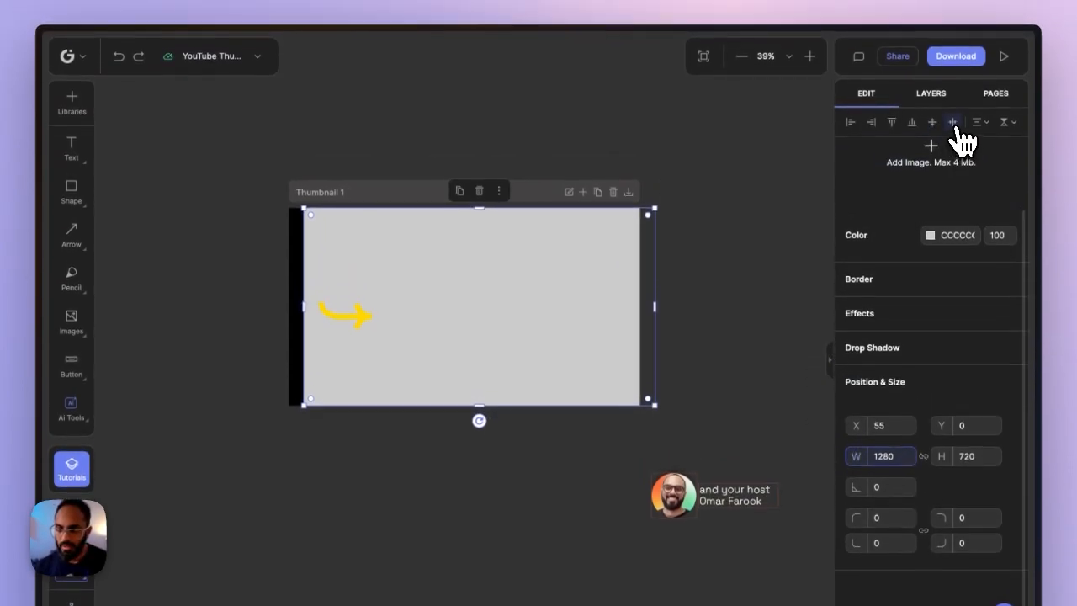
{"action": "left_click", "coordinate": [947, 128]}
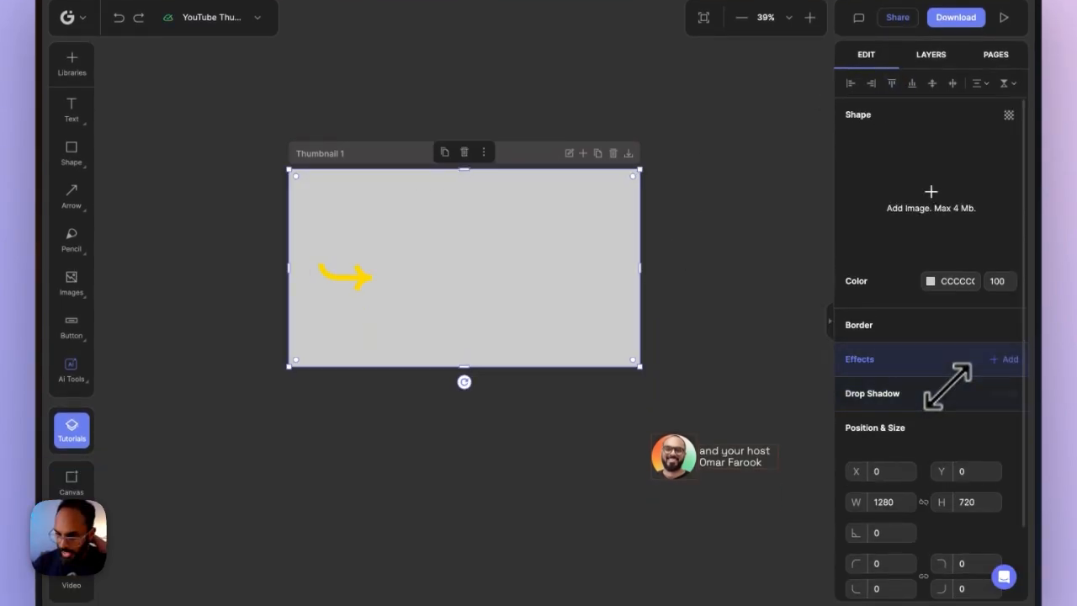
Add a black border to the rectangle, thick enough to reach about 108 px inside each edge of the thumbnail
{"action": "left_click", "coordinate": [951, 332]}
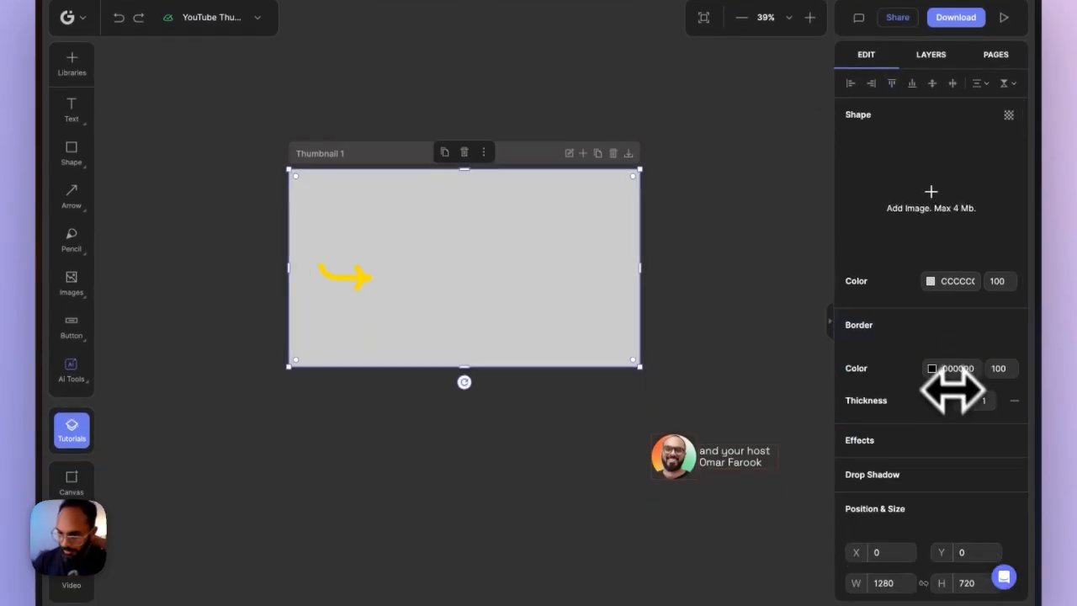
{"action": "mouse_move", "coordinate": [965, 400]}
{"action": "left_mouse_down"}
{"action": "mouse_move", "coordinate": [1047, 410]}
{"action": "mouse_move", "coordinate": [1001, 211]}
{"action": "mouse_move", "coordinate": [1069, 368]}
{"action": "left_mouse_up"}
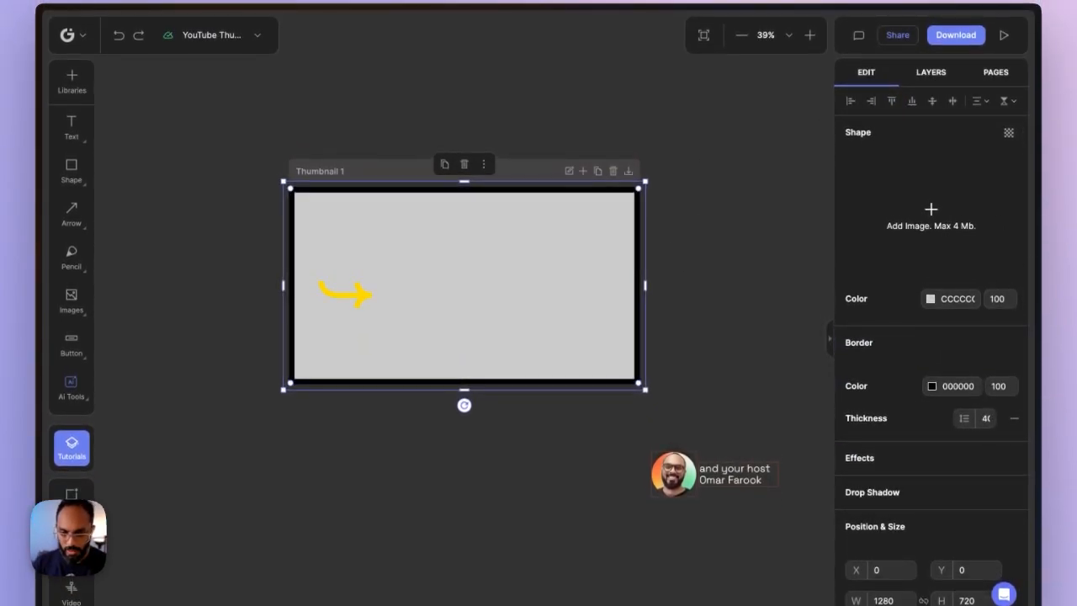
{"action": "left_click_drag", "start_coordinate": [968, 411], "coordinate": [1076, 409]}
{"action": "scroll", "coordinate": [738, 381], "scroll_direction": "down", "scroll_amount": 2}
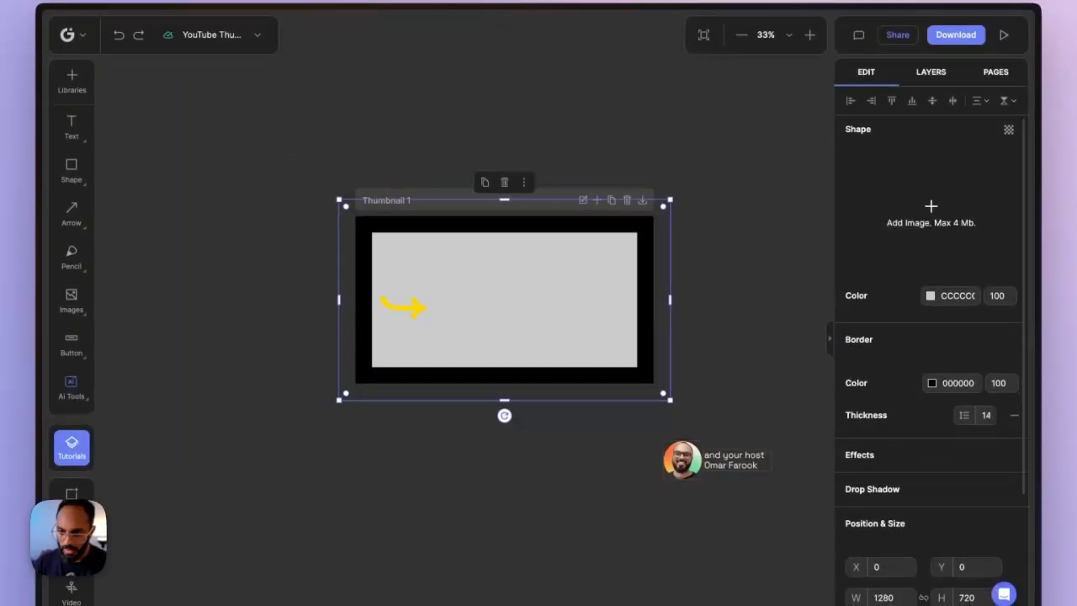
{"action": "left_click_drag", "start_coordinate": [965, 416], "coordinate": [1074, 417]}
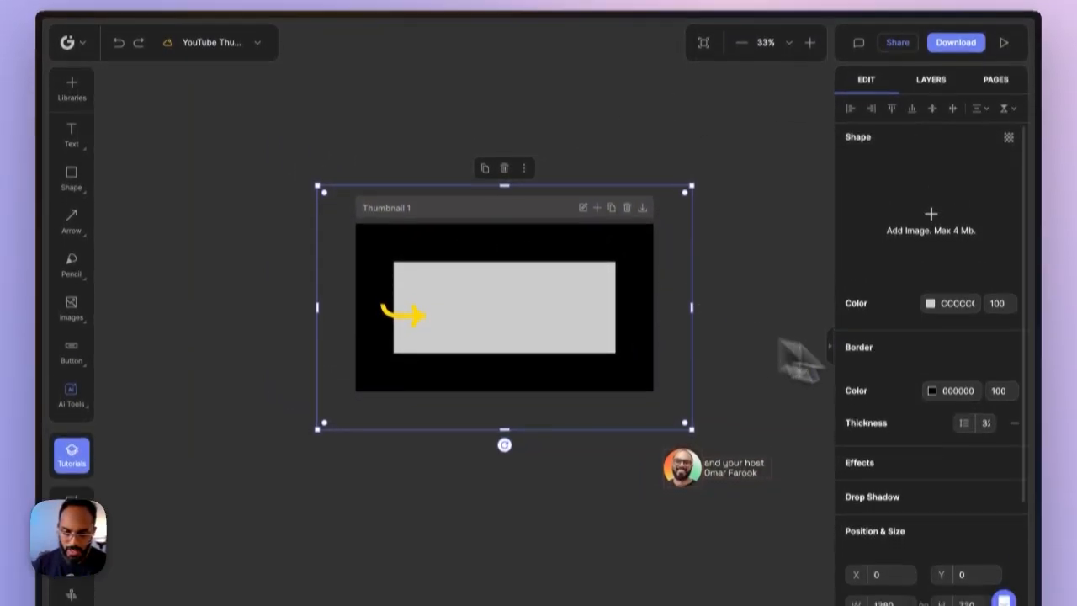
{"action": "left_click_drag", "start_coordinate": [968, 440], "coordinate": [828, 441]}
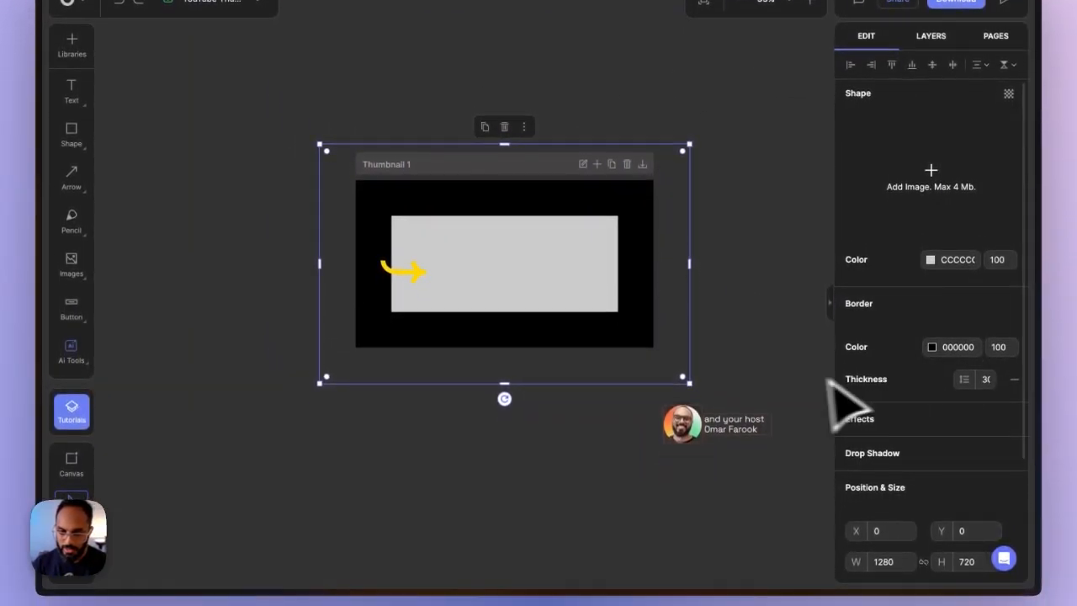
{"action": "left_click_drag", "start_coordinate": [833, 395], "coordinate": [154, 469]}
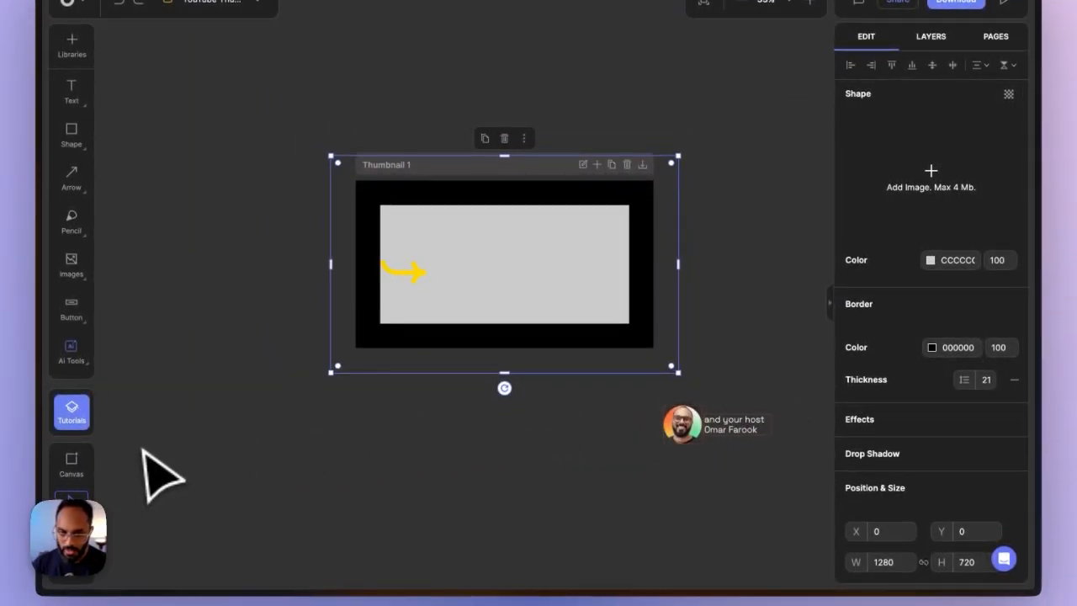
Set the rectangle's fill opacity to 0 and recolour its border to brand yellow FFD600 at 14% opacity
{"action": "left_click", "coordinate": [931, 258]}
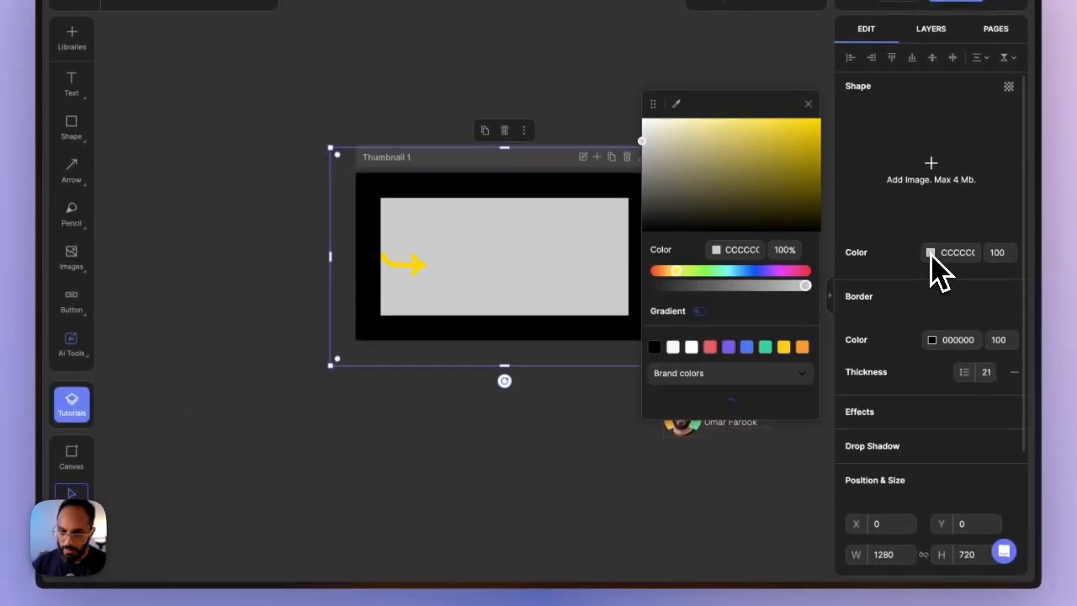
{"action": "left_click_drag", "start_coordinate": [794, 290], "coordinate": [581, 308]}
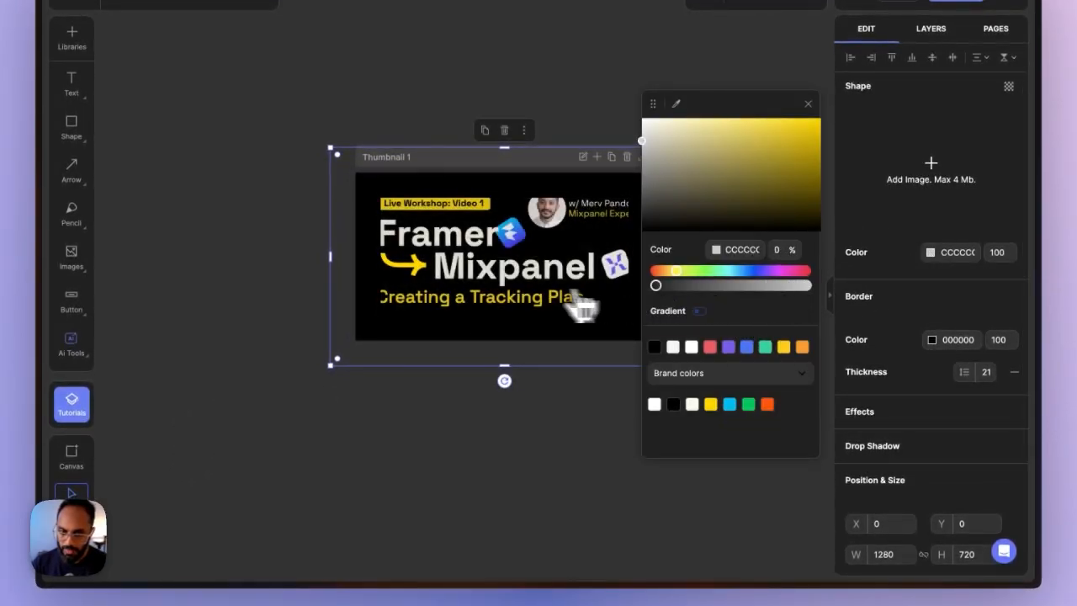
{"action": "left_click", "coordinate": [932, 341]}
{"action": "left_click", "coordinate": [714, 567]}
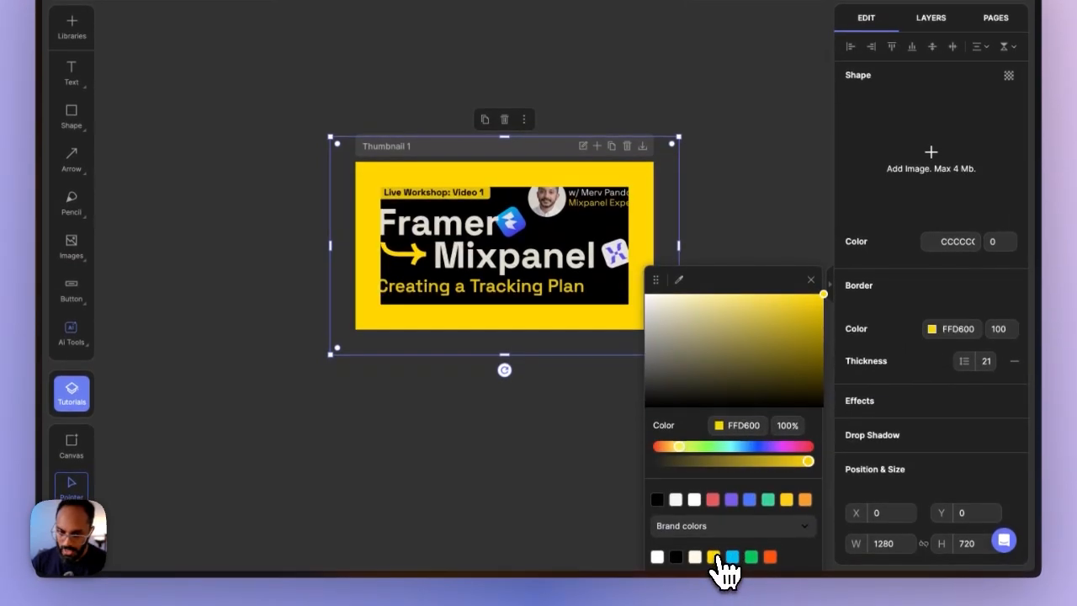
{"action": "left_click_drag", "start_coordinate": [728, 476], "coordinate": [684, 476]}
{"action": "left_click", "coordinate": [486, 432]}
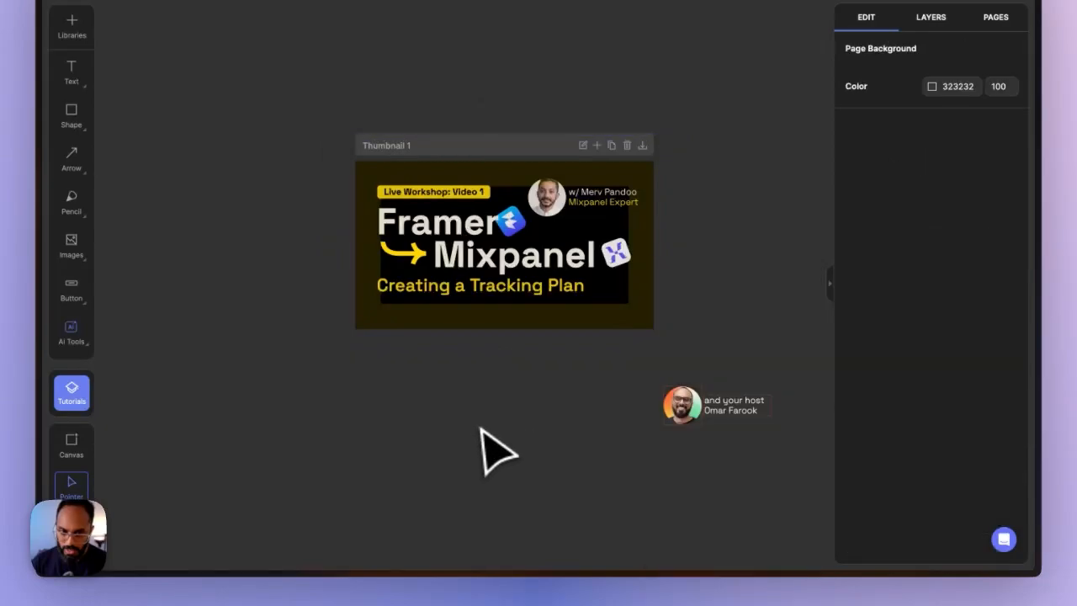
Thin the yellow frame's border so it reaches only about 65 px inside each edge of the thumbnail
{"action": "key", "text": "space"}
{"action": "left_click_drag", "start_coordinate": [507, 438], "coordinate": [463, 479]}
{"action": "scroll", "coordinate": [364, 225], "scroll_direction": "up", "scroll_amount": 3}
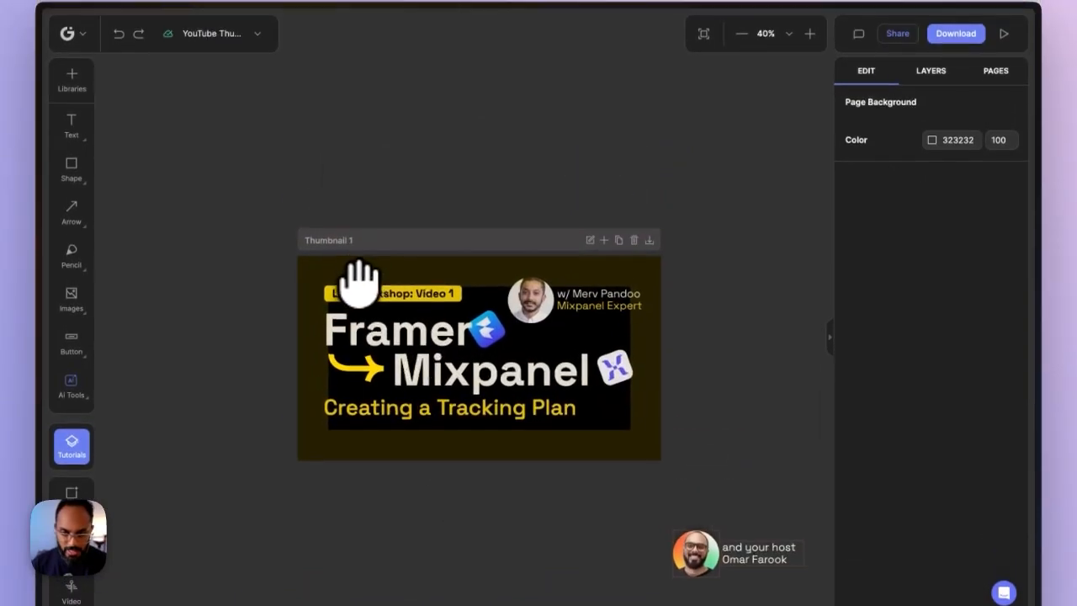
{"action": "scroll", "coordinate": [360, 284], "scroll_direction": "up", "scroll_amount": 1}
{"action": "left_click_drag", "start_coordinate": [292, 347], "coordinate": [313, 261]}
{"action": "left_click", "coordinate": [354, 178]}
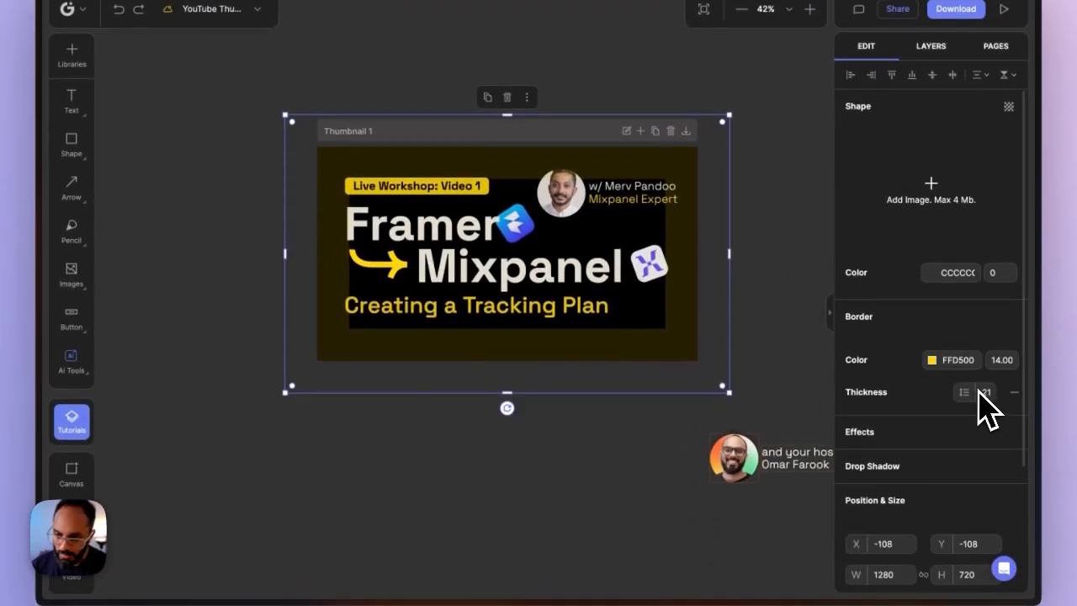
{"action": "left_click_drag", "start_coordinate": [976, 414], "coordinate": [902, 414]}
{"action": "left_click_drag", "start_coordinate": [569, 408], "coordinate": [322, 418]}
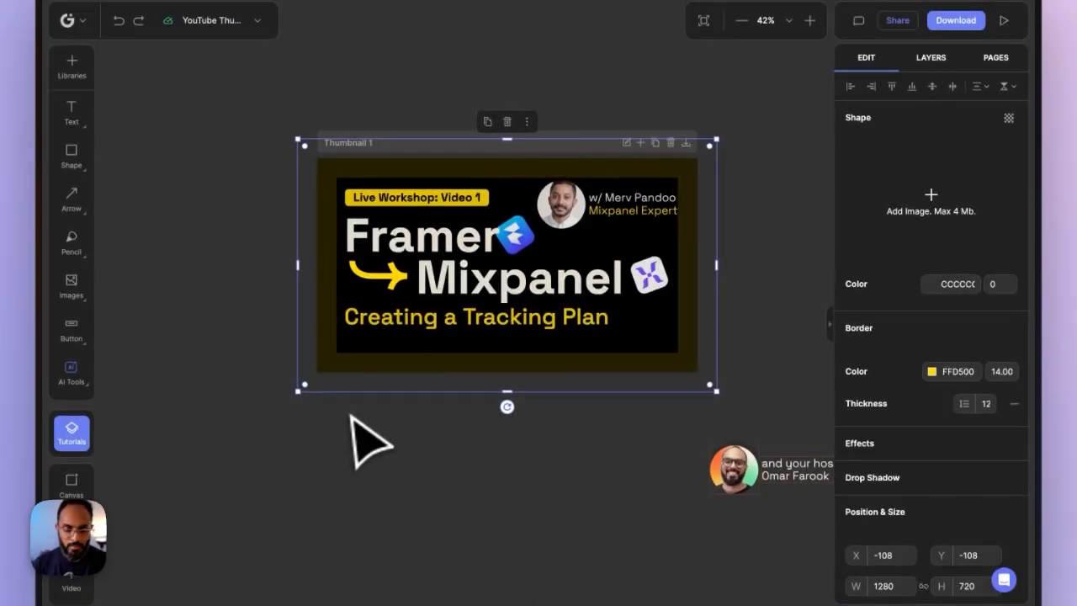
{"action": "left_click", "coordinate": [383, 443]}
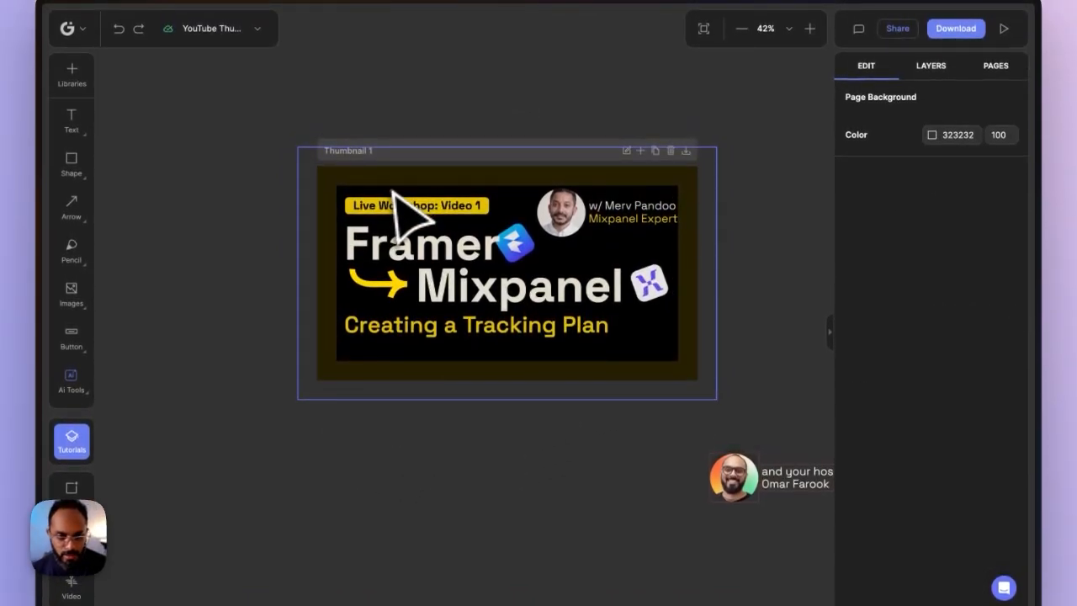
Lock the border frame shape so it cannot be selected while arranging the content
{"action": "left_click", "coordinate": [353, 193]}
{"action": "right_click", "coordinate": [366, 169]}
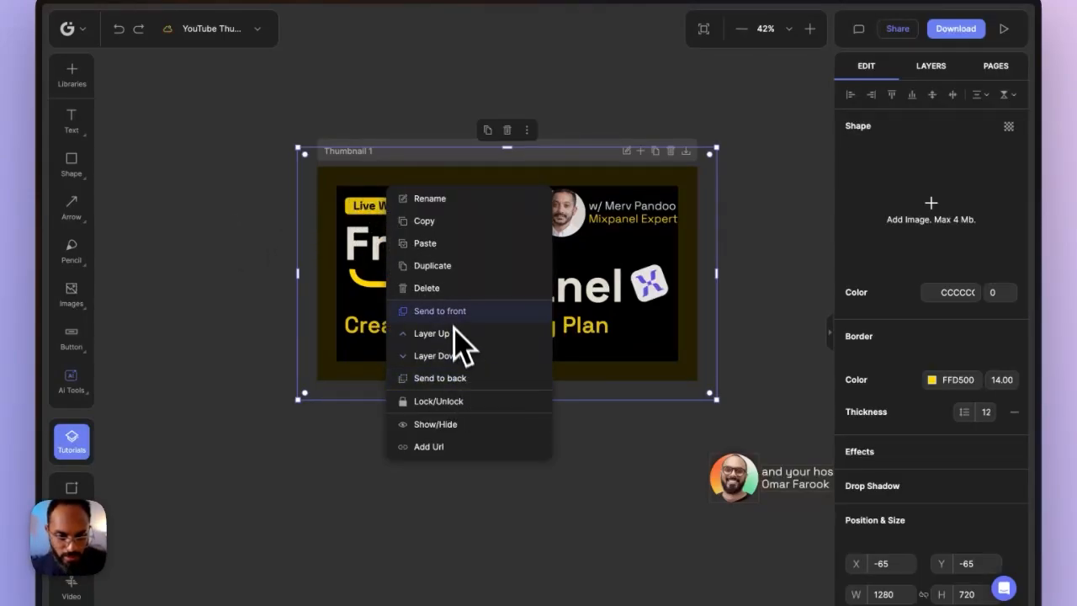
{"action": "left_click", "coordinate": [440, 403]}
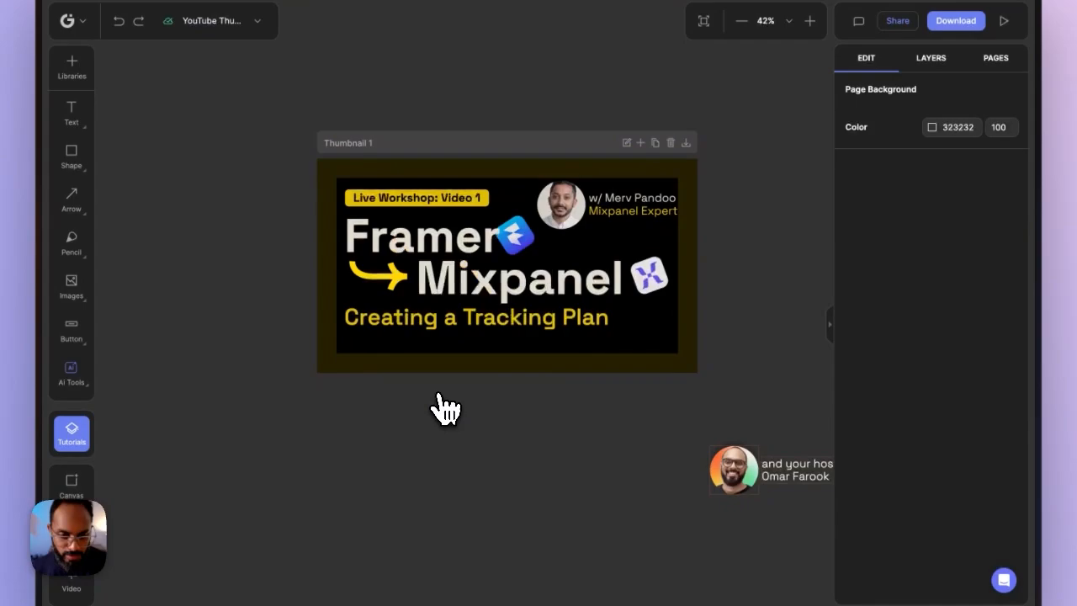
Move the "Live Workshop: Video 1" badge into the frame's inner upper-left corner, at about X 66, Y 68
{"action": "scroll", "coordinate": [383, 177], "scroll_direction": "up", "scroll_amount": 2}
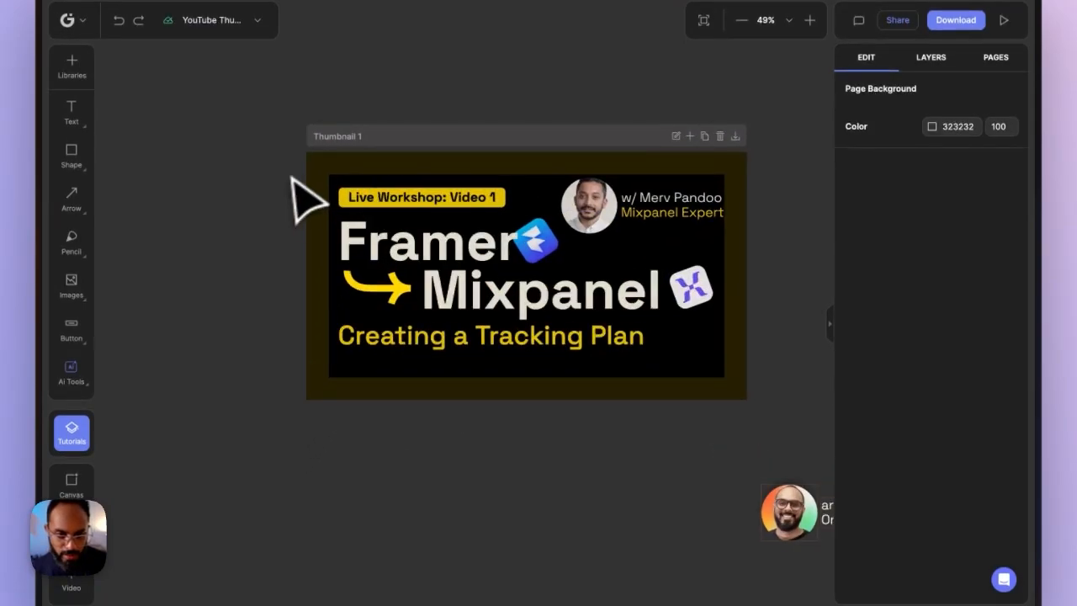
{"action": "left_click", "coordinate": [386, 202]}
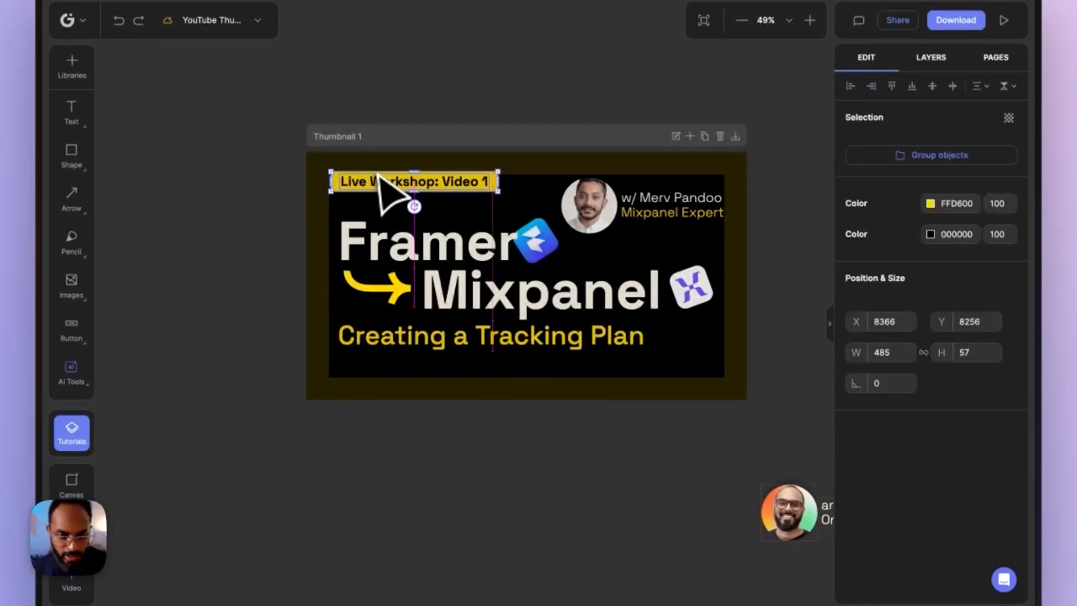
{"action": "scroll", "coordinate": [383, 181], "scroll_direction": "up", "scroll_amount": 5}
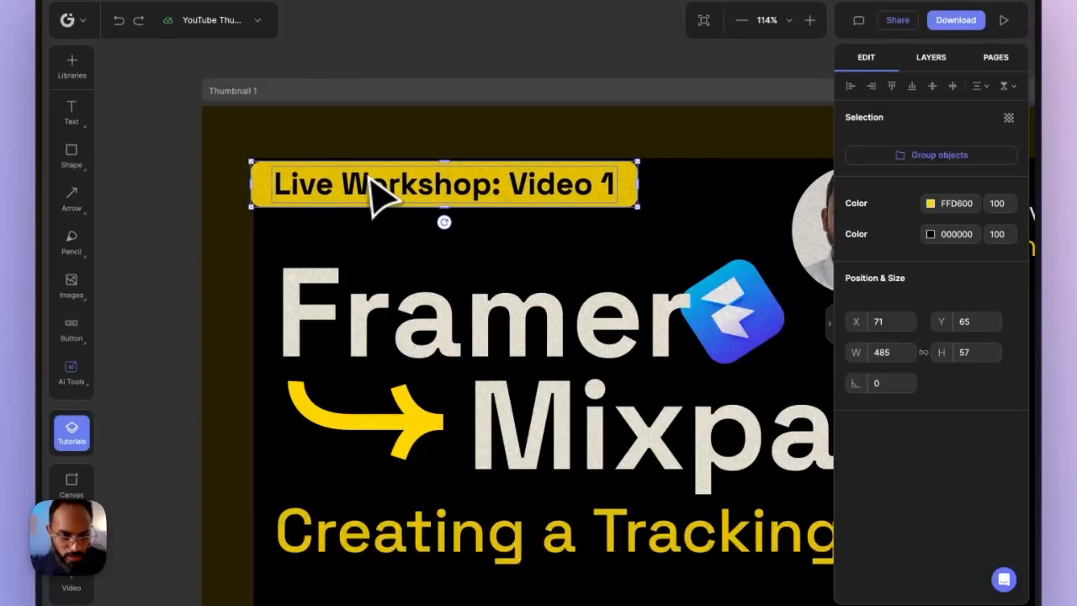
{"action": "left_click_drag", "start_coordinate": [370, 173], "coordinate": [372, 176]}
{"action": "scroll", "coordinate": [367, 177], "scroll_direction": "up", "scroll_amount": 5}
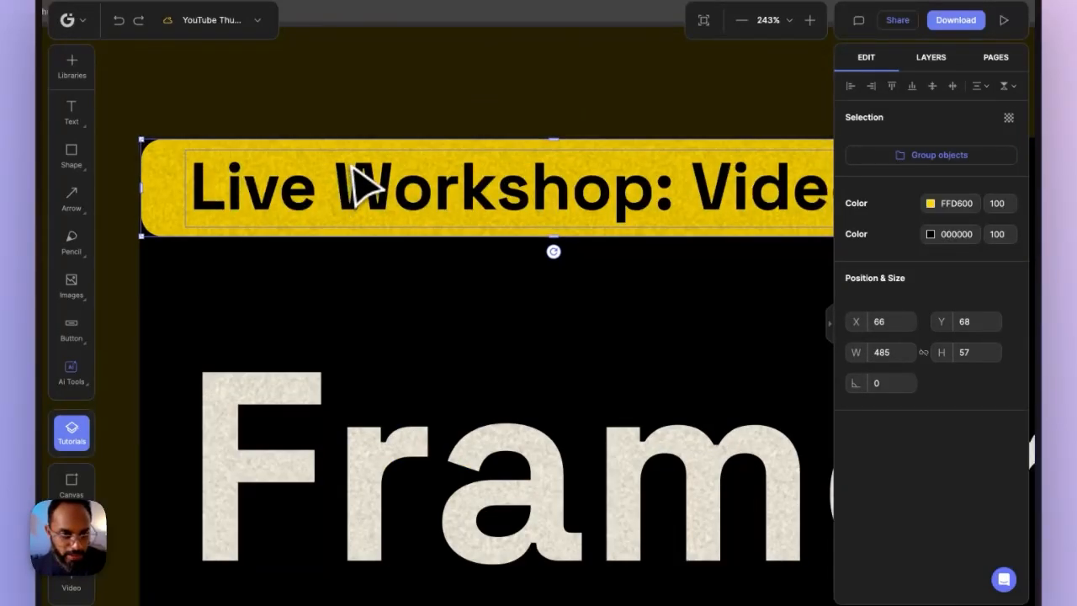
{"action": "scroll", "coordinate": [359, 185], "scroll_direction": "down", "scroll_amount": 6}
Move the headline together with its arrow and both logos to X 55, Y 180, against the frame's inner left edge
{"action": "left_click_drag", "start_coordinate": [270, 236], "coordinate": [527, 295]}
{"action": "left_click", "coordinate": [649, 292], "text": "shift"}
{"action": "scroll", "coordinate": [354, 270], "scroll_direction": "up", "scroll_amount": 5}
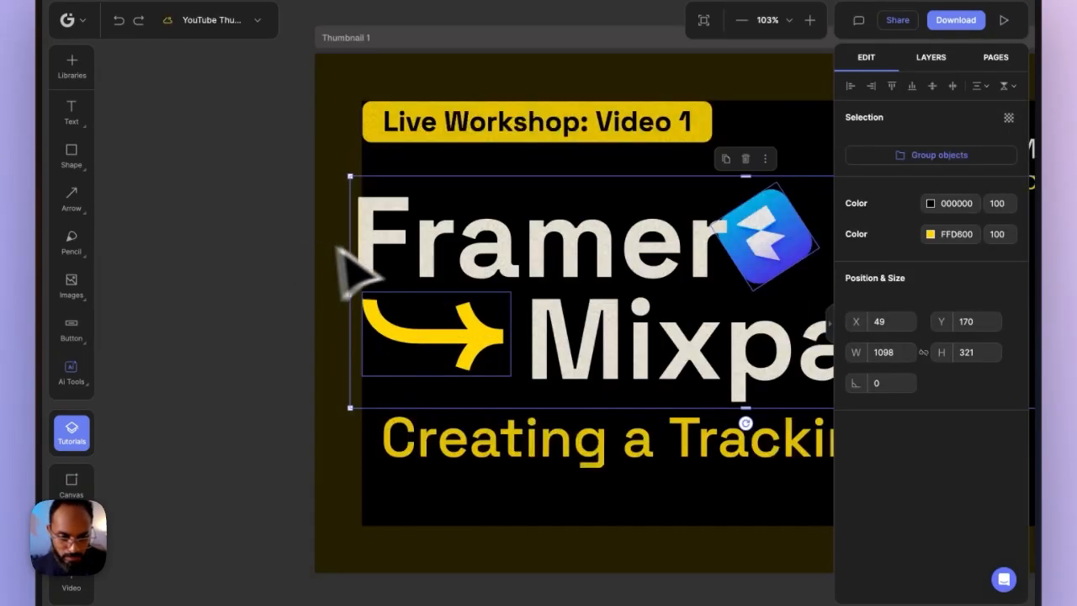
{"action": "left_click_drag", "start_coordinate": [428, 250], "coordinate": [430, 261]}
{"action": "scroll", "coordinate": [430, 261], "scroll_direction": "down", "scroll_amount": 5}
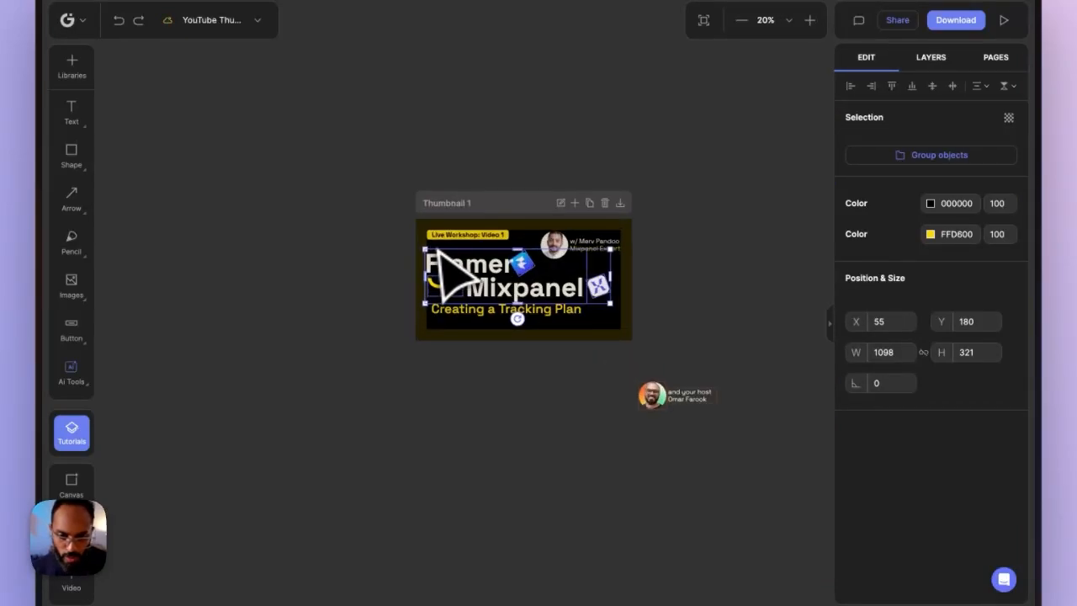
{"action": "scroll", "coordinate": [437, 251], "scroll_direction": "up", "scroll_amount": 3}
Move the "Creating a Tracking Plan" subtitle to X 72, Y 501 and the speaker group into the frame's inner upper-right corner
{"action": "left_click", "coordinate": [481, 352]}
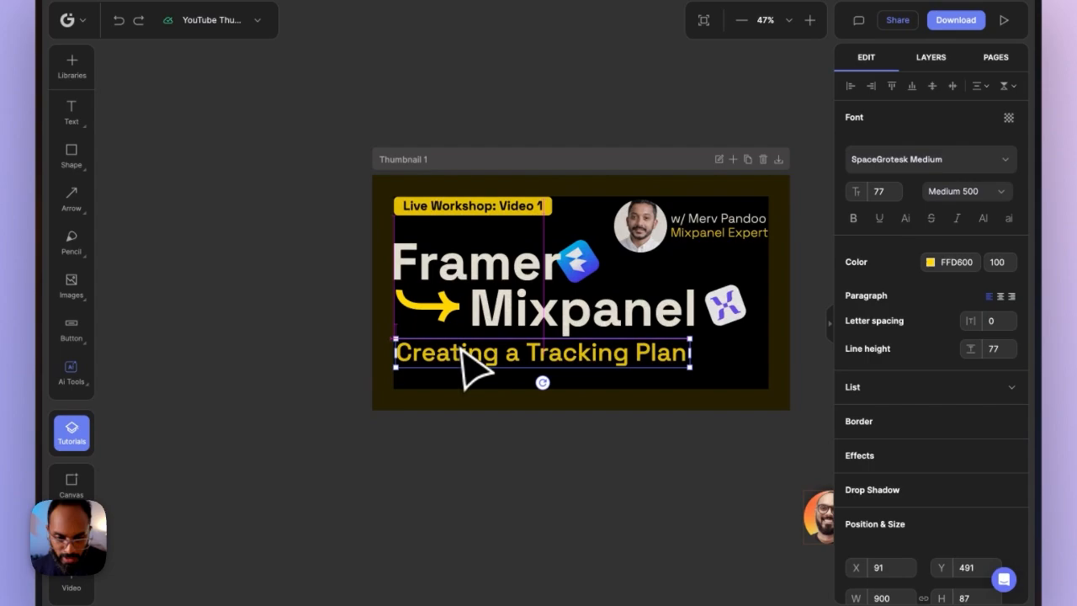
{"action": "mouse_move", "coordinate": [462, 349]}
{"action": "left_mouse_down"}
{"action": "mouse_move", "coordinate": [460, 370]}
{"action": "mouse_move", "coordinate": [467, 348]}
{"action": "left_mouse_up"}
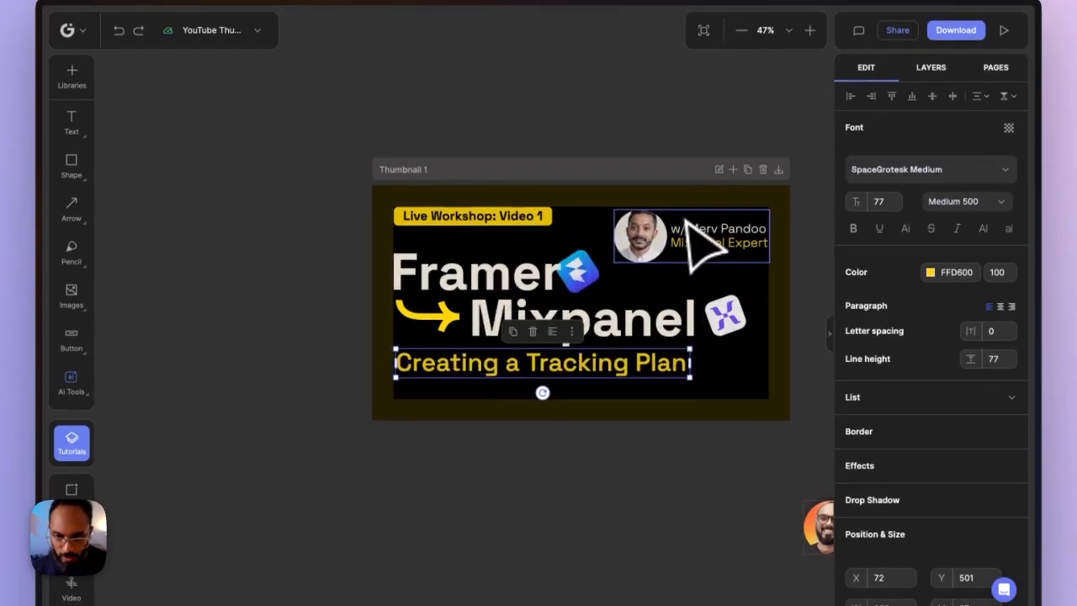
{"action": "left_click", "coordinate": [645, 221]}
{"action": "left_click", "coordinate": [659, 115]}
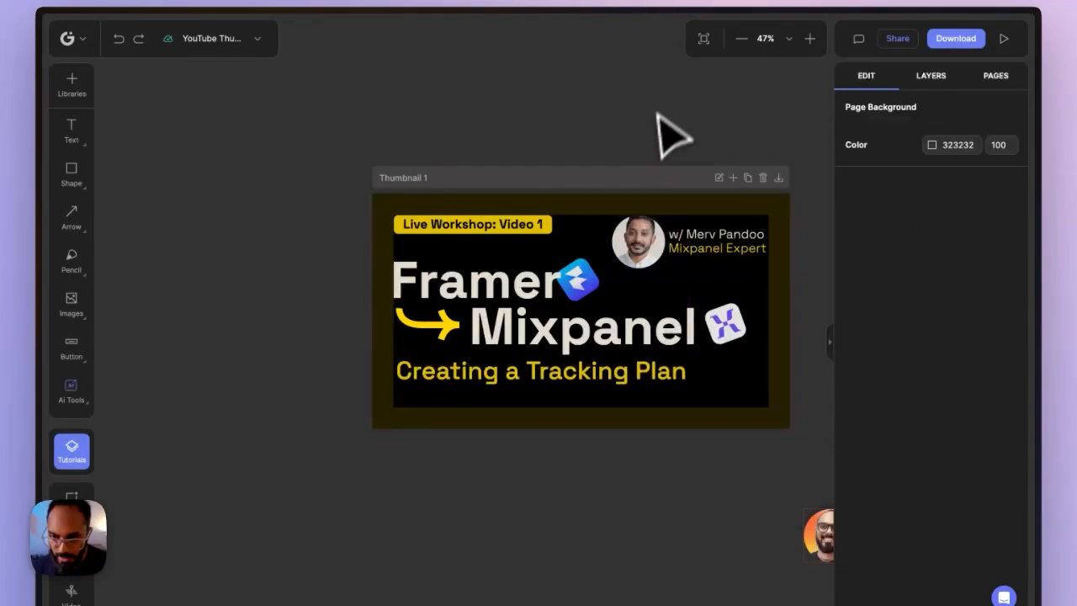
Enlarge the headline, arrow and both logos together until the Mixpanel logo meets the frame's inner right edge
{"action": "left_click_drag", "start_coordinate": [690, 114], "coordinate": [604, 116]}
{"action": "scroll", "coordinate": [623, 231], "scroll_direction": "up", "scroll_amount": 5}
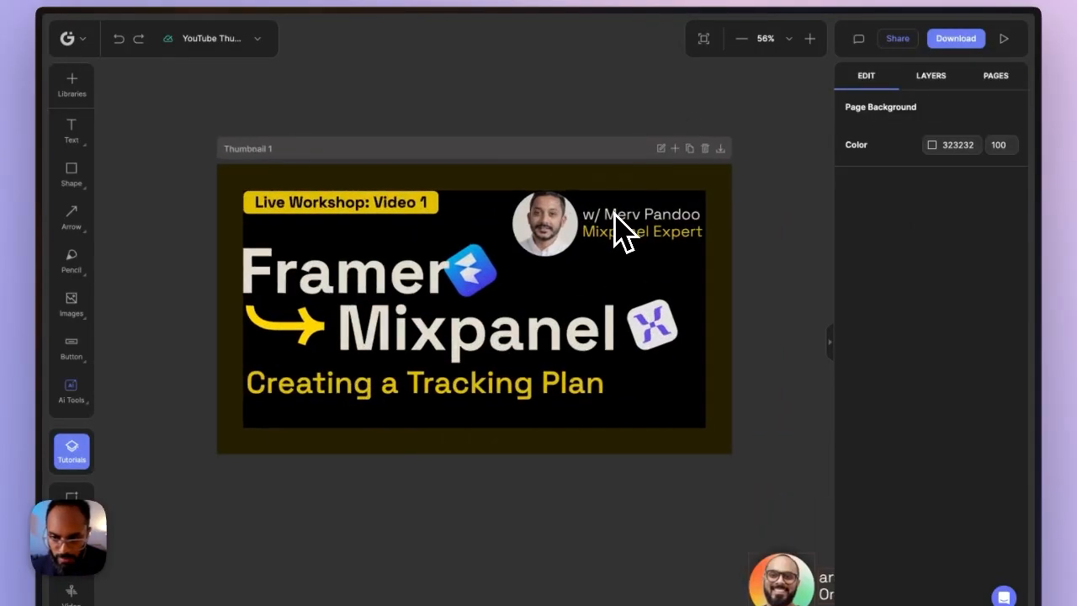
{"action": "scroll", "coordinate": [752, 286], "scroll_direction": "down", "scroll_amount": 3}
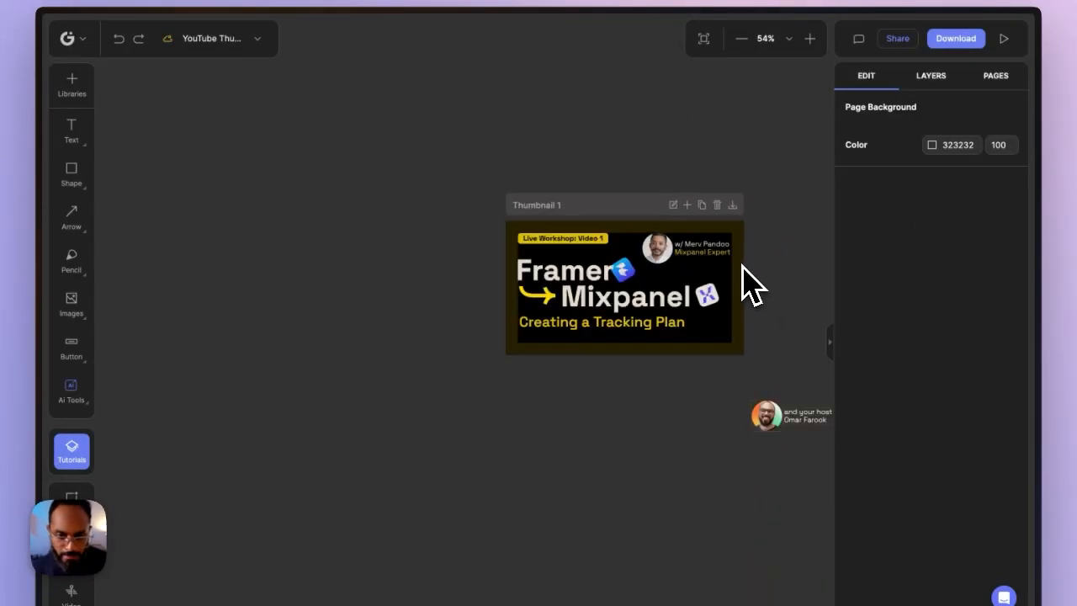
{"action": "scroll", "coordinate": [608, 380], "scroll_direction": "up", "scroll_amount": 5}
{"action": "scroll", "coordinate": [626, 361], "scroll_direction": "down", "scroll_amount": 2}
{"action": "left_click_drag", "start_coordinate": [625, 361], "coordinate": [493, 414]}
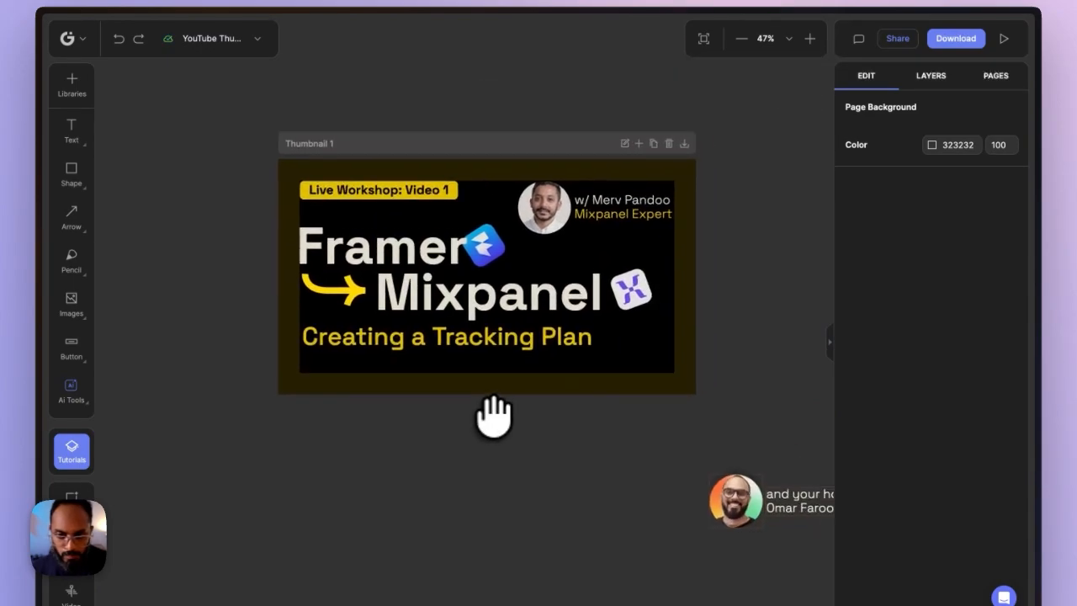
{"action": "left_click_drag", "start_coordinate": [245, 233], "coordinate": [654, 286]}
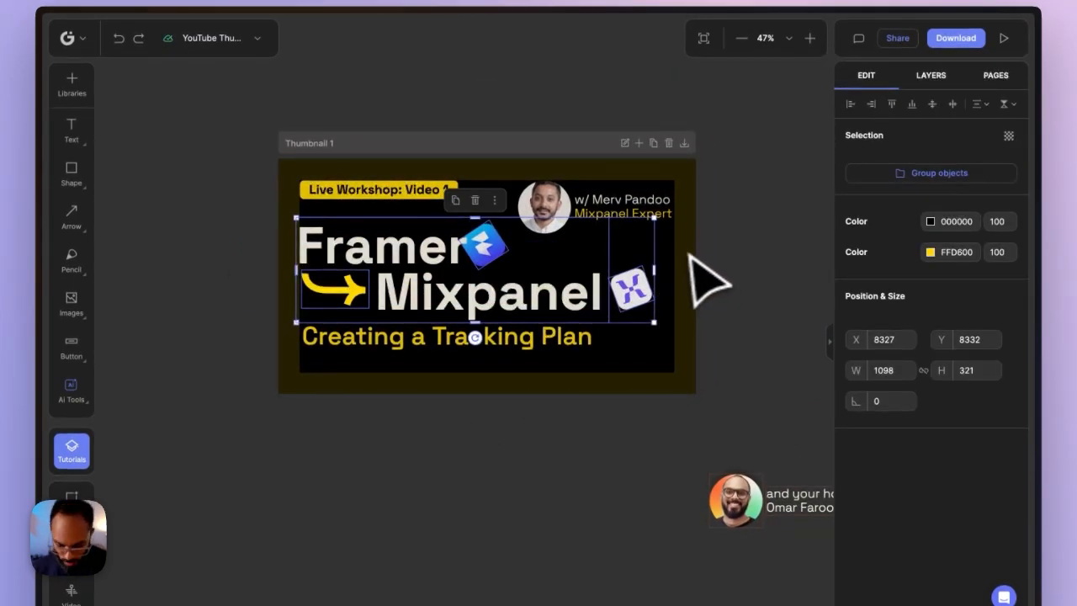
{"action": "left_click_drag", "start_coordinate": [657, 220], "coordinate": [679, 219]}
{"action": "left_click", "coordinate": [740, 256]}
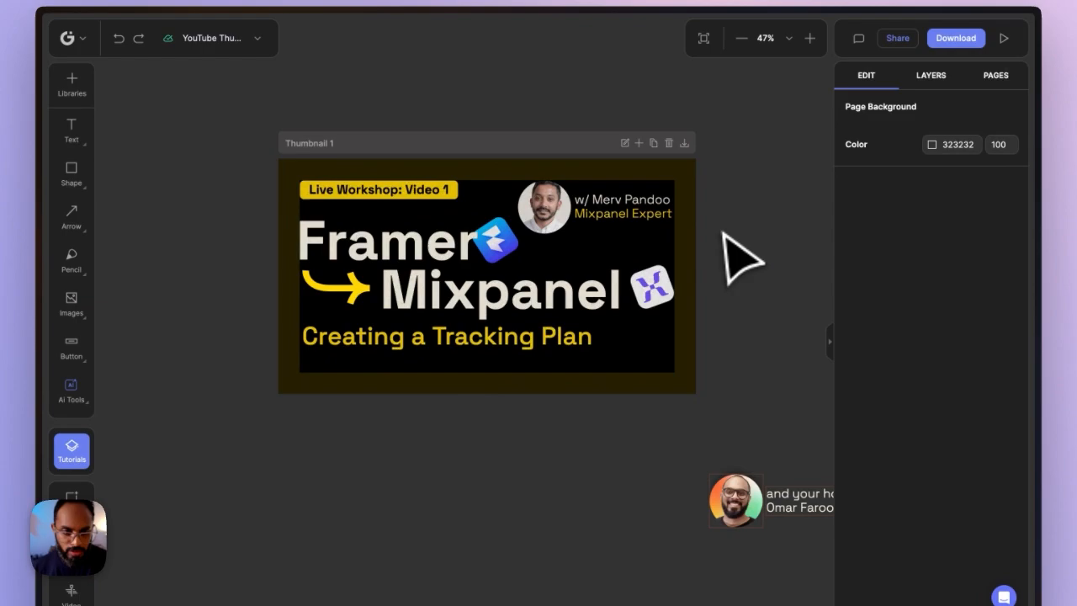
Ungroup the speaker's photo and caption so the photo can be edited separately
{"action": "left_click", "coordinate": [549, 192]}
{"action": "right_click", "coordinate": [548, 192]}
{"action": "key", "text": "Escape"}
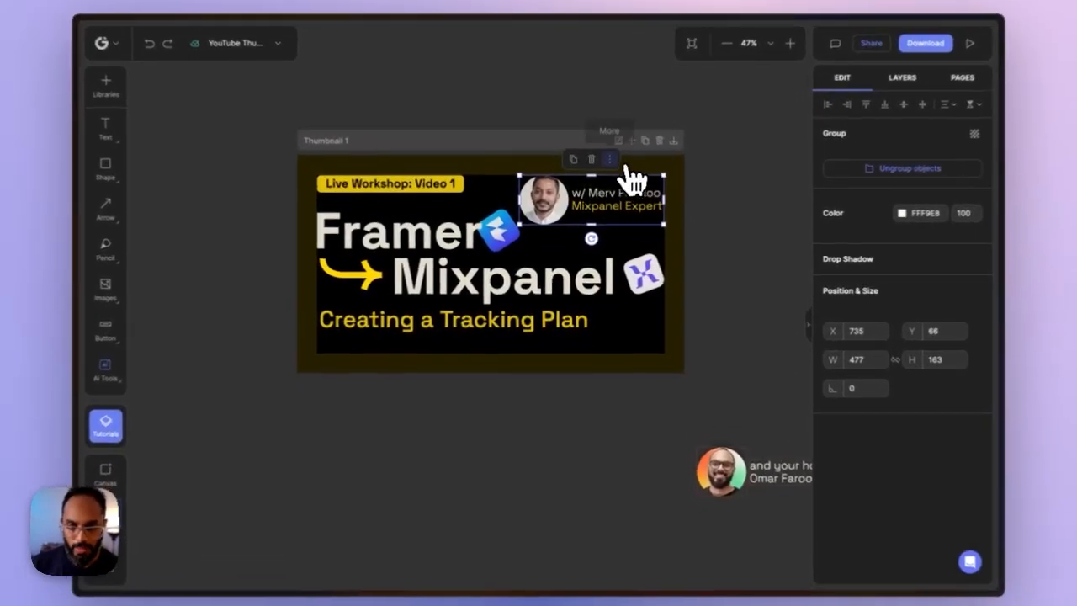
{"action": "left_click", "coordinate": [606, 165]}
{"action": "left_click", "coordinate": [647, 183]}
{"action": "left_click", "coordinate": [678, 163]}
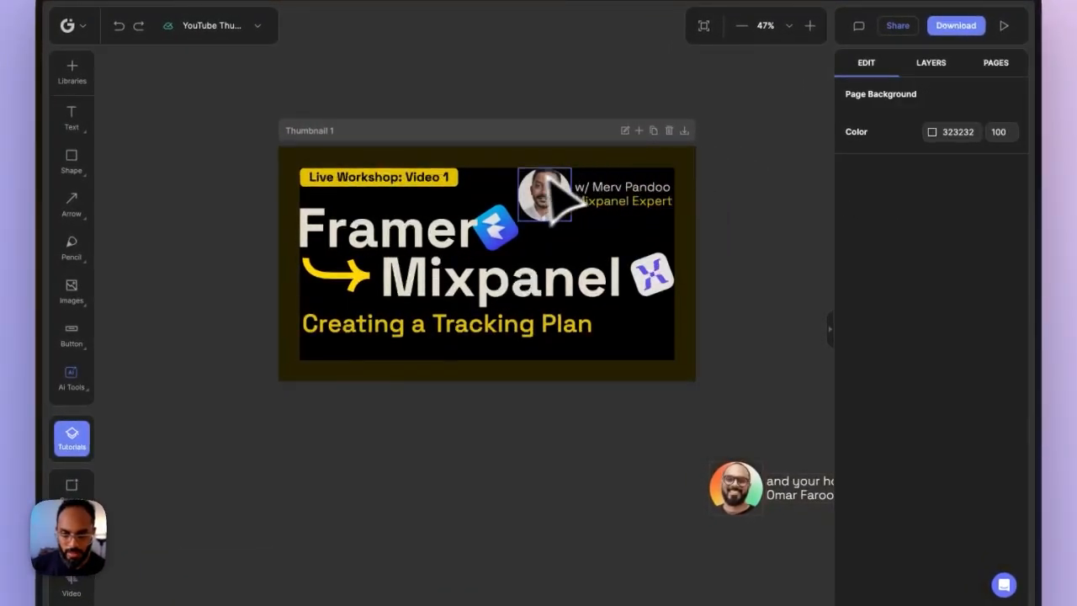
Shrink the speaker's circular photo to about 115 px and reduce the image scale inside it to reveal the whole head
{"action": "left_click", "coordinate": [547, 195]}
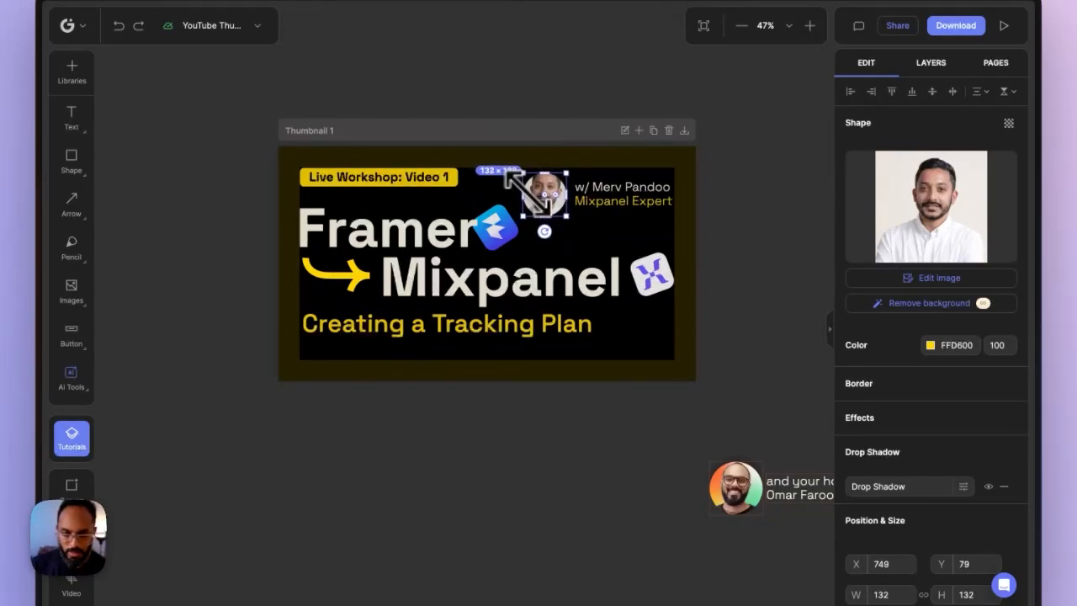
{"action": "left_click", "coordinate": [892, 278]}
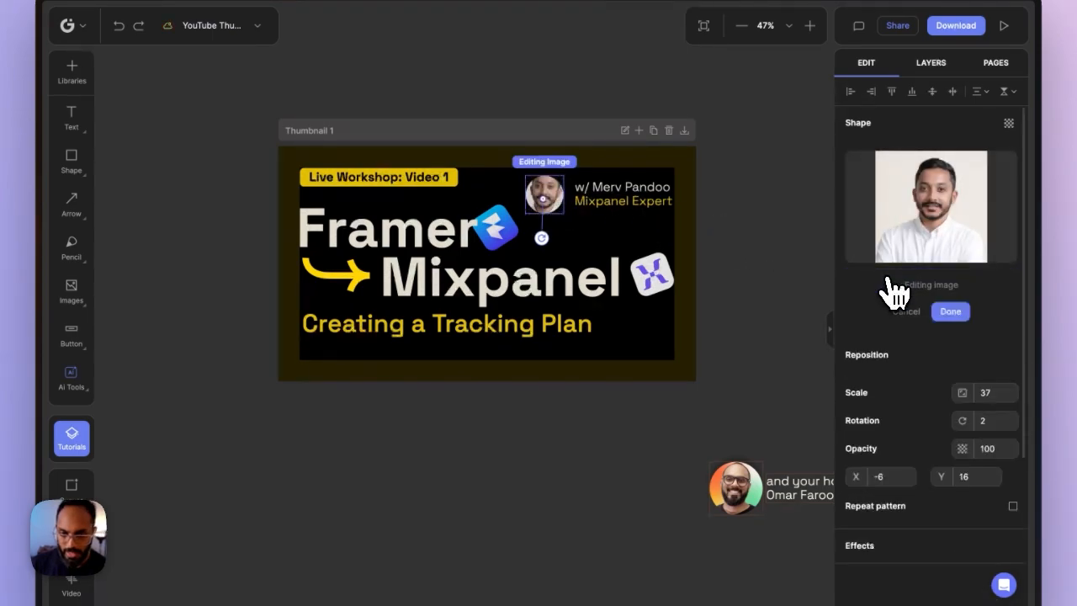
{"action": "left_click_drag", "start_coordinate": [968, 394], "coordinate": [960, 394]}
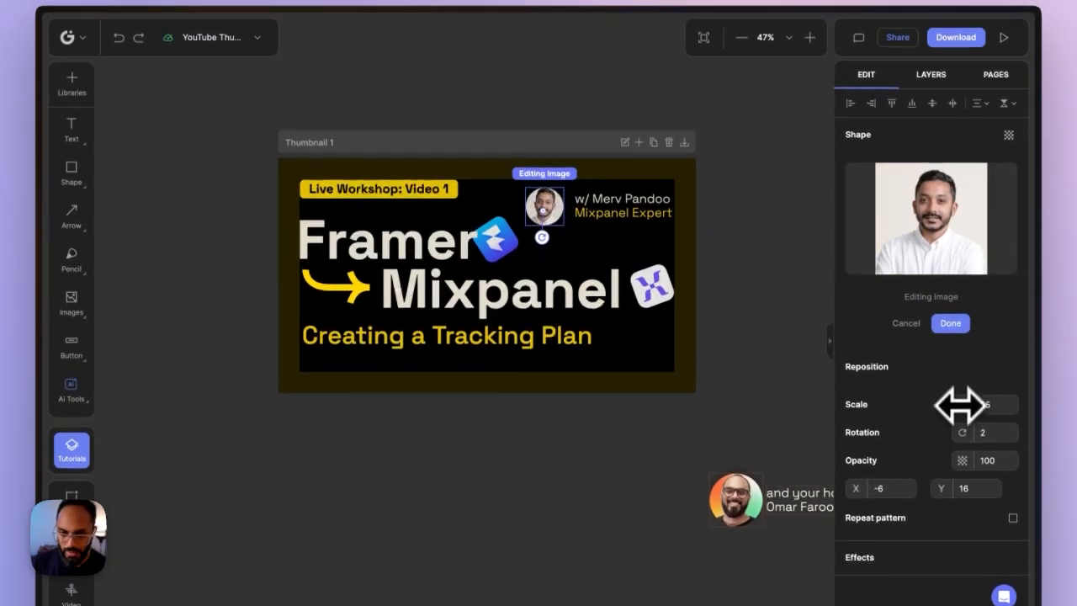
{"action": "left_click", "coordinate": [746, 258]}
{"action": "scroll", "coordinate": [577, 200], "scroll_direction": "up", "scroll_amount": 5}
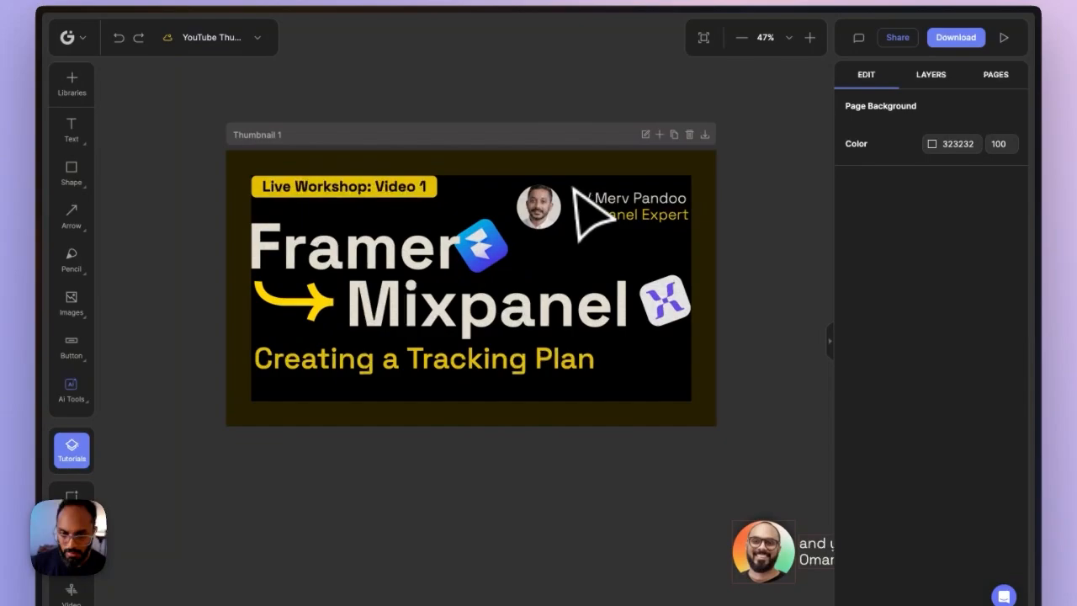
Enlarge the speaker's circular photo slightly, to about 126 px across
{"action": "left_click", "coordinate": [523, 199]}
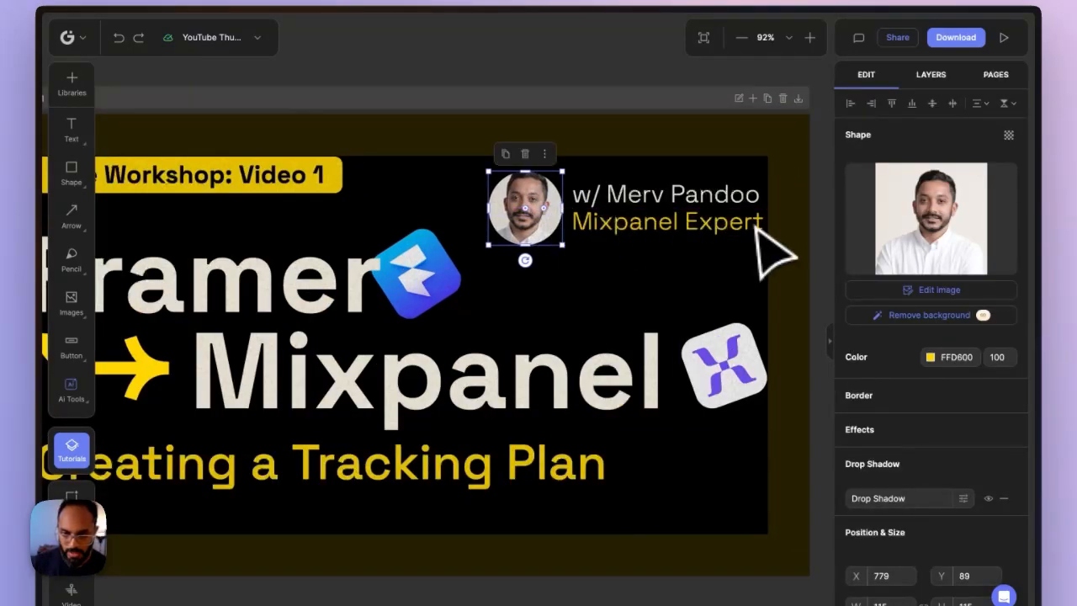
{"action": "scroll", "coordinate": [769, 253], "scroll_direction": "down", "scroll_amount": 5}
{"action": "left_click", "coordinate": [702, 144]}
{"action": "left_click_drag", "start_coordinate": [702, 144], "coordinate": [519, 193]}
{"action": "scroll", "coordinate": [571, 139], "scroll_direction": "down", "scroll_amount": 3}
{"action": "scroll", "coordinate": [519, 198], "scroll_direction": "down", "scroll_amount": 4}
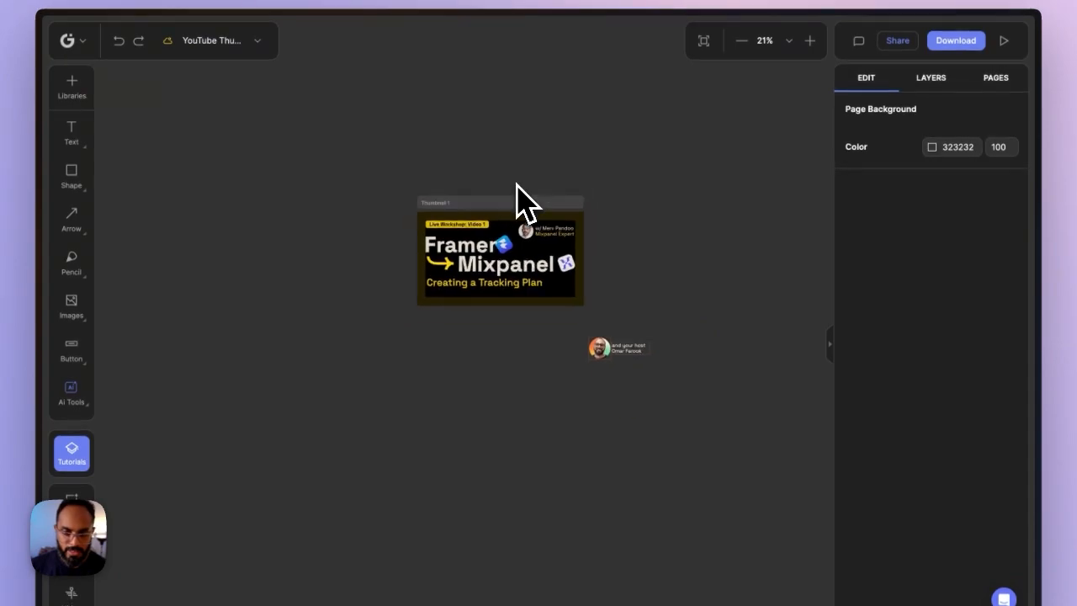
{"action": "scroll", "coordinate": [514, 180], "scroll_direction": "up", "scroll_amount": 3}
{"action": "scroll", "coordinate": [516, 185], "scroll_direction": "up", "scroll_amount": 3}
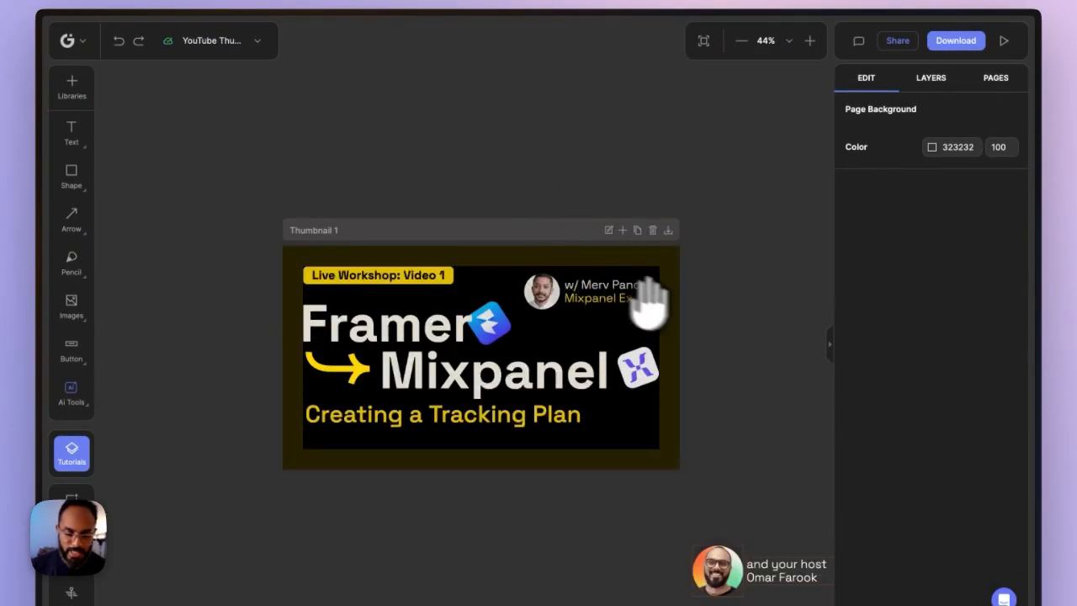
{"action": "left_click_drag", "start_coordinate": [648, 290], "coordinate": [585, 226]}
Reduce the image scale inside the speaker's circle a little further, to fit the head and shoulders
{"action": "left_click", "coordinate": [477, 210]}
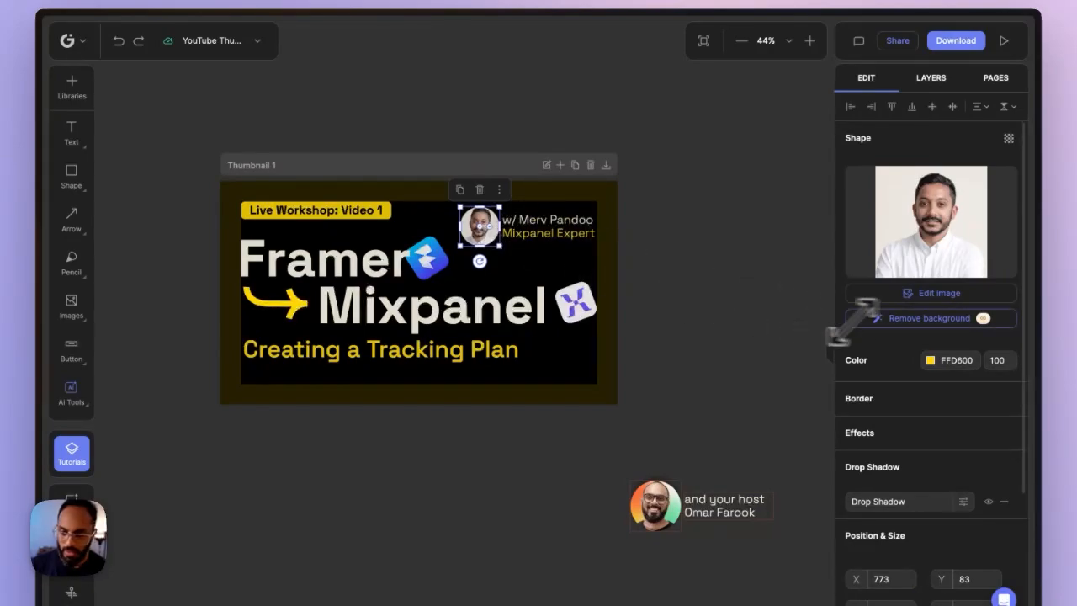
{"action": "left_click", "coordinate": [936, 293]}
{"action": "left_click_drag", "start_coordinate": [964, 393], "coordinate": [960, 390]}
{"action": "left_click", "coordinate": [762, 281]}
Move the speaker's photo and caption together into the frame's inner upper-right corner, flush with its top and right edges
{"action": "left_click_drag", "start_coordinate": [647, 190], "coordinate": [460, 209]}
{"action": "left_click_drag", "start_coordinate": [620, 222], "coordinate": [469, 184]}
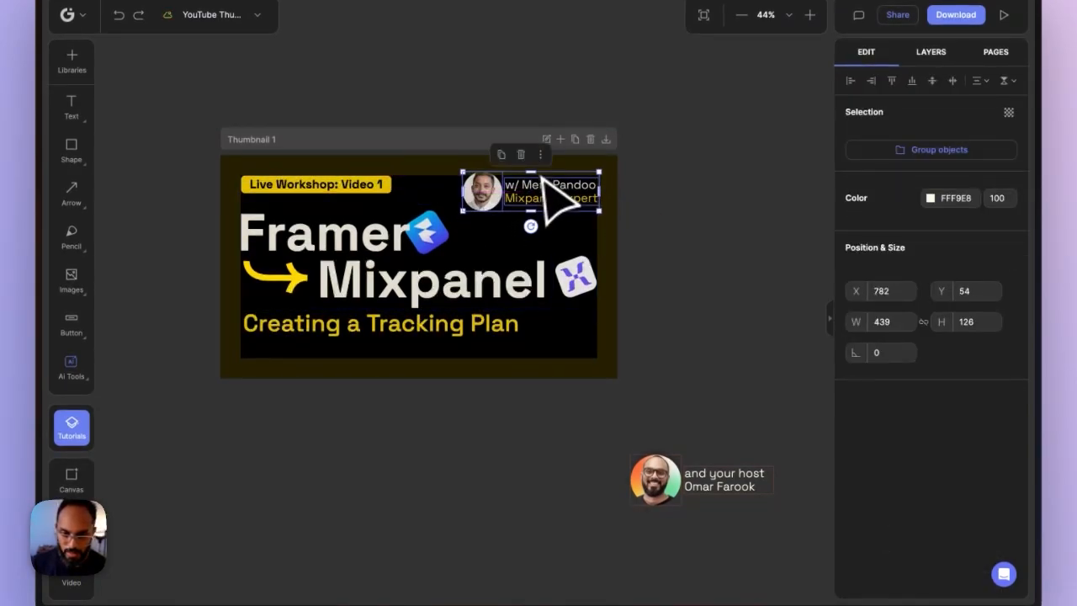
{"action": "scroll", "coordinate": [543, 178], "scroll_direction": "up", "scroll_amount": 5}
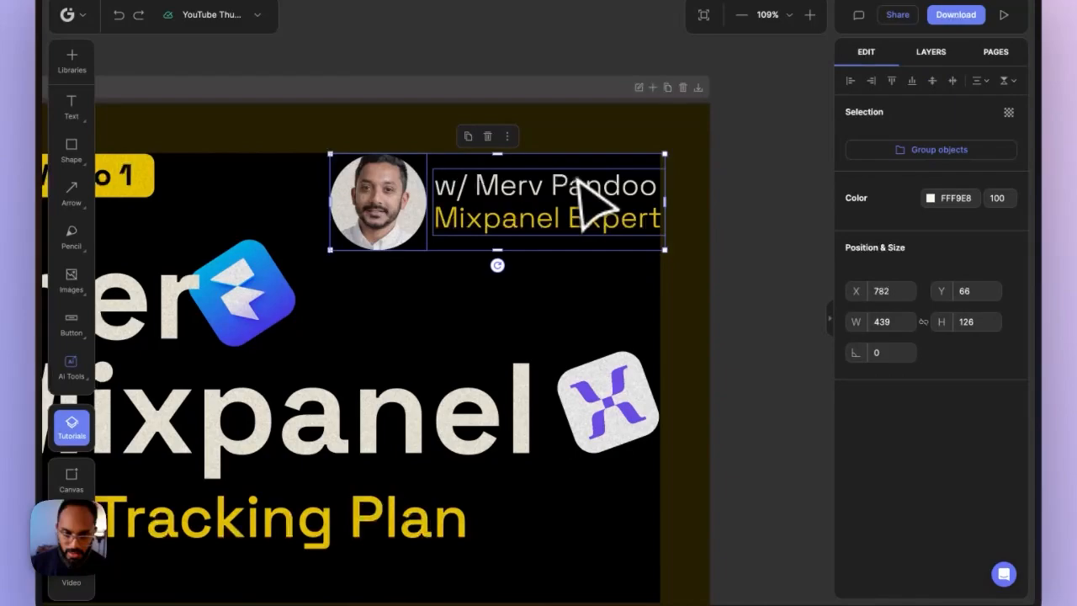
{"action": "scroll", "coordinate": [612, 180], "scroll_direction": "down", "scroll_amount": 2}
{"action": "left_click", "coordinate": [642, 201]}
{"action": "left_click_drag", "start_coordinate": [668, 207], "coordinate": [672, 214]}
{"action": "left_click", "coordinate": [692, 210]}
{"action": "scroll", "coordinate": [646, 195], "scroll_direction": "down", "scroll_amount": 5}
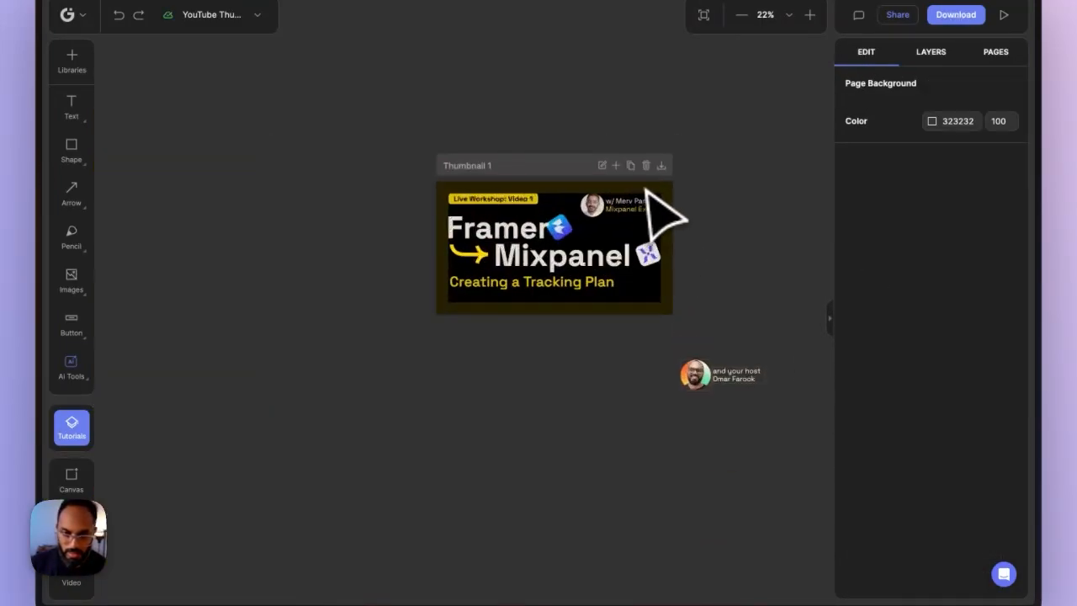
Move the "Framer Mixpanel" headline to X 55, Y 160 and lock it in place
{"action": "scroll", "coordinate": [644, 256], "scroll_direction": "up", "scroll_amount": 3}
{"action": "left_click", "coordinate": [547, 227]}
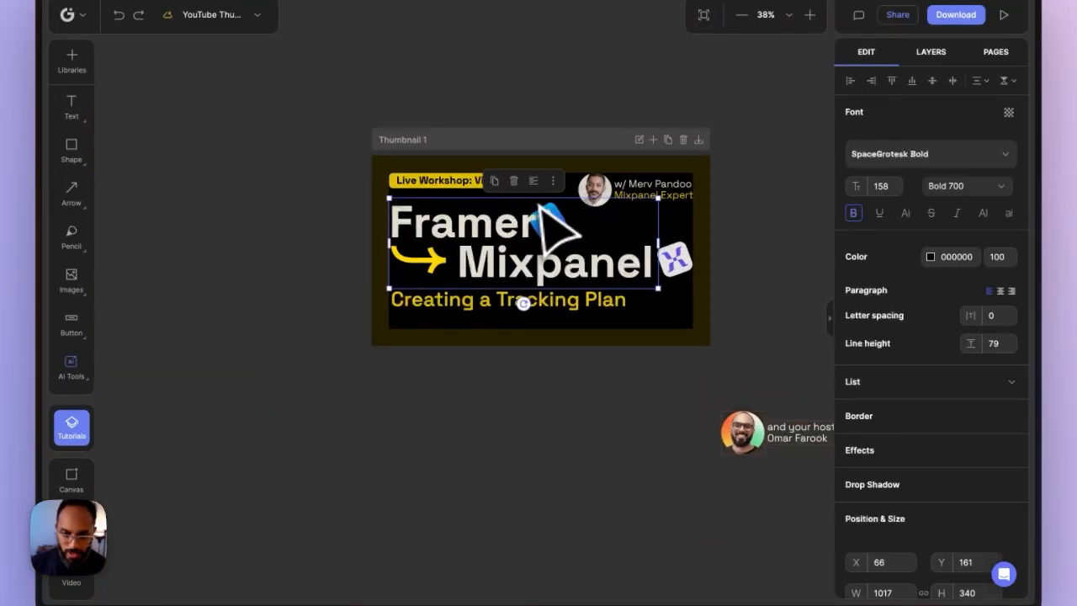
{"action": "left_click_drag", "start_coordinate": [540, 205], "coordinate": [536, 206]}
{"action": "right_click", "coordinate": [500, 222]}
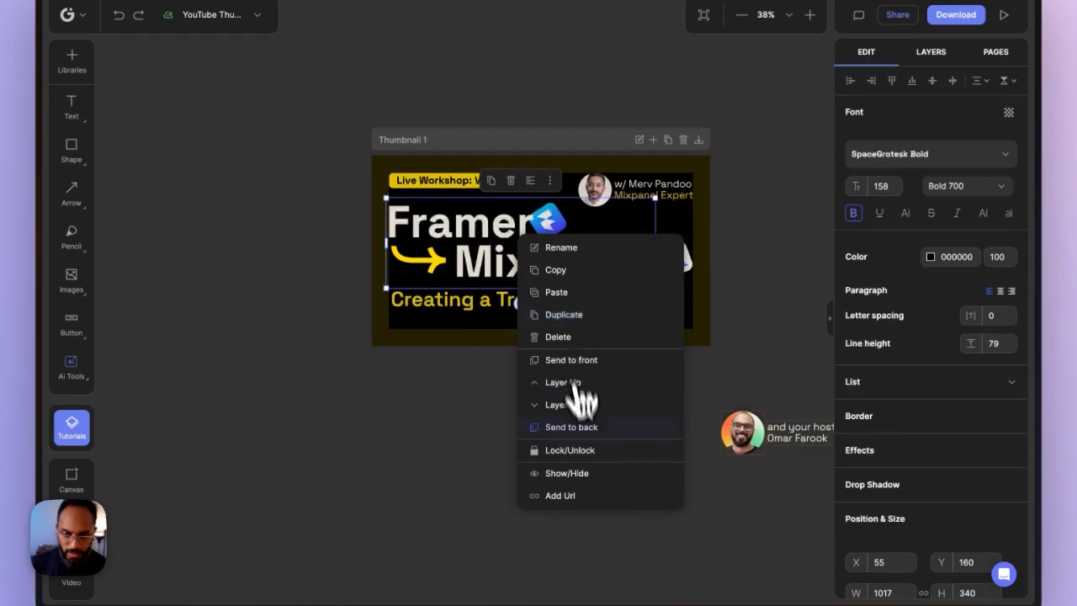
{"action": "left_click", "coordinate": [572, 452]}
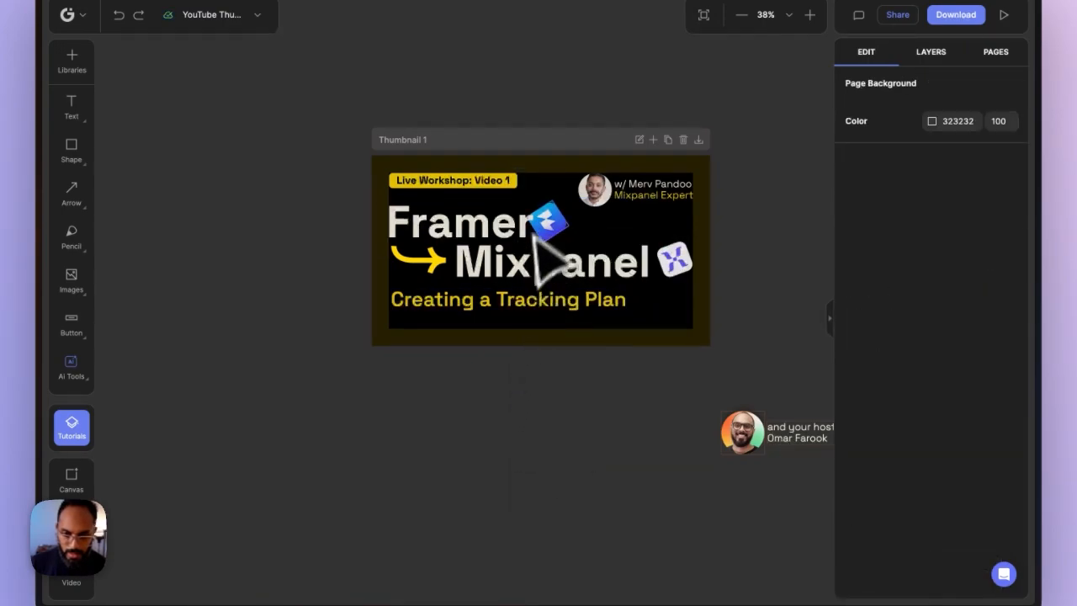
Move the Framer logo to X 560, Y 159 over the end of "Framer" and the Mixpanel logo onto the last letter of "Mixpanel"
{"action": "left_click", "coordinate": [545, 214]}
{"action": "scroll", "coordinate": [548, 217], "scroll_direction": "up", "scroll_amount": 2}
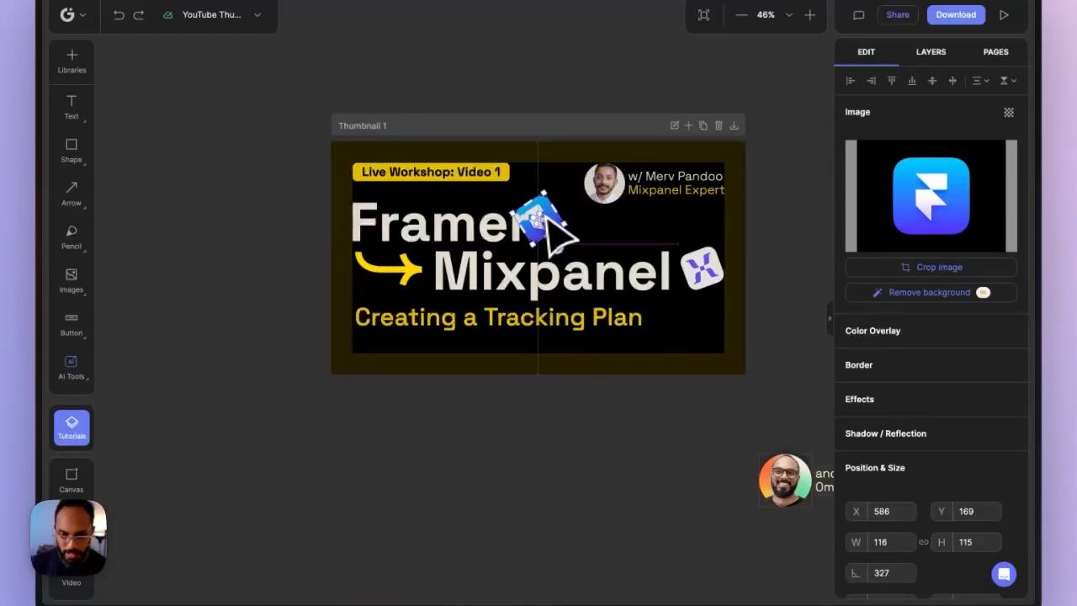
{"action": "left_click_drag", "start_coordinate": [546, 218], "coordinate": [544, 218]}
{"action": "key", "text": "Escape"}
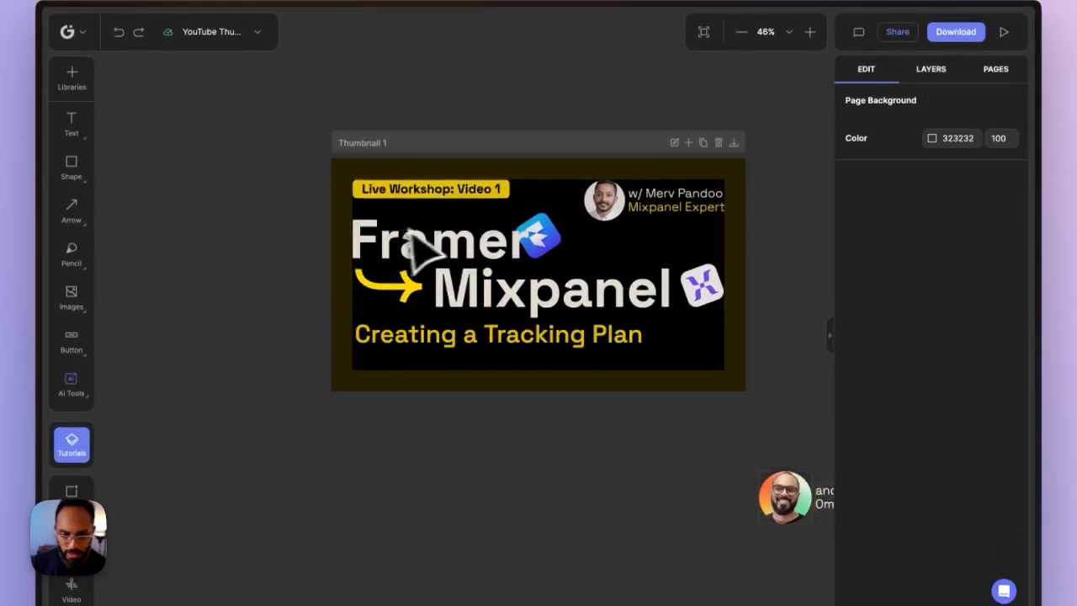
{"action": "mouse_move", "coordinate": [712, 289]}
{"action": "left_mouse_down"}
{"action": "mouse_move", "coordinate": [695, 278]}
{"action": "mouse_move", "coordinate": [698, 293]}
{"action": "left_mouse_up"}
{"action": "key", "text": "Escape"}
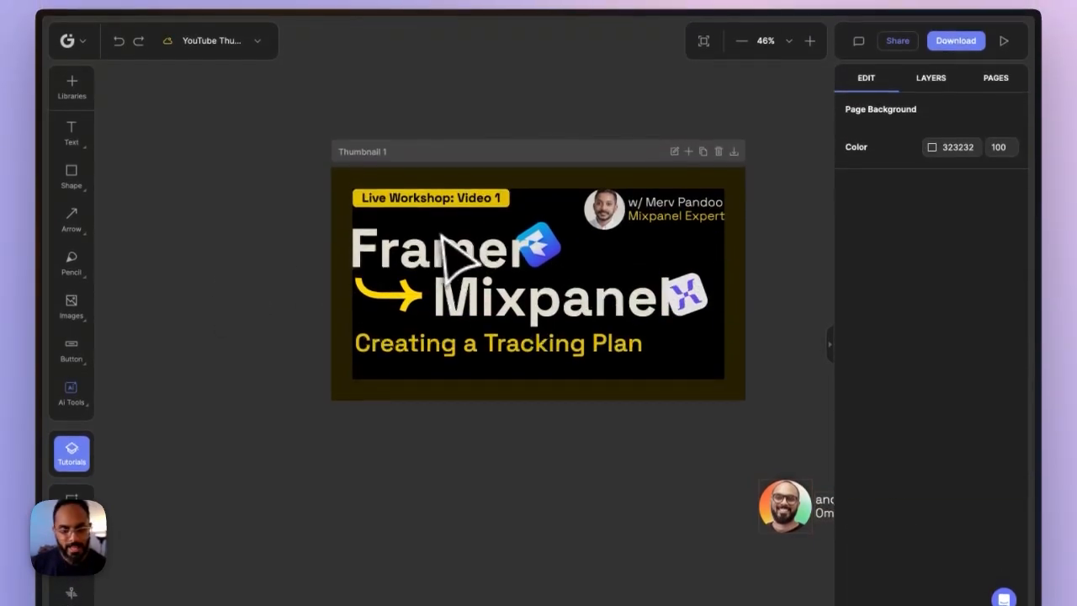
{"action": "left_click", "coordinate": [427, 211]}
{"action": "key", "text": "Escape"}
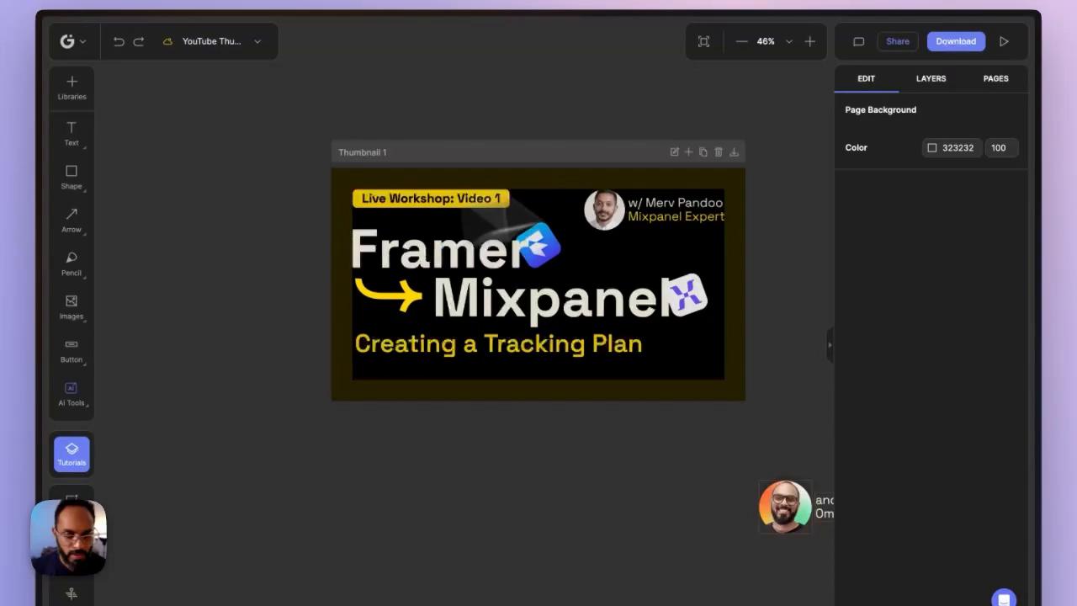
Add a black drop shadow to the headline text with opacity 50 and blur 27
{"action": "left_click", "coordinate": [939, 84]}
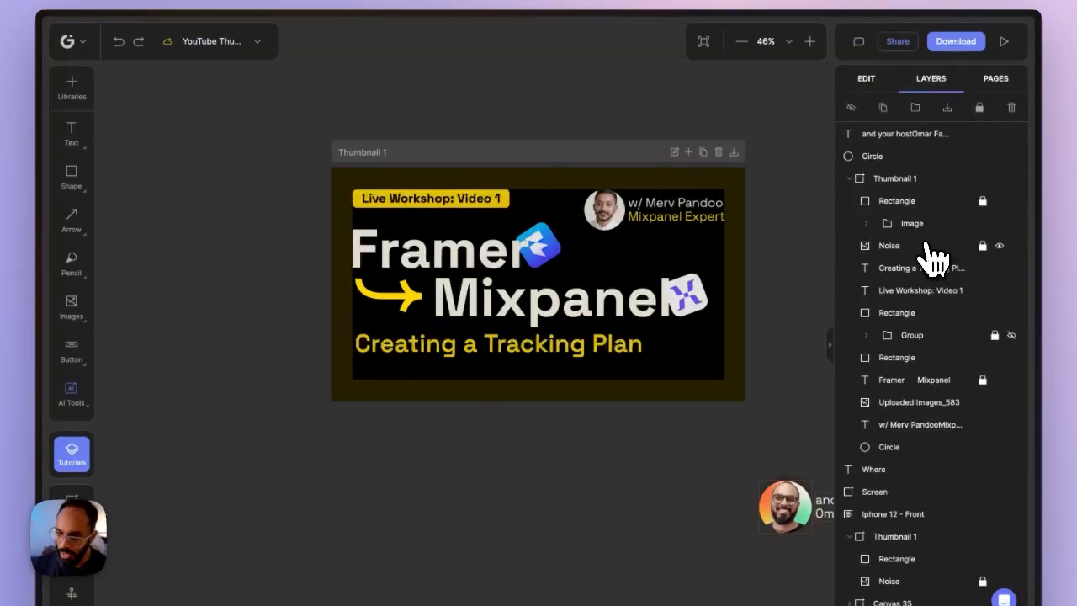
{"action": "left_click", "coordinate": [922, 379]}
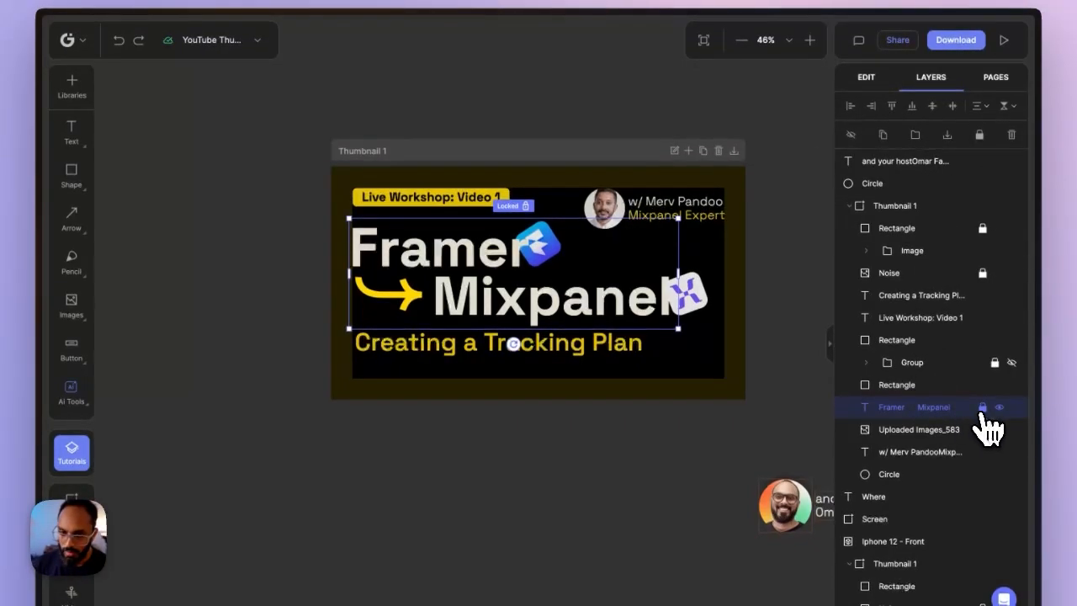
{"action": "left_click", "coordinate": [866, 77]}
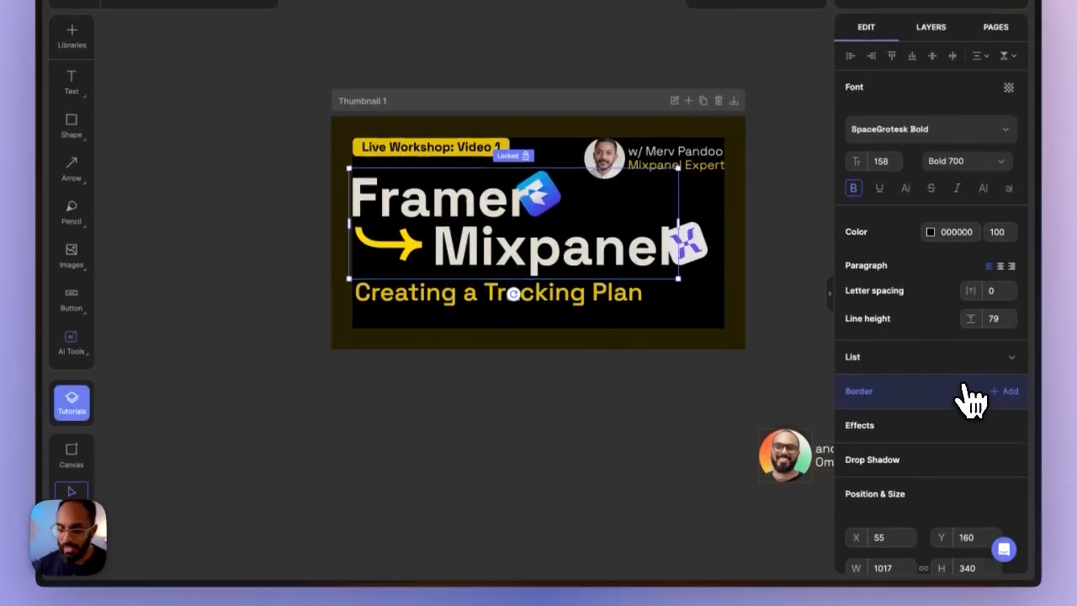
{"action": "left_click", "coordinate": [938, 515]}
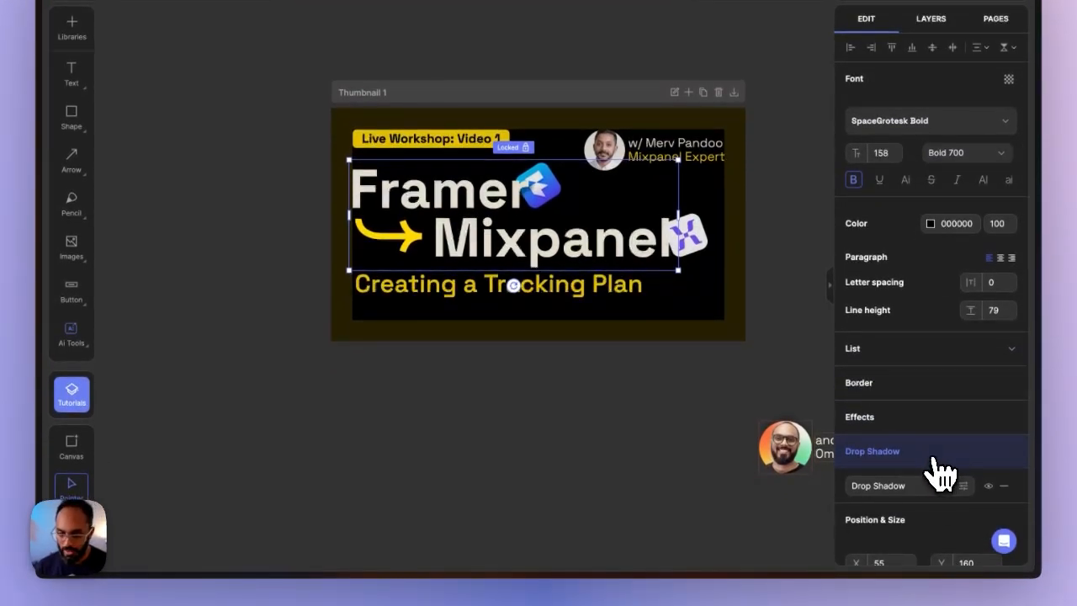
{"action": "left_click", "coordinate": [963, 486]}
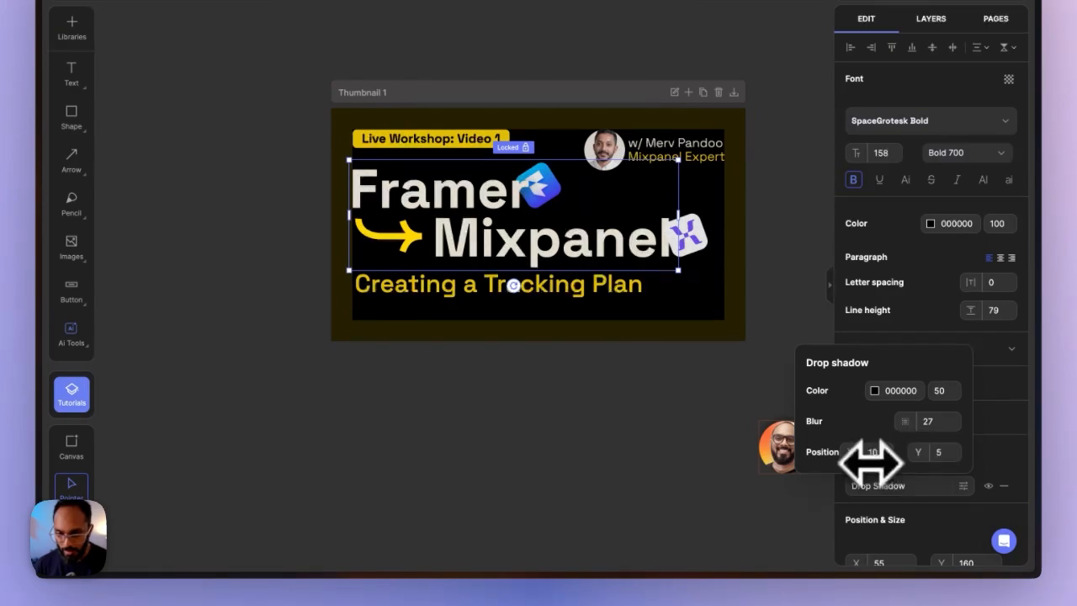
{"action": "left_click", "coordinate": [578, 423]}
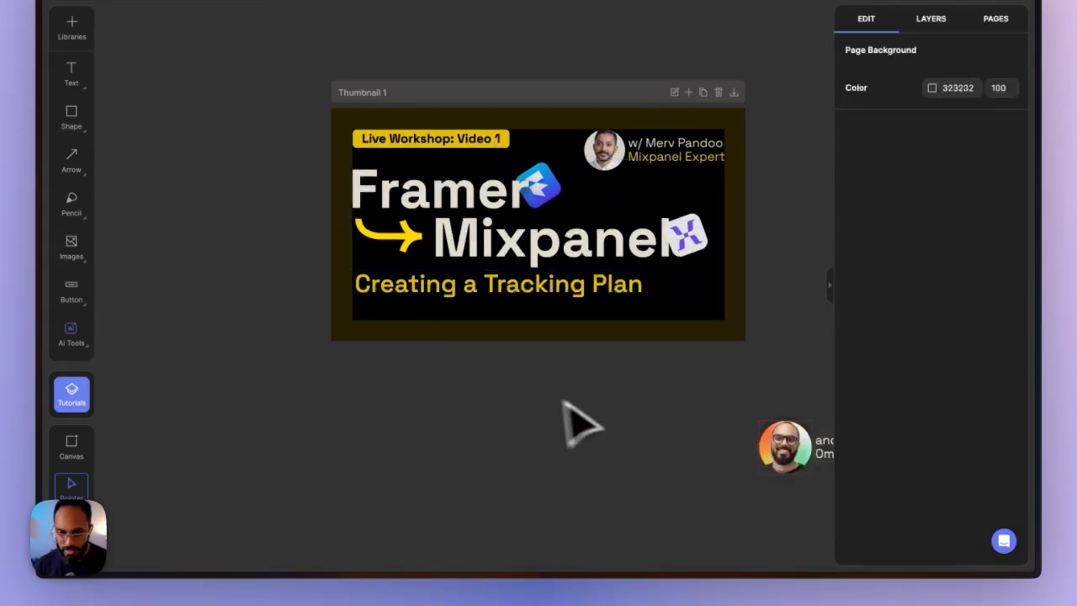
Shift the Framer logo slightly down and right against the final letter of "Framer"
{"action": "scroll", "coordinate": [526, 190], "scroll_direction": "up", "scroll_amount": 5}
{"action": "left_click", "coordinate": [534, 207]}
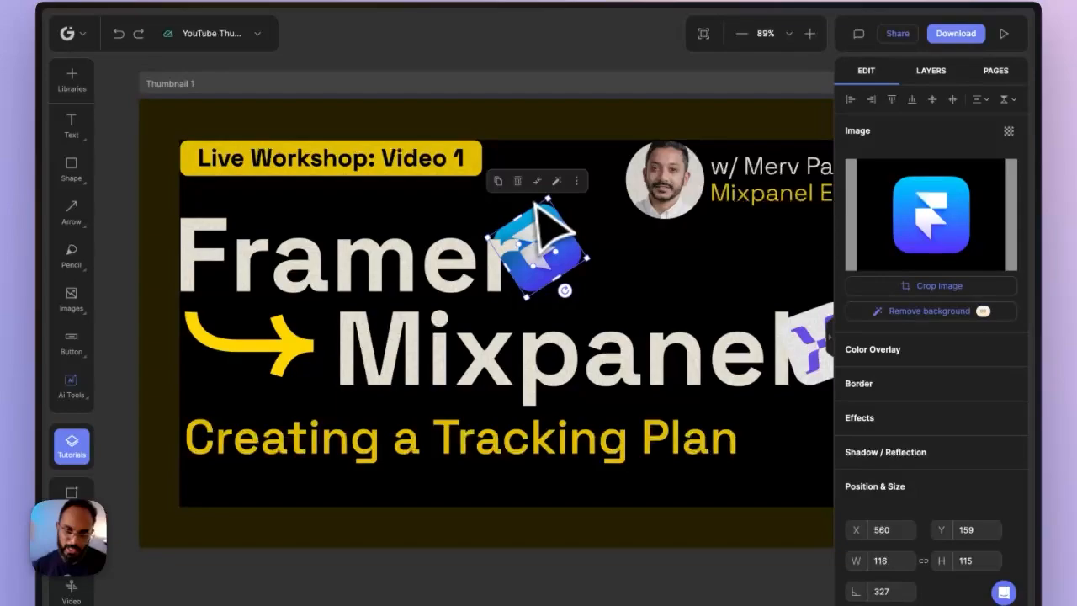
{"action": "mouse_move", "coordinate": [535, 208]}
{"action": "left_mouse_down"}
{"action": "mouse_move", "coordinate": [553, 224]}
{"action": "mouse_move", "coordinate": [543, 210]}
{"action": "mouse_move", "coordinate": [543, 221]}
{"action": "left_mouse_up"}
{"action": "left_click", "coordinate": [554, 145]}
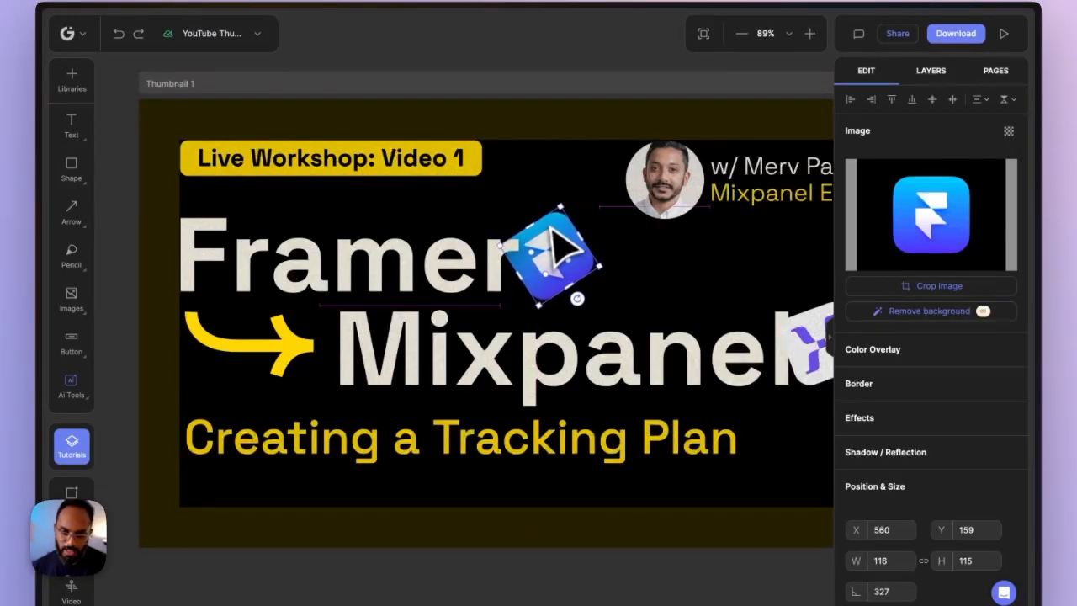
{"action": "scroll", "coordinate": [547, 246], "scroll_direction": "down", "scroll_amount": 5}
{"action": "left_click", "coordinate": [405, 408]}
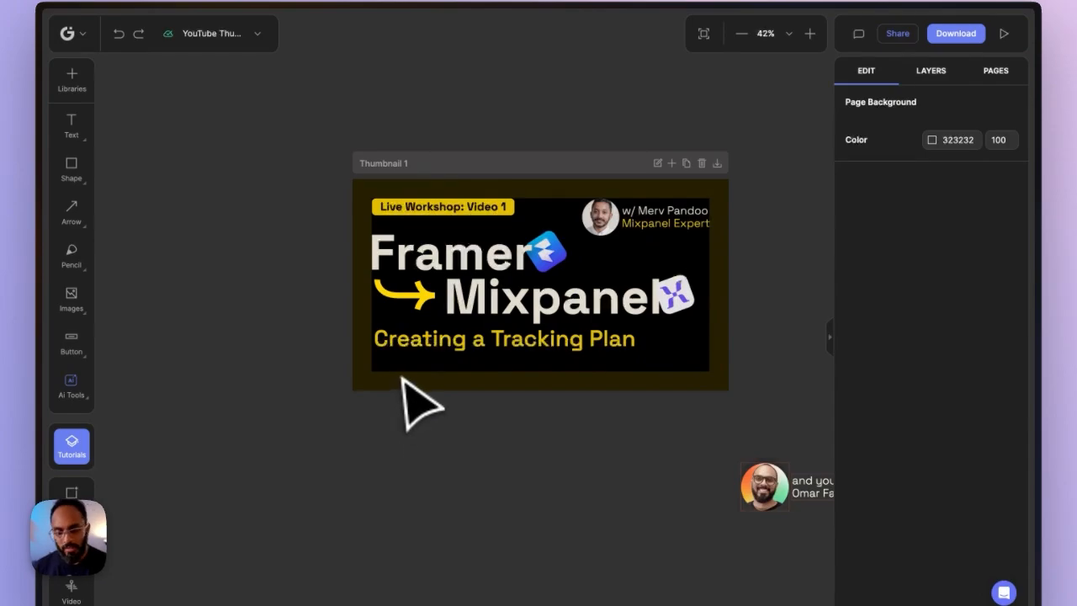
Move the Framer logo up and left, tucking it behind the "m" and "e" of "Framer"
{"action": "scroll", "coordinate": [412, 377], "scroll_direction": "up", "scroll_amount": 2}
{"action": "left_click_drag", "start_coordinate": [558, 212], "coordinate": [506, 194]}
{"action": "left_click", "coordinate": [538, 187]}
{"action": "scroll", "coordinate": [539, 187], "scroll_direction": "up", "scroll_amount": 1}
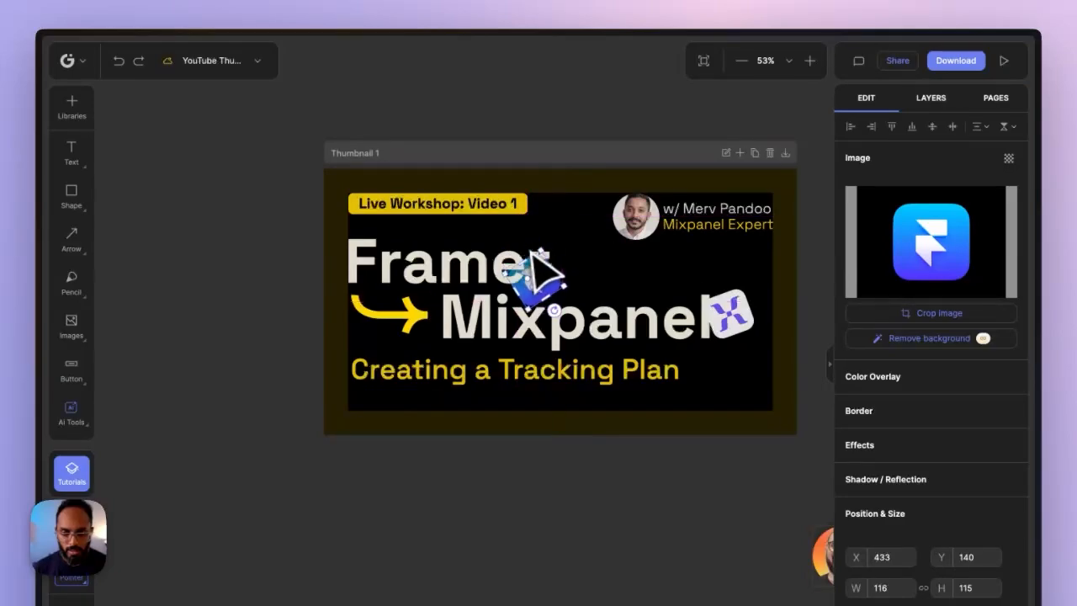
{"action": "left_click_drag", "start_coordinate": [547, 251], "coordinate": [498, 195]}
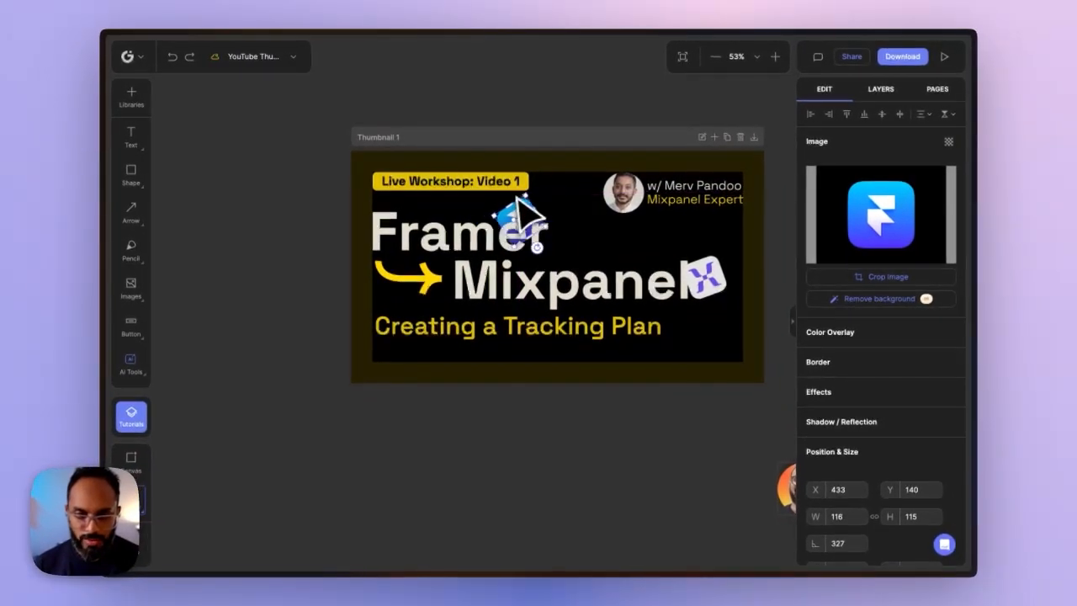
{"action": "left_click", "coordinate": [544, 98]}
{"action": "scroll", "coordinate": [543, 98], "scroll_direction": "down", "scroll_amount": 5}
{"action": "scroll", "coordinate": [543, 99], "scroll_direction": "up", "scroll_amount": 8}
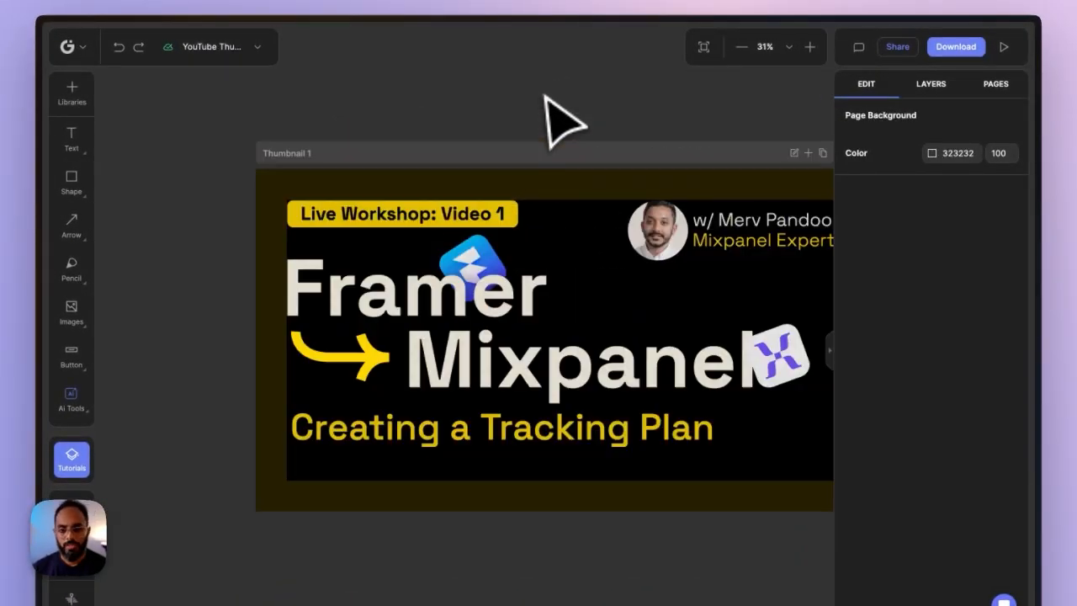
{"action": "scroll", "coordinate": [555, 111], "scroll_direction": "down", "scroll_amount": 2}
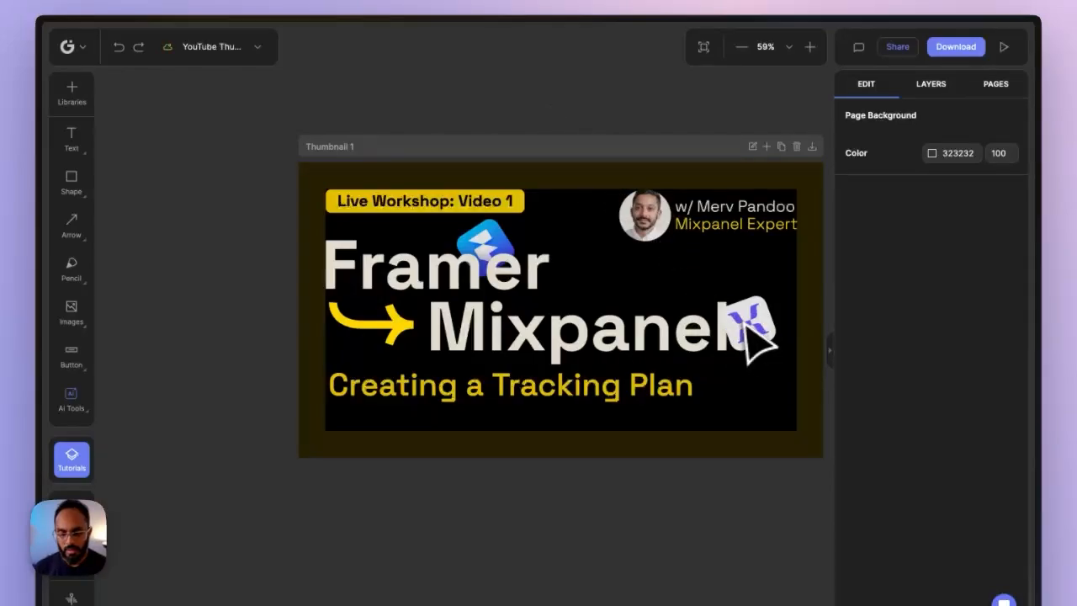
Move the Mixpanel logo left over the end of "Mixpanel" and send it behind the headline text
{"action": "left_click_drag", "start_coordinate": [758, 336], "coordinate": [678, 333]}
{"action": "right_click", "coordinate": [688, 334]}
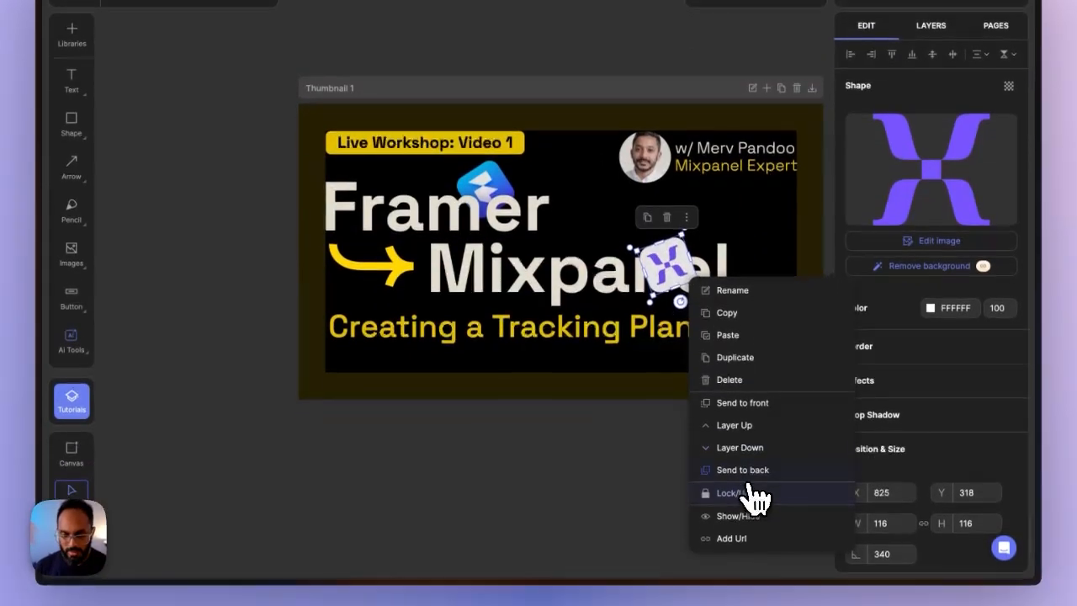
{"action": "left_click", "coordinate": [744, 470]}
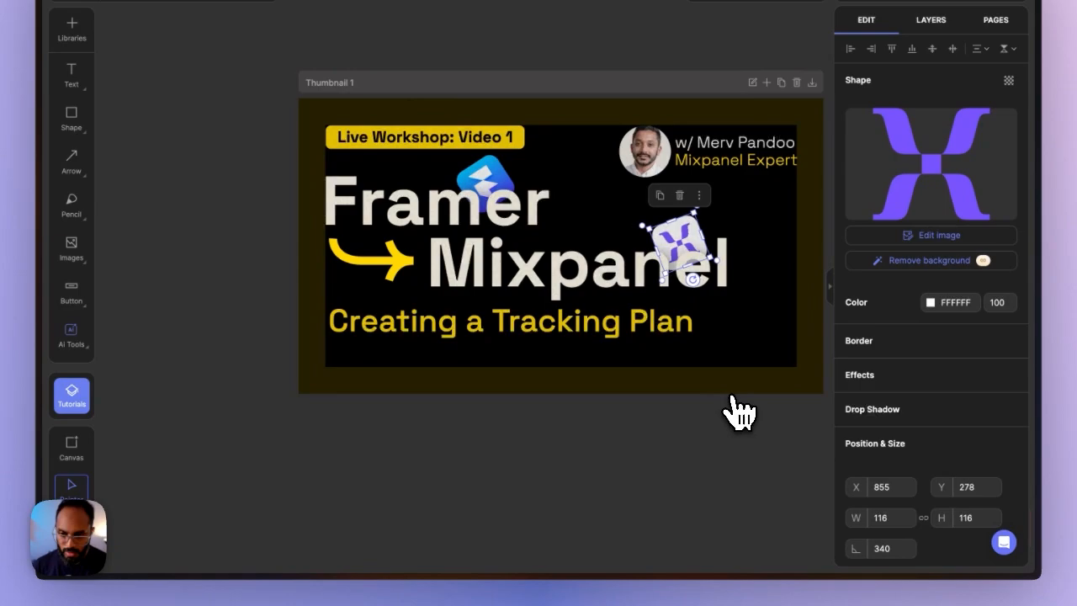
Shift the Mixpanel logo left to X 625, Y 278, behind the "p" and "a" of "Mixpanel"
{"action": "key", "text": "shift+Left"}
{"action": "key", "text": "shift+Left"}
{"action": "key", "text": "shift+Down"}
{"action": "key", "text": "shift+Up"}
{"action": "key", "text": "shift+Left"}
{"action": "key", "text": "shift+Left"}
{"action": "key", "text": "shift+Left"}
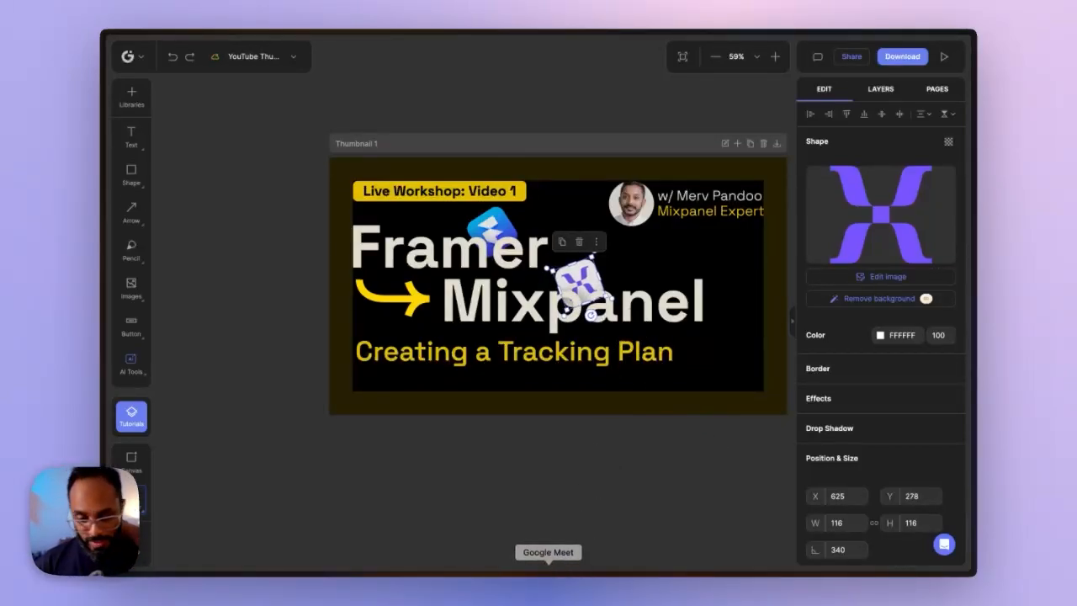
{"action": "mouse_move", "coordinate": [102, 133]}
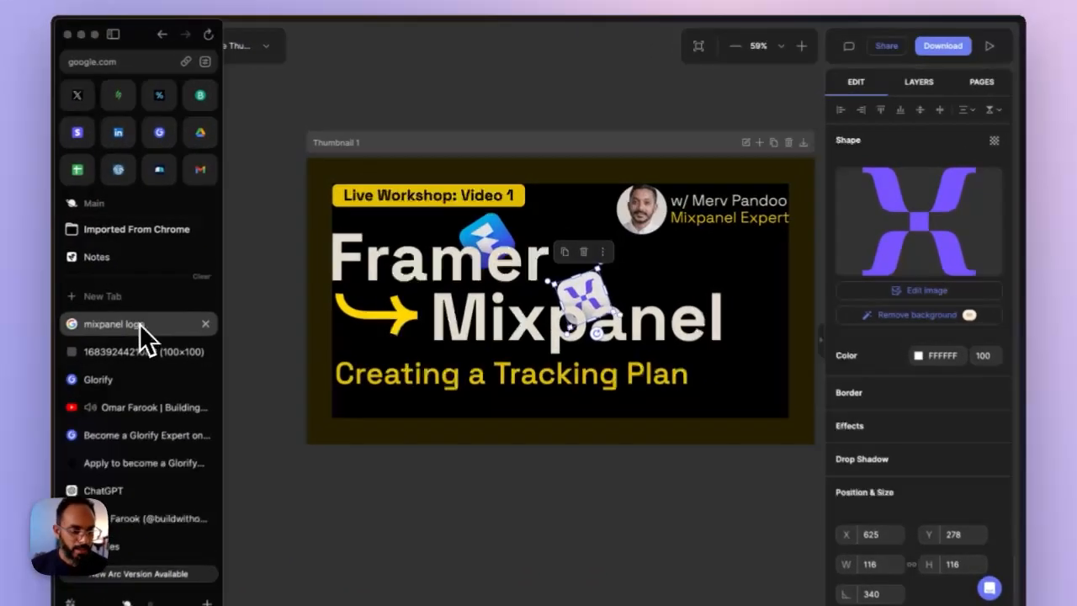
Find the dark purple Mixpanel brand design project among the Google image results and visit its page
{"action": "left_click", "coordinate": [143, 306]}
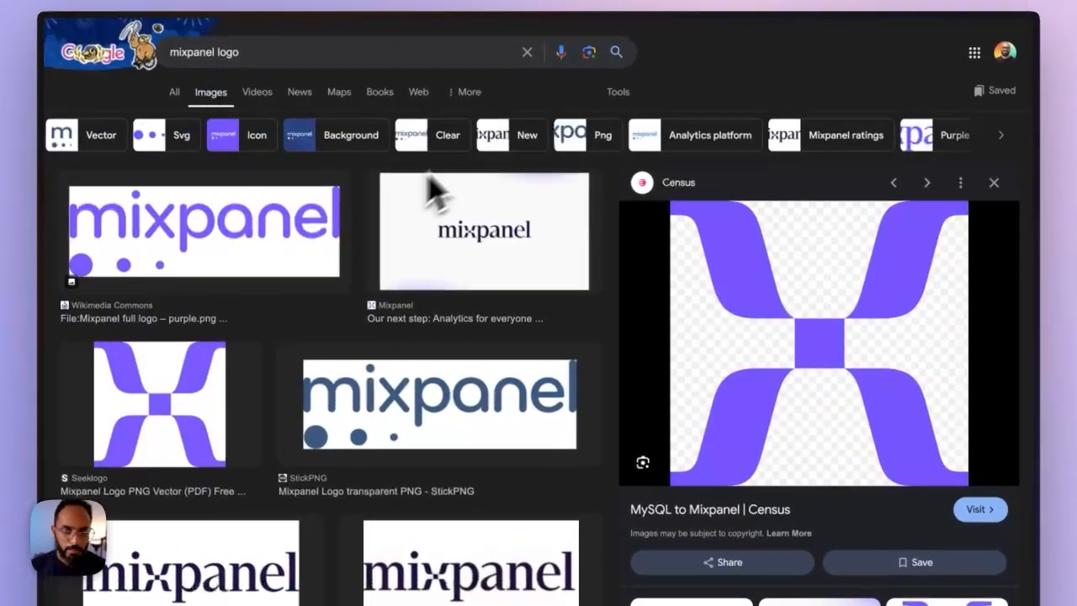
{"action": "scroll", "coordinate": [471, 253], "scroll_direction": "down", "scroll_amount": 5}
{"action": "scroll", "coordinate": [468, 277], "scroll_direction": "down", "scroll_amount": 10}
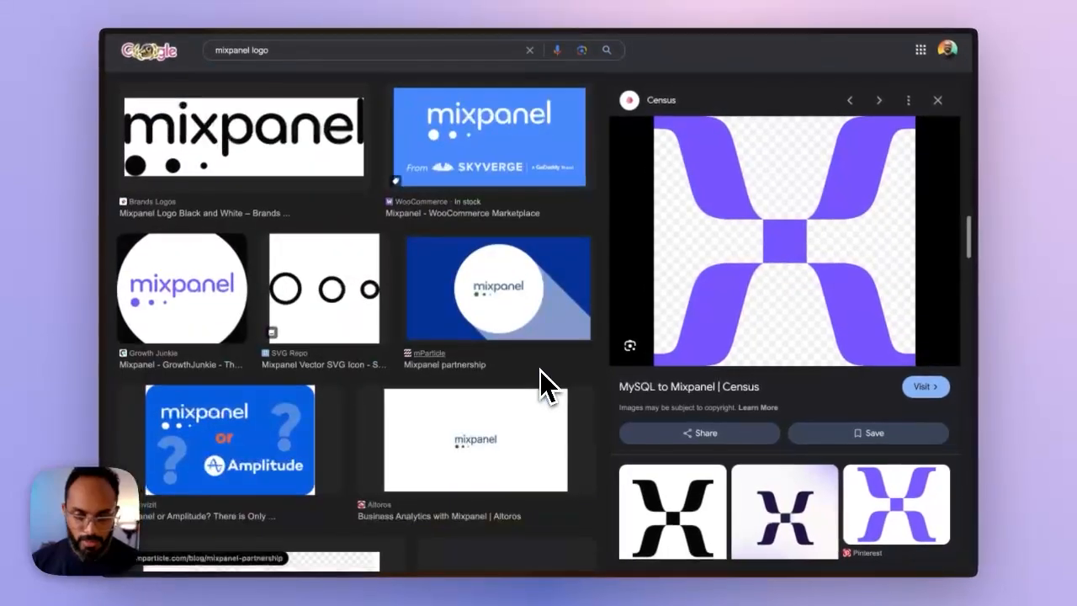
{"action": "scroll", "coordinate": [542, 371], "scroll_direction": "down", "scroll_amount": 5}
{"action": "scroll", "coordinate": [541, 375], "scroll_direction": "up", "scroll_amount": 5}
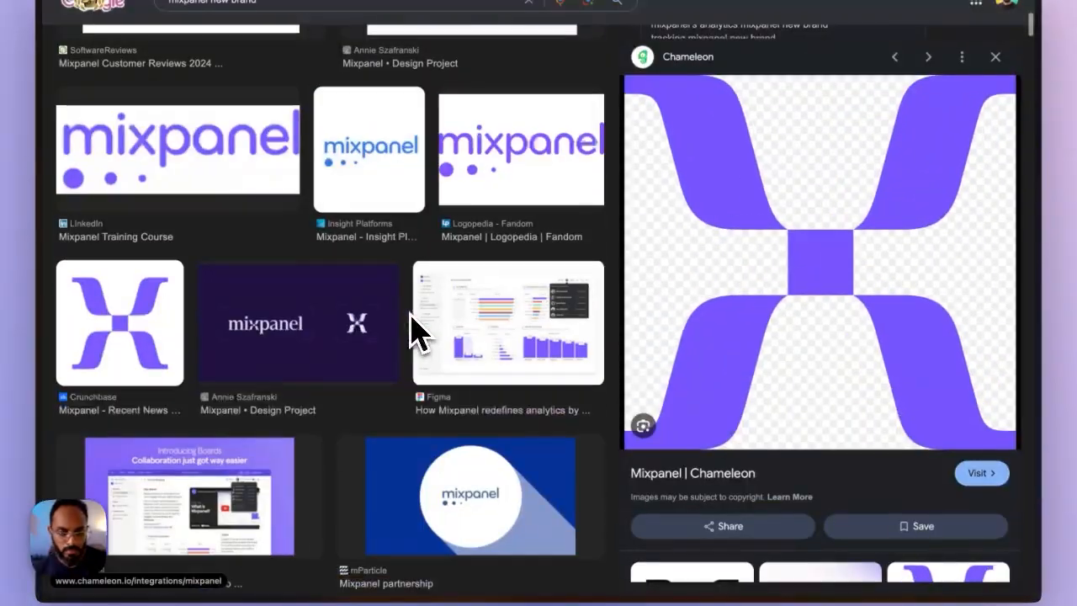
{"action": "left_click", "coordinate": [394, 335]}
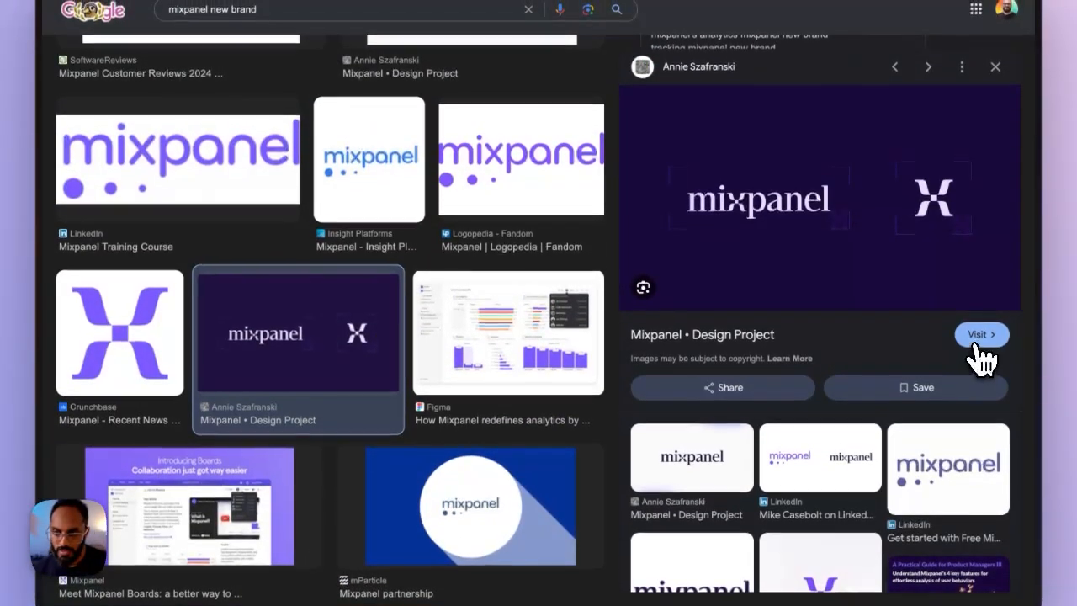
{"action": "left_click", "coordinate": [979, 328]}
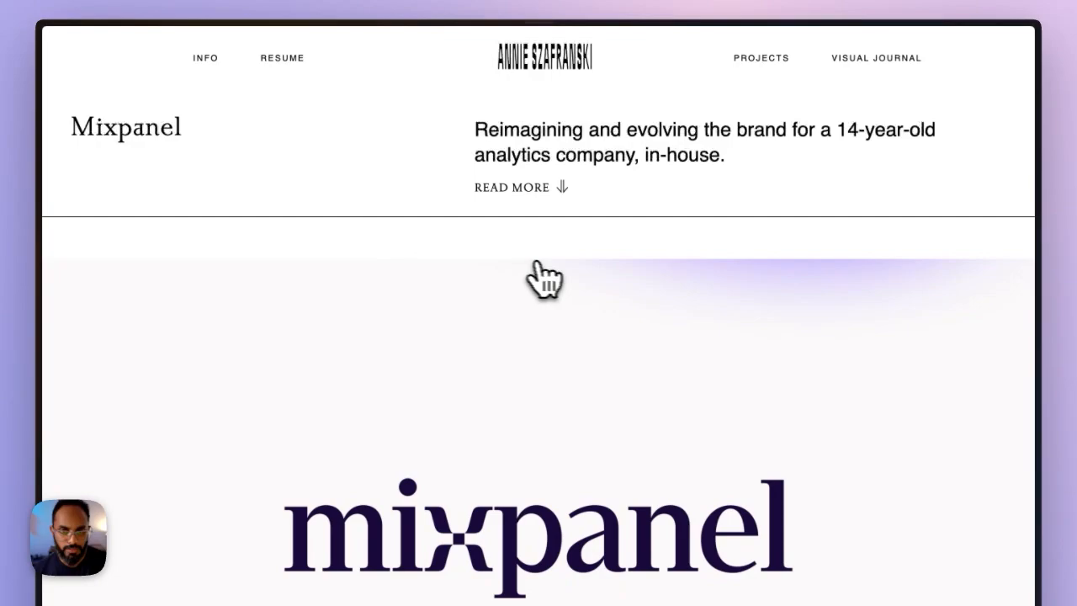
Examine the Mixpanel rebrand project page for logo colour variations and the brand palette
{"action": "scroll", "coordinate": [543, 278], "scroll_direction": "down", "scroll_amount": 15}
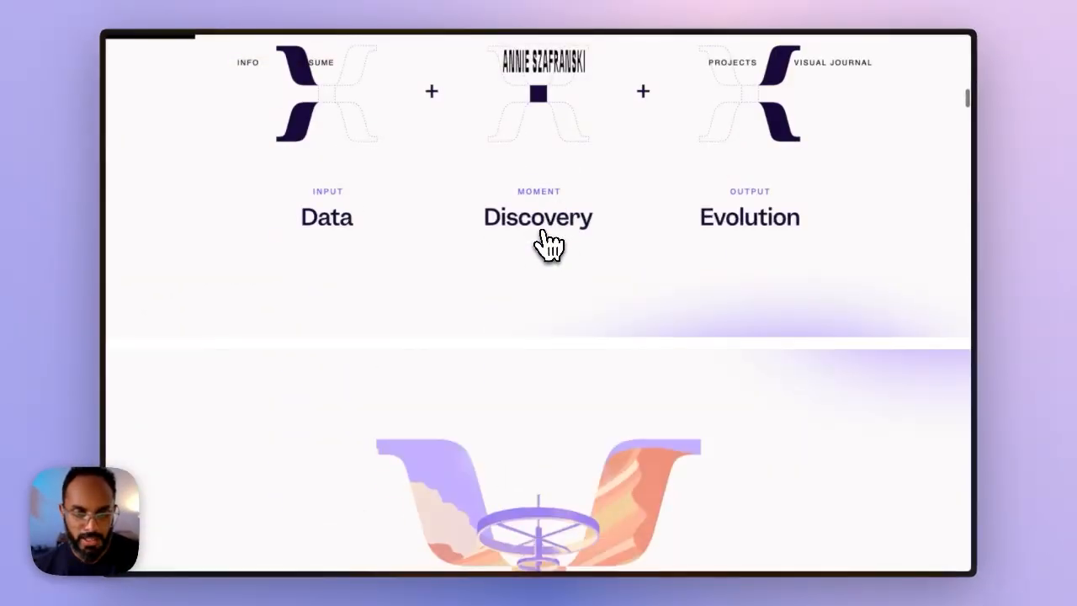
{"action": "scroll", "coordinate": [547, 244], "scroll_direction": "down", "scroll_amount": 20}
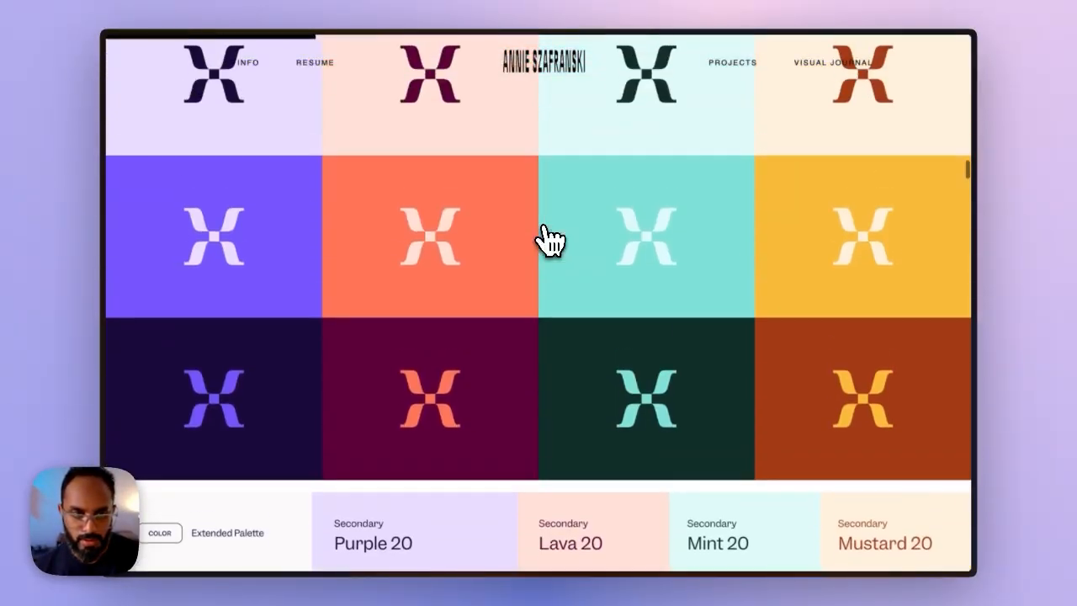
{"action": "scroll", "coordinate": [252, 253], "scroll_direction": "up", "scroll_amount": 3}
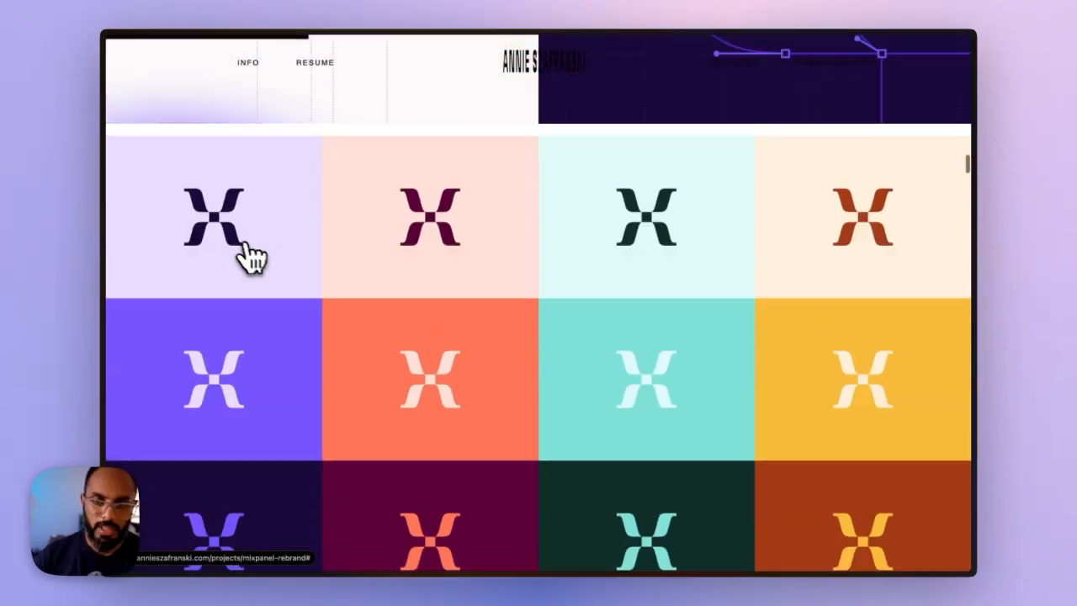
{"action": "scroll", "coordinate": [264, 260], "scroll_direction": "down", "scroll_amount": 12}
{"action": "scroll", "coordinate": [271, 265], "scroll_direction": "down", "scroll_amount": 20}
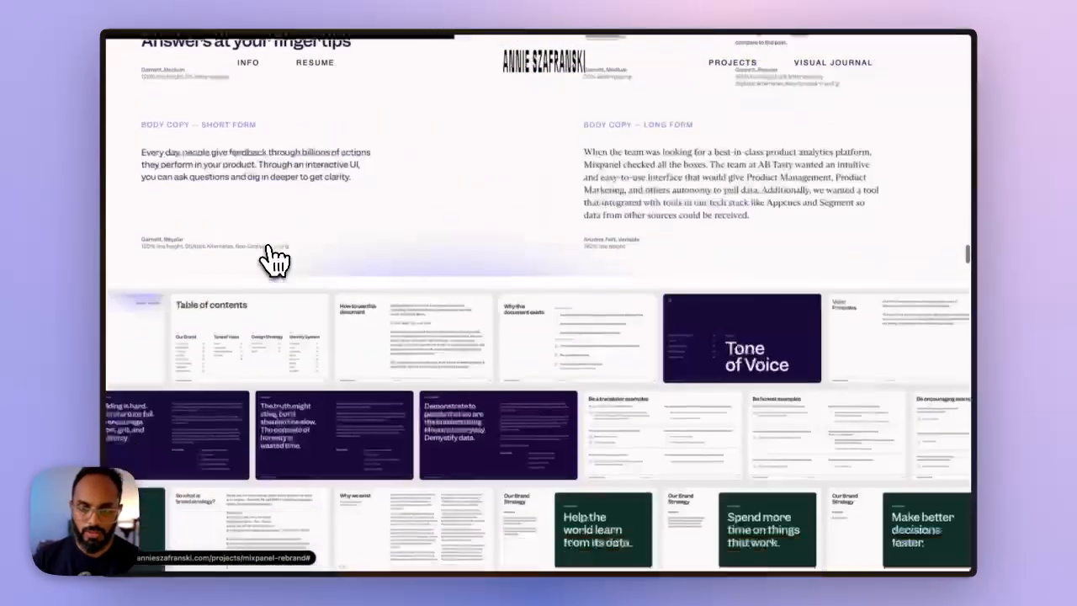
{"action": "scroll", "coordinate": [278, 251], "scroll_direction": "down", "scroll_amount": 20}
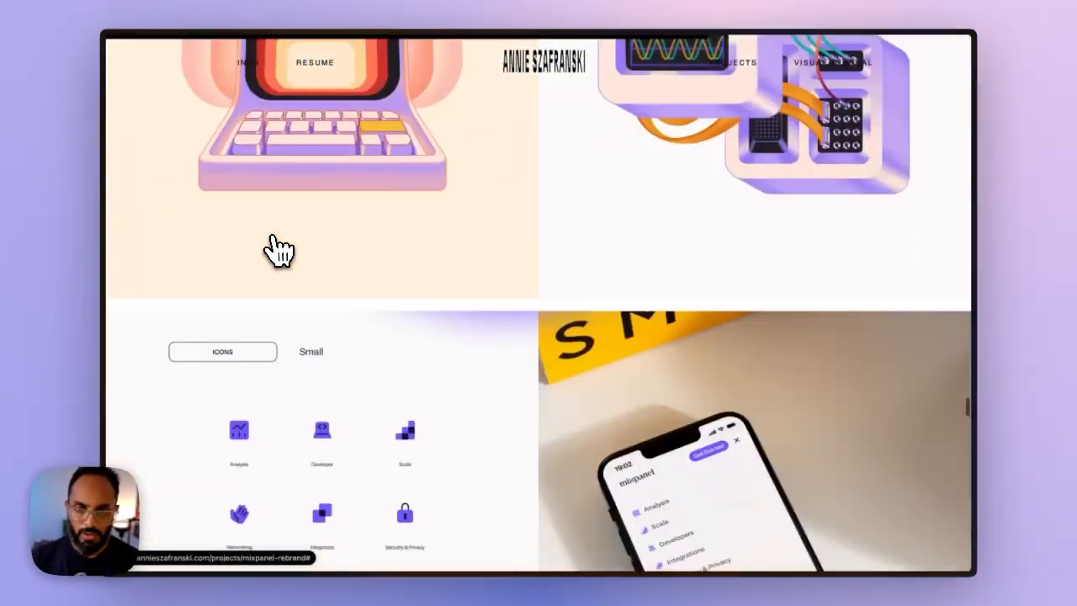
{"action": "scroll", "coordinate": [522, 290], "scroll_direction": "down", "scroll_amount": 2}
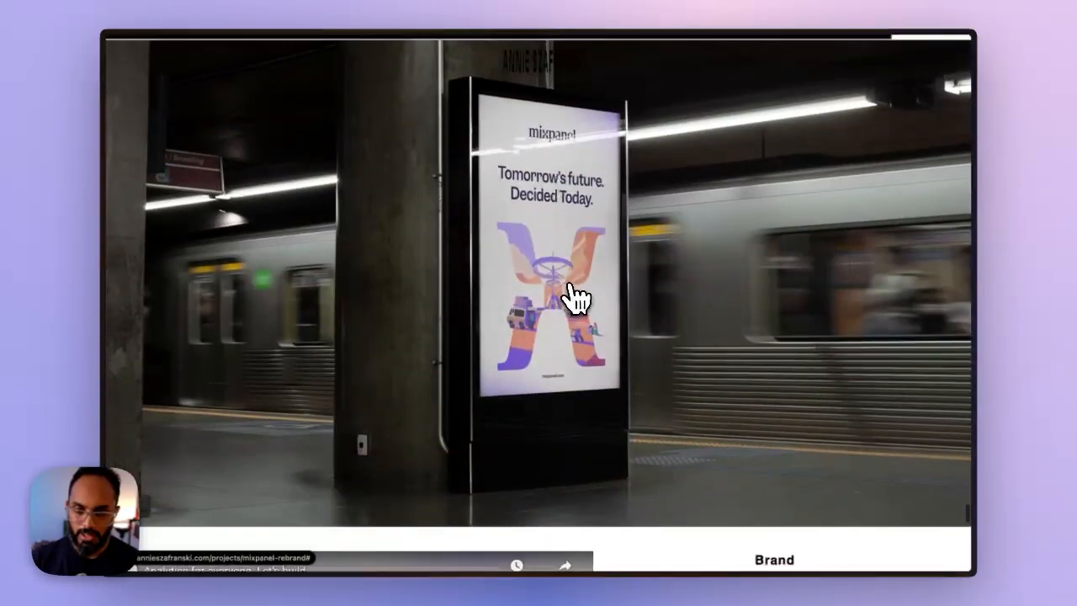
{"action": "scroll", "coordinate": [577, 299], "scroll_direction": "up", "scroll_amount": 4}
{"action": "scroll", "coordinate": [578, 299], "scroll_direction": "down", "scroll_amount": 4}
{"action": "scroll", "coordinate": [578, 297], "scroll_direction": "up", "scroll_amount": 8}
{"action": "scroll", "coordinate": [577, 295], "scroll_direction": "up", "scroll_amount": 20}
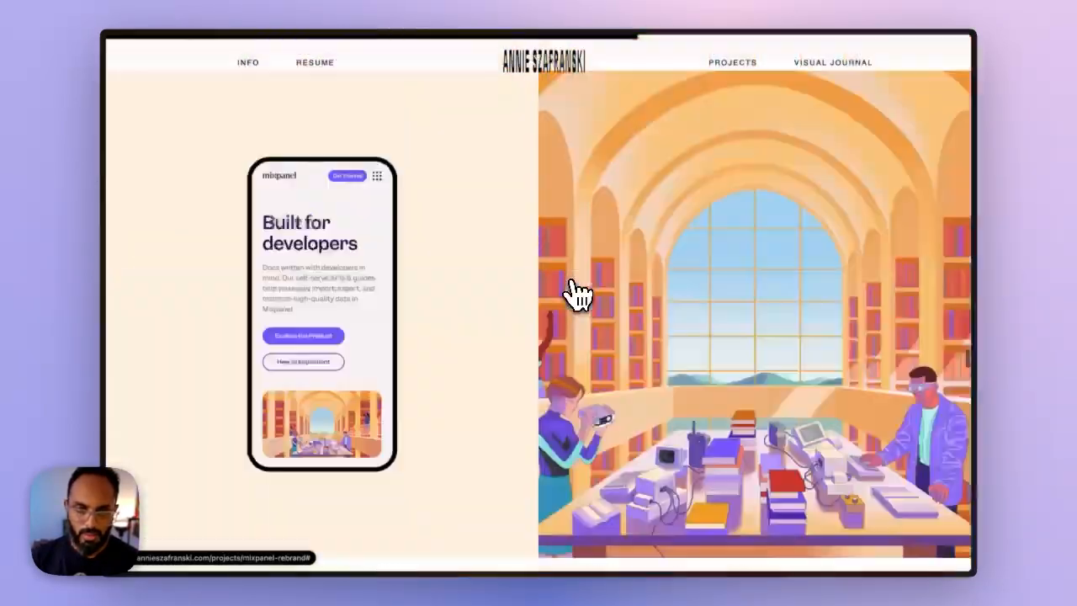
{"action": "scroll", "coordinate": [575, 295], "scroll_direction": "down", "scroll_amount": 20}
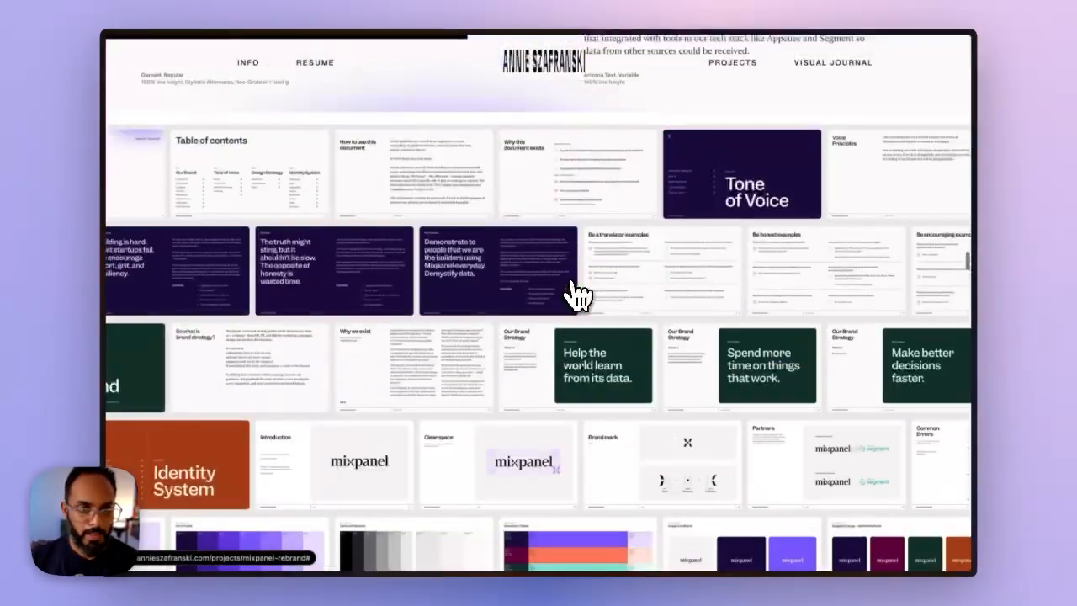
{"action": "scroll", "coordinate": [562, 305], "scroll_direction": "down", "scroll_amount": 6}
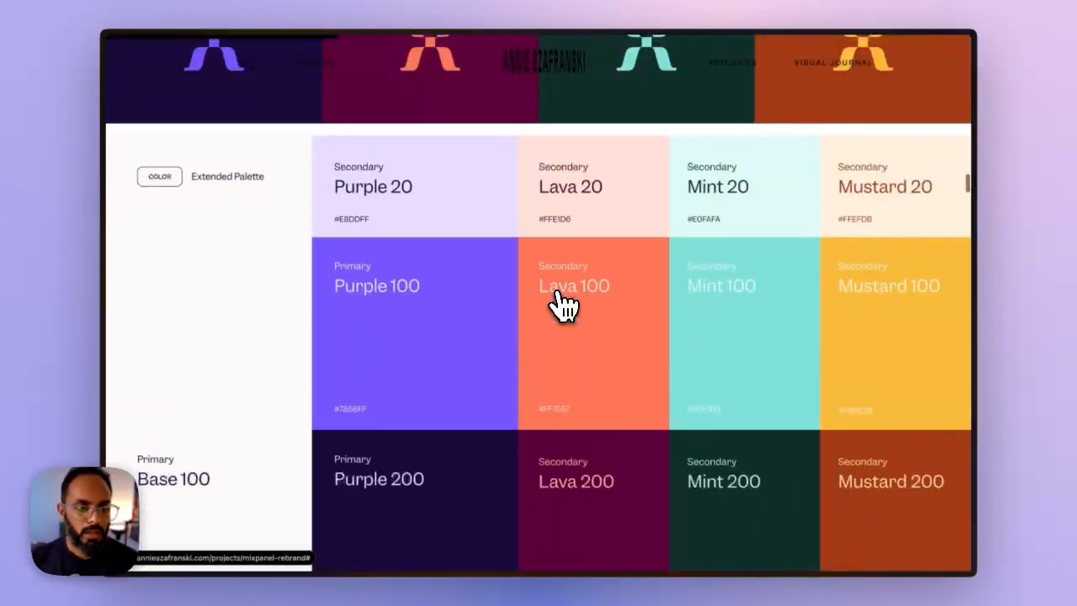
{"action": "scroll", "coordinate": [561, 306], "scroll_direction": "up", "scroll_amount": 4}
{"action": "scroll", "coordinate": [404, 325], "scroll_direction": "down", "scroll_amount": 2}
{"action": "scroll", "coordinate": [215, 268], "scroll_direction": "up", "scroll_amount": 2}
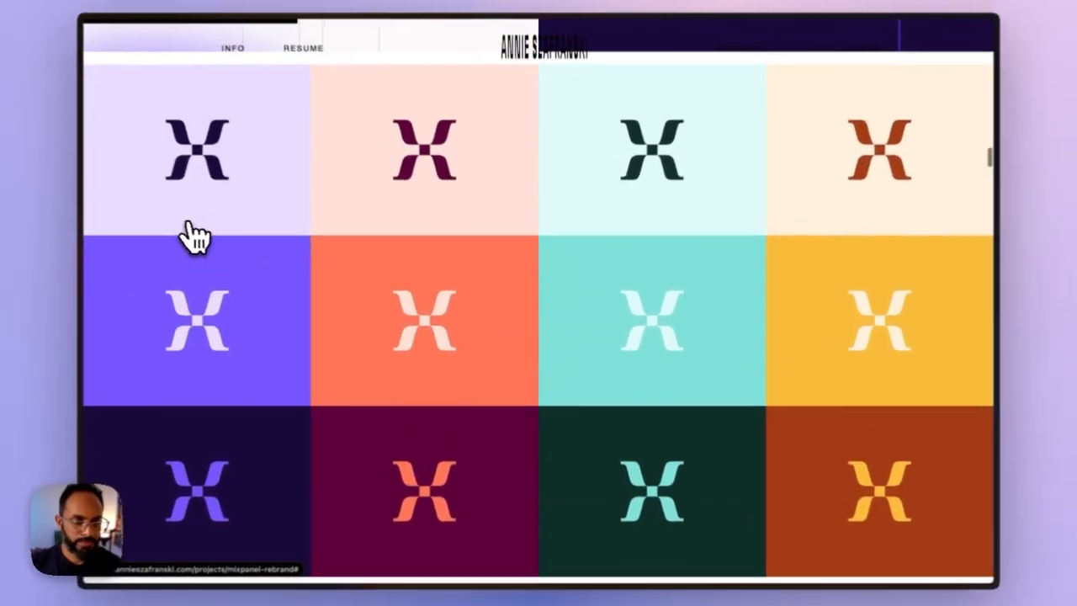
Open the logo colour grid image in its own tab and capture a screenshot of the light-on-purple logo tile
{"action": "right_click", "coordinate": [177, 296]}
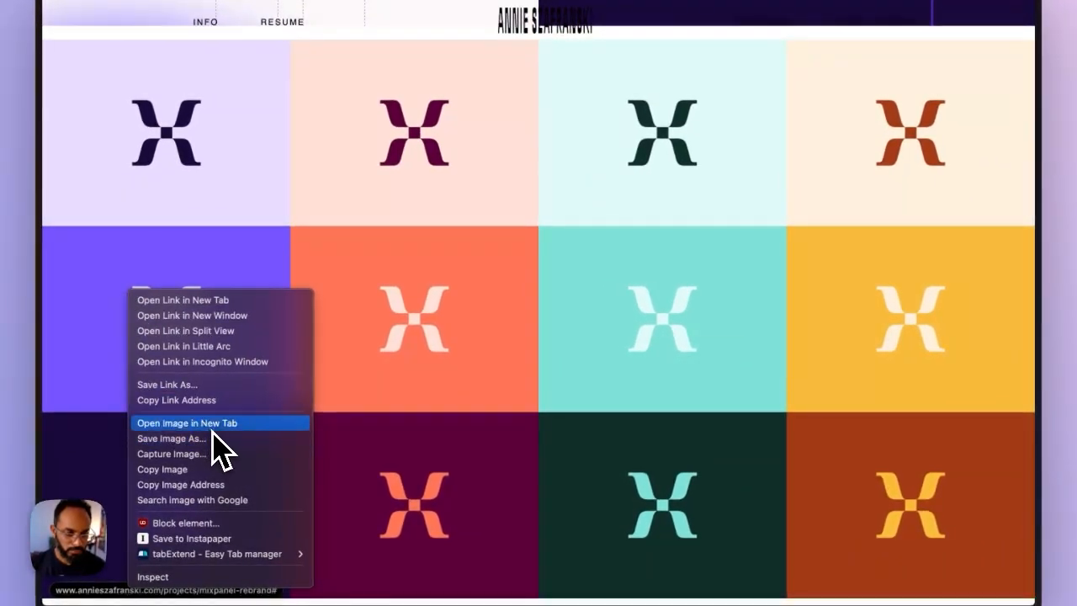
{"action": "left_click", "coordinate": [213, 428]}
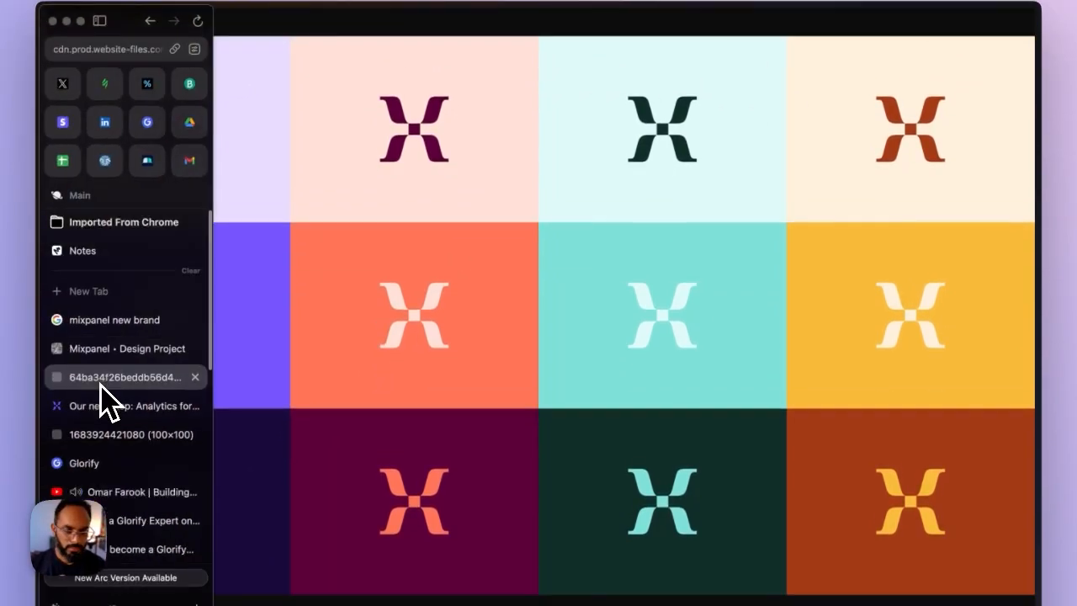
{"action": "left_click", "coordinate": [149, 283]}
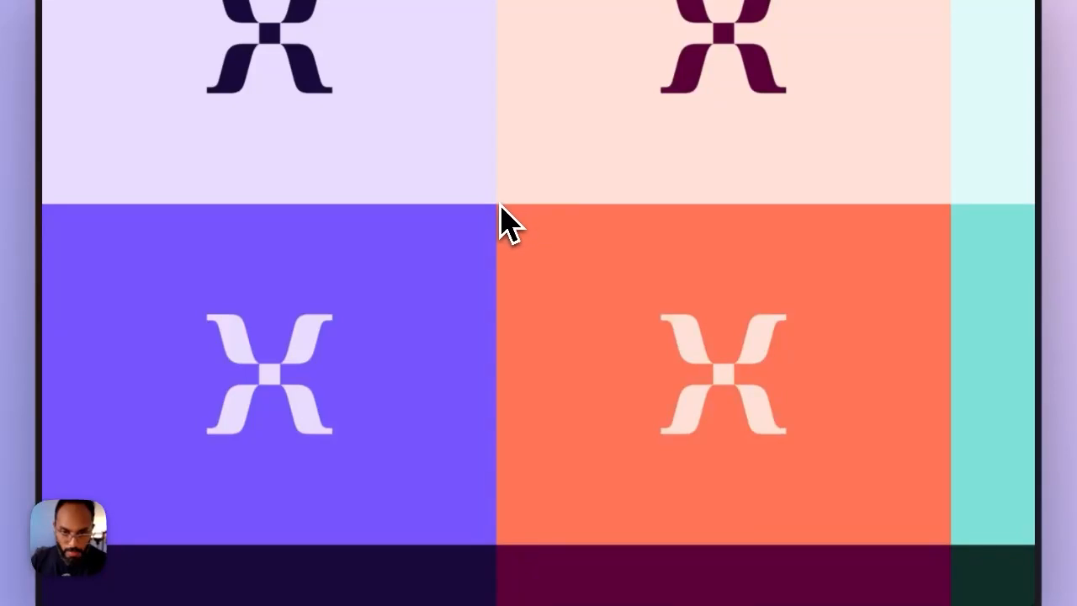
{"action": "key", "text": "super+shift+4"}
{"action": "left_click_drag", "start_coordinate": [496, 205], "coordinate": [42, 526]}
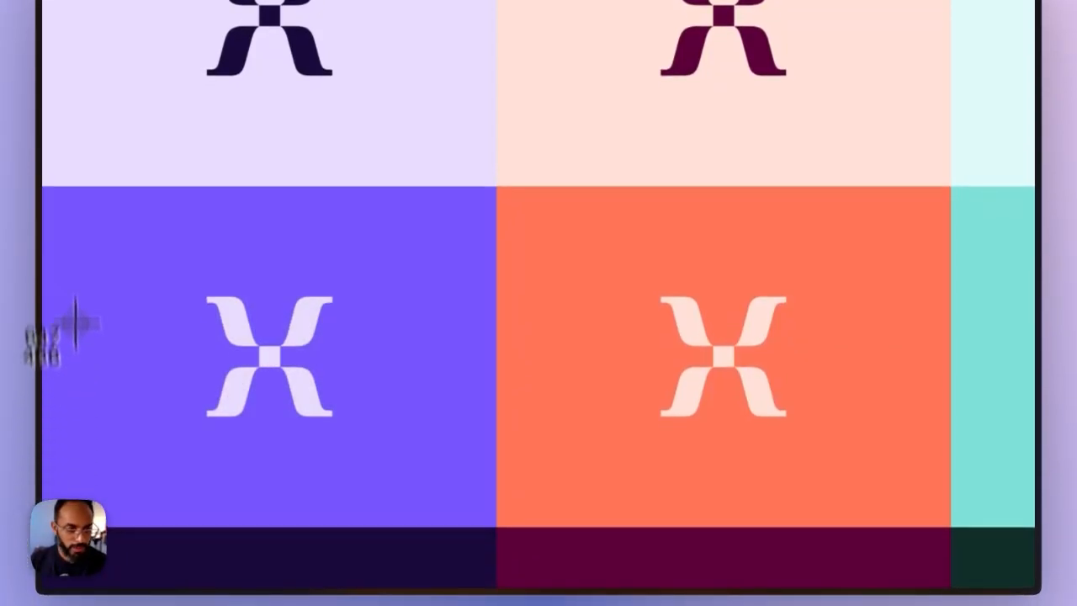
Switch back to Glorify, paste the purple tile into the Mixpanel logo shape and scale the image to 90 so it fills the shape
{"action": "mouse_move", "coordinate": [2, 67]}
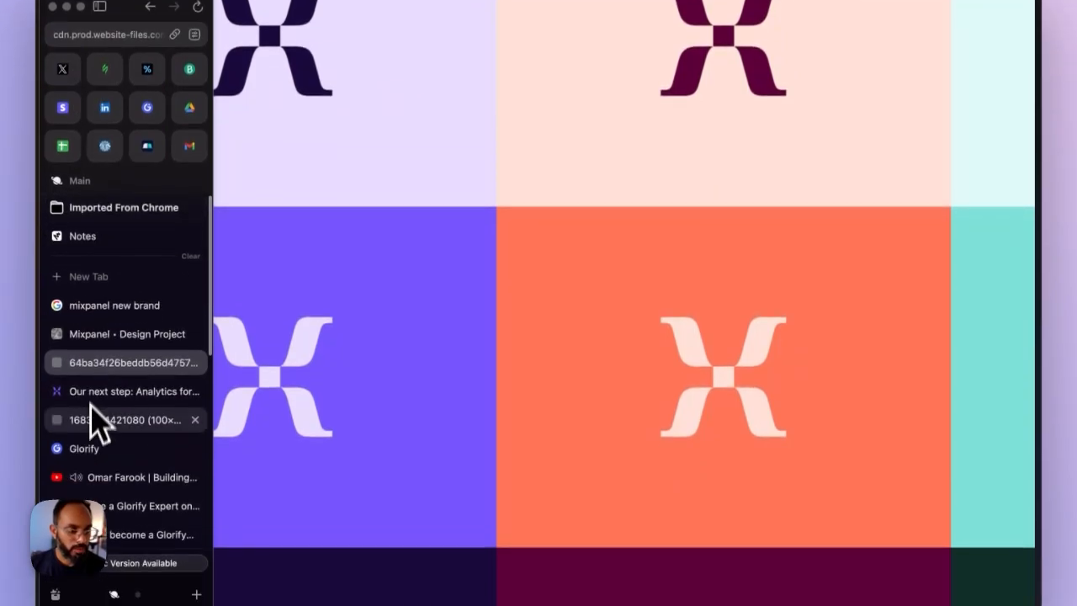
{"action": "left_click", "coordinate": [84, 485]}
{"action": "key", "text": "super+v"}
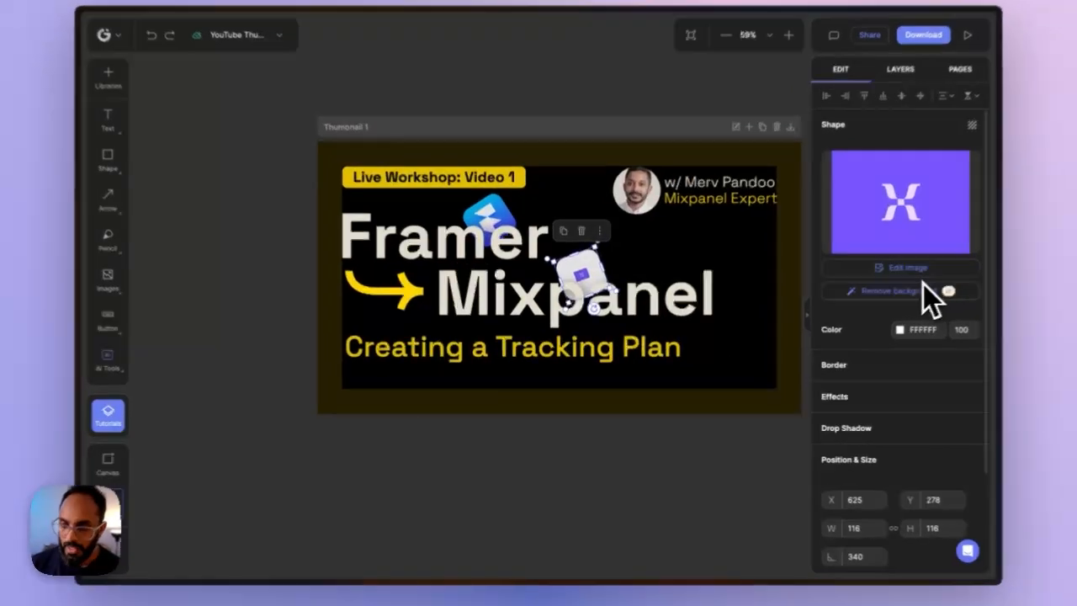
{"action": "left_click", "coordinate": [888, 277]}
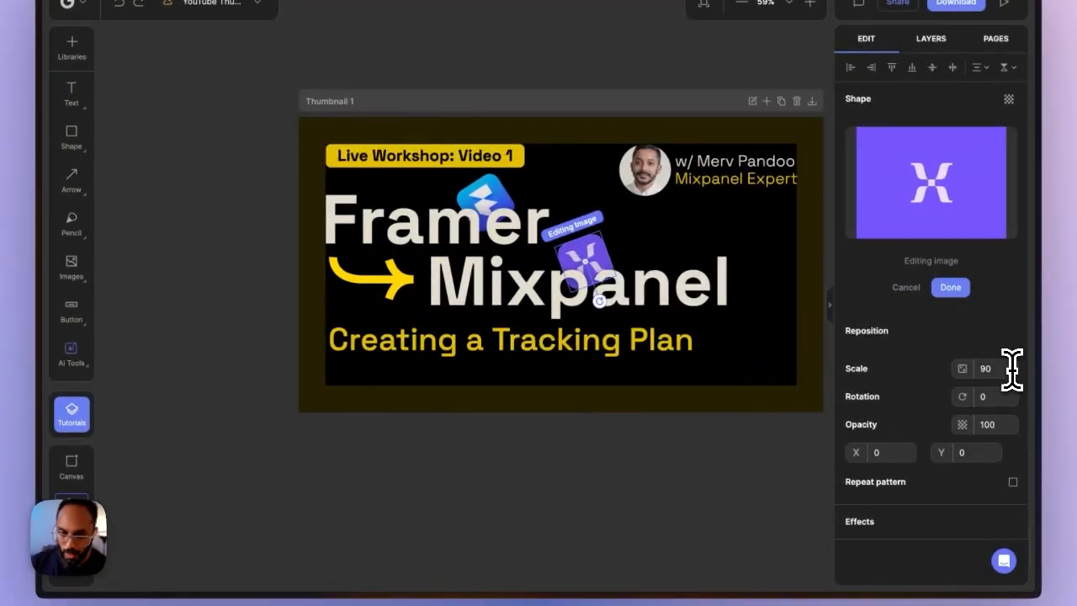
{"action": "left_click", "coordinate": [586, 452]}
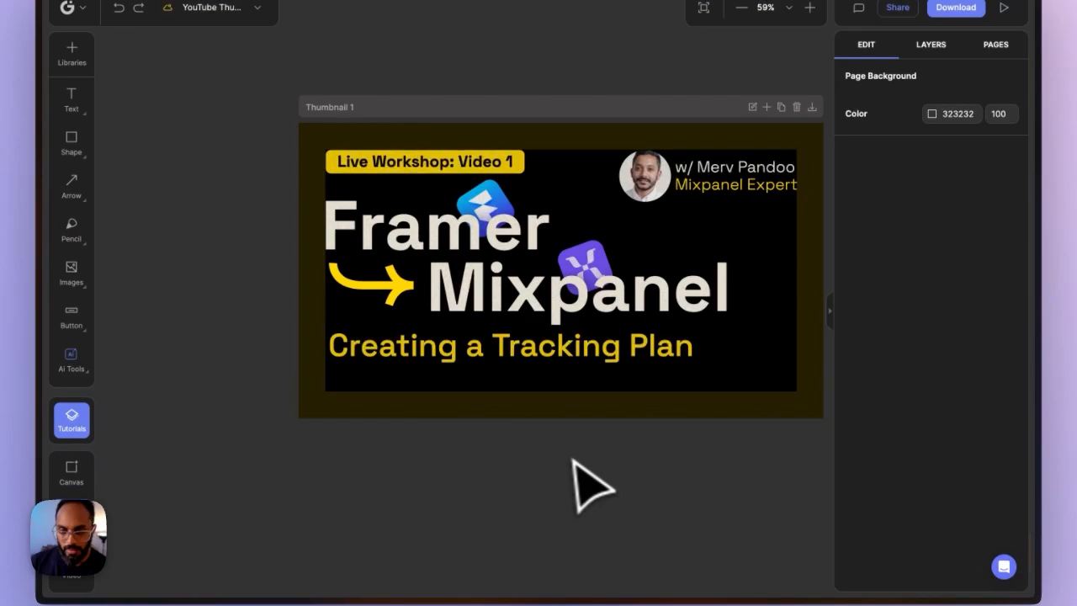
Reposition the purple Mixpanel logo to about X 640, Y 257, behind the "p" and "a" of "Mixpanel"
{"action": "scroll", "coordinate": [564, 460], "scroll_direction": "right", "scroll_amount": 2}
{"action": "left_click_drag", "start_coordinate": [456, 221], "coordinate": [515, 224]}
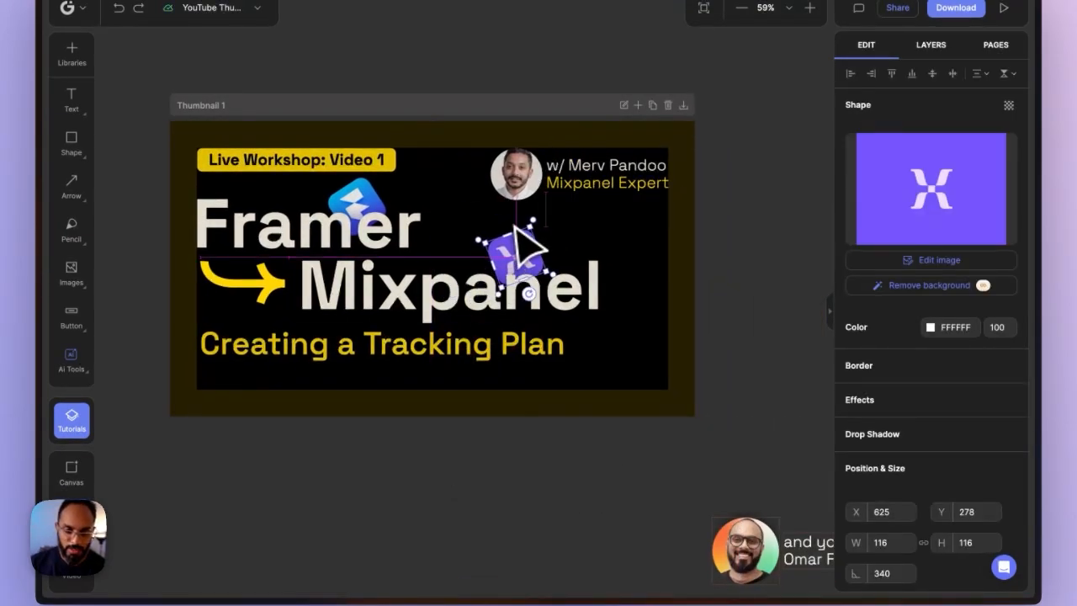
{"action": "left_click", "coordinate": [502, 473]}
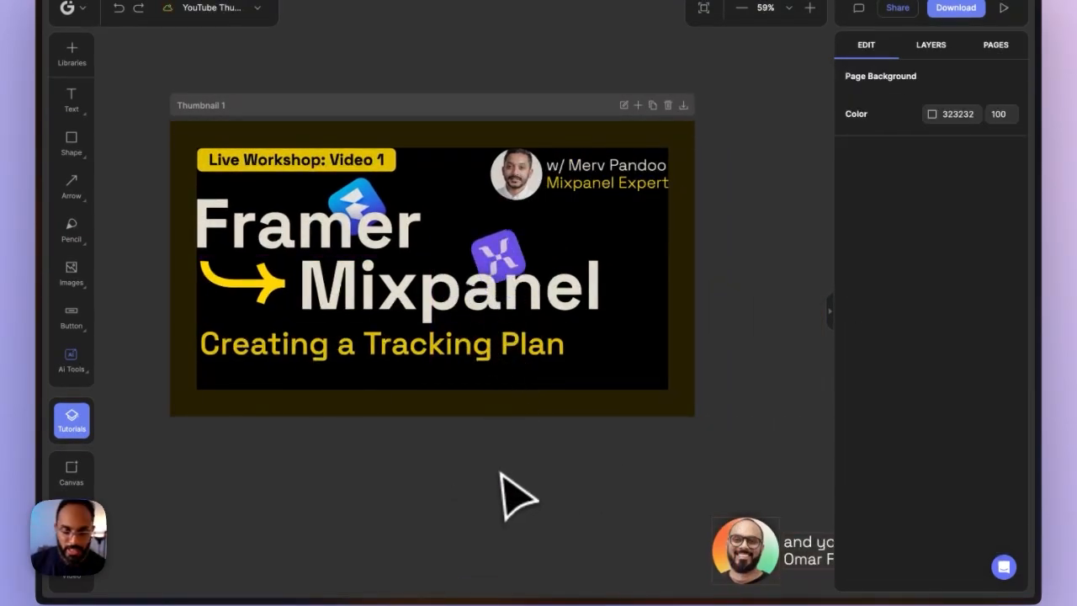
{"action": "left_click_drag", "start_coordinate": [492, 249], "coordinate": [477, 237]}
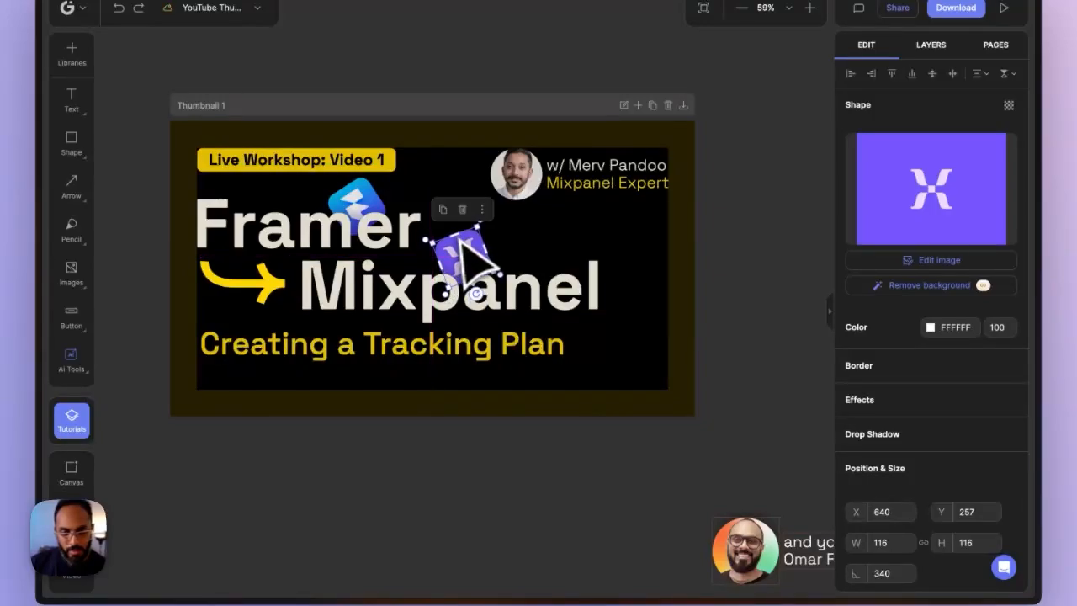
{"action": "left_click", "coordinate": [529, 426]}
{"action": "scroll", "coordinate": [447, 447], "scroll_direction": "down", "scroll_amount": 2}
{"action": "scroll", "coordinate": [446, 433], "scroll_direction": "up", "scroll_amount": 2}
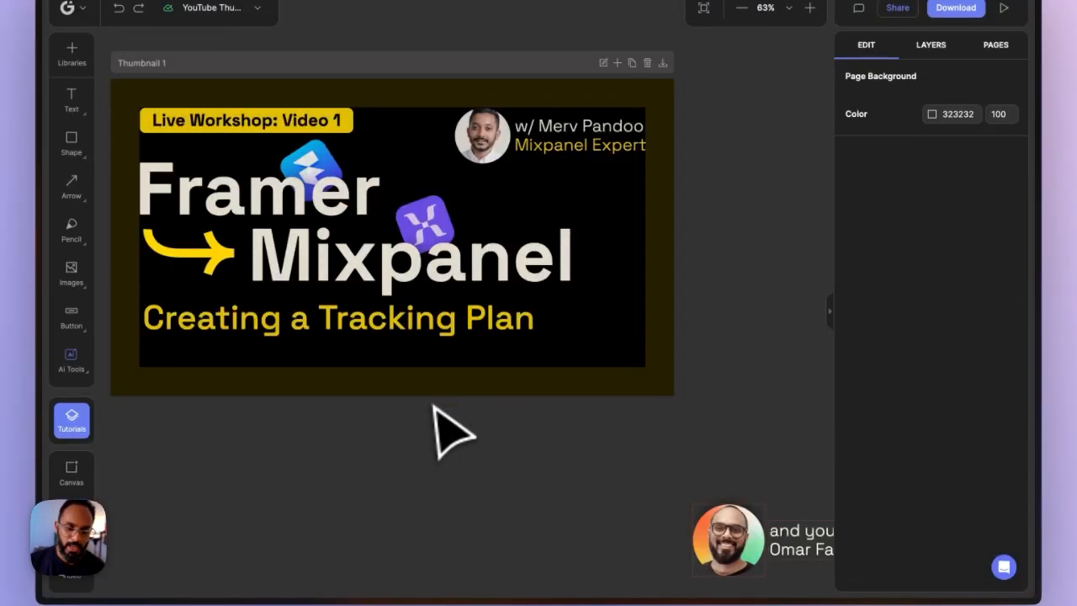
{"action": "scroll", "coordinate": [438, 412], "scroll_direction": "down", "scroll_amount": 5}
{"action": "scroll", "coordinate": [437, 413], "scroll_direction": "left", "scroll_amount": 2}
{"action": "scroll", "coordinate": [485, 212], "scroll_direction": "up", "scroll_amount": 2}
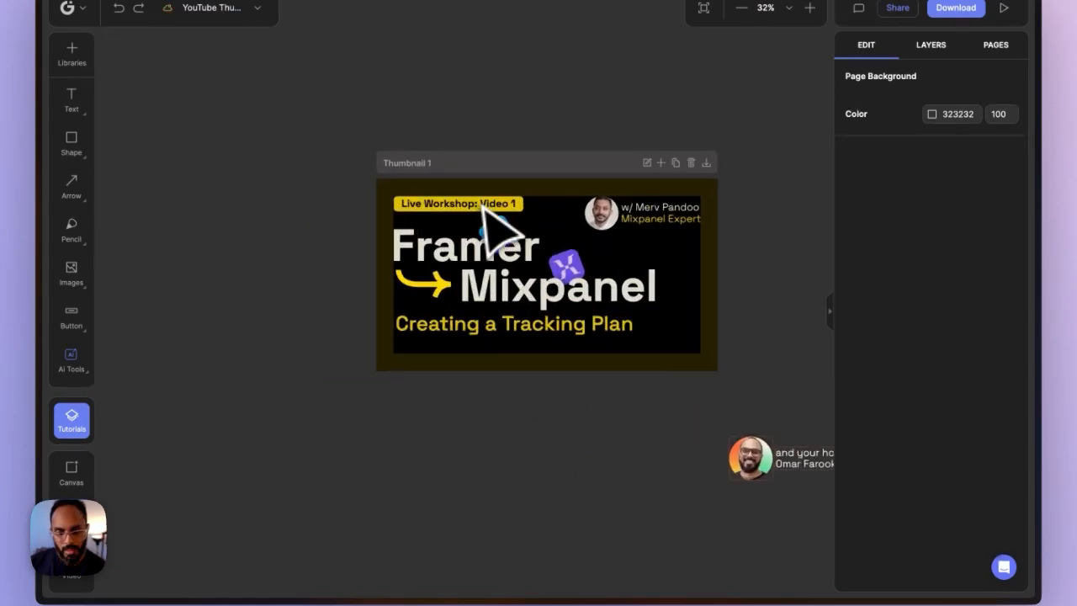
Move the Framer logo right so it tucks behind the final "r" of "Framer"
{"action": "left_click", "coordinate": [492, 217]}
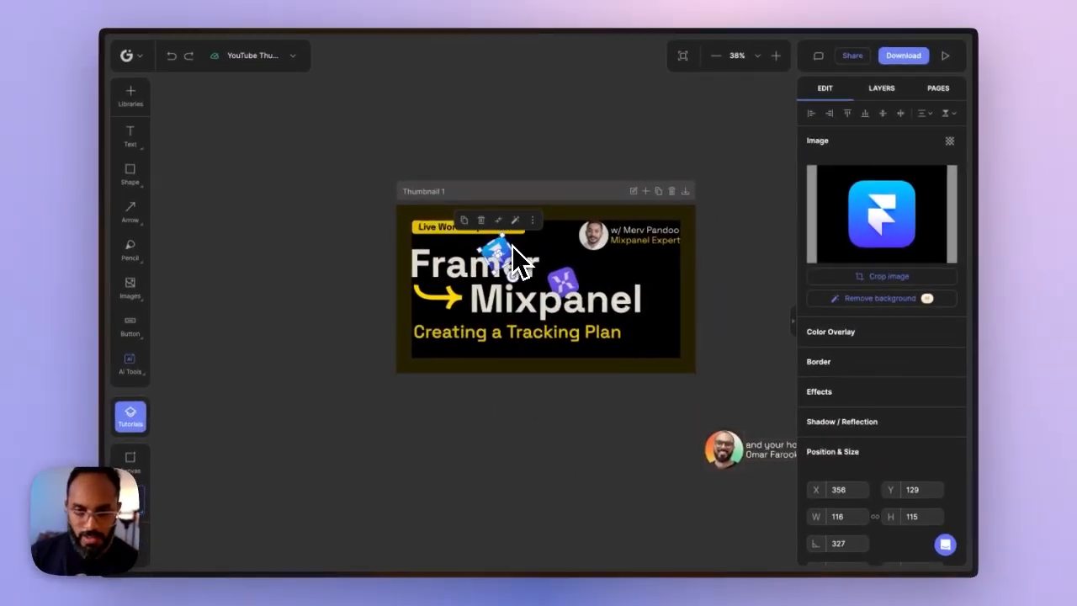
{"action": "key", "text": "shift+Down"}
{"action": "key", "text": "shift+Right"}
{"action": "key", "text": "shift+Right"}
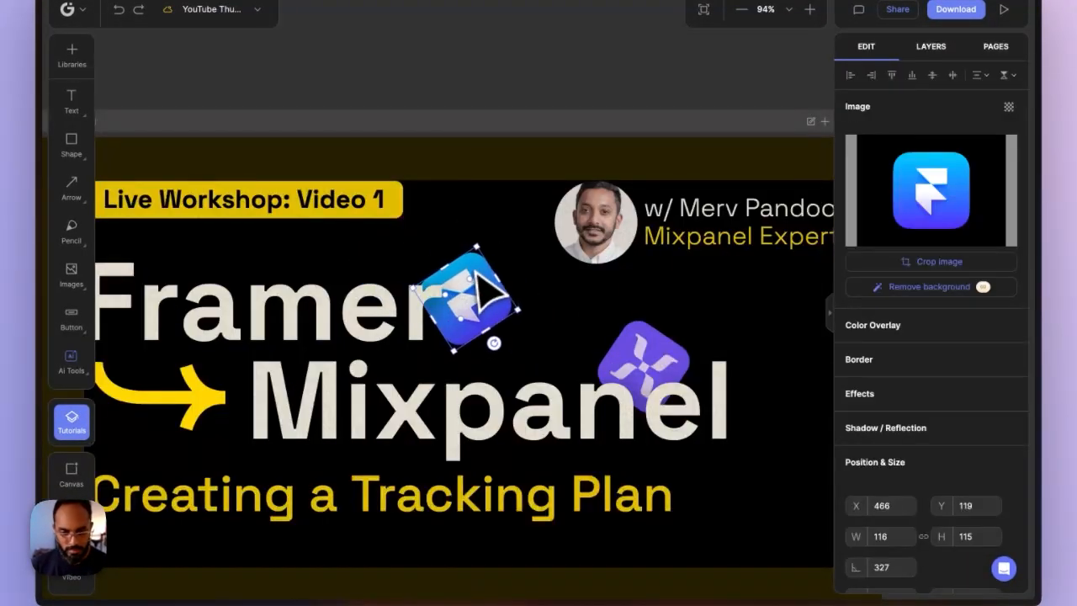
{"action": "mouse_move", "coordinate": [480, 293]}
{"action": "left_mouse_down"}
{"action": "mouse_move", "coordinate": [413, 290]}
{"action": "mouse_move", "coordinate": [477, 312]}
{"action": "left_mouse_up"}
{"action": "left_click", "coordinate": [613, 384]}
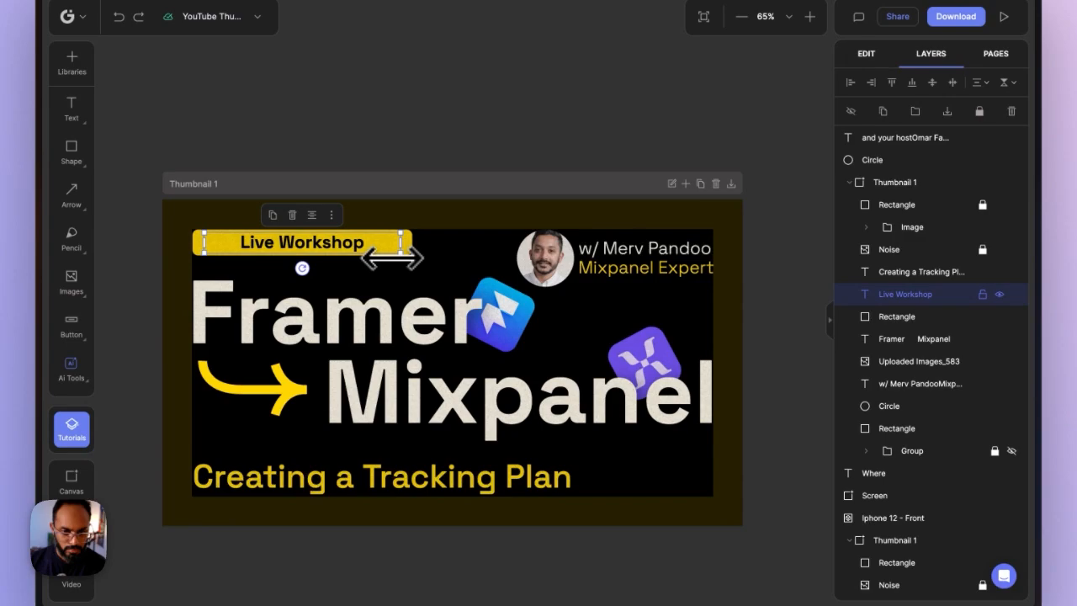
Create a second yellow badge reading "video 1" from a copy of the "Live Workshop" badge and narrow its background to fit the text
{"action": "left_click", "coordinate": [298, 192]}
{"action": "left_click_drag", "start_coordinate": [295, 244], "coordinate": [643, 441]}
{"action": "double_click", "coordinate": [642, 441]}
{"action": "type", "text": "video 1"}
{"action": "left_click", "coordinate": [685, 441]}
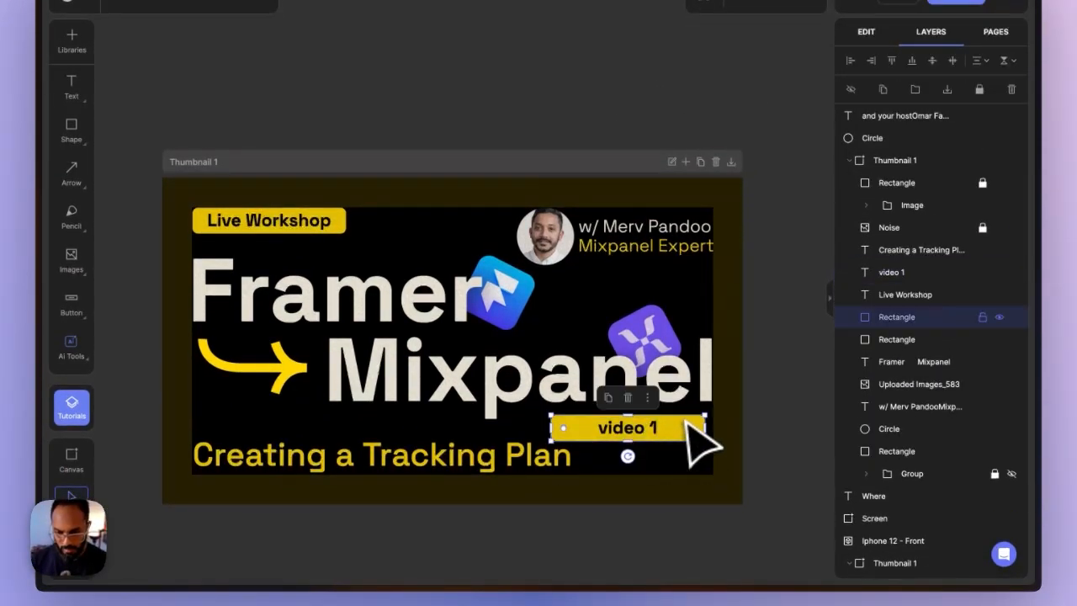
{"action": "left_click_drag", "start_coordinate": [707, 449], "coordinate": [664, 449]}
{"action": "scroll", "coordinate": [508, 431], "scroll_direction": "down", "scroll_amount": 3}
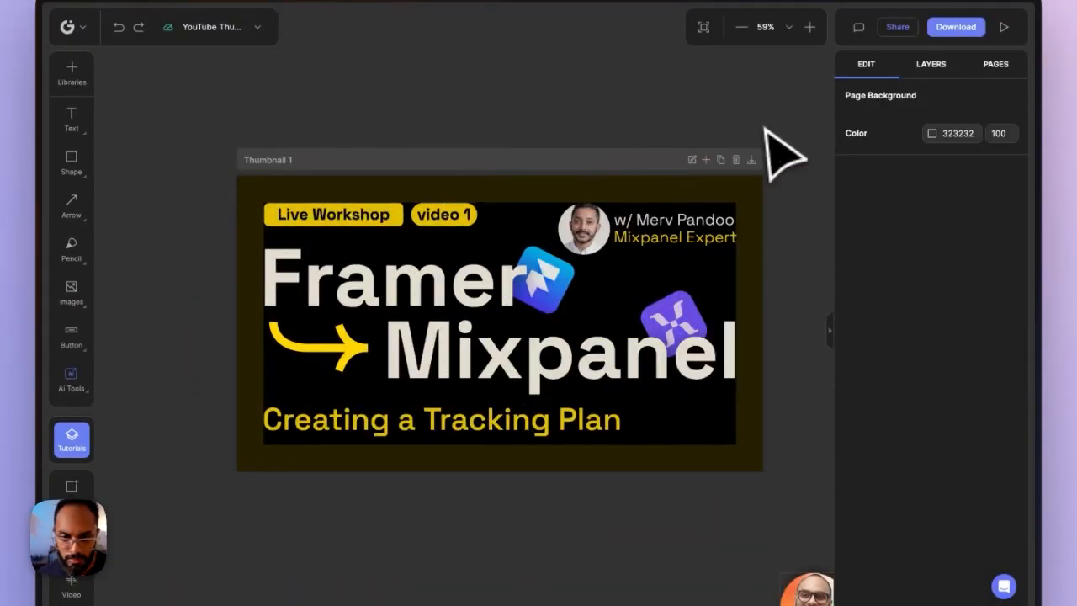
Select the thumbnail elements and recolour their yellow accents, trying brand orange FD550E and settling on the brand green
{"action": "left_click_drag", "start_coordinate": [765, 127], "coordinate": [240, 450]}
{"action": "left_click", "coordinate": [940, 240]}
{"action": "left_click", "coordinate": [770, 517]}
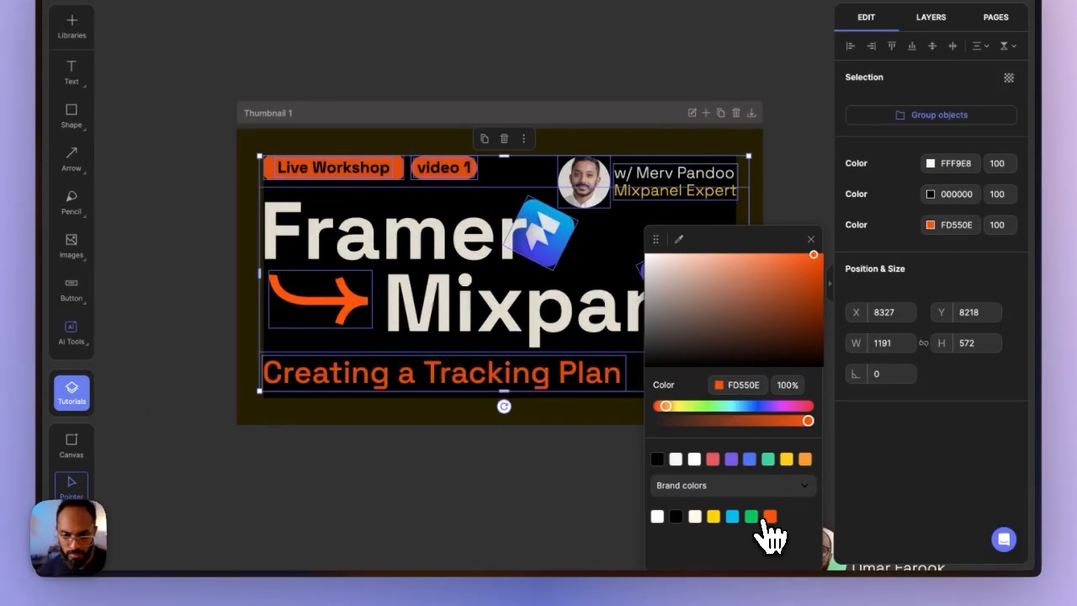
{"action": "left_click", "coordinate": [751, 517]}
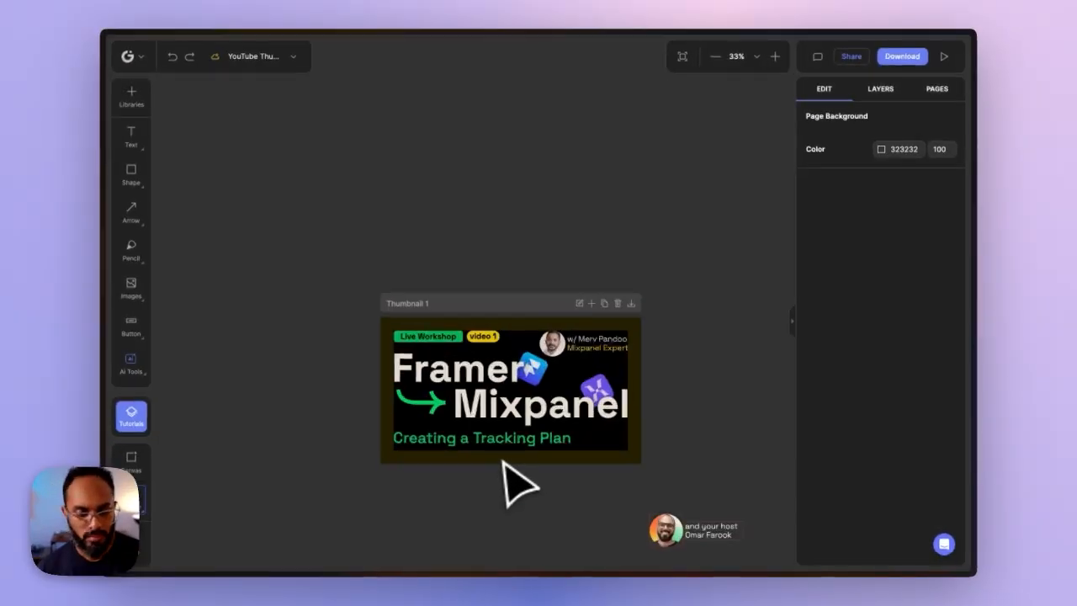
Hide the locked margin-guide rectangle layer of the Framer and Mixpanel thumbnail
{"action": "scroll", "coordinate": [472, 458], "scroll_direction": "up", "scroll_amount": 5}
{"action": "left_click", "coordinate": [541, 225]}
{"action": "left_click", "coordinate": [881, 88]}
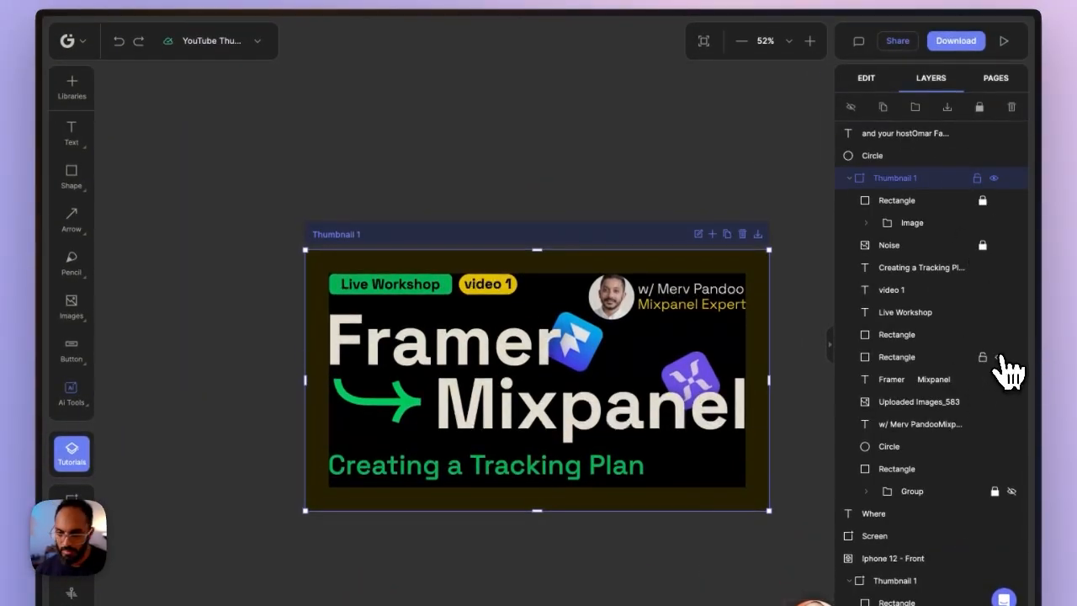
{"action": "left_click", "coordinate": [942, 195]}
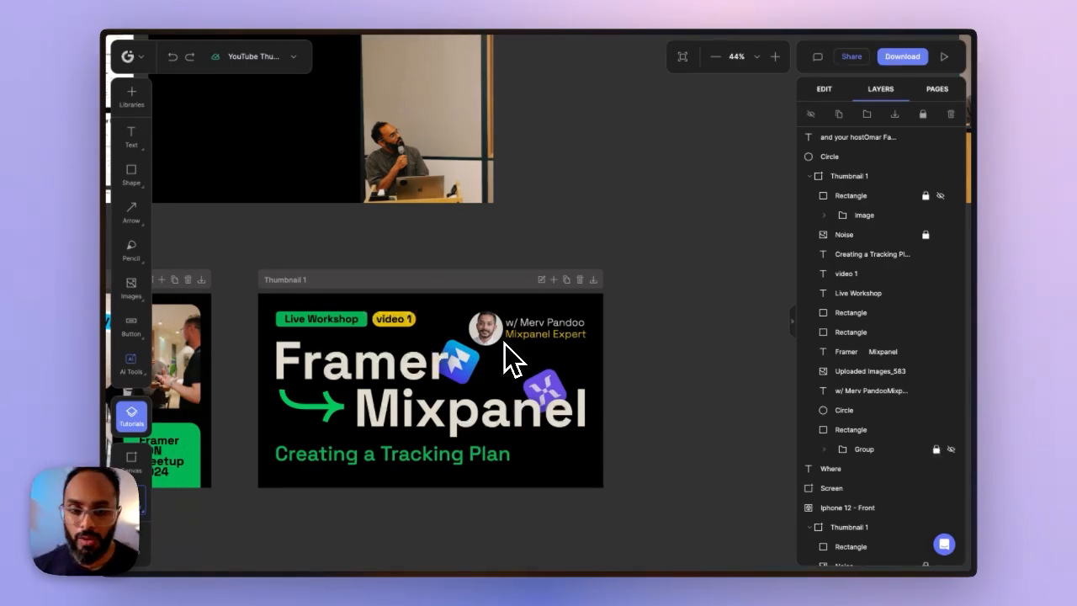
Duplicate the green Framer and Mixpanel thumbnail canvas
{"action": "scroll", "coordinate": [517, 237], "scroll_direction": "down", "scroll_amount": 5}
{"action": "left_click_drag", "start_coordinate": [446, 160], "coordinate": [468, 262]}
{"action": "key", "text": "super+d"}
{"action": "scroll", "coordinate": [539, 303], "scroll_direction": "up", "scroll_amount": 5}
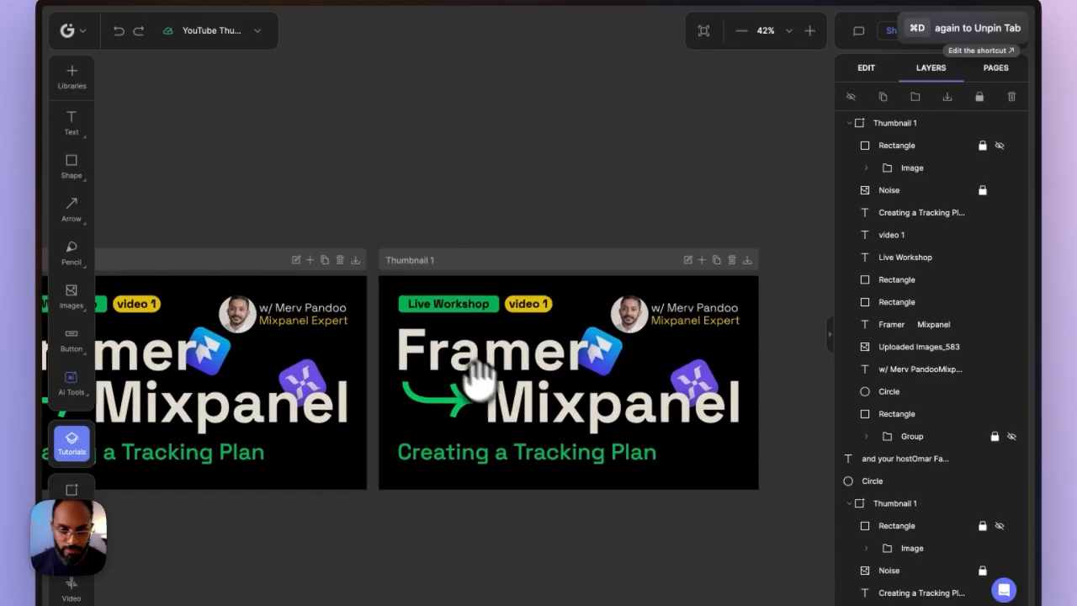
{"action": "left_click_drag", "start_coordinate": [487, 356], "coordinate": [459, 305]}
Select the elements of the duplicated thumbnail and recolour their green accents in the brand orange
{"action": "left_click_drag", "start_coordinate": [755, 224], "coordinate": [357, 410]}
{"action": "left_click", "coordinate": [866, 67]}
{"action": "left_click", "coordinate": [931, 276]}
{"action": "left_click", "coordinate": [772, 568]}
{"action": "left_click", "coordinate": [589, 471]}
Inspect the drop shadow settings of the "Framer Mixpanel" headline on the orange thumbnail
{"action": "scroll", "coordinate": [589, 438], "scroll_direction": "down", "scroll_amount": 5}
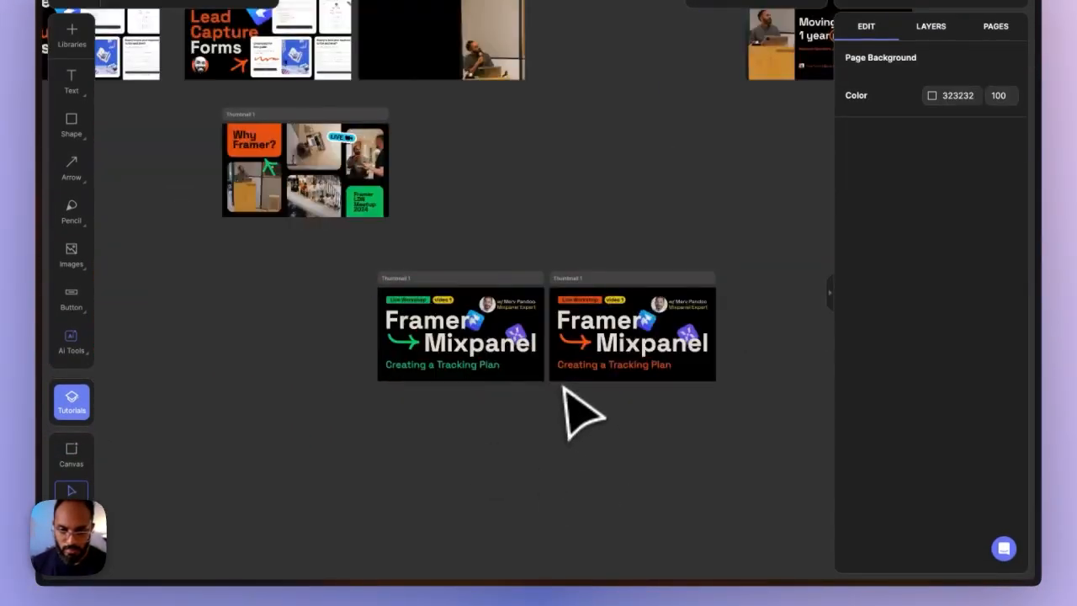
{"action": "scroll", "coordinate": [567, 434], "scroll_direction": "up", "scroll_amount": 3}
{"action": "left_click_drag", "start_coordinate": [778, 247], "coordinate": [543, 398]}
{"action": "left_click", "coordinate": [644, 324]}
{"action": "scroll", "coordinate": [943, 371], "scroll_direction": "down", "scroll_amount": 5}
{"action": "left_click", "coordinate": [963, 390]}
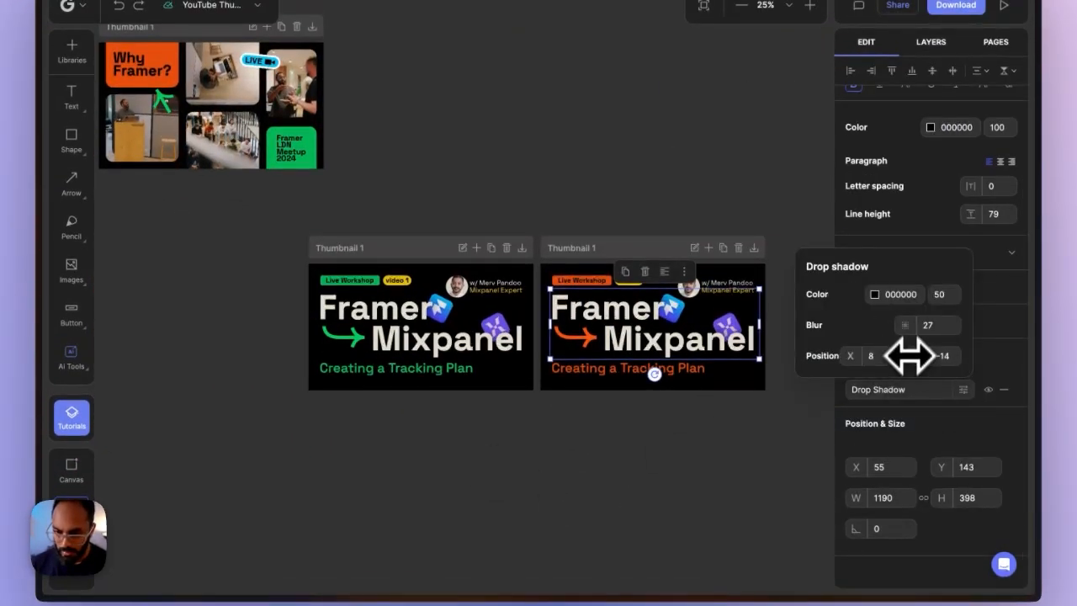
{"action": "left_click", "coordinate": [749, 421]}
Lock the orange thumbnail's headline text and select the Mixpanel and Framer logos behind it
{"action": "scroll", "coordinate": [713, 376], "scroll_direction": "up", "scroll_amount": 5}
{"action": "left_click", "coordinate": [707, 306]}
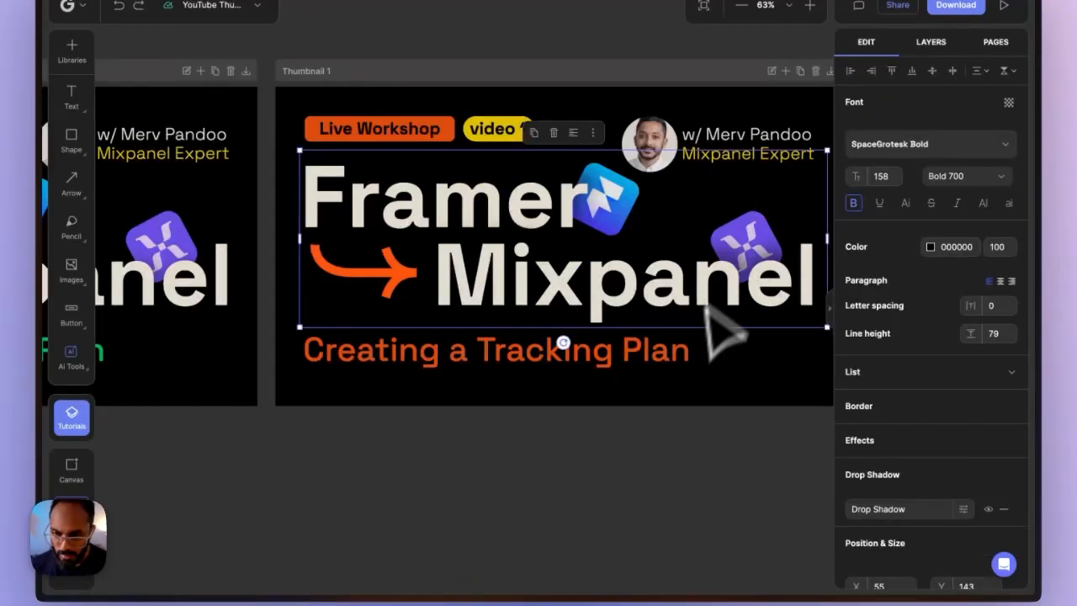
{"action": "left_click", "coordinate": [715, 446]}
{"action": "left_click", "coordinate": [742, 244]}
{"action": "scroll", "coordinate": [688, 327], "scroll_direction": "down", "scroll_amount": 5}
{"action": "left_click", "coordinate": [623, 381]}
{"action": "left_click", "coordinate": [663, 285]}
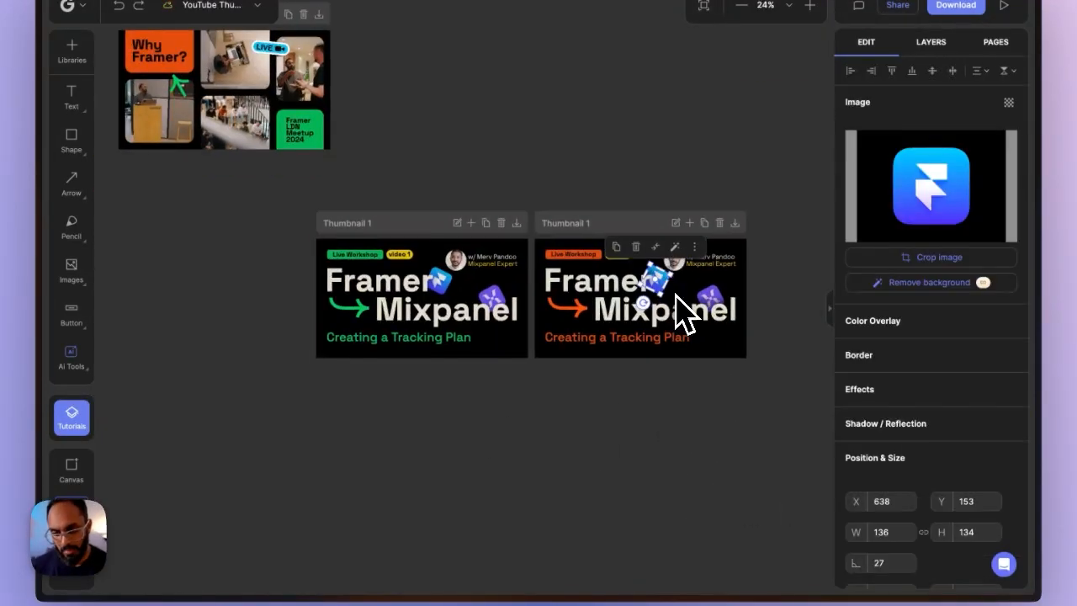
{"action": "key", "text": "super+equal"}
{"action": "left_click_drag", "start_coordinate": [678, 288], "coordinate": [672, 271]}
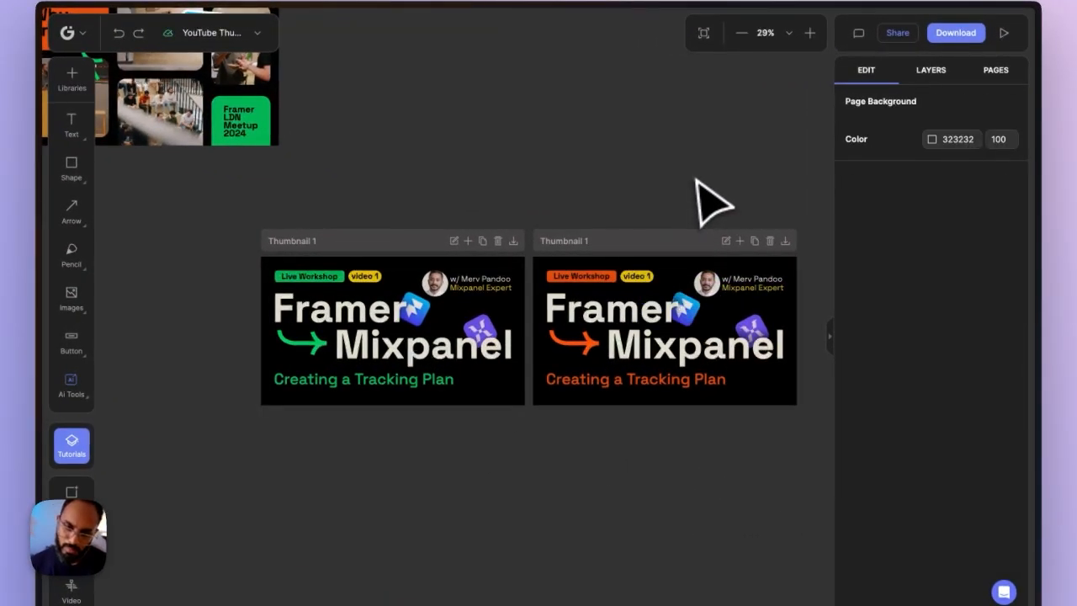
Draw a circle about 542 by 550 px over the lower-left corner of the orange thumbnail, at about X -213, Y 416
{"action": "scroll", "coordinate": [653, 205], "scroll_direction": "right", "scroll_amount": 2}
{"action": "scroll", "coordinate": [630, 159], "scroll_direction": "up", "scroll_amount": 3}
{"action": "scroll", "coordinate": [513, 132], "scroll_direction": "down", "scroll_amount": 3}
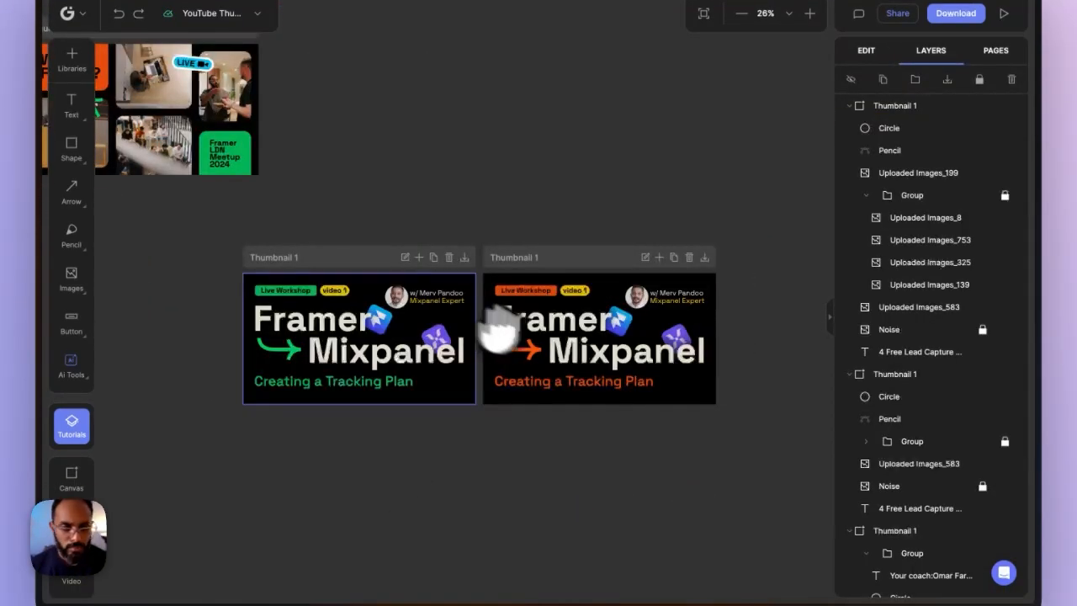
{"action": "left_click", "coordinate": [69, 148]}
{"action": "left_click", "coordinate": [131, 176]}
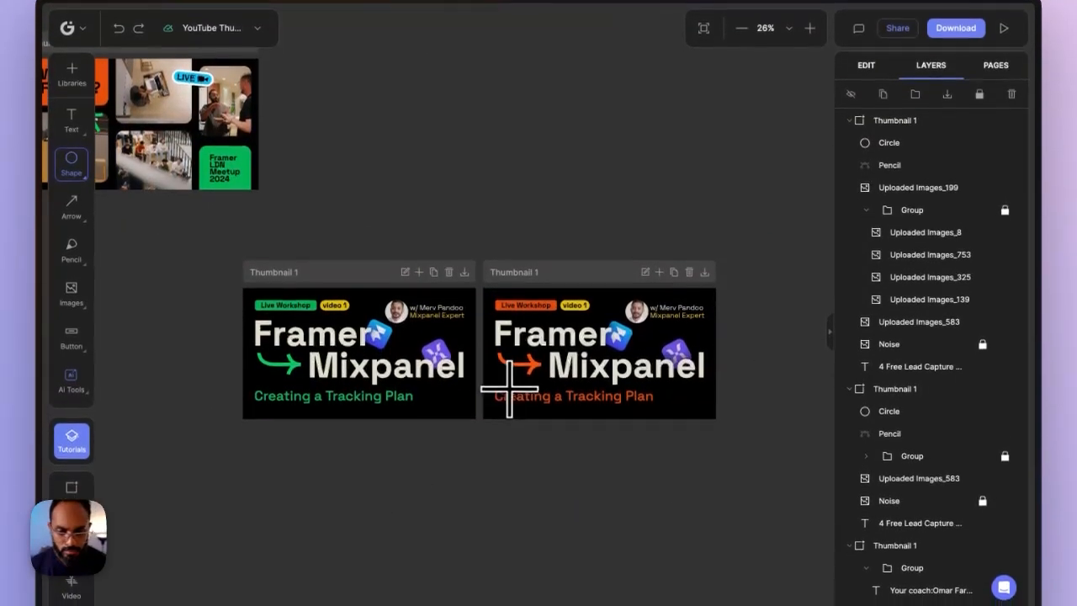
{"action": "left_click_drag", "start_coordinate": [537, 370], "coordinate": [439, 471]}
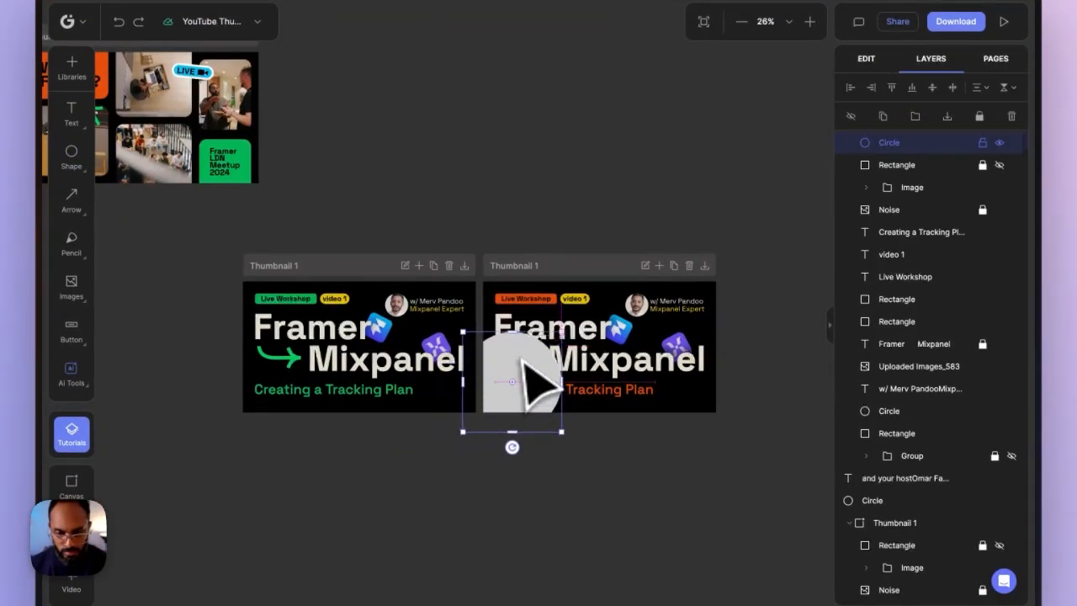
{"action": "left_click", "coordinate": [880, 59]}
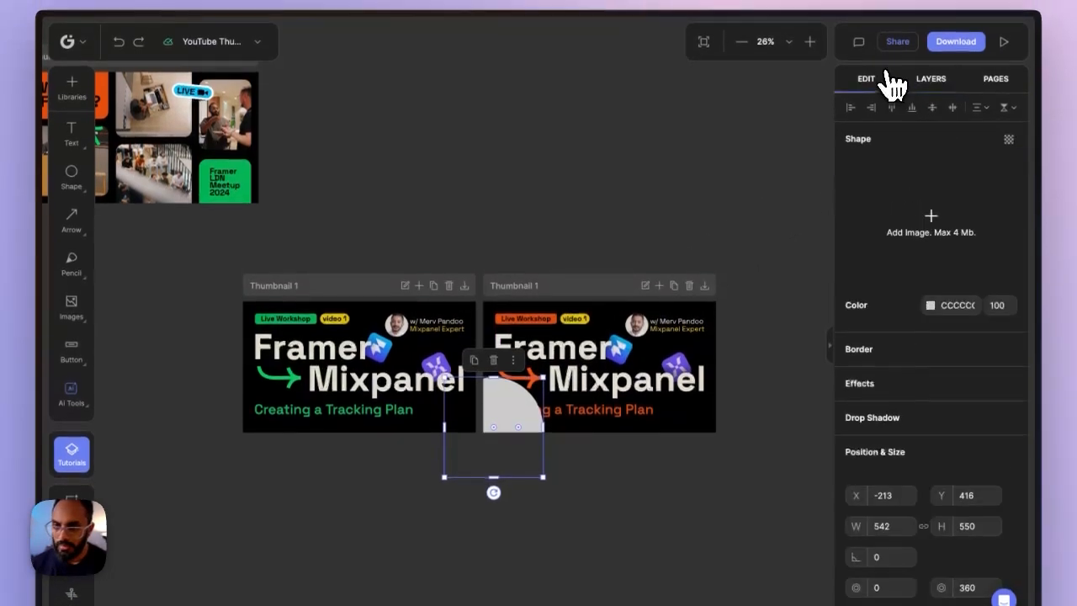
Switch the corner circle's grey fill to a radial gradient
{"action": "left_click", "coordinate": [931, 307]}
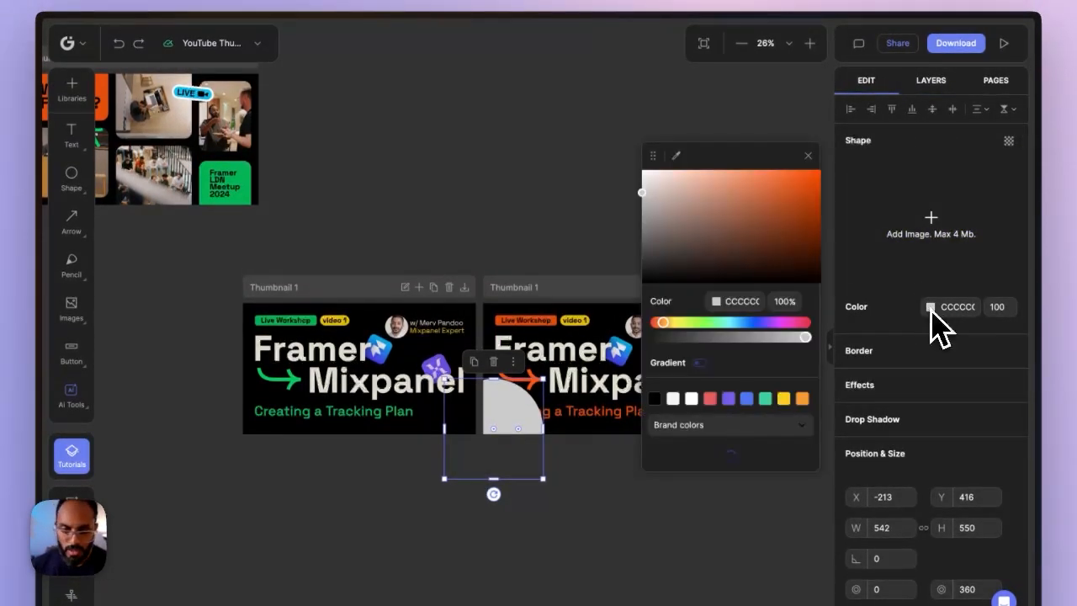
{"action": "left_click", "coordinate": [699, 363]}
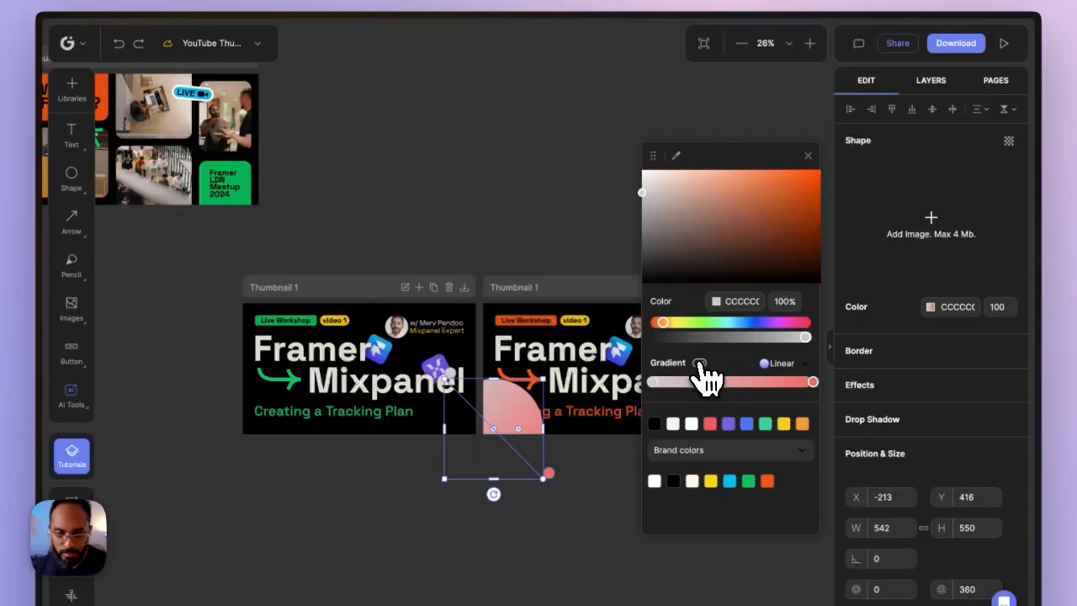
{"action": "left_click", "coordinate": [700, 363]}
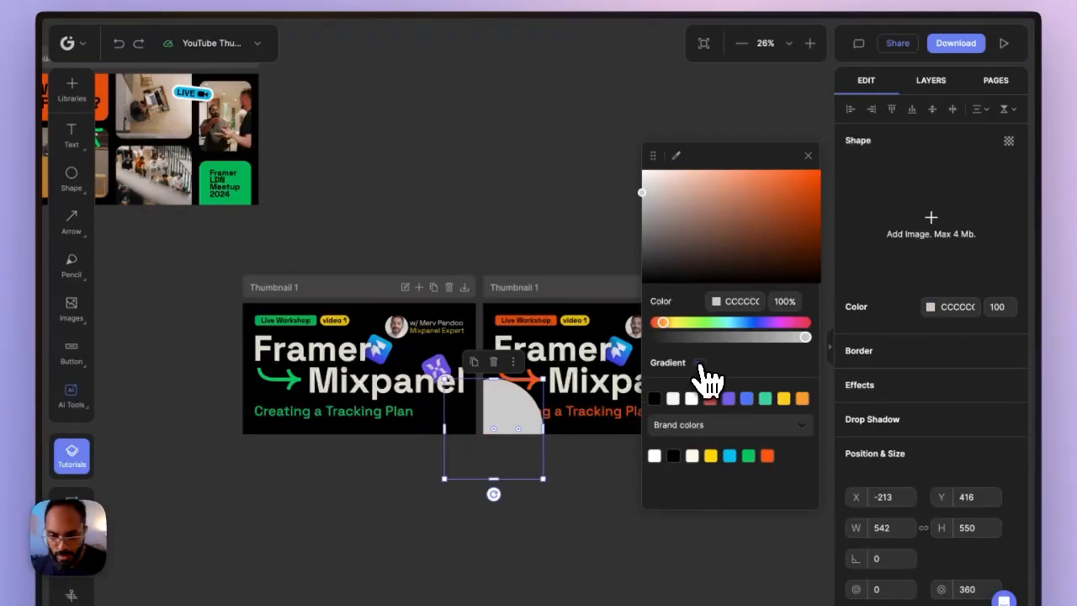
{"action": "left_click", "coordinate": [700, 362]}
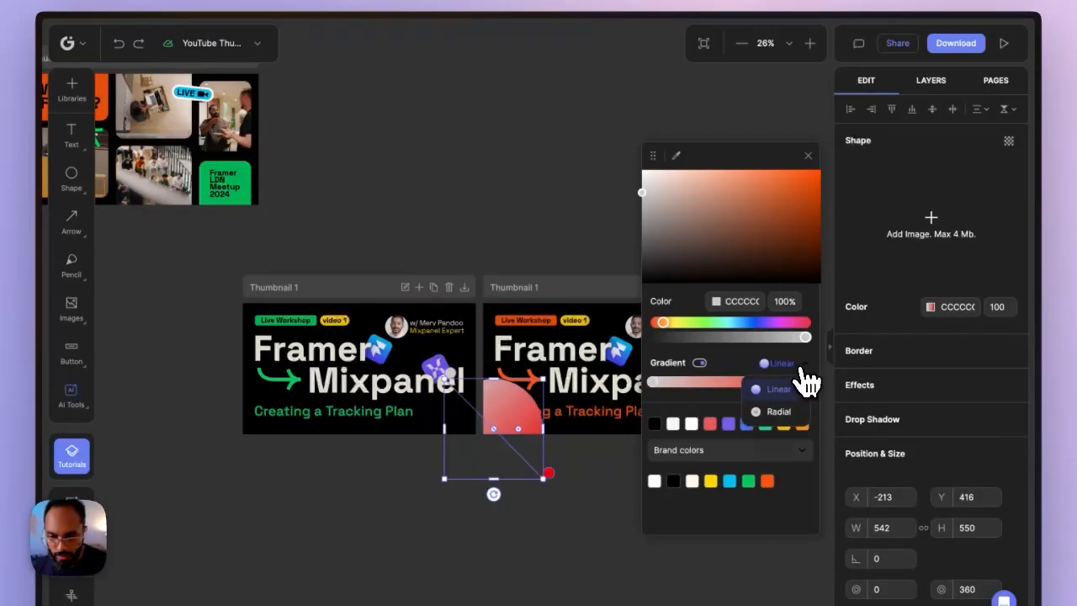
{"action": "left_click", "coordinate": [778, 411]}
Set both gradient stops to brand orange FD550E, with the inner stop at 34% opacity and the outer one fully transparent
{"action": "scroll", "coordinate": [578, 413], "scroll_direction": "up", "scroll_amount": 2}
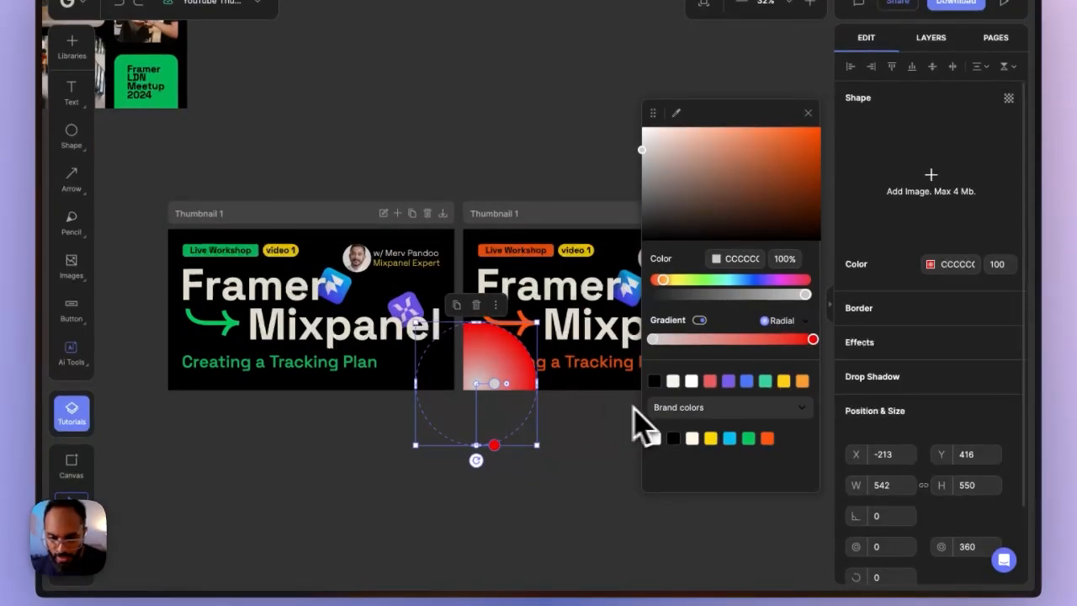
{"action": "left_click", "coordinate": [767, 439]}
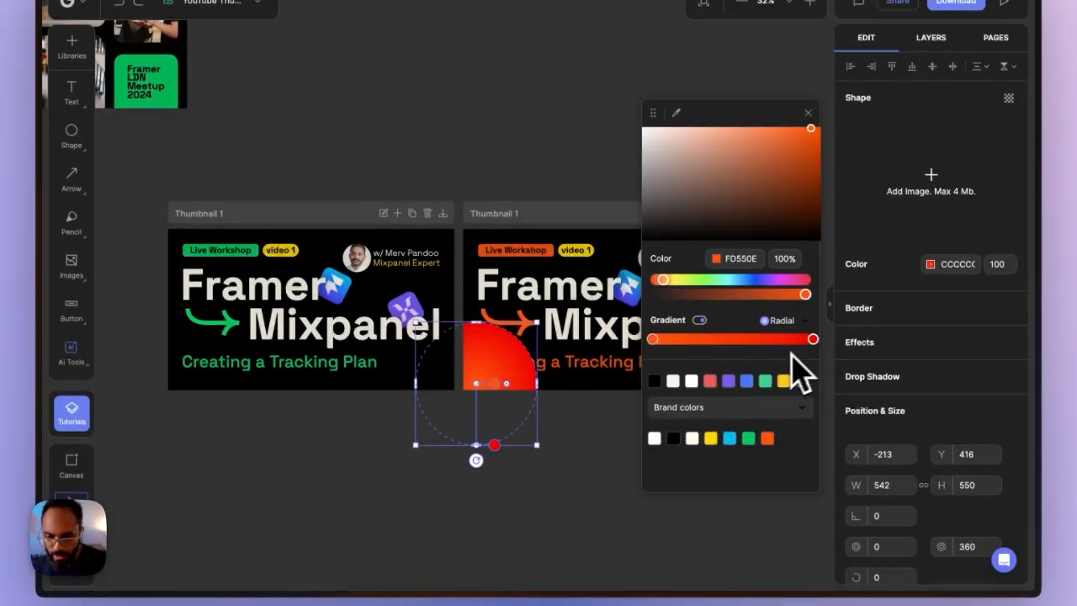
{"action": "left_click", "coordinate": [813, 339]}
{"action": "left_click", "coordinate": [767, 438]}
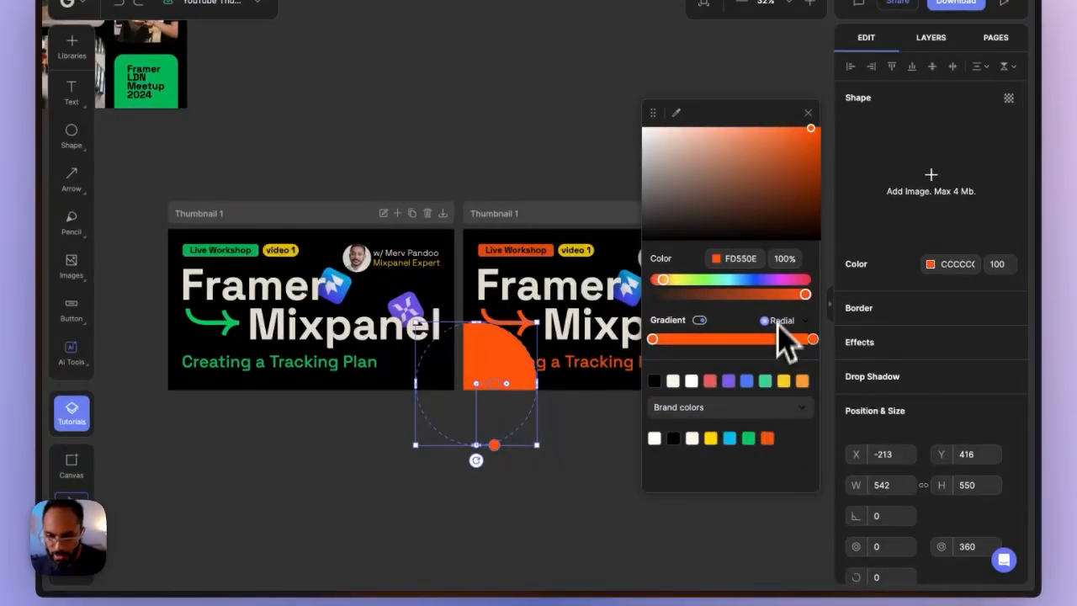
{"action": "left_click_drag", "start_coordinate": [806, 293], "coordinate": [656, 294]}
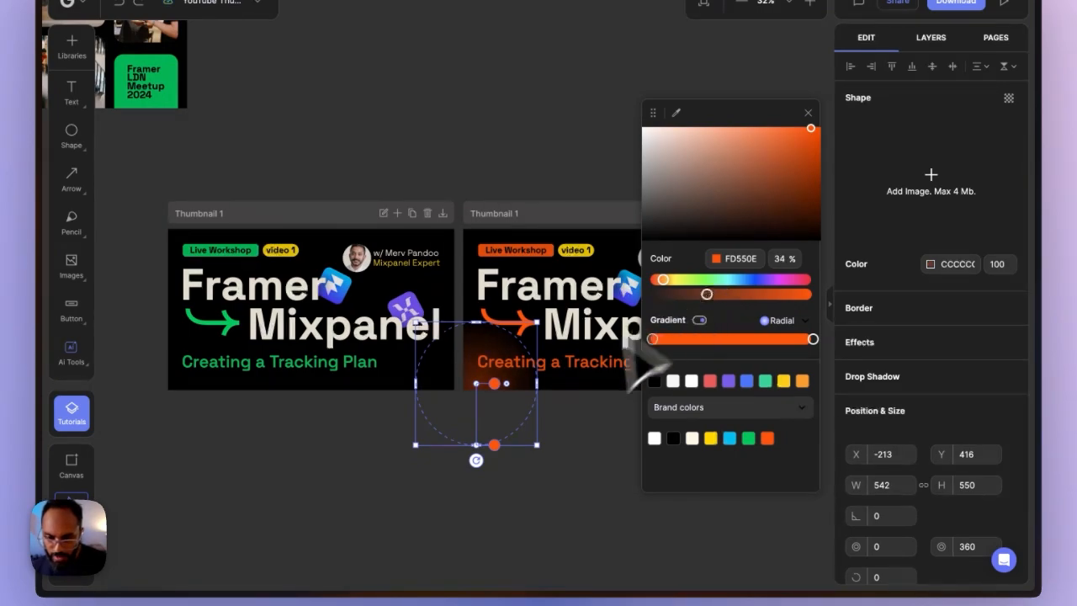
{"action": "left_click", "coordinate": [517, 409]}
{"action": "left_click", "coordinate": [465, 368]}
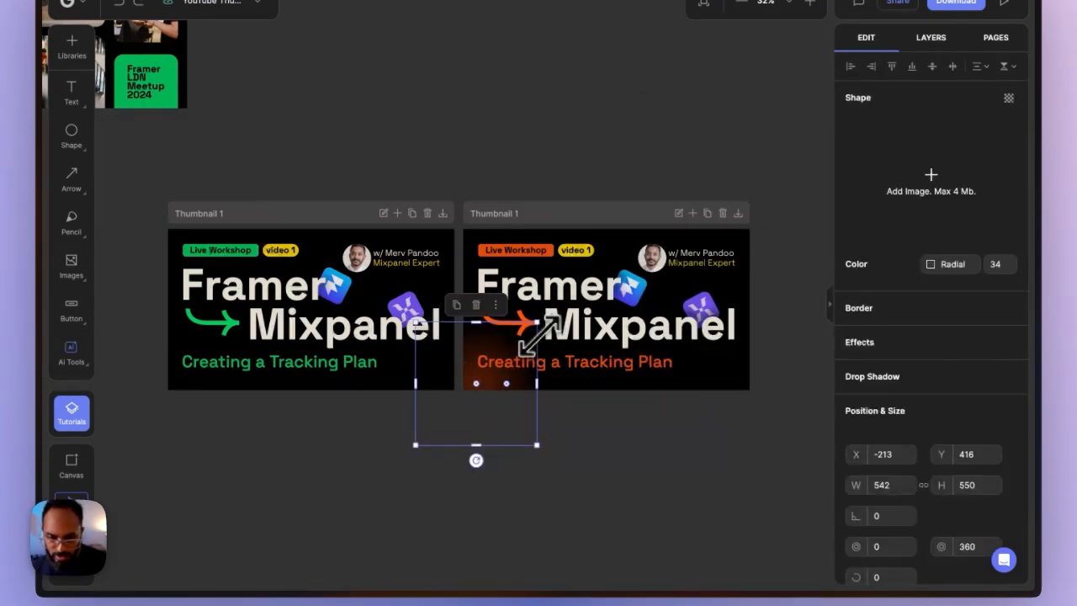
Enlarge the glow circle to about 1156 by 1173 px at X -499, Y 95 and send it to the back
{"action": "left_click_drag", "start_coordinate": [538, 333], "coordinate": [678, 231]}
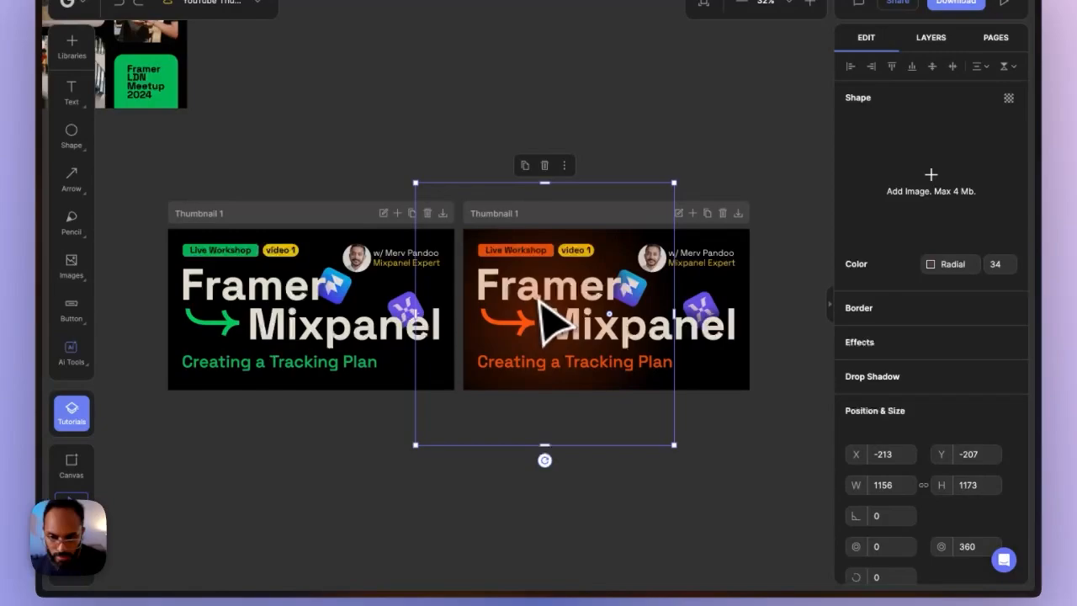
{"action": "left_click_drag", "start_coordinate": [542, 301], "coordinate": [477, 368]}
{"action": "right_click", "coordinate": [477, 368]}
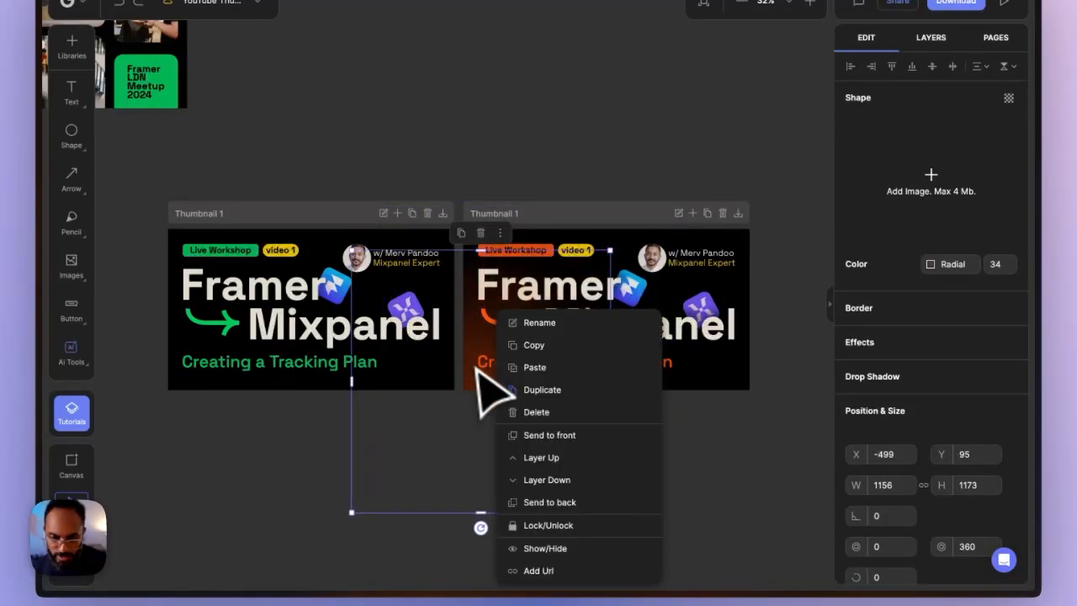
{"action": "left_click", "coordinate": [562, 503]}
{"action": "left_click", "coordinate": [621, 404]}
Send the orange arrow group to the back of the thumbnail's layer order, beneath the noise texture
{"action": "scroll", "coordinate": [496, 368], "scroll_direction": "up", "scroll_amount": 10}
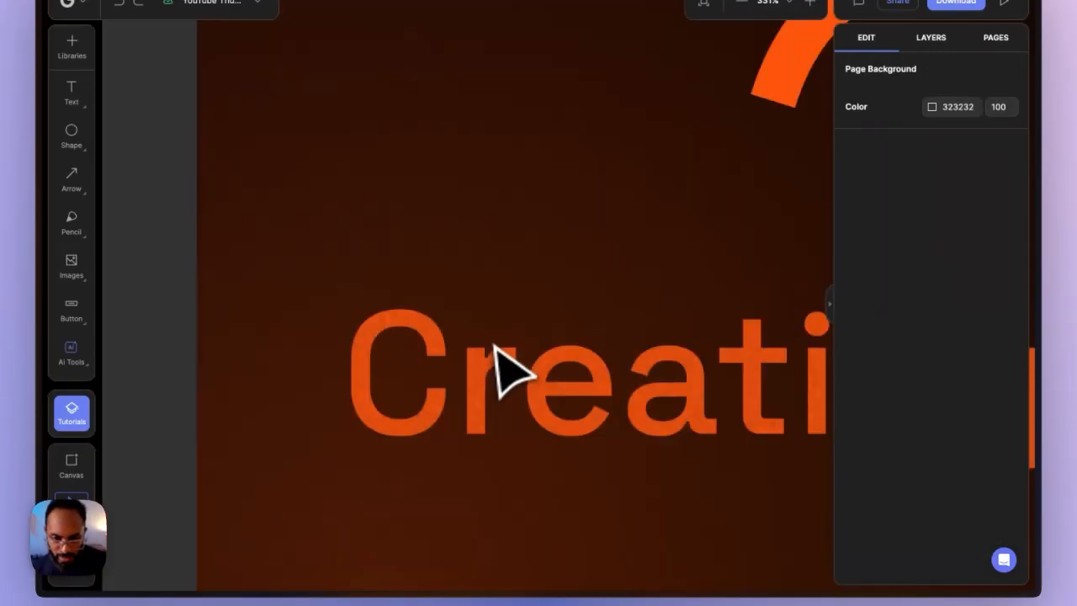
{"action": "scroll", "coordinate": [494, 345], "scroll_direction": "down", "scroll_amount": 10}
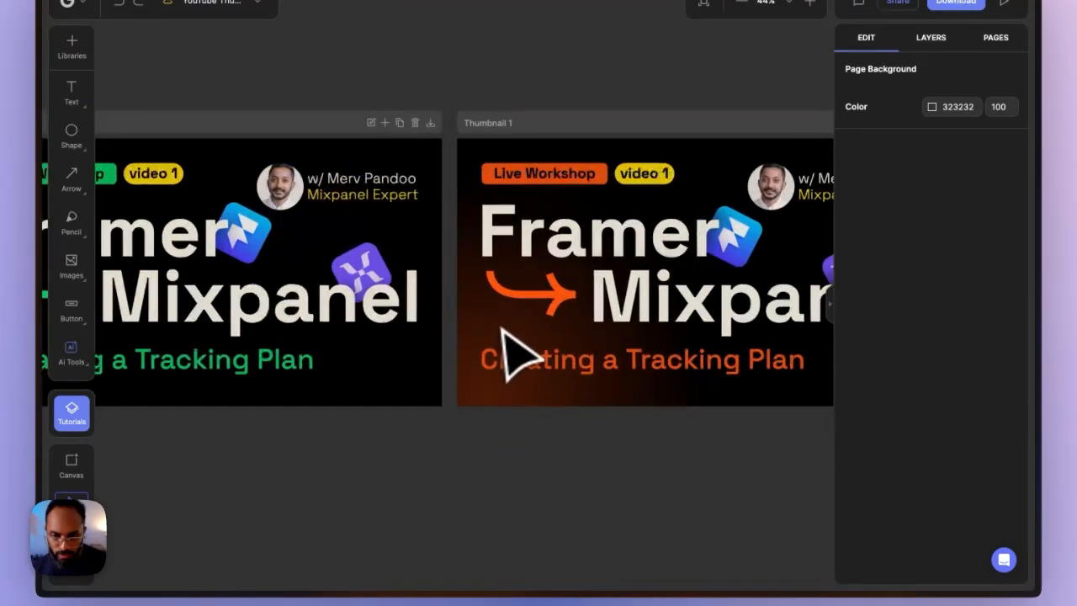
{"action": "scroll", "coordinate": [502, 328], "scroll_direction": "up", "scroll_amount": 3}
{"action": "right_click", "coordinate": [549, 288]}
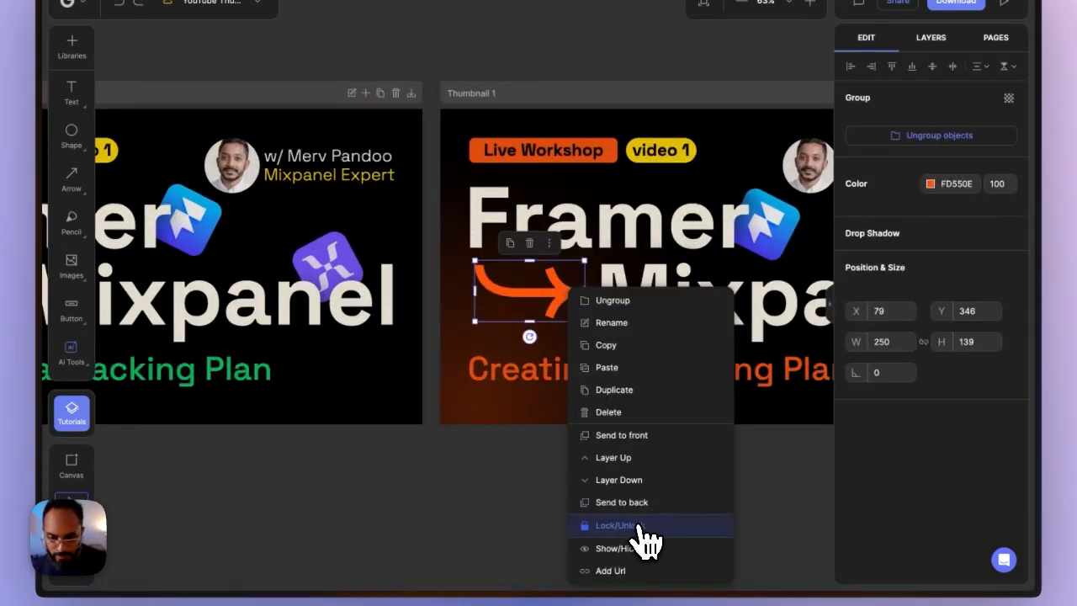
{"action": "left_click", "coordinate": [640, 527]}
Duplicate the orange thumbnail and recolour the copy's orange accents in the brand blue
{"action": "scroll", "coordinate": [517, 306], "scroll_direction": "down", "scroll_amount": 5}
{"action": "left_click", "coordinate": [547, 137]}
{"action": "key", "text": "super+d"}
{"action": "scroll", "coordinate": [558, 172], "scroll_direction": "right", "scroll_amount": 3}
{"action": "left_click", "coordinate": [581, 231]}
{"action": "key", "text": "super+a"}
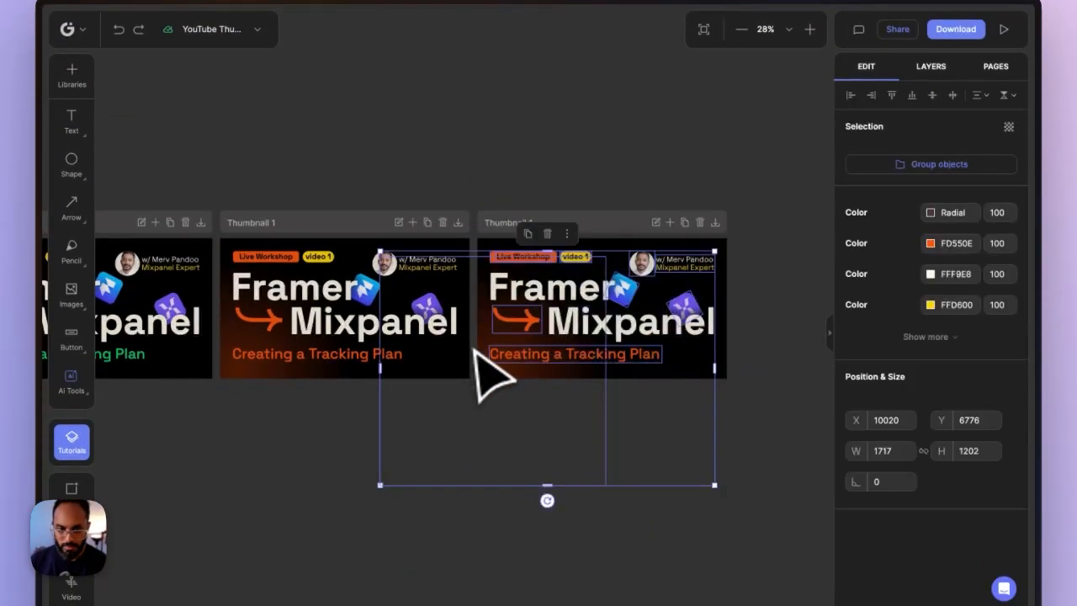
{"action": "left_click_drag", "start_coordinate": [525, 222], "coordinate": [578, 216]}
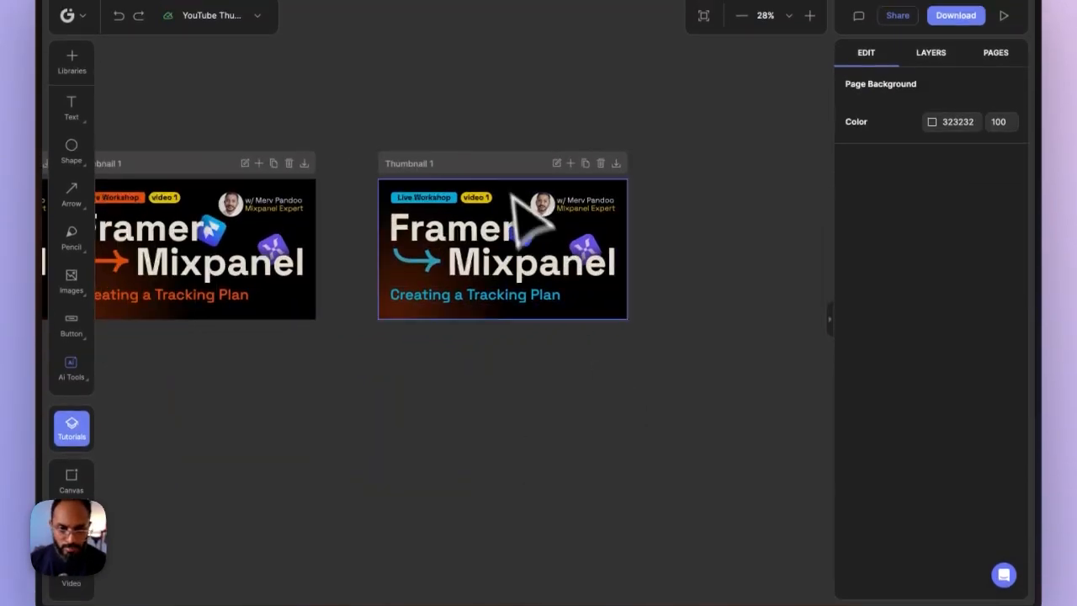
Recolour the blue thumbnail's corner glow to brand blue and give the green thumbnail a matching green corner glow
{"action": "left_click", "coordinate": [524, 241]}
{"action": "left_click", "coordinate": [931, 66]}
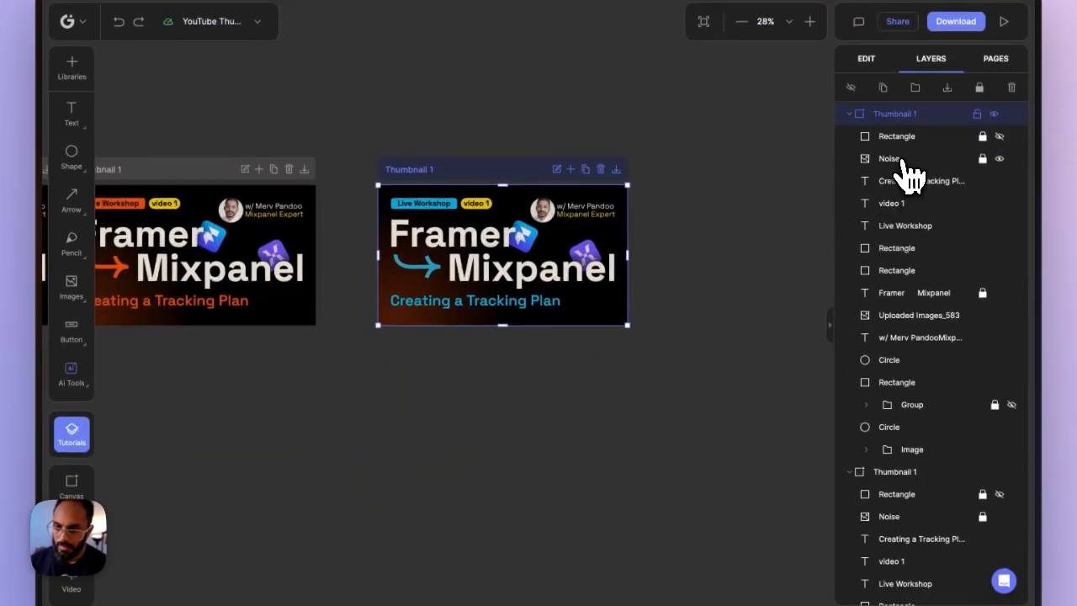
{"action": "left_click", "coordinate": [889, 359]}
{"action": "left_click", "coordinate": [883, 217]}
{"action": "left_click", "coordinate": [726, 438]}
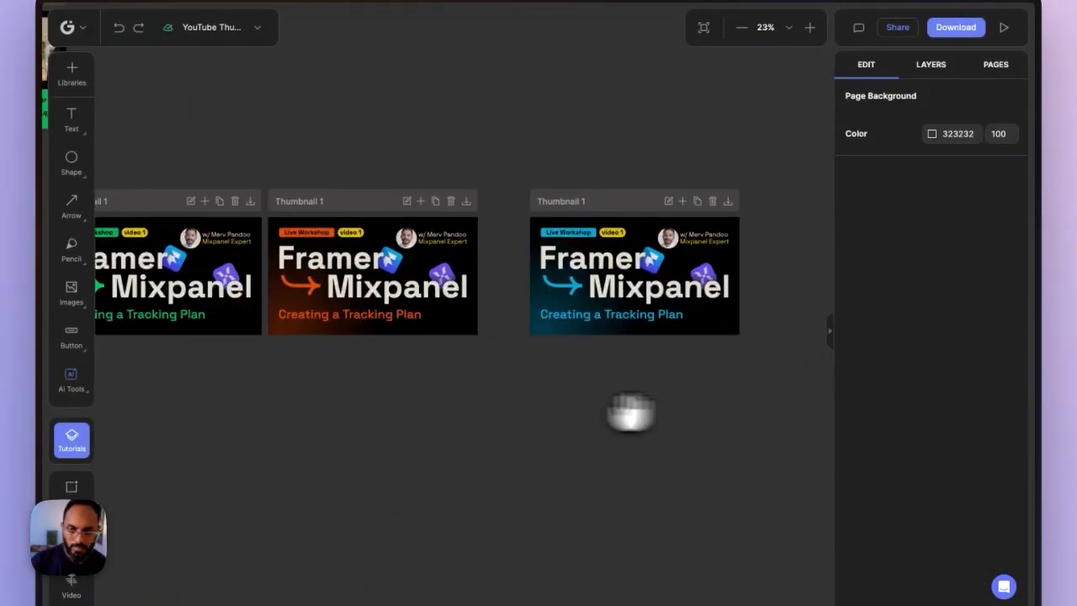
{"action": "left_click", "coordinate": [654, 188]}
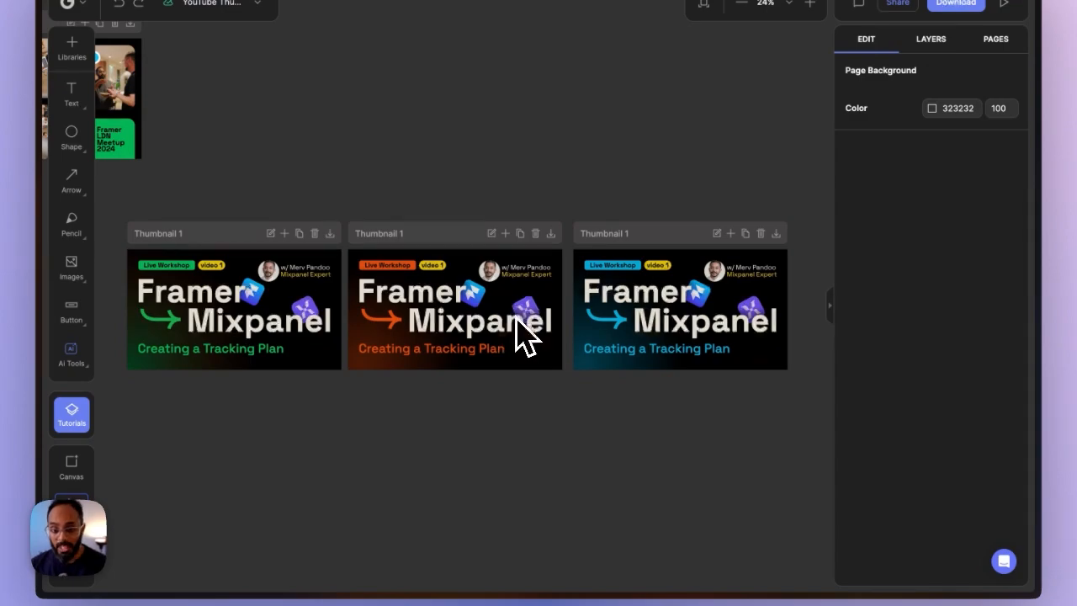
Arrange the three thumbnails in a vertical stack, with green above orange and blue at the end
{"action": "scroll", "coordinate": [443, 395], "scroll_direction": "left", "scroll_amount": 3}
{"action": "left_click_drag", "start_coordinate": [245, 226], "coordinate": [467, 62]}
{"action": "left_click_drag", "start_coordinate": [660, 275], "coordinate": [432, 414]}
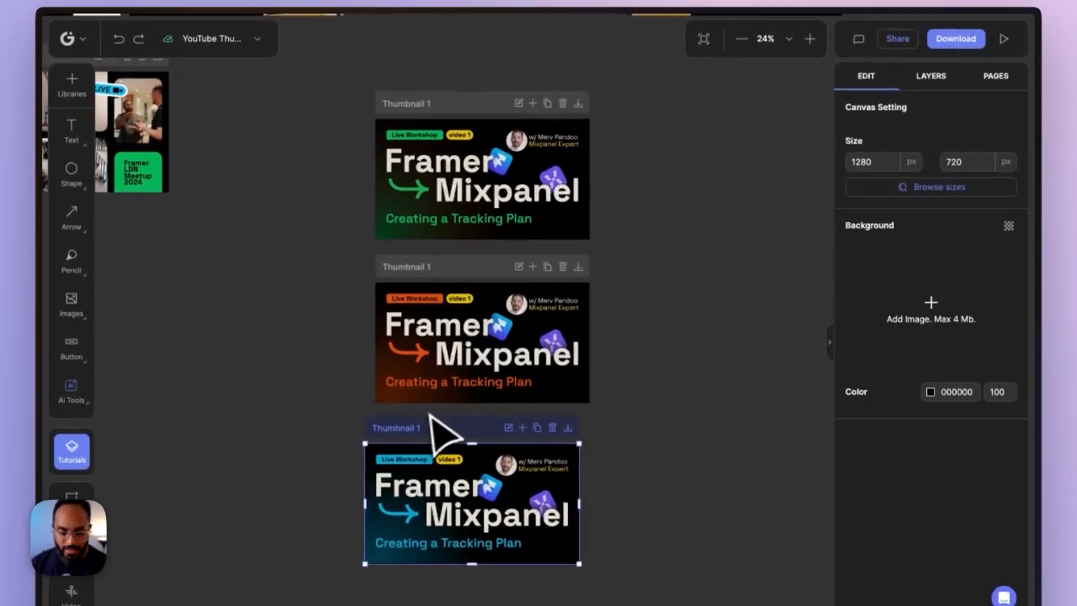
{"action": "scroll", "coordinate": [515, 271], "scroll_direction": "up", "scroll_amount": 1}
{"action": "scroll", "coordinate": [530, 303], "scroll_direction": "down", "scroll_amount": 2}
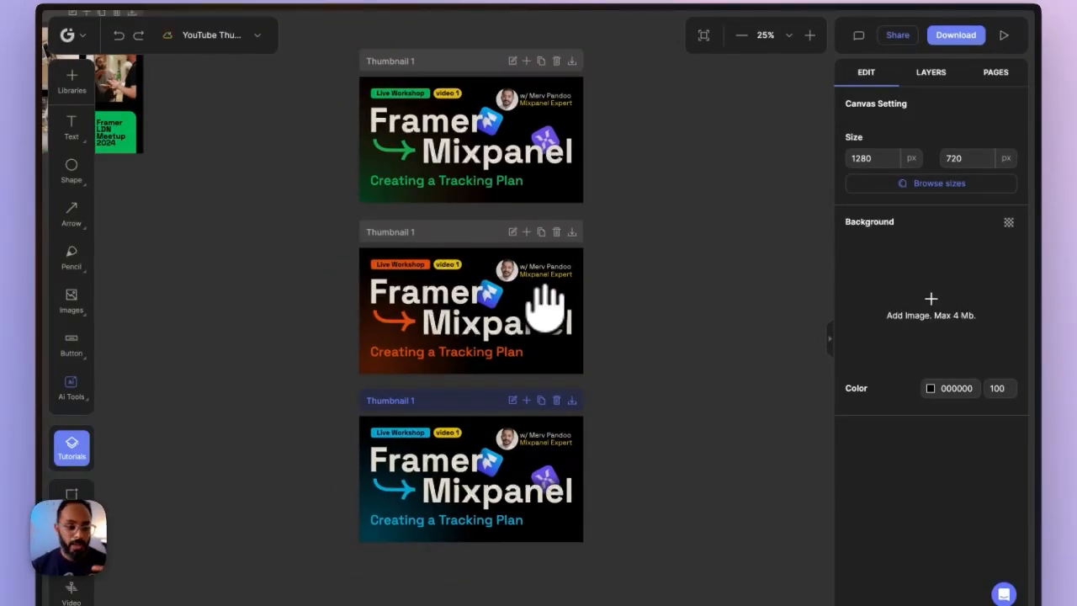
Select the green, orange and blue thumbnails together and download them as JPG at 1x size and 100% quality
{"action": "left_click_drag", "start_coordinate": [329, 60], "coordinate": [652, 567]}
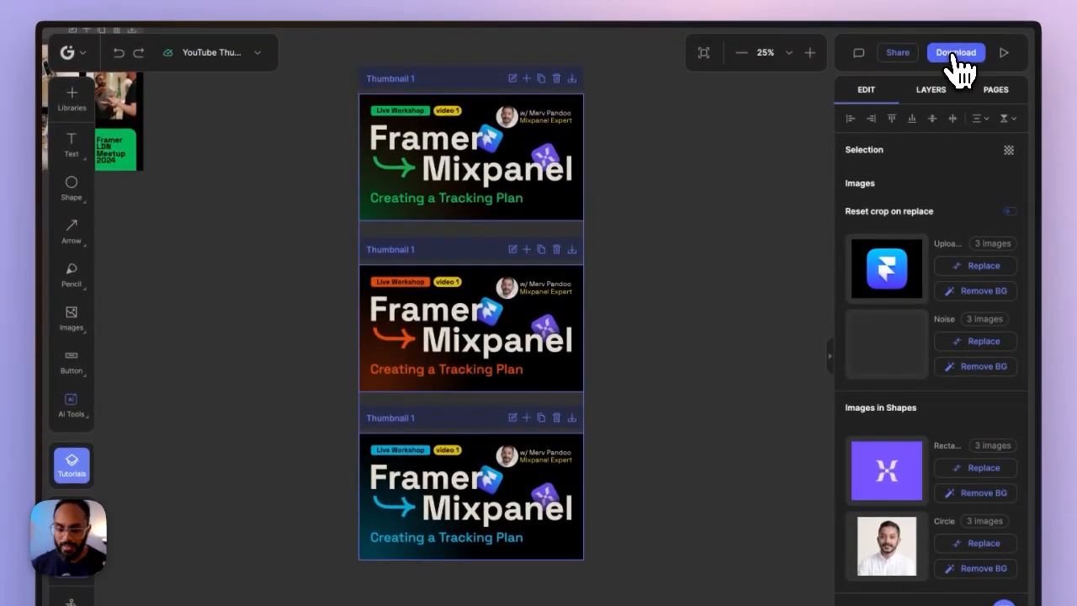
{"action": "left_click", "coordinate": [956, 7]}
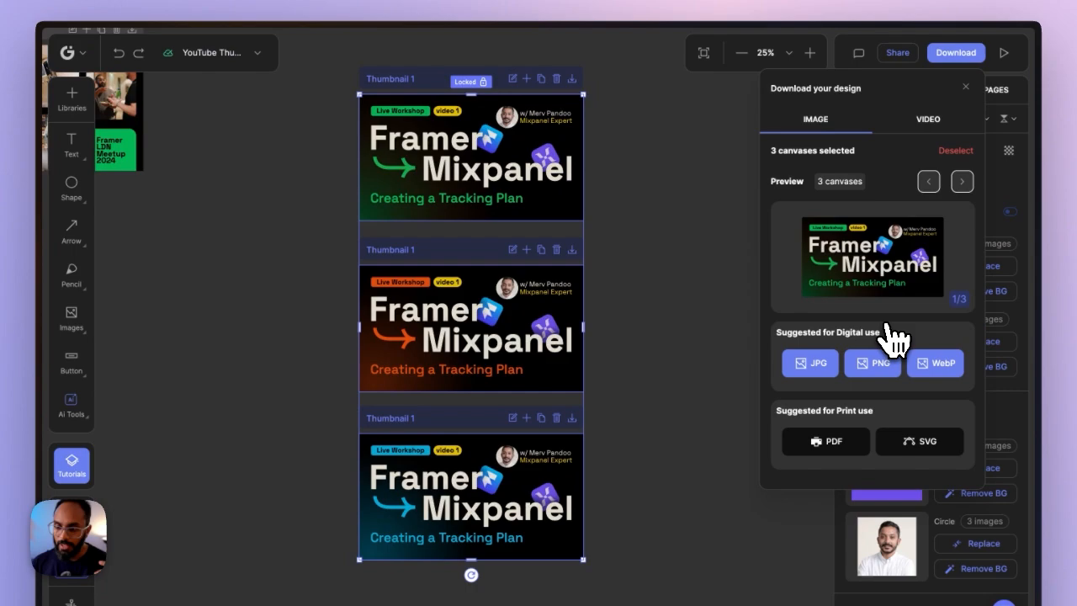
{"action": "left_click", "coordinate": [818, 379]}
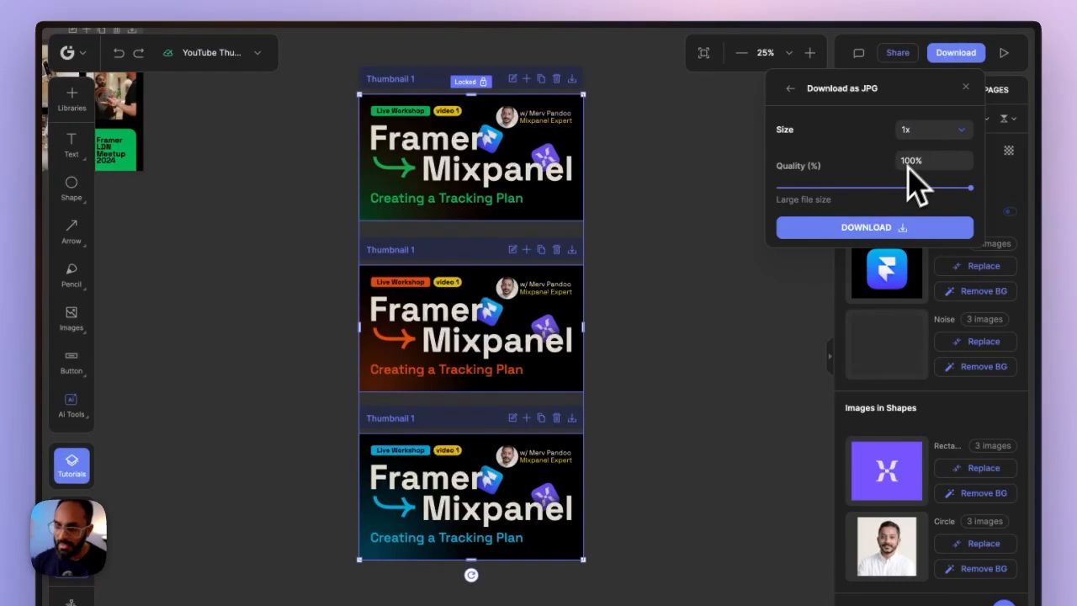
{"action": "left_click", "coordinate": [880, 244]}
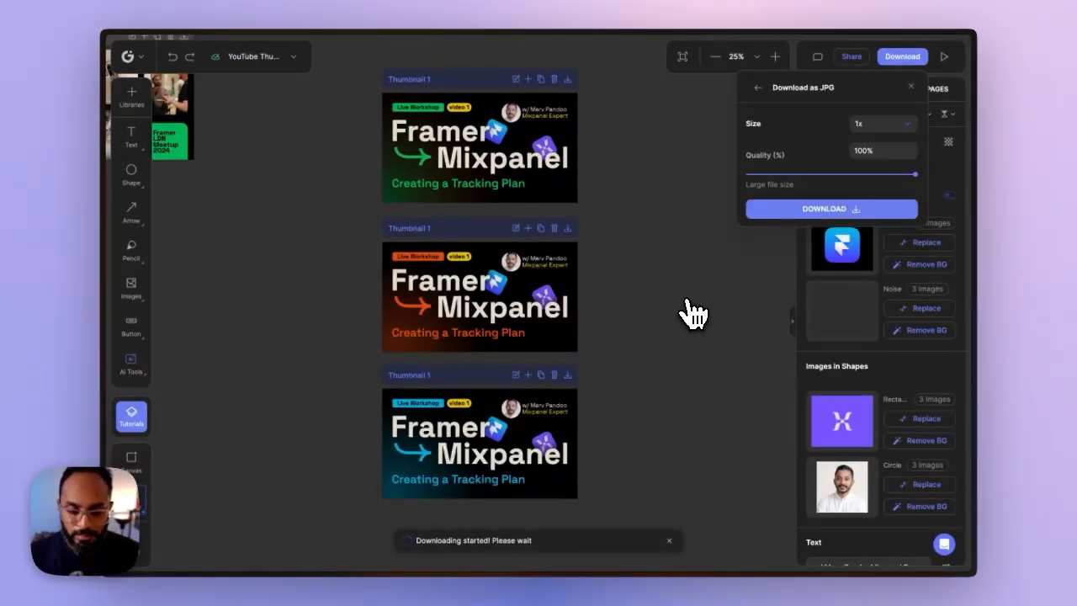
Switch to YouTube Studio, where the upload of "Mixpanel x Framer Series (Video 1) - The Tracking Plan" is in progress
{"action": "mouse_move", "coordinate": [100, 162]}
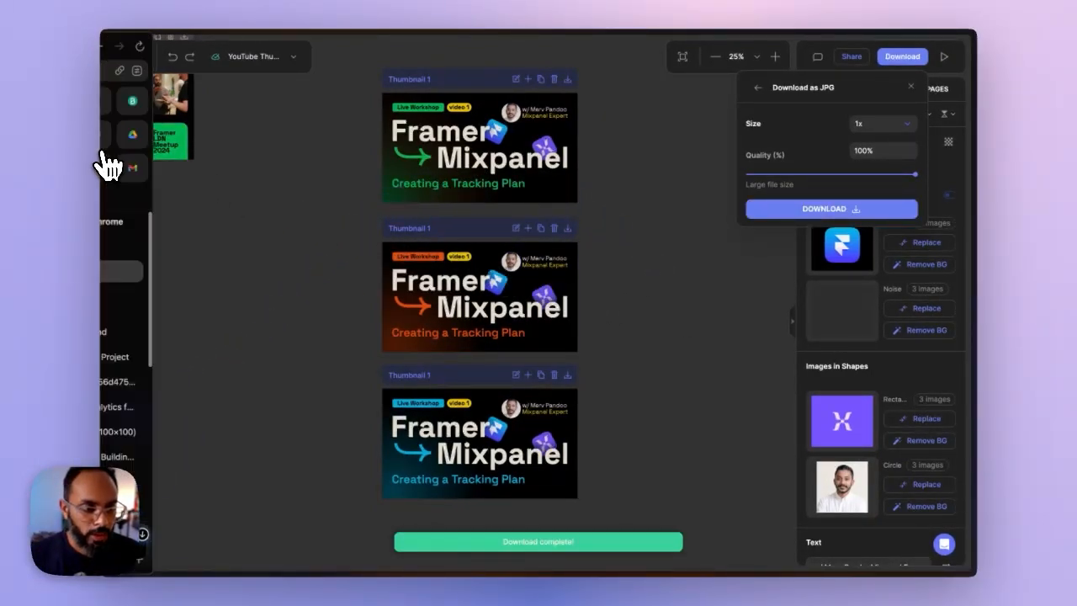
{"action": "scroll", "coordinate": [159, 457], "scroll_direction": "down", "scroll_amount": 3}
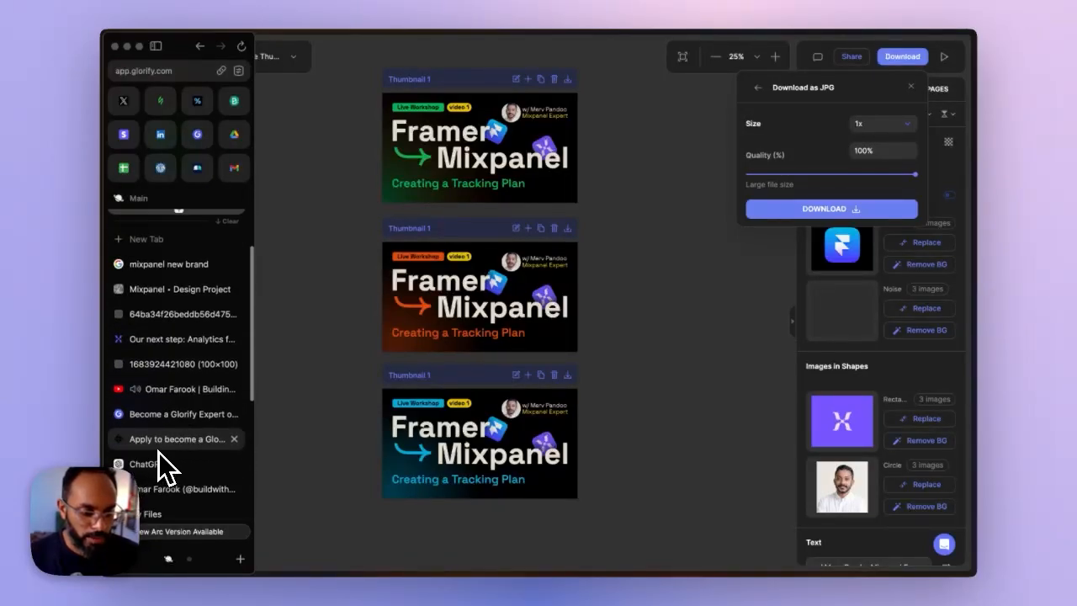
{"action": "scroll", "coordinate": [156, 457], "scroll_direction": "down", "scroll_amount": 2}
{"action": "left_click", "coordinate": [149, 467]}
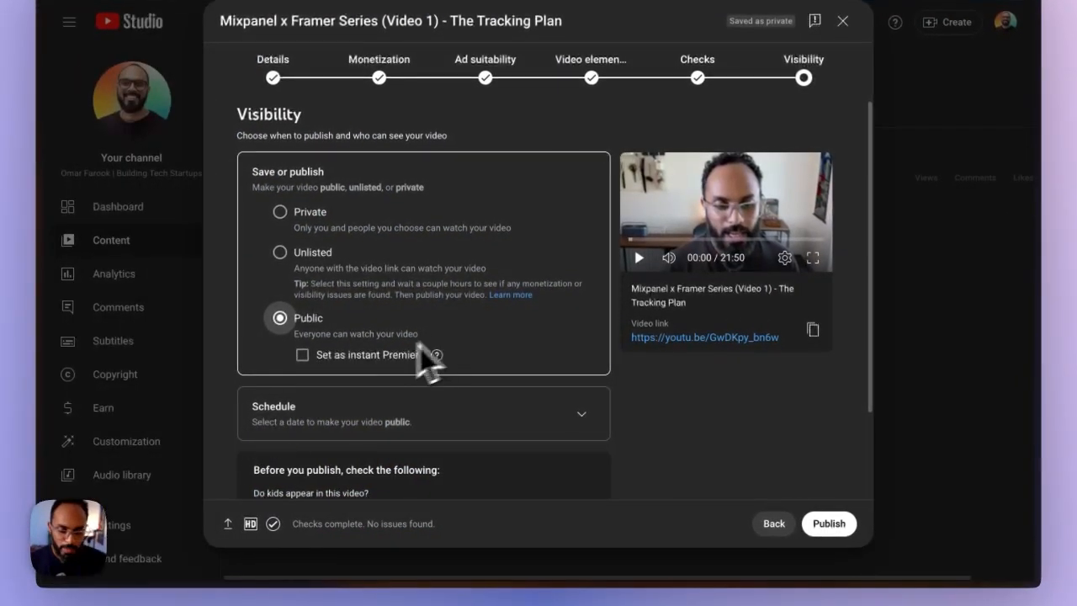
{"action": "scroll", "coordinate": [458, 341], "scroll_direction": "down", "scroll_amount": 3}
{"action": "scroll", "coordinate": [476, 333], "scroll_direction": "up", "scroll_amount": 3}
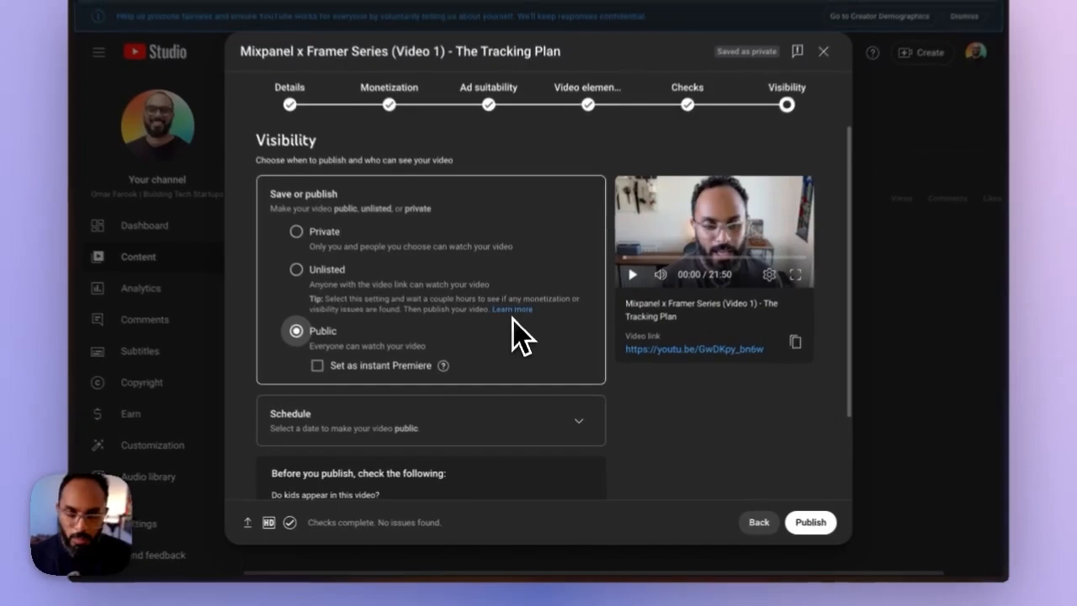
{"action": "scroll", "coordinate": [572, 390], "scroll_direction": "down", "scroll_amount": 2}
{"action": "scroll", "coordinate": [567, 379], "scroll_direction": "up", "scroll_amount": 2}
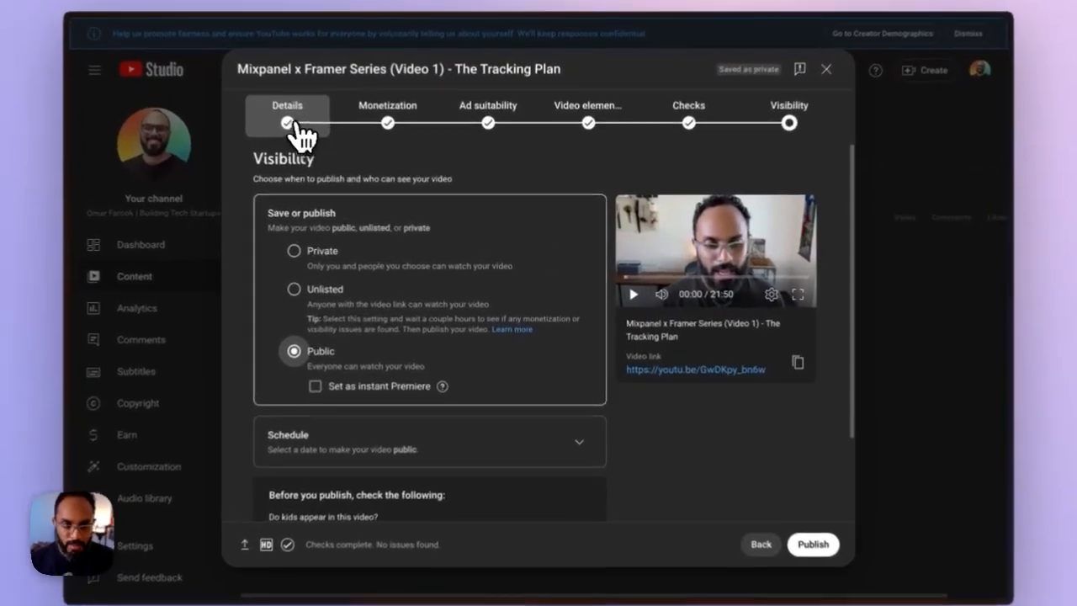
Return to the video's details and open Test & compare for its thumbnail
{"action": "left_click", "coordinate": [307, 126]}
{"action": "scroll", "coordinate": [436, 314], "scroll_direction": "down", "scroll_amount": 5}
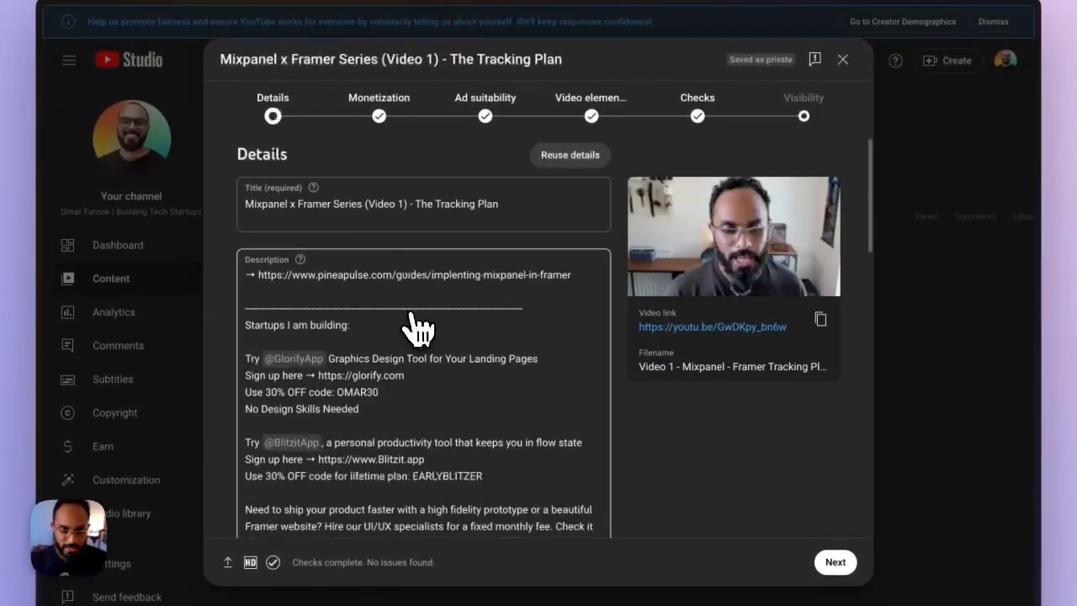
{"action": "scroll", "coordinate": [715, 393], "scroll_direction": "down", "scroll_amount": 5}
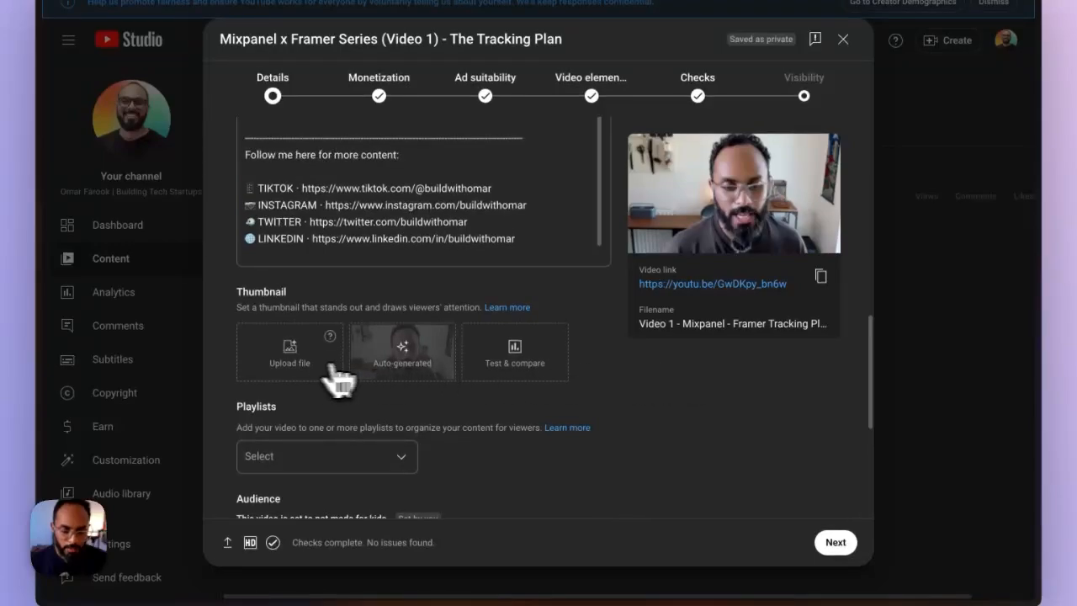
{"action": "left_click", "coordinate": [520, 373]}
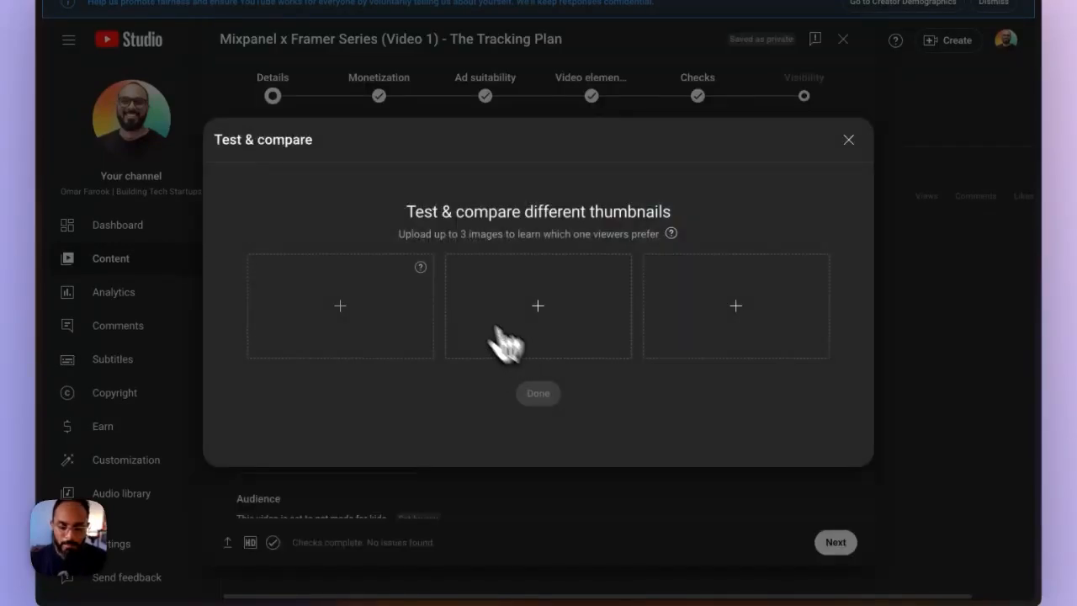
Upload the green, orange and blue thumbnail JPEGs from Downloads as the three test images, in that order, and finish the comparison setup
{"action": "left_click", "coordinate": [365, 310]}
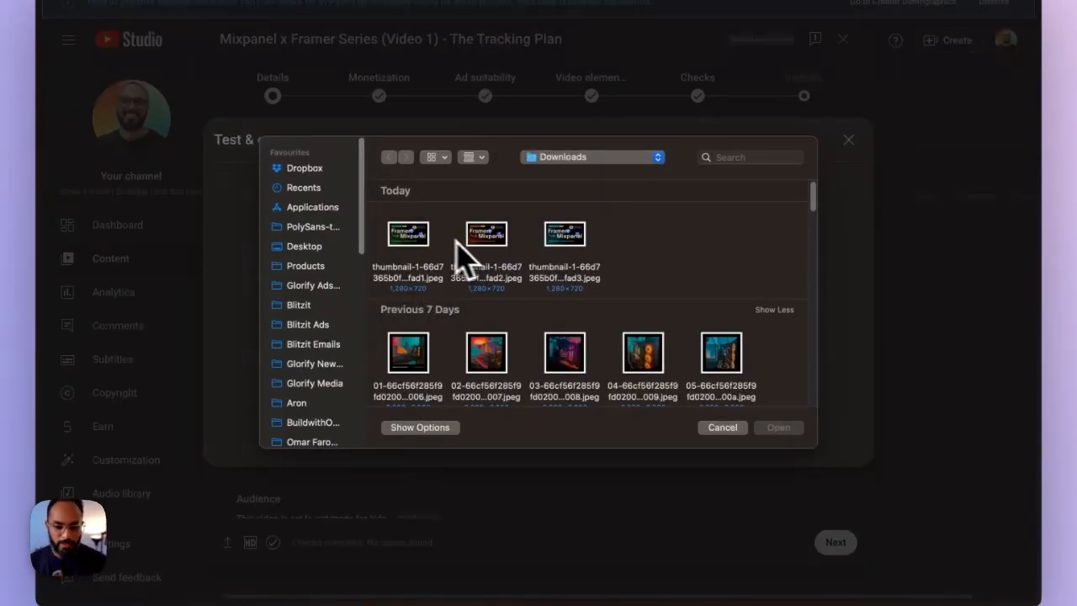
{"action": "left_click_drag", "start_coordinate": [641, 225], "coordinate": [382, 251]}
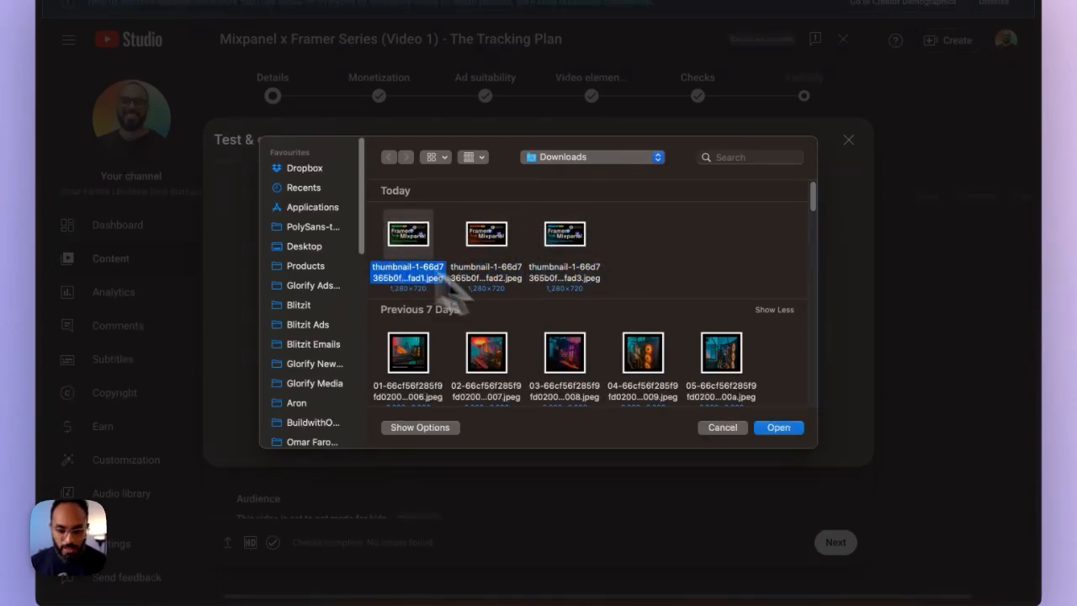
{"action": "left_click", "coordinate": [768, 430]}
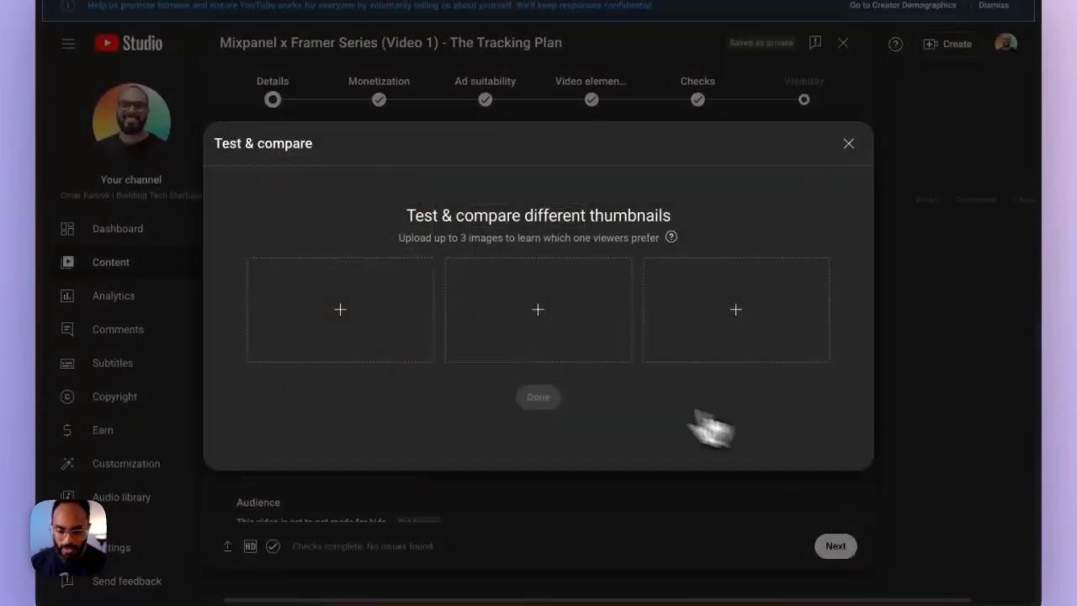
{"action": "left_click", "coordinate": [505, 318]}
{"action": "double_click", "coordinate": [488, 257]}
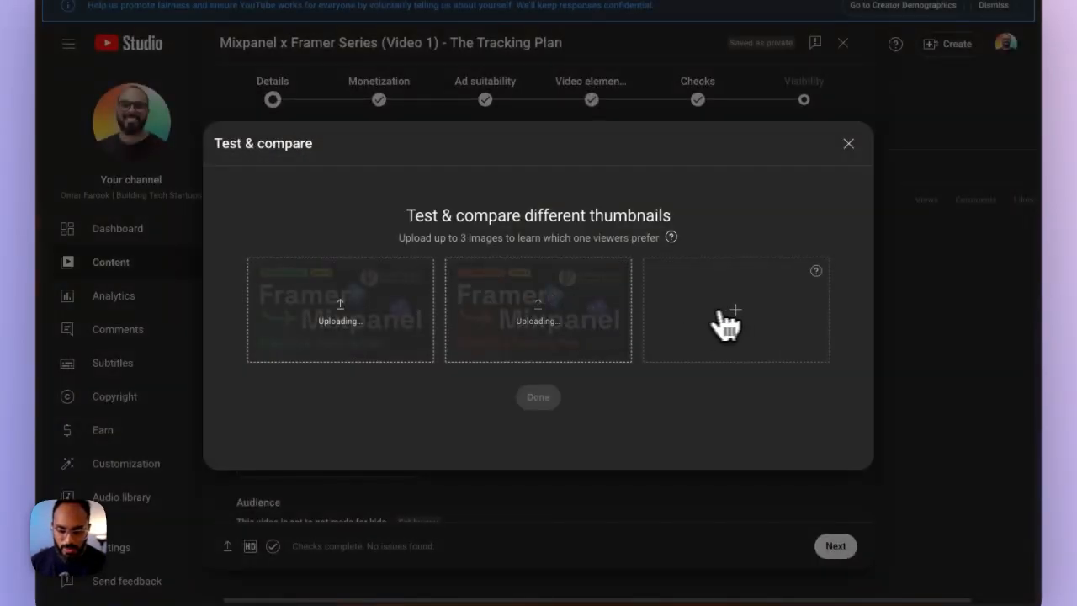
{"action": "left_click", "coordinate": [722, 325]}
{"action": "double_click", "coordinate": [565, 235]}
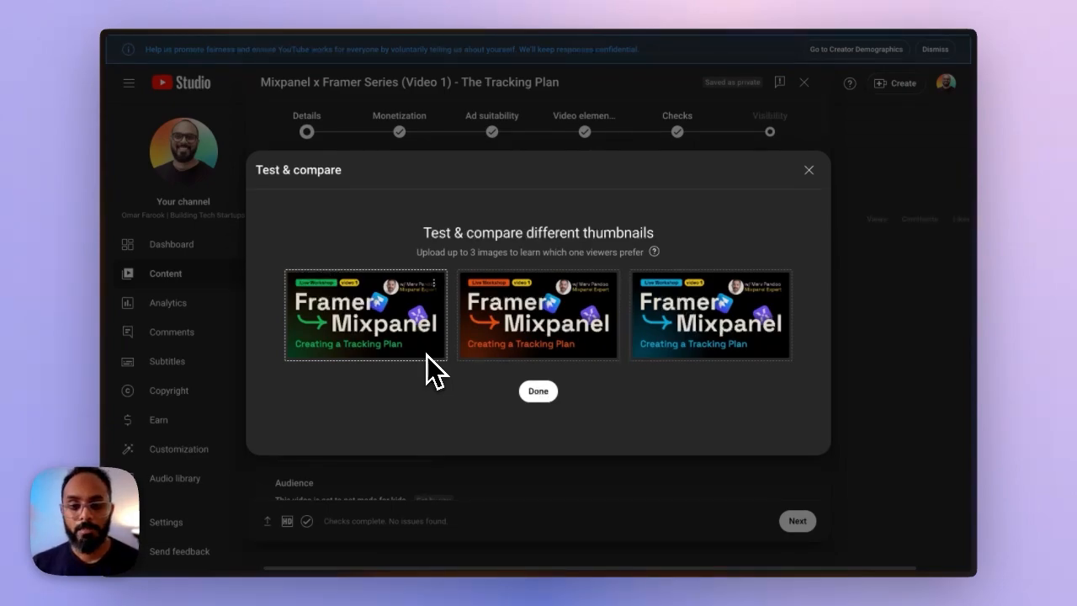
{"action": "left_click", "coordinate": [538, 391]}
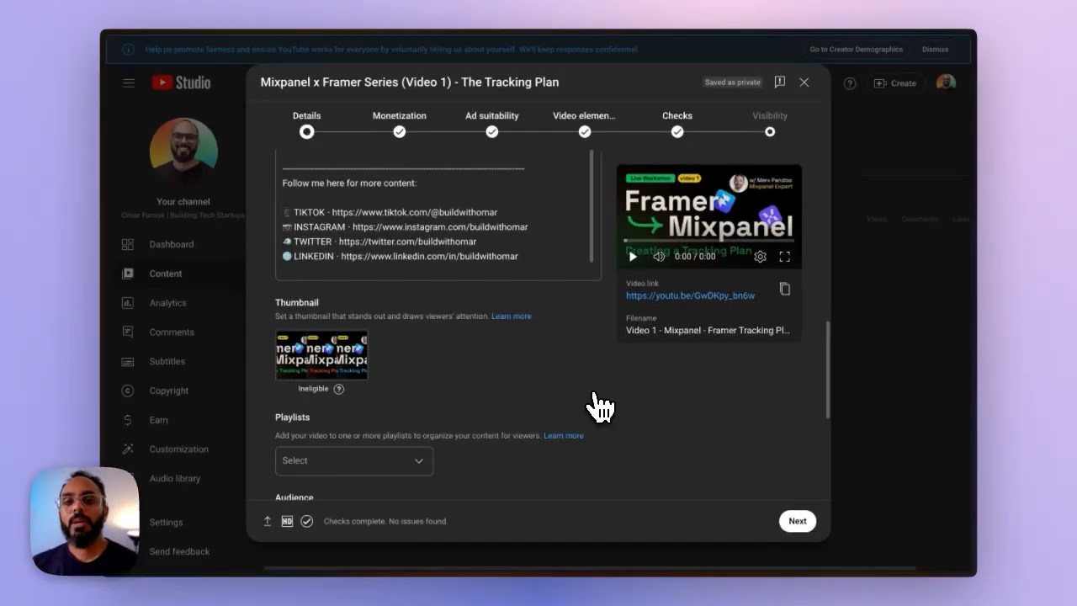